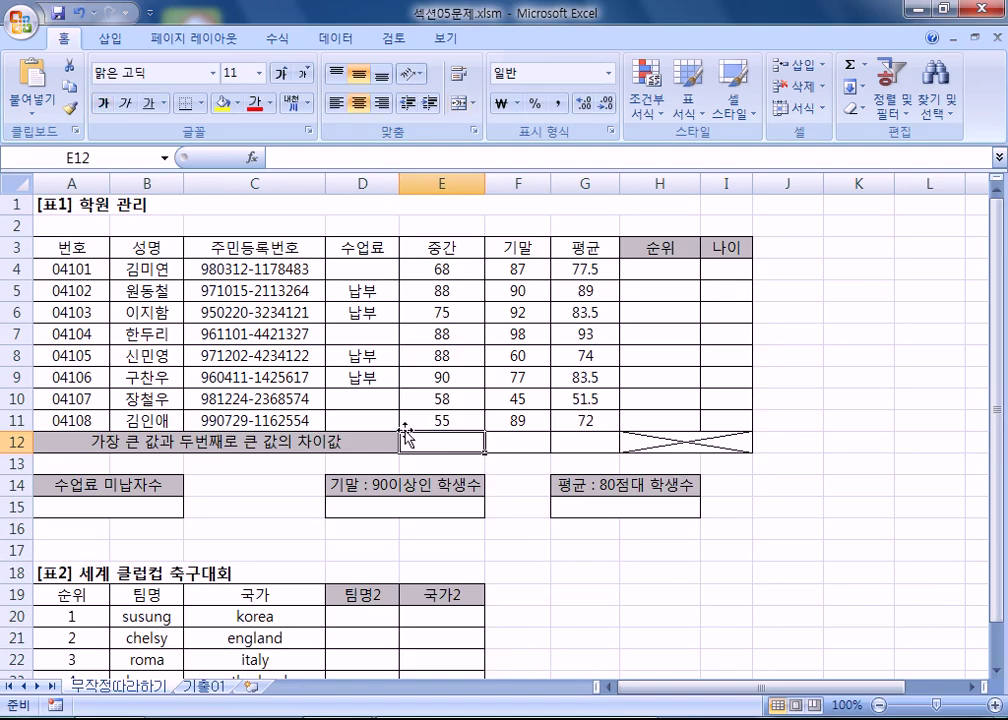
# - Examine the midterm scores in E4:E11 and the empty difference cells E12:G12 in the academy table
pyautogui.click(527, 436)
pyautogui.click(580, 444)
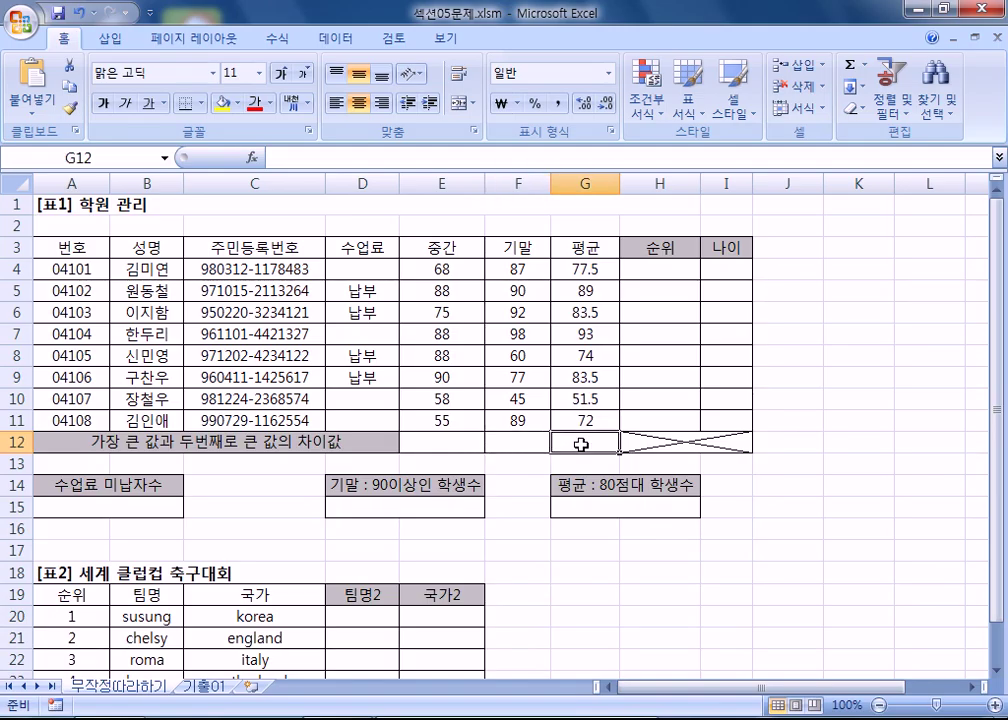
pyautogui.moveTo(438, 452); pyautogui.dragTo(576, 454)
pyautogui.click(468, 443)
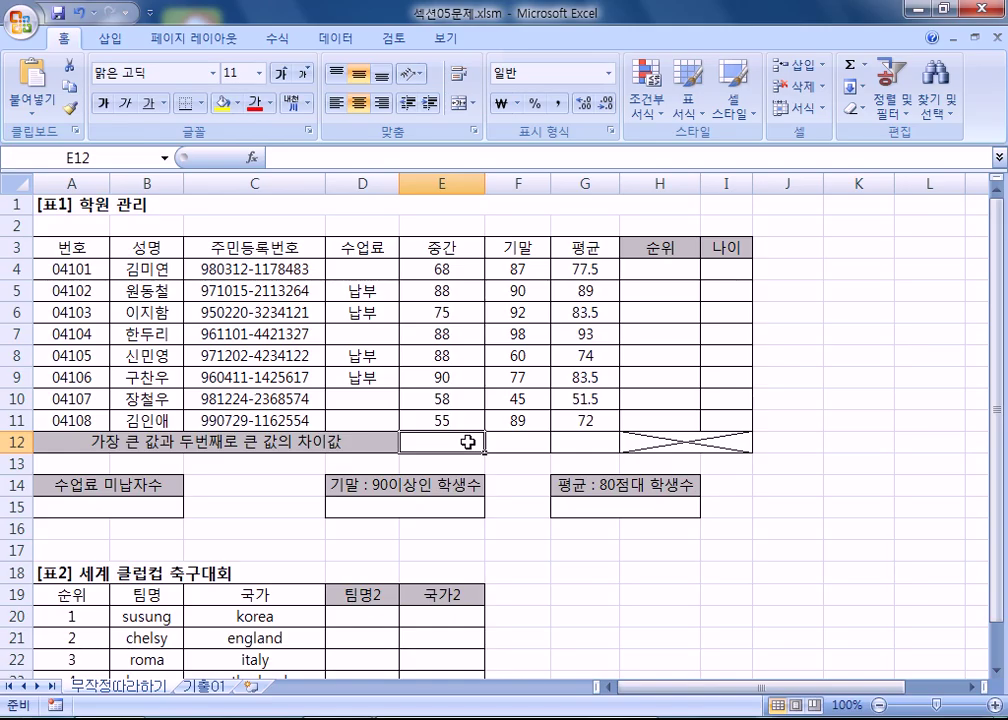
pyautogui.moveTo(445, 269); pyautogui.dragTo(448, 419)
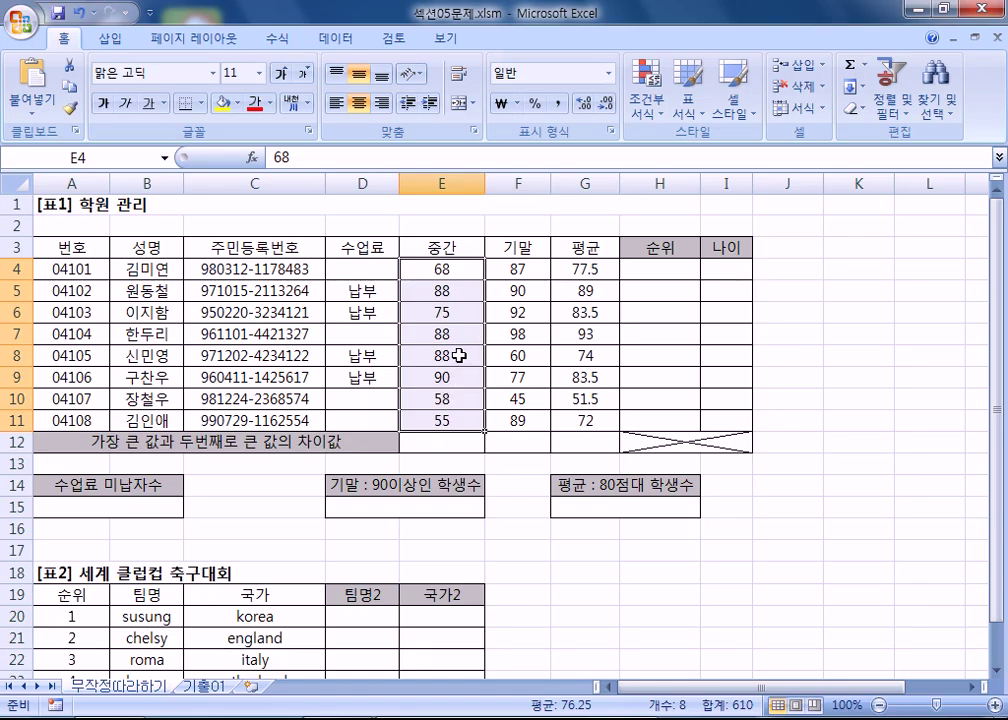
pyautogui.click(455, 441)
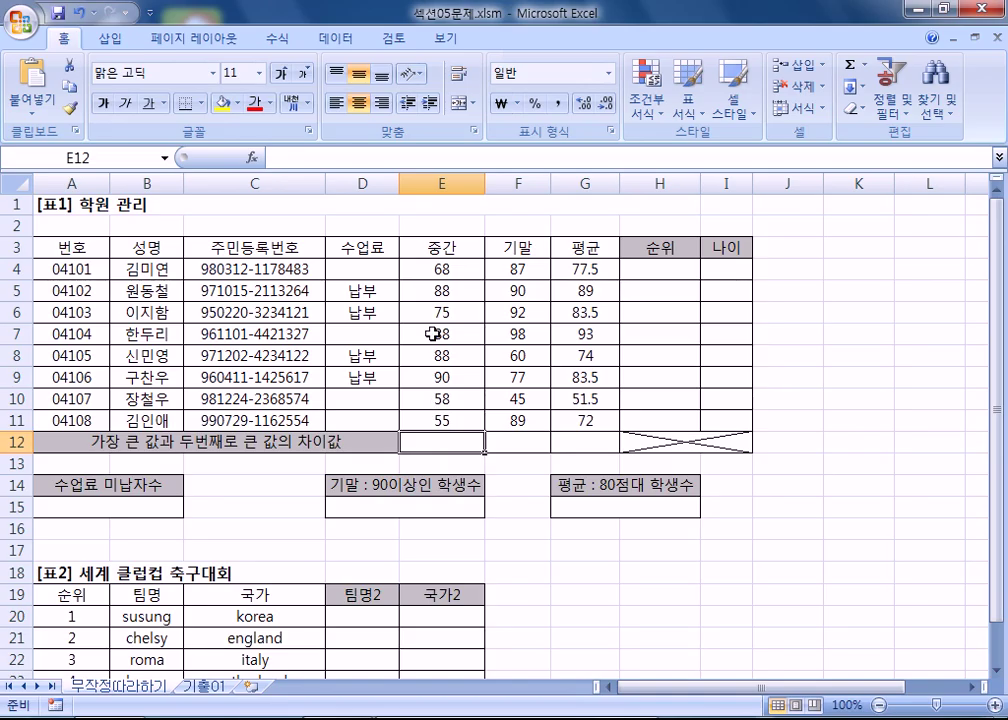
pyautogui.scroll(1, 455, 409)
pyautogui.scroll(2, 455, 409)
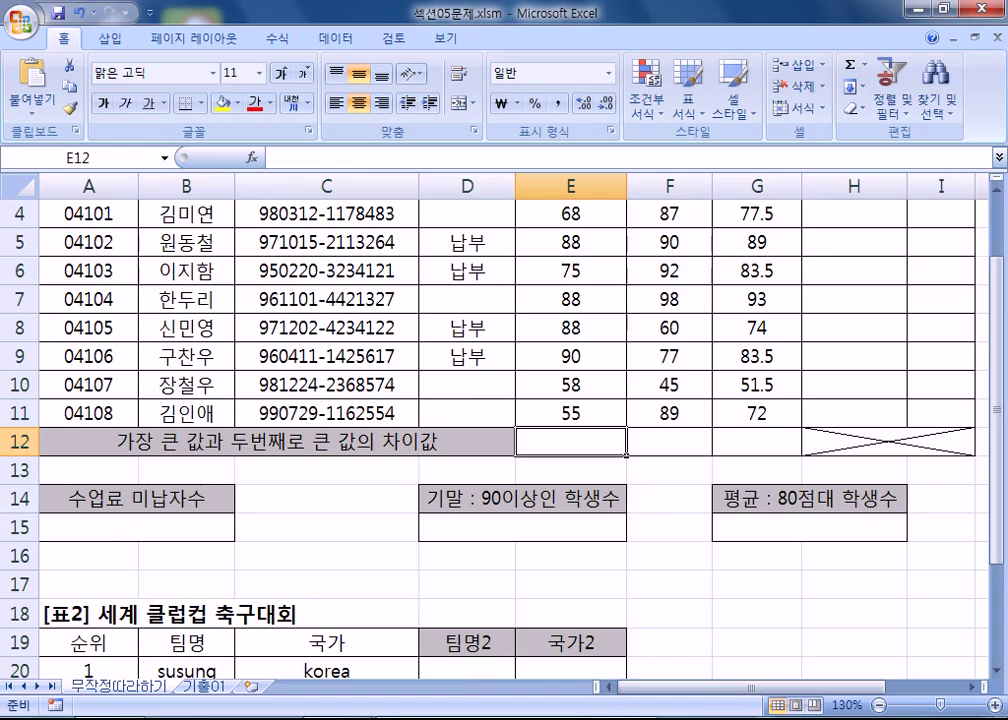
# - Switch to Notepad and add the line "MAX, LARGE" below the existing formula notes
pyautogui.click(136, 718)
pyautogui.scroll(-1, 313, 298)
pyautogui.click(232, 308)
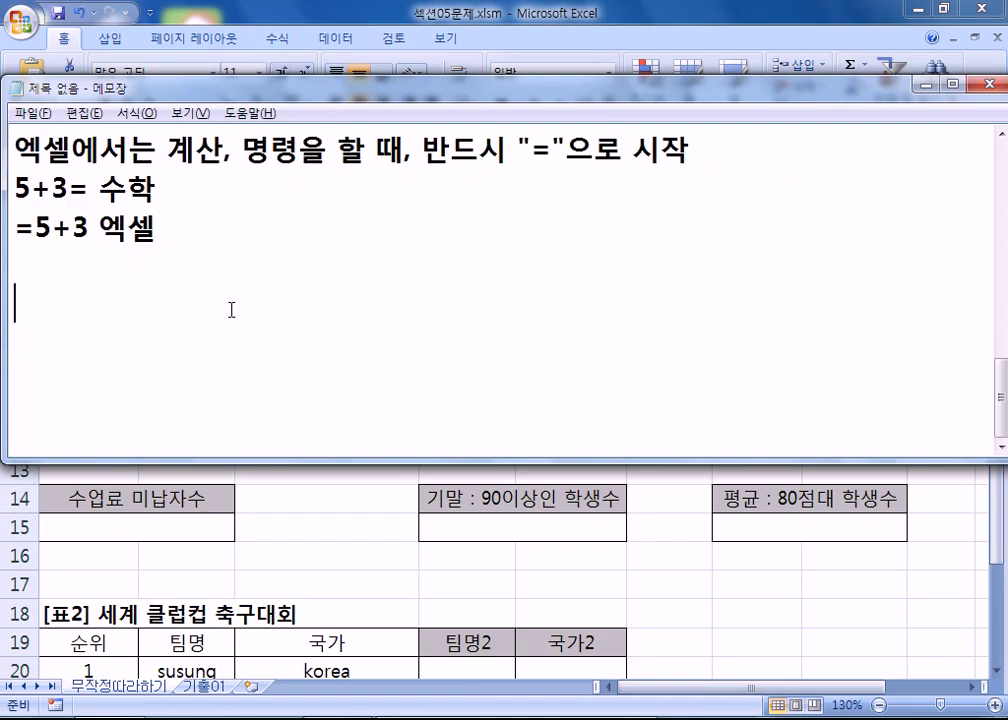
pyautogui.write('ㅡㅁ')
pyautogui.press('BackSpace')
pyautogui.press('BackSpace')
pyautogui.press('Hangul')
pyautogui.write('MAX, LARGE')
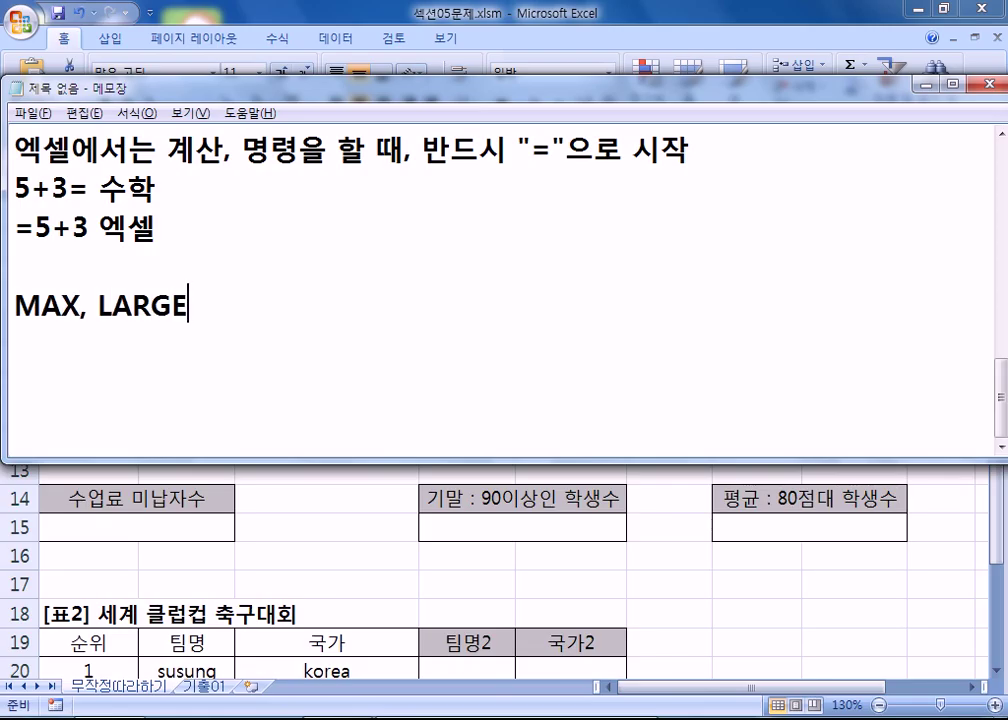
pyautogui.press('Return')
# - Return to Excel and enter =MAX(E4:E11) in E12 to find the highest midterm score
pyautogui.hotkey('alt', 'Tab')
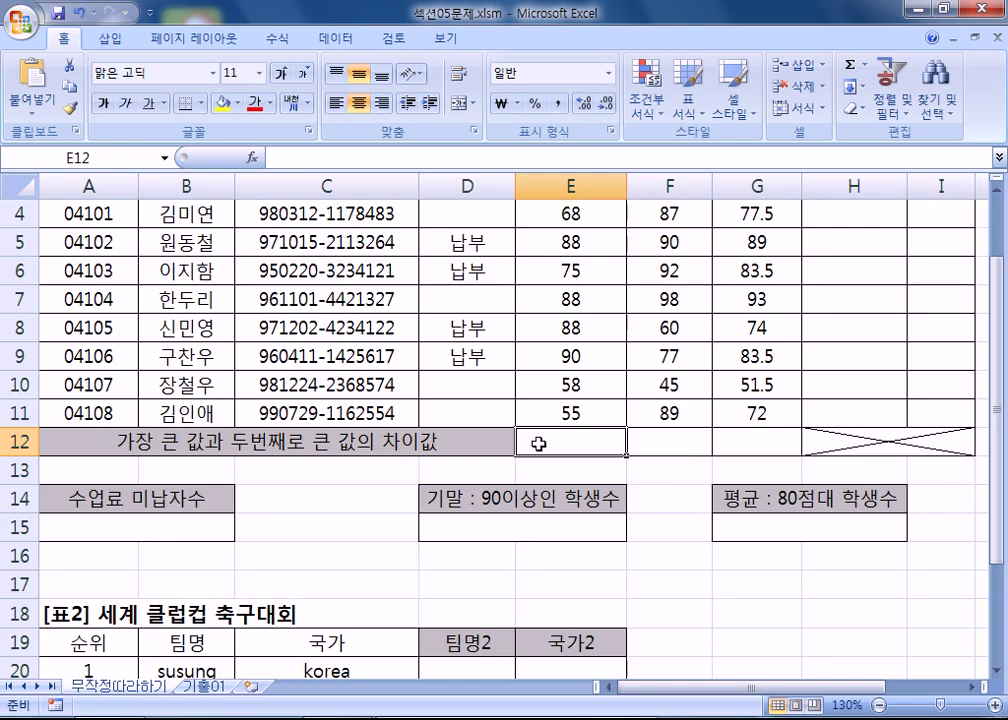
pyautogui.scroll(1, 576, 445)
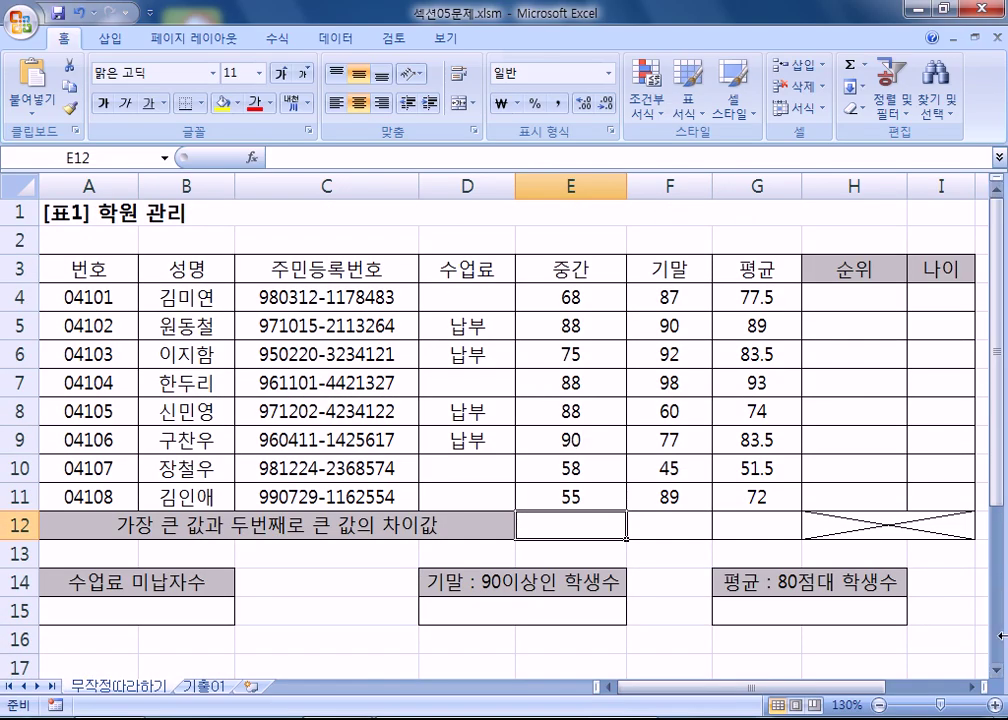
pyautogui.scroll(-1, 614, 592)
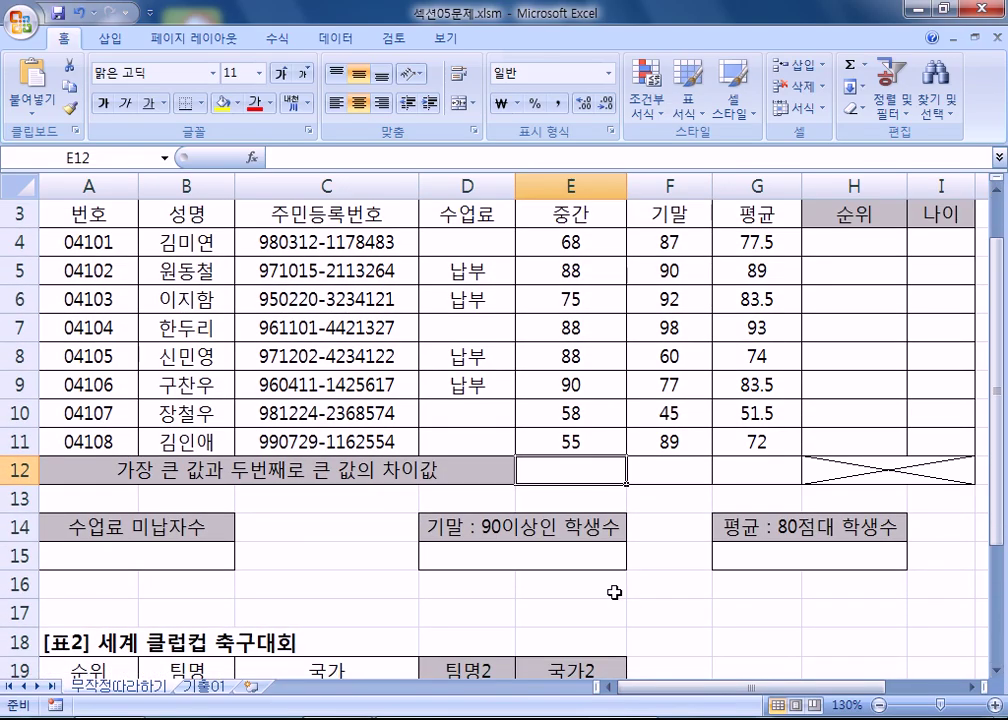
pyautogui.write('=MA')
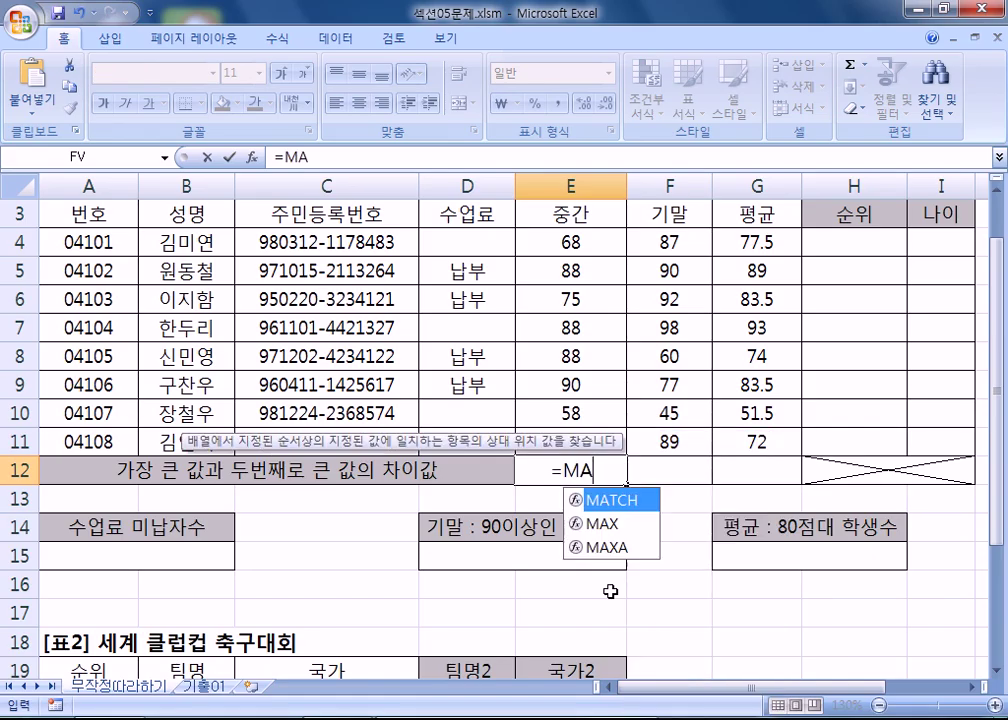
pyautogui.write('X')
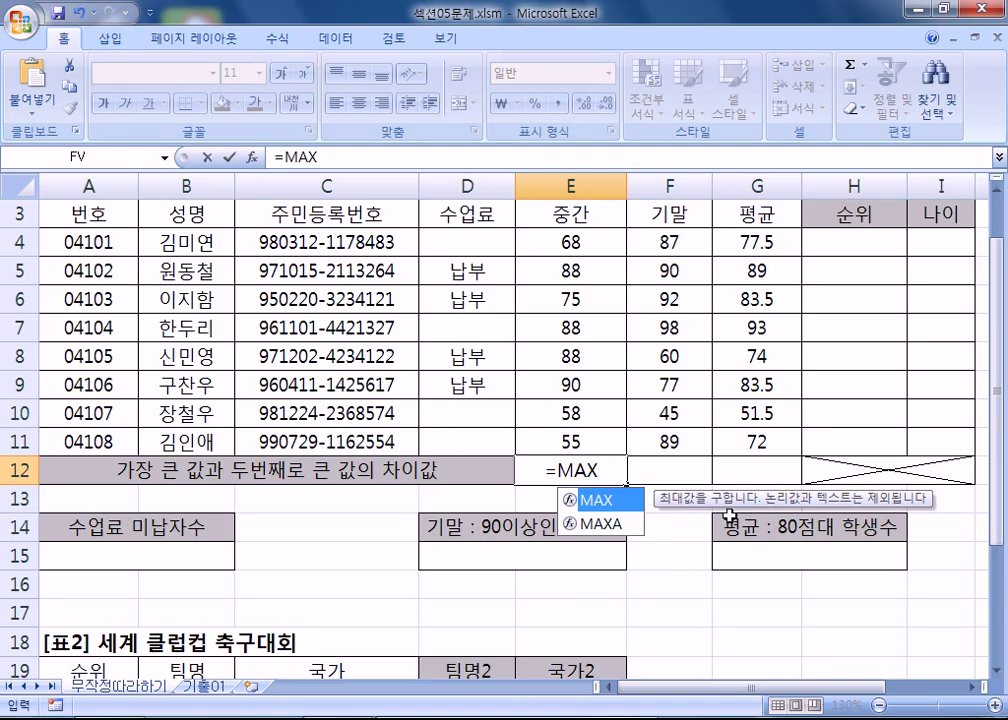
pyautogui.write('(')
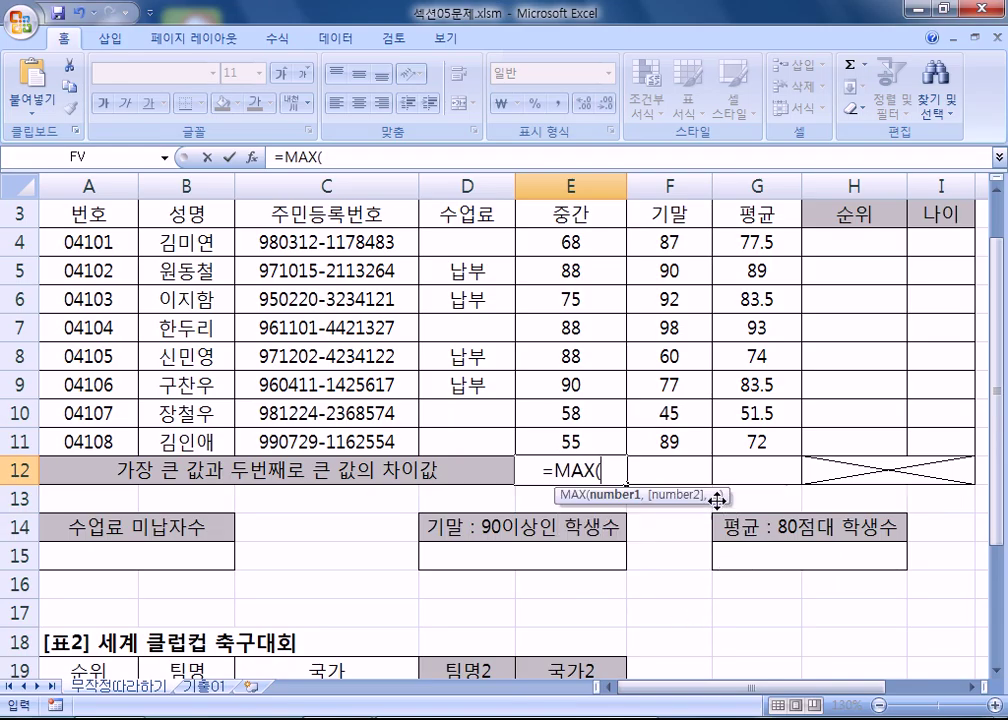
pyautogui.moveTo(572, 241); pyautogui.dragTo(565, 442)
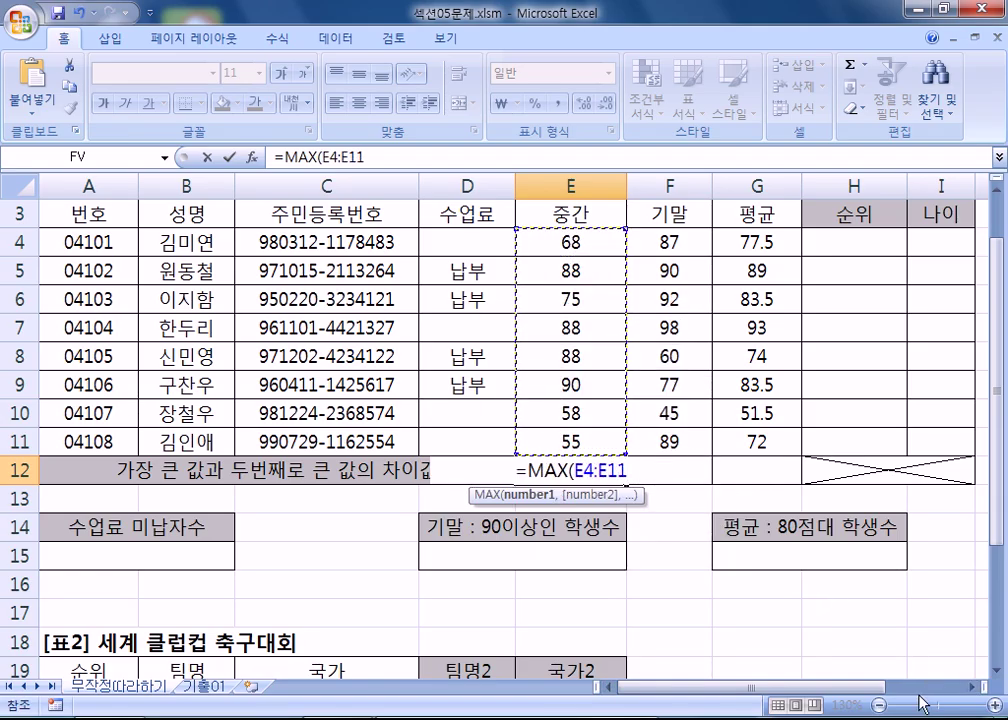
pyautogui.write(')')
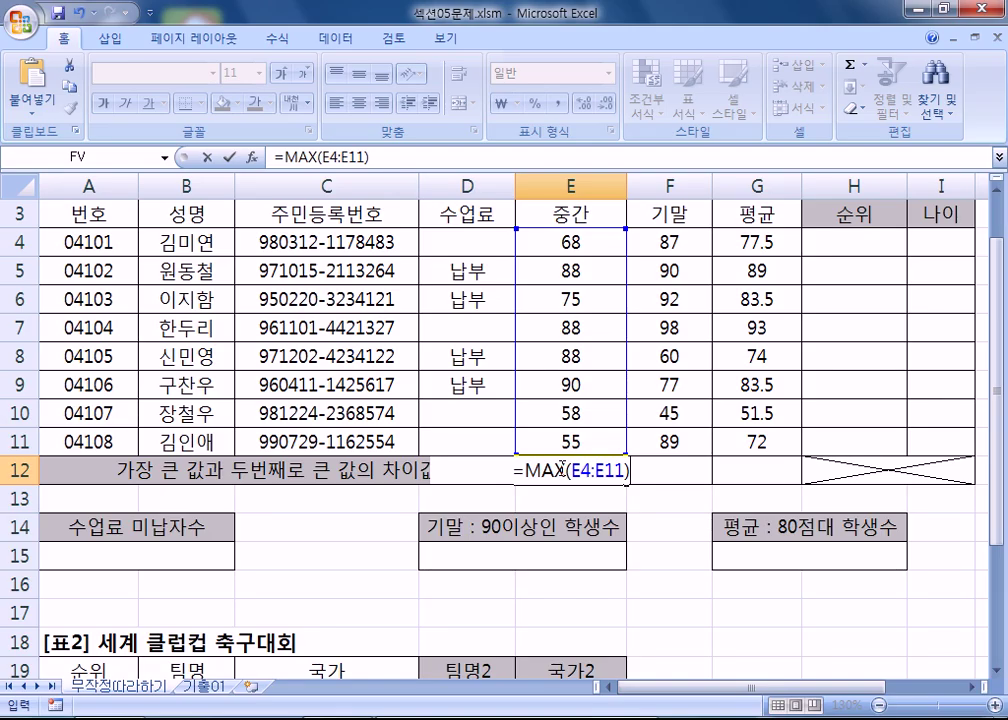
pyautogui.press('Return')
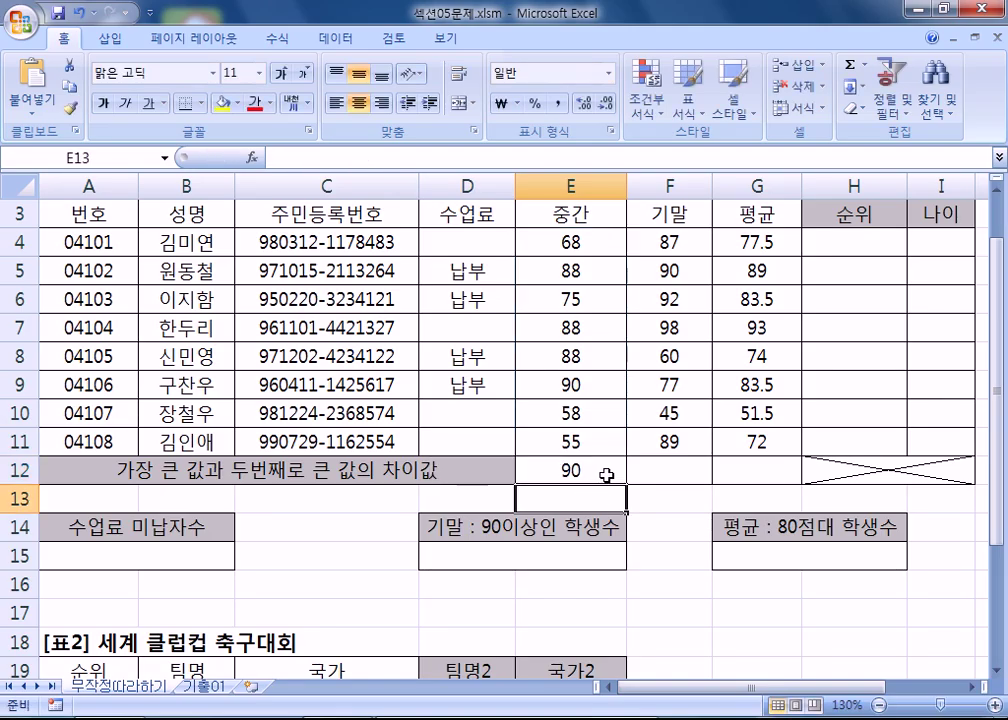
# - Reopen the MAX formula in E12 for editing and try appending a minus sign after it
pyautogui.click(607, 472)
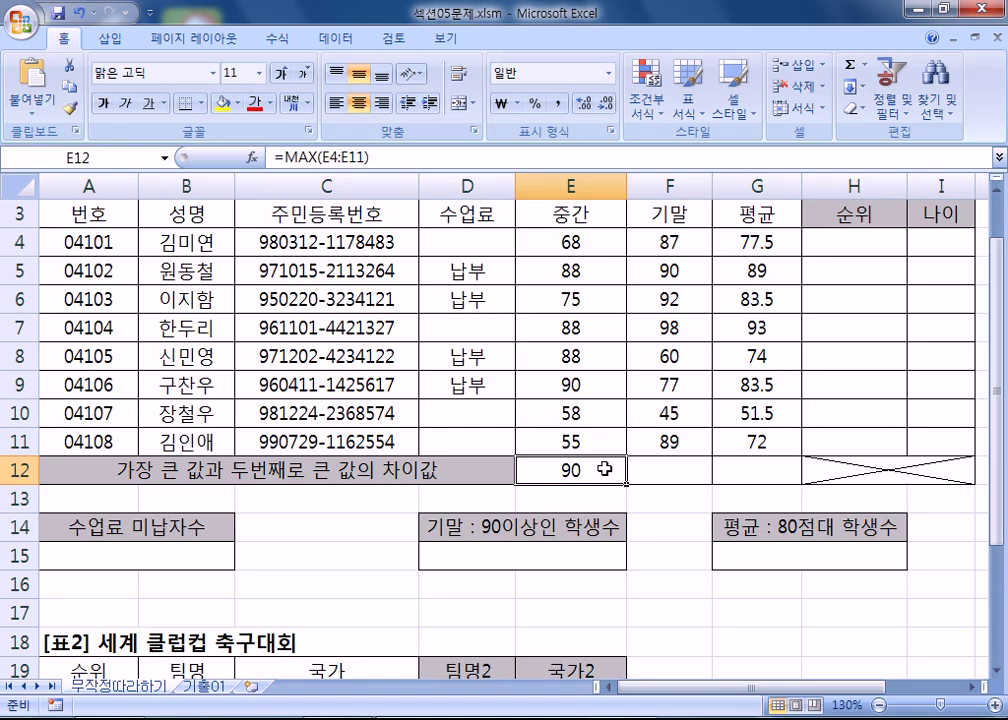
pyautogui.doubleClick(605, 469)
pyautogui.press('Escape')
pyautogui.doubleClick(605, 470)
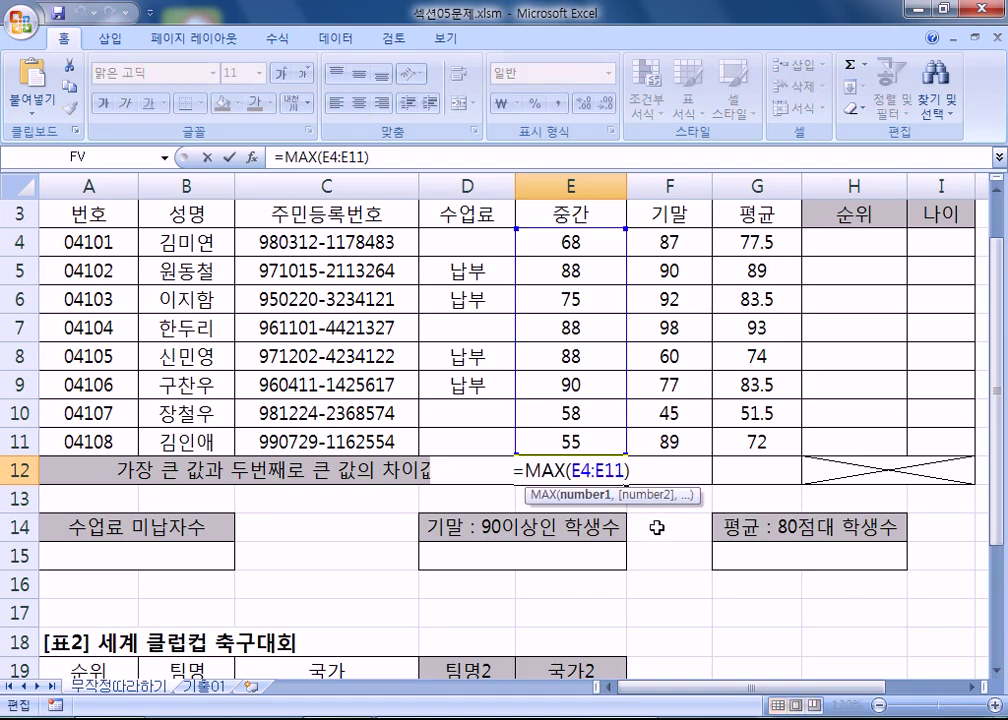
pyautogui.press('Escape')
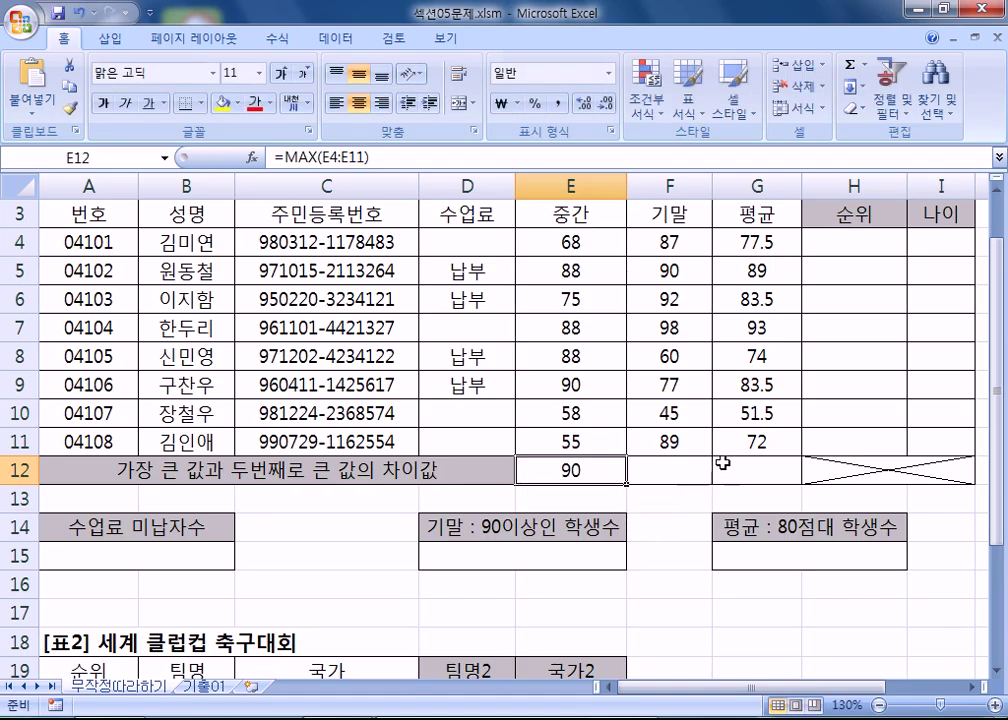
pyautogui.press('F2')
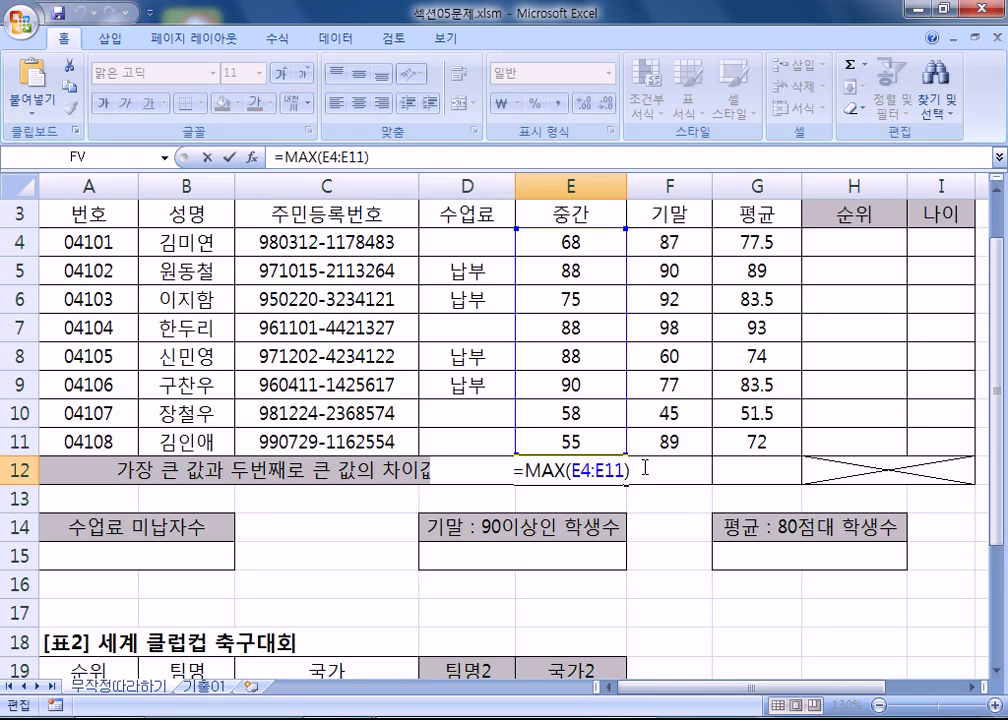
pyautogui.write('-')
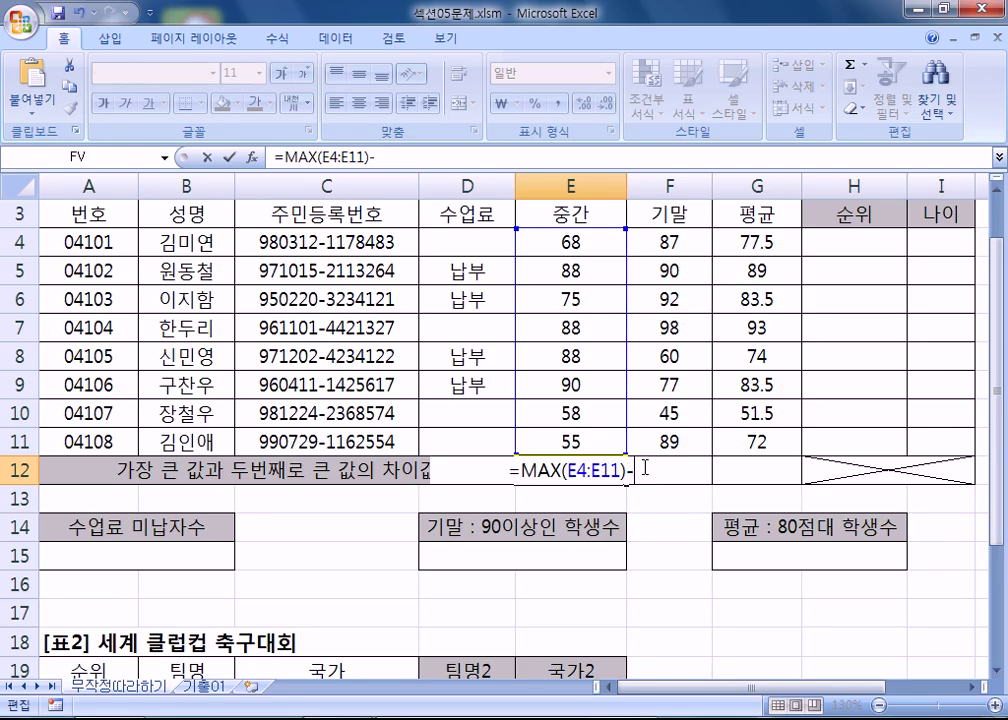
pyautogui.press('BackSpace')
pyautogui.hotkey('ctrl', 'Return')
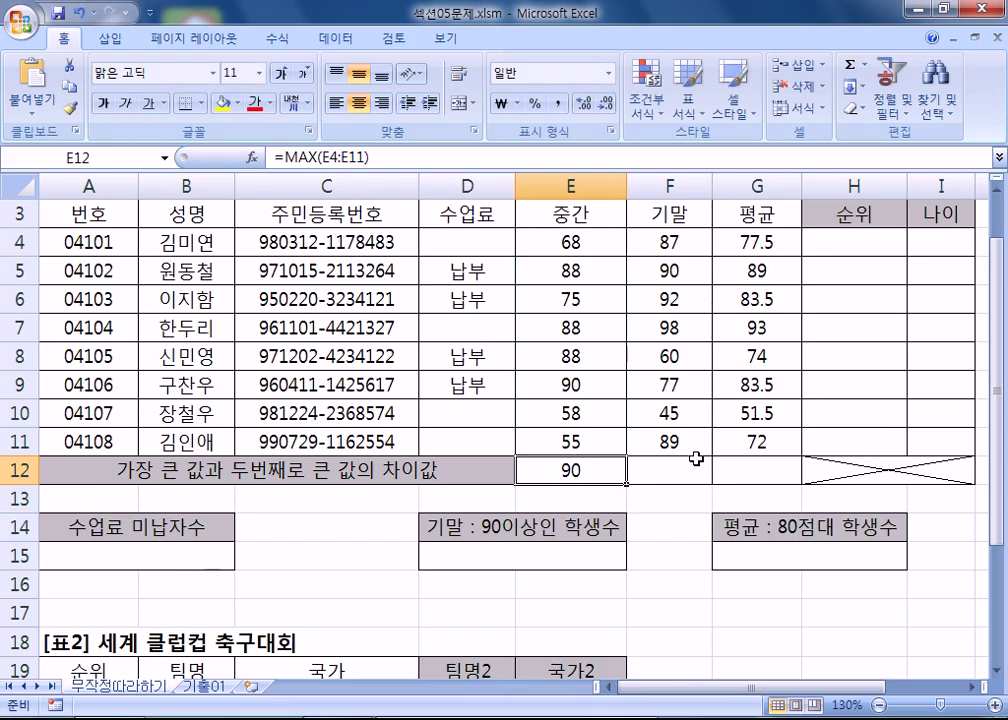
# - Clear E12 and enter =LARGE(E4:E11,2) there to find the second-largest midterm score
pyautogui.press('Delete')
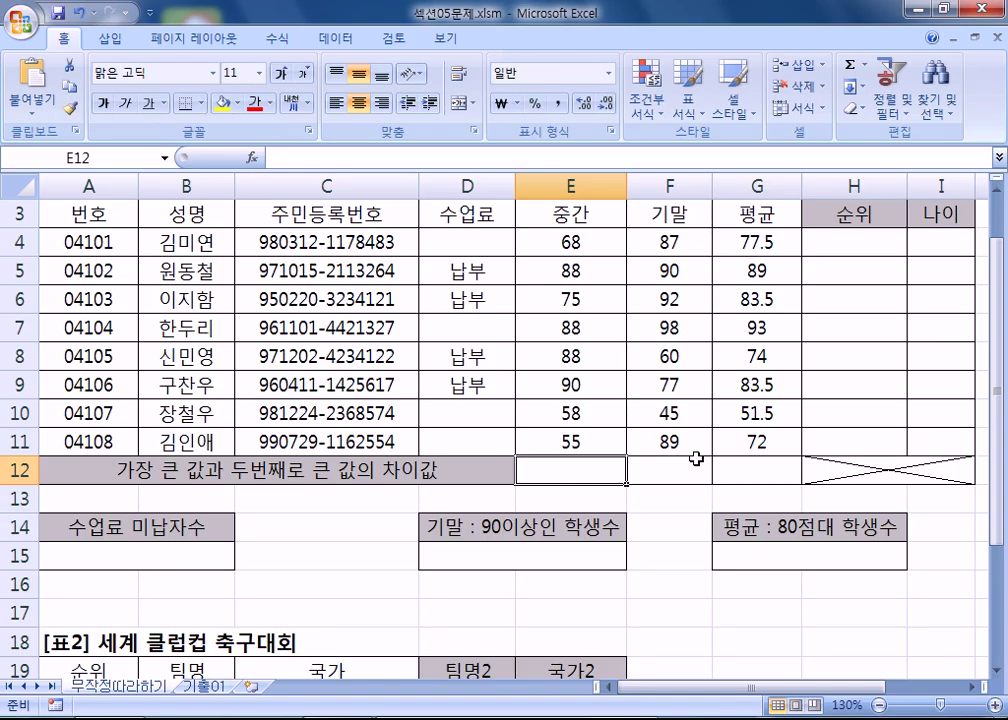
pyautogui.write('=LA')
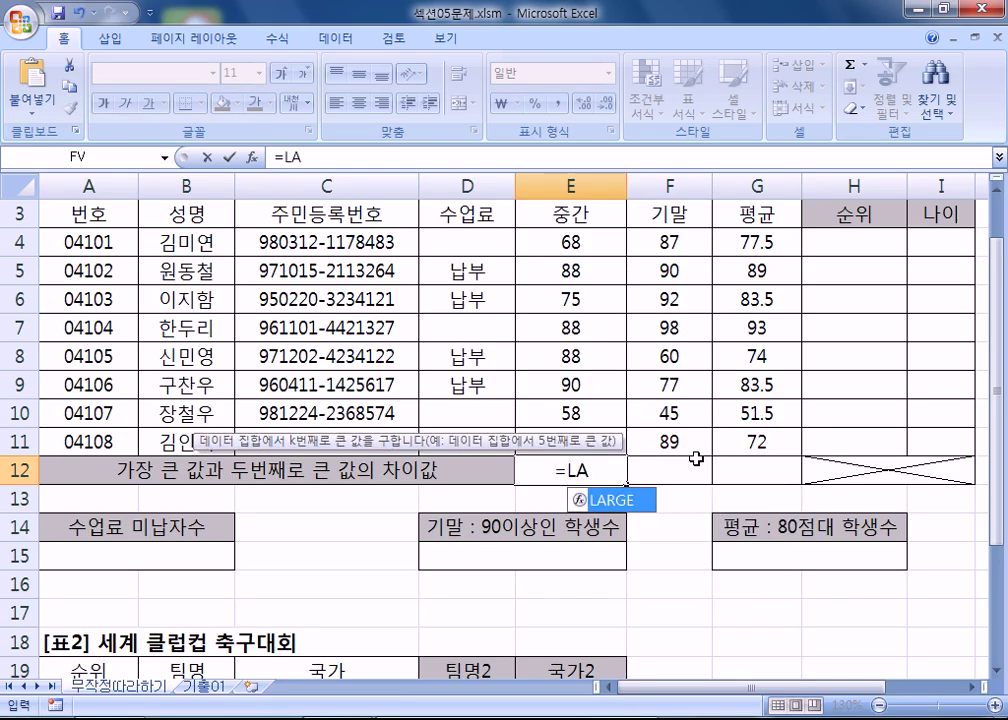
pyautogui.write('RGE')
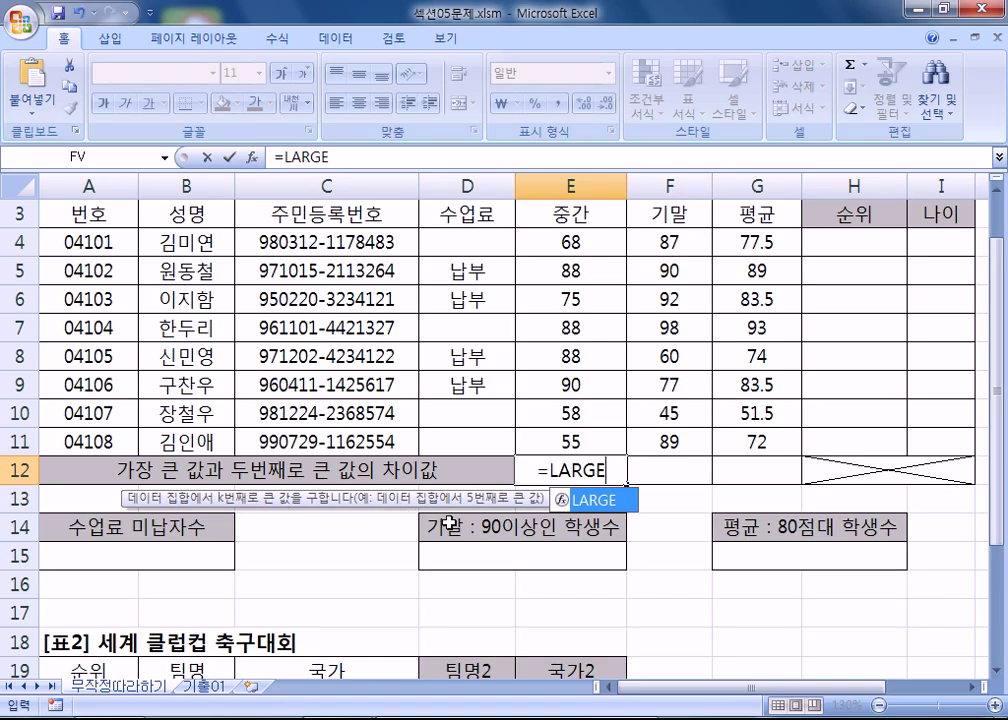
pyautogui.write('(')
pyautogui.moveTo(517, 243); pyautogui.dragTo(562, 430)
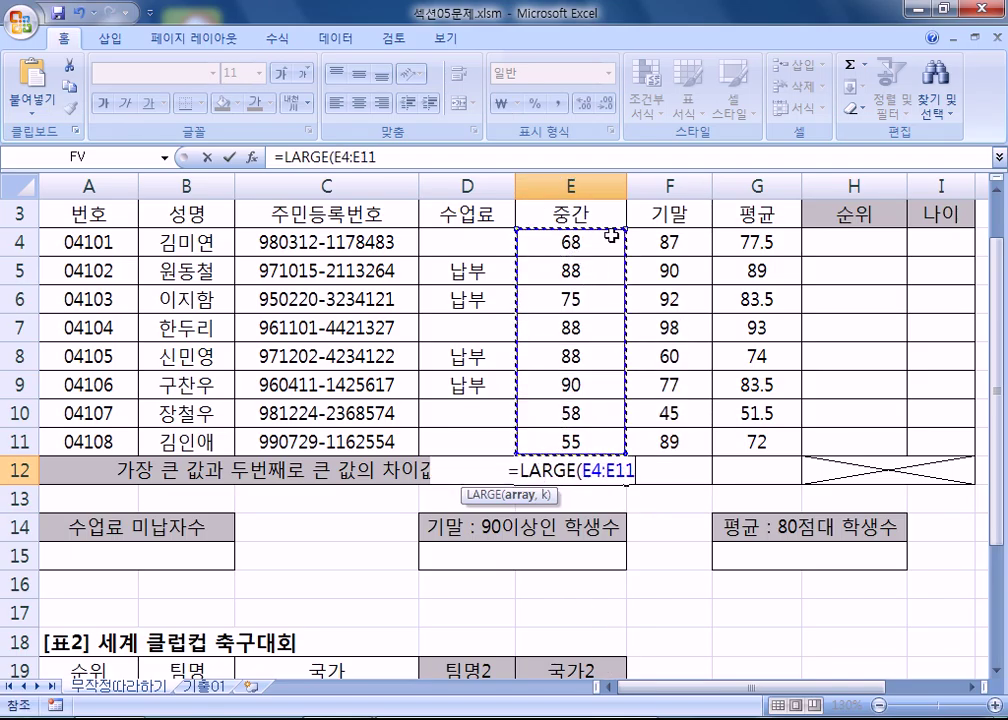
pyautogui.write(',')
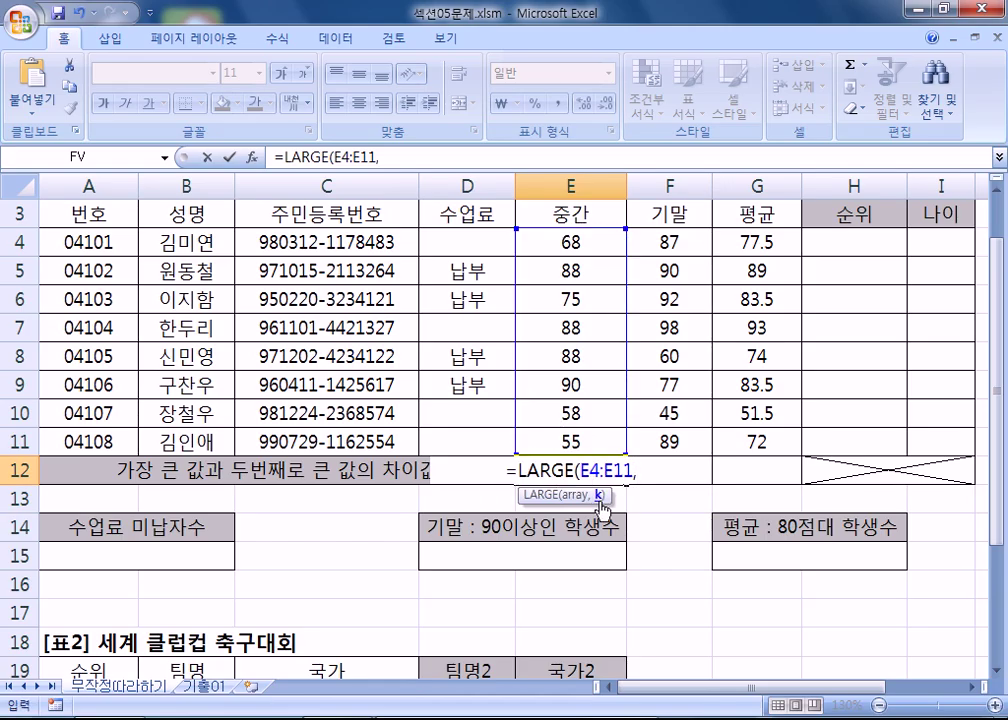
pyautogui.write('2')
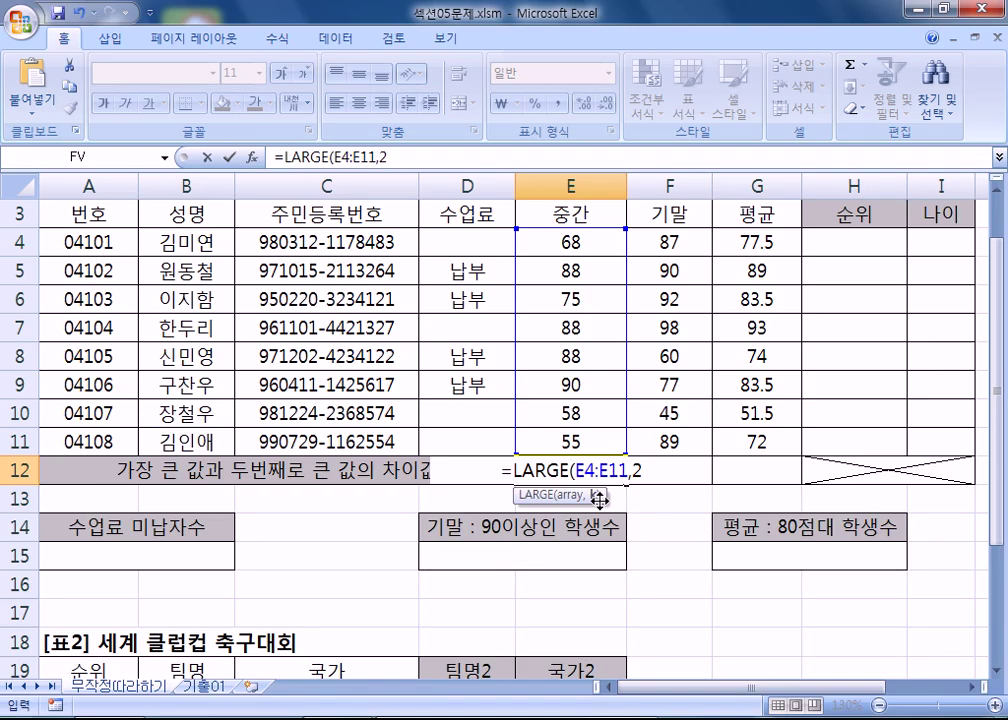
pyautogui.write(')')
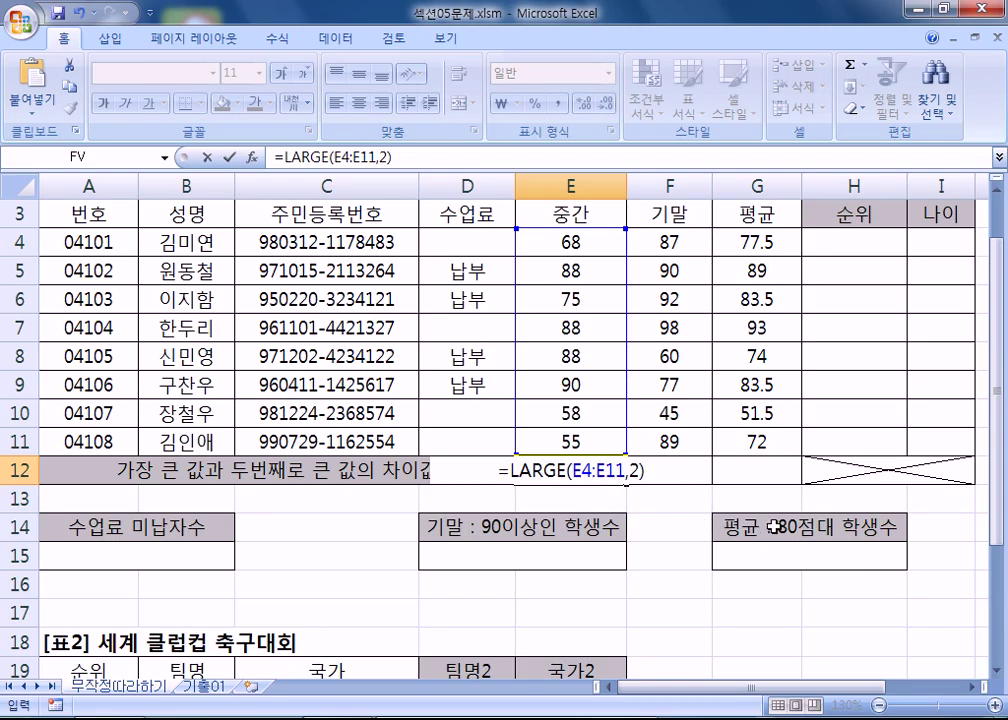
pyautogui.press('Return')
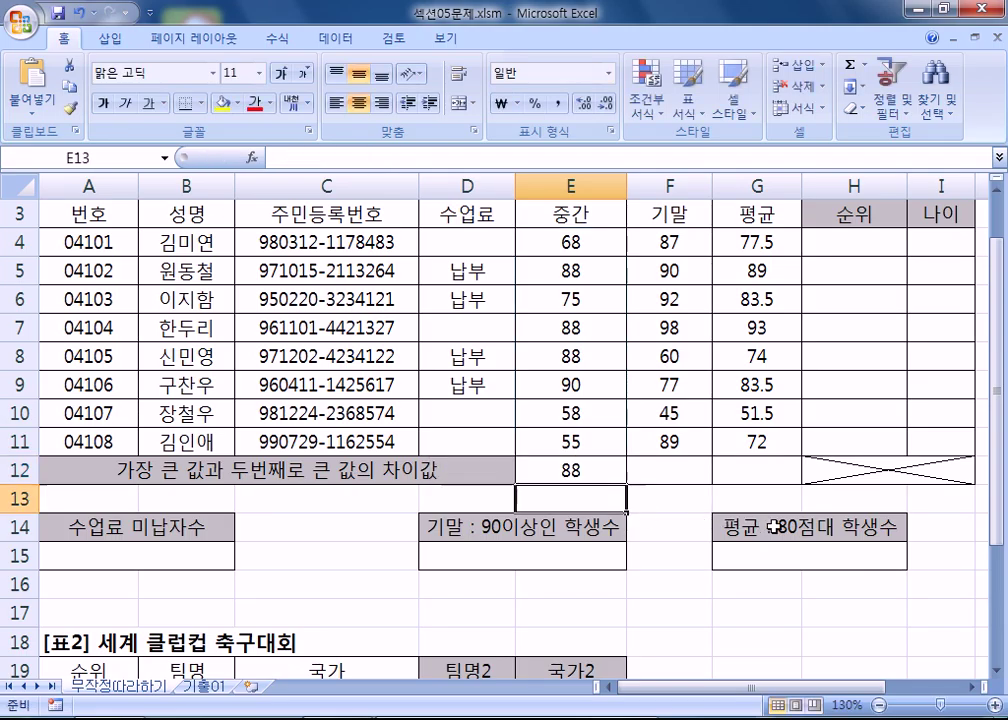
# - Compare the highest midterm scores in E5, E7, E8 and E9 with the LARGE result in E12
pyautogui.click(582, 388)
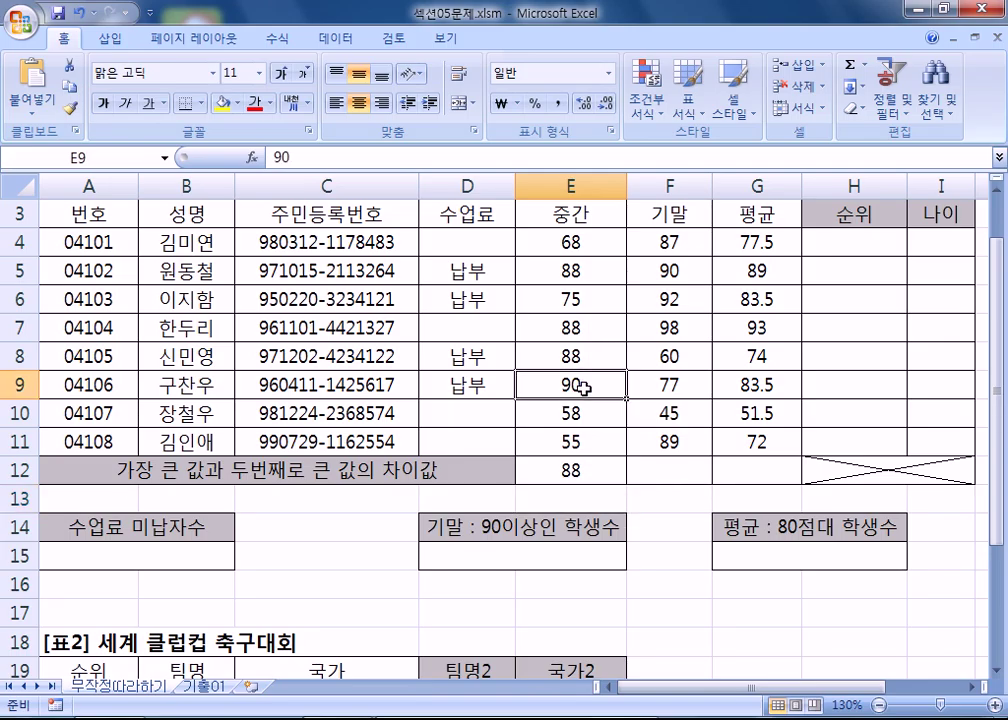
pyautogui.click(584, 355)
pyautogui.click(585, 270)
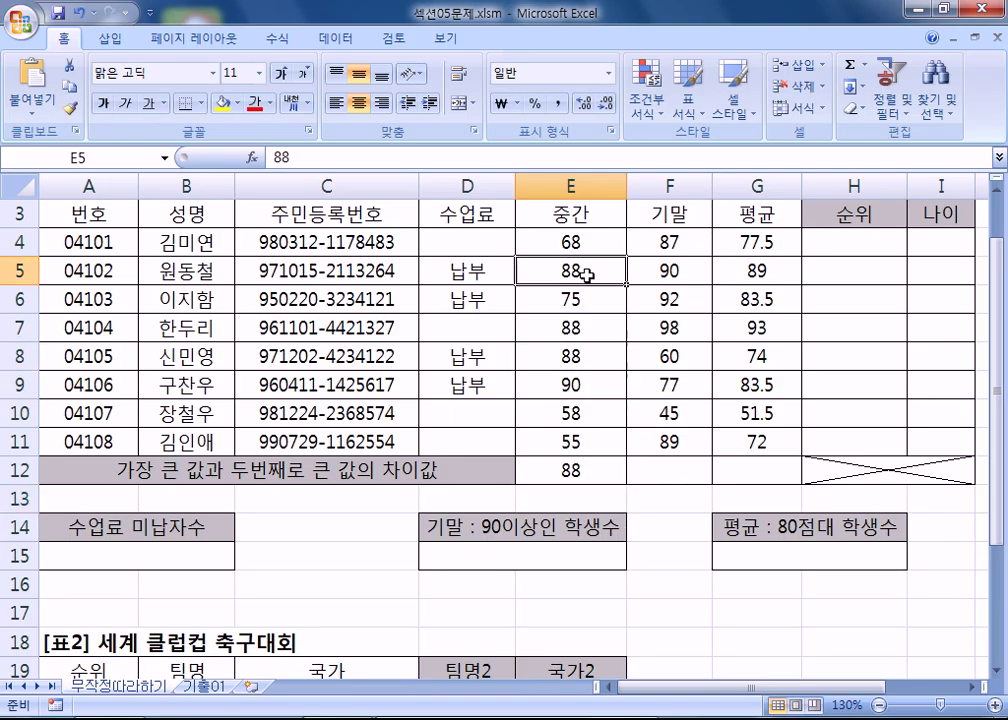
pyautogui.click(583, 326)
pyautogui.click(587, 364)
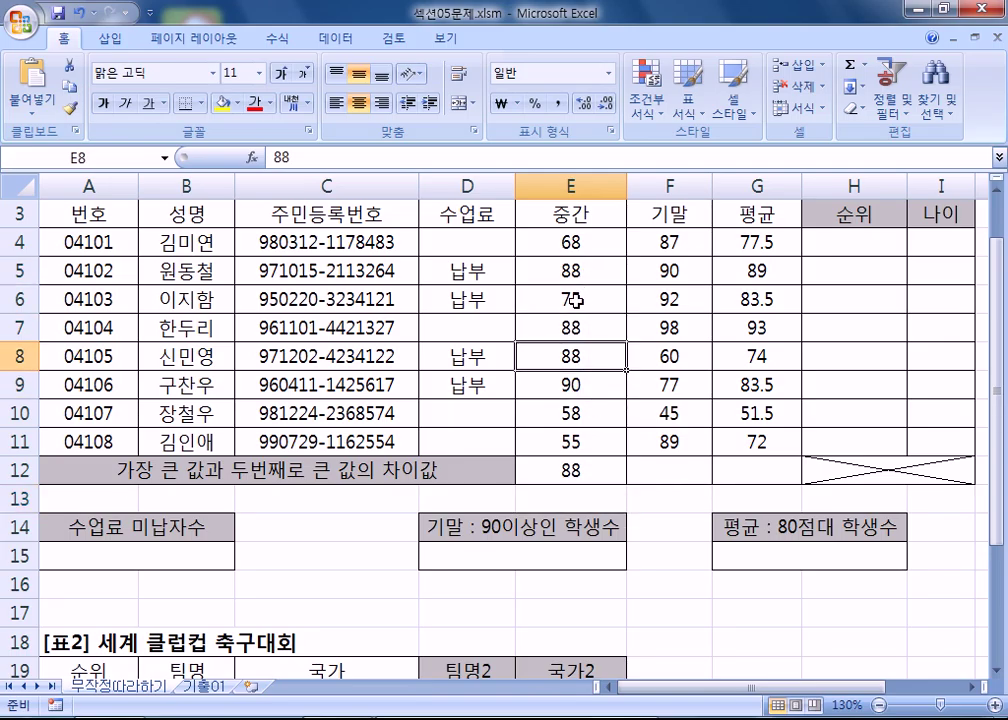
pyautogui.click(585, 470)
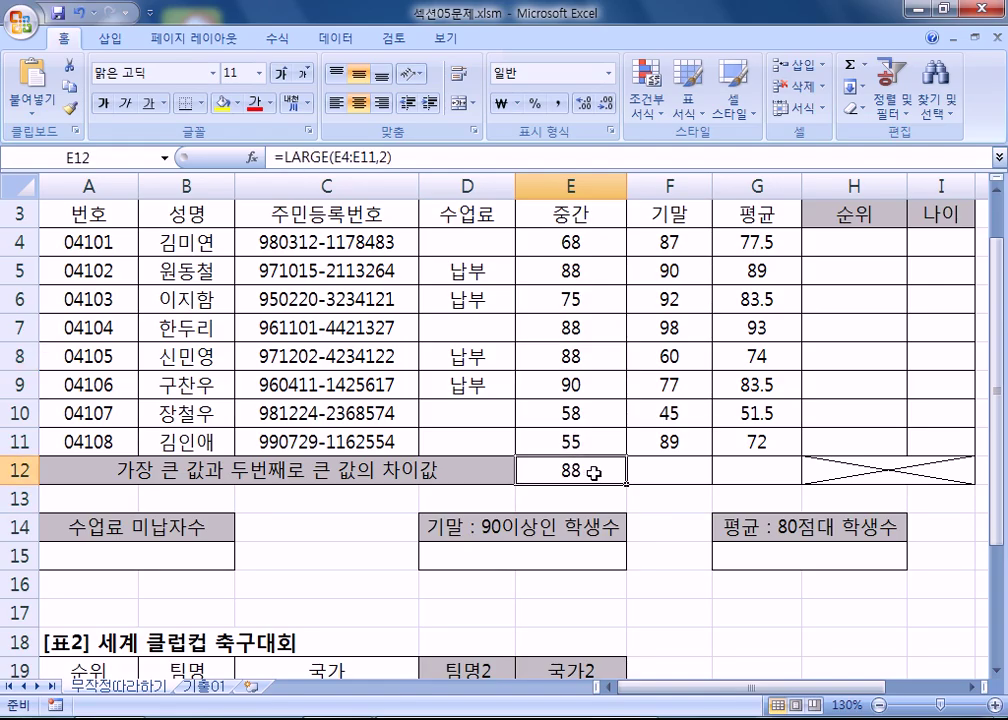
# - Switch to Notepad and expand the MAX note into =MAX(E4:E11) ahead of LARGE
pyautogui.hotkey('alt', 'Tab')
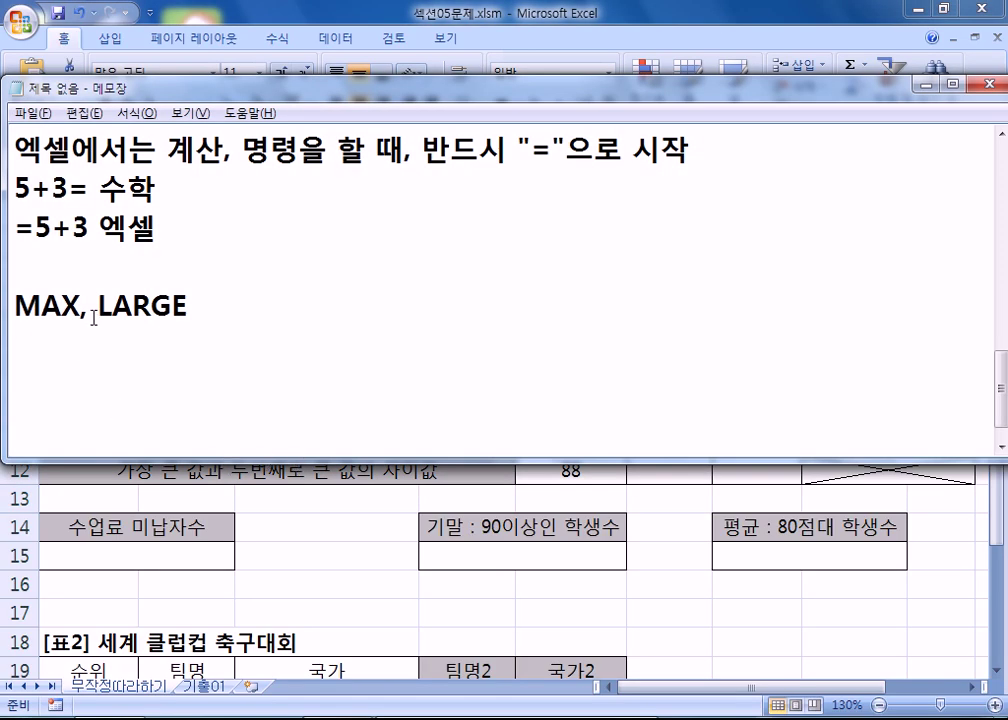
pyautogui.press('Home')
pyautogui.write('=')
pyautogui.press('Right')
pyautogui.press('Right')
pyautogui.press('Right')
pyautogui.write('(')
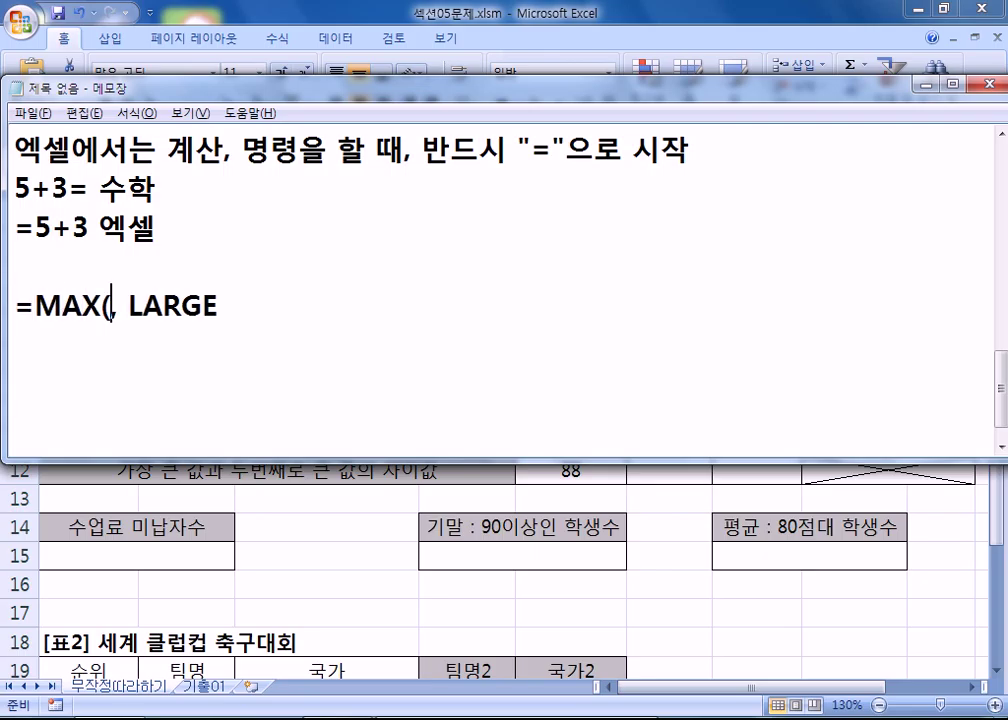
pyautogui.hotkey('alt', 'Tab')
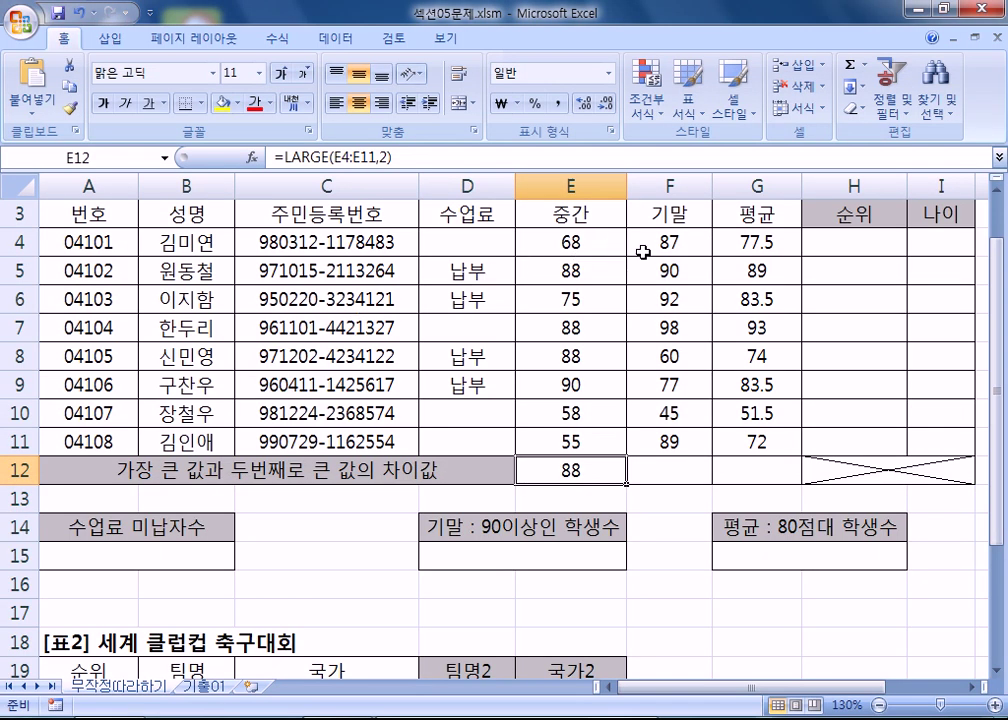
pyautogui.hotkey('alt', 'Tab')
pyautogui.write('E')
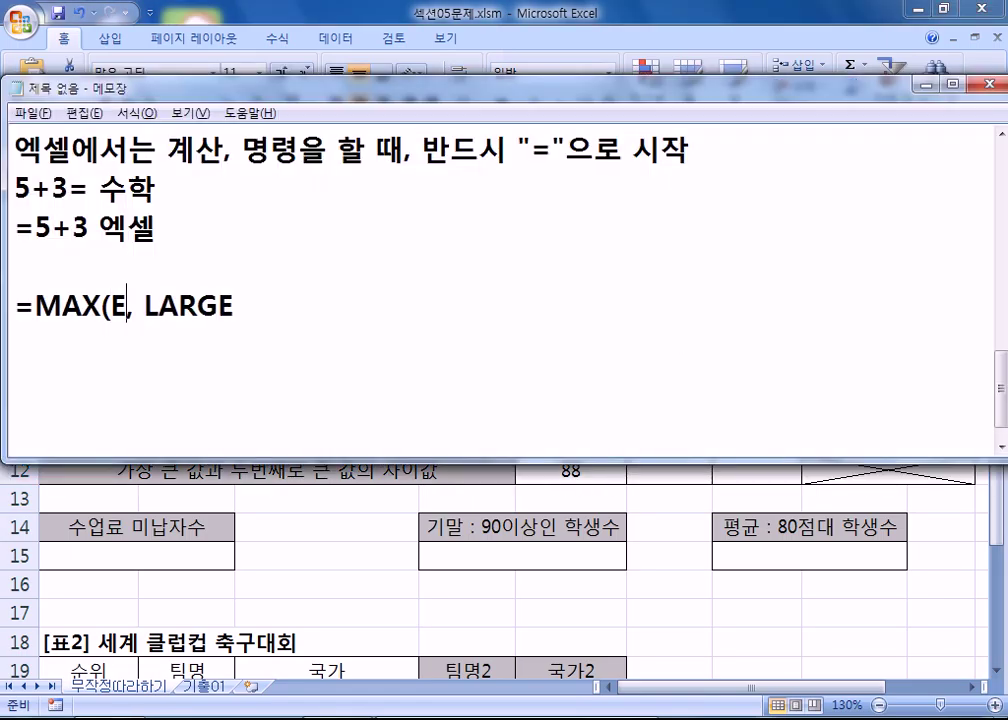
pyautogui.write('4:')
pyautogui.write('E11)')
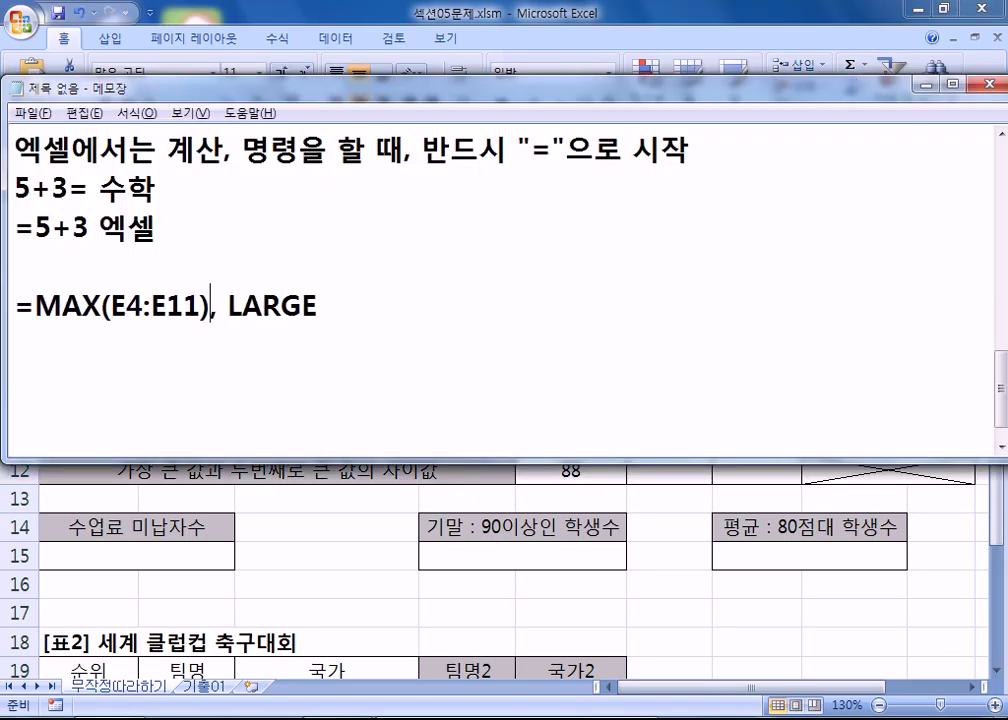
# - Replace the comma after MAX with a spaced minus sign and complete the second function as LARGE(E4:E11, 2)
pyautogui.write(' -')
pyautogui.press('Delete')
pyautogui.press('End')
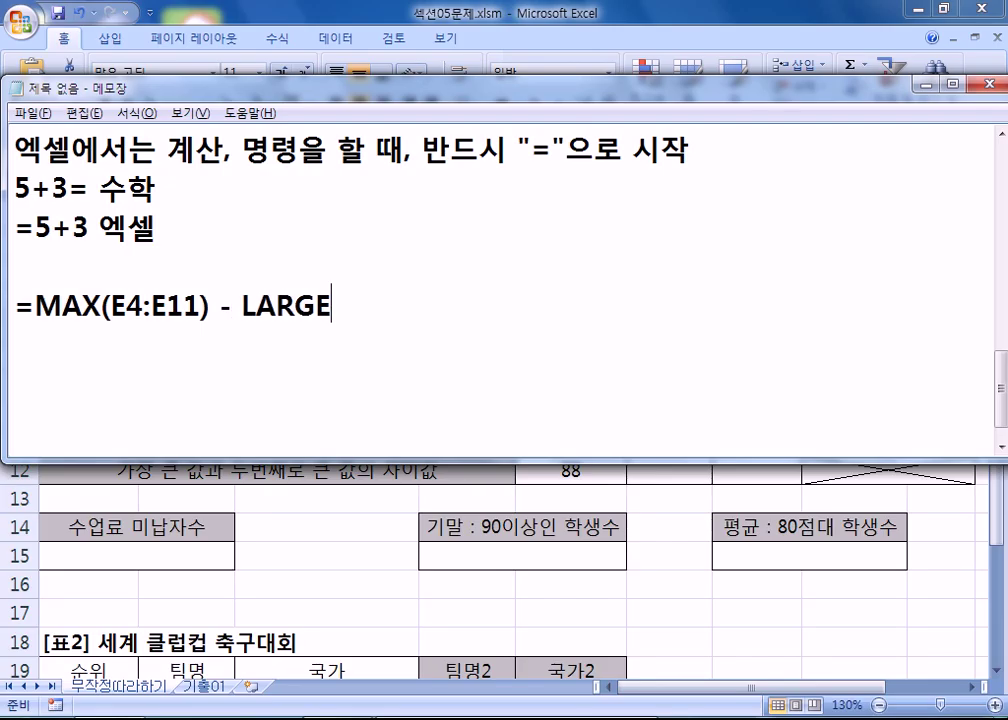
pyautogui.write('(E4:')
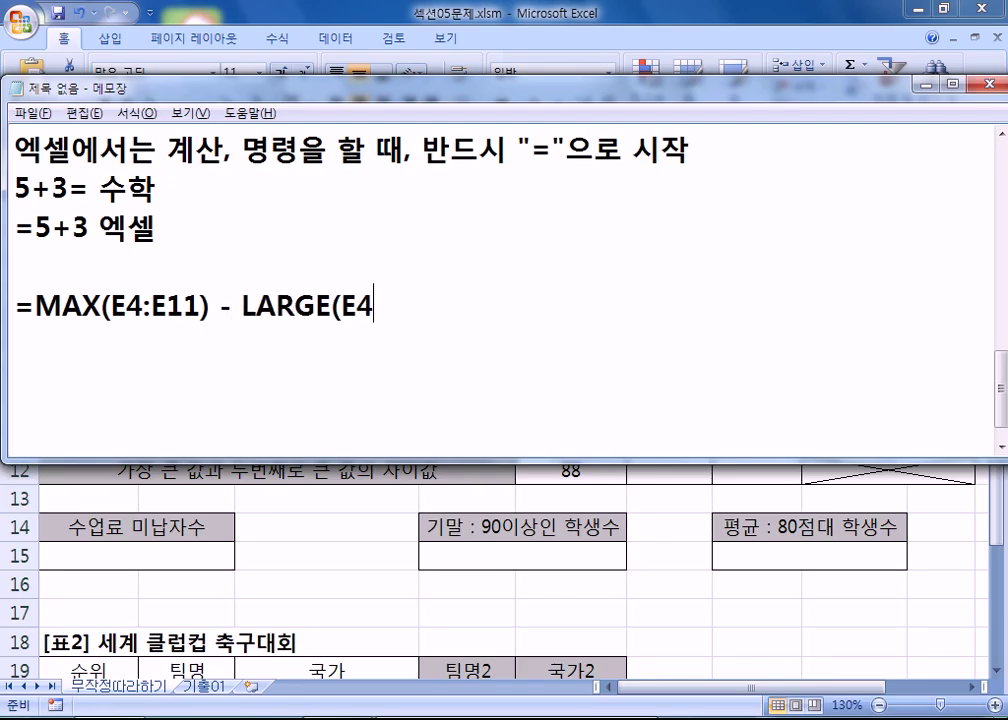
pyautogui.write('E11, ')
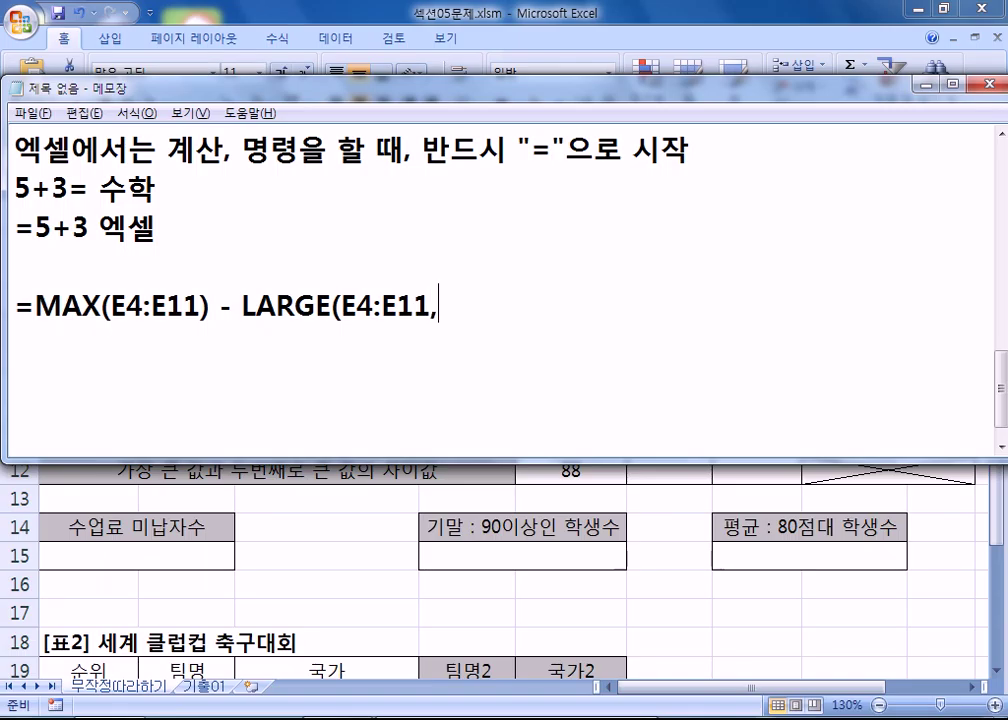
pyautogui.write('2')
pyautogui.write(')')
pyautogui.press('Return')
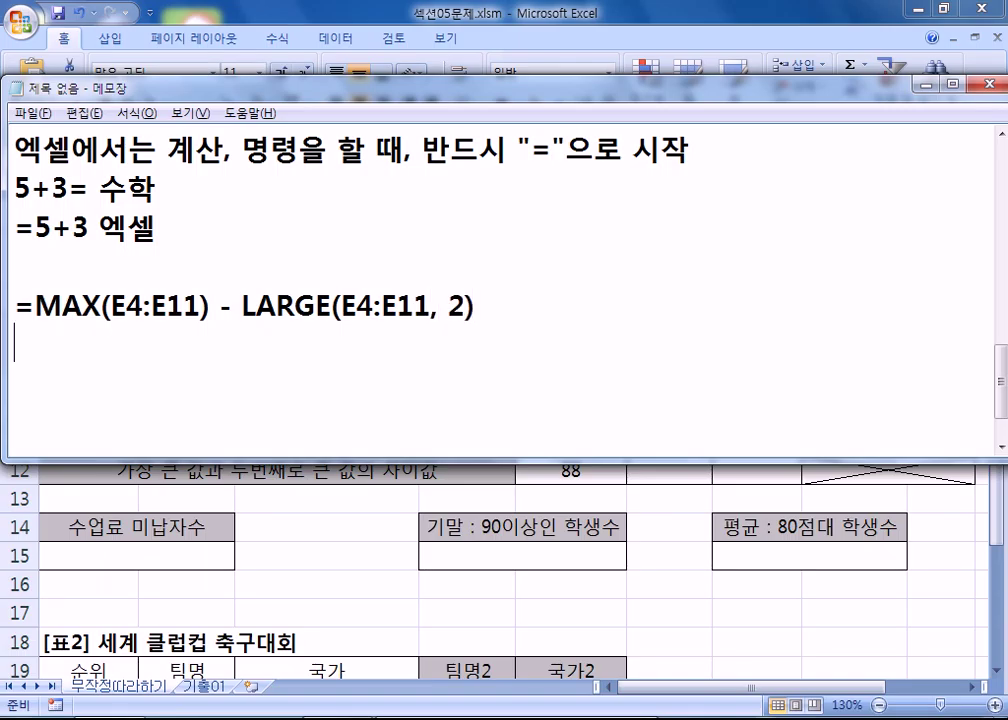
# - Remove the spaces around the minus sign and before the 2 in the noted formula, and start a new line below it
pyautogui.moveTo(438, 305); pyautogui.dragTo(452, 307)
pyautogui.moveTo(220, 305); pyautogui.dragTo(242, 305)
pyautogui.click(210, 305)
pyautogui.press('Delete')
pyautogui.click(224, 305)
pyautogui.press('Delete')
pyautogui.click(422, 305)
pyautogui.press('Delete')
pyautogui.click(497, 320)
pyautogui.press('Return')
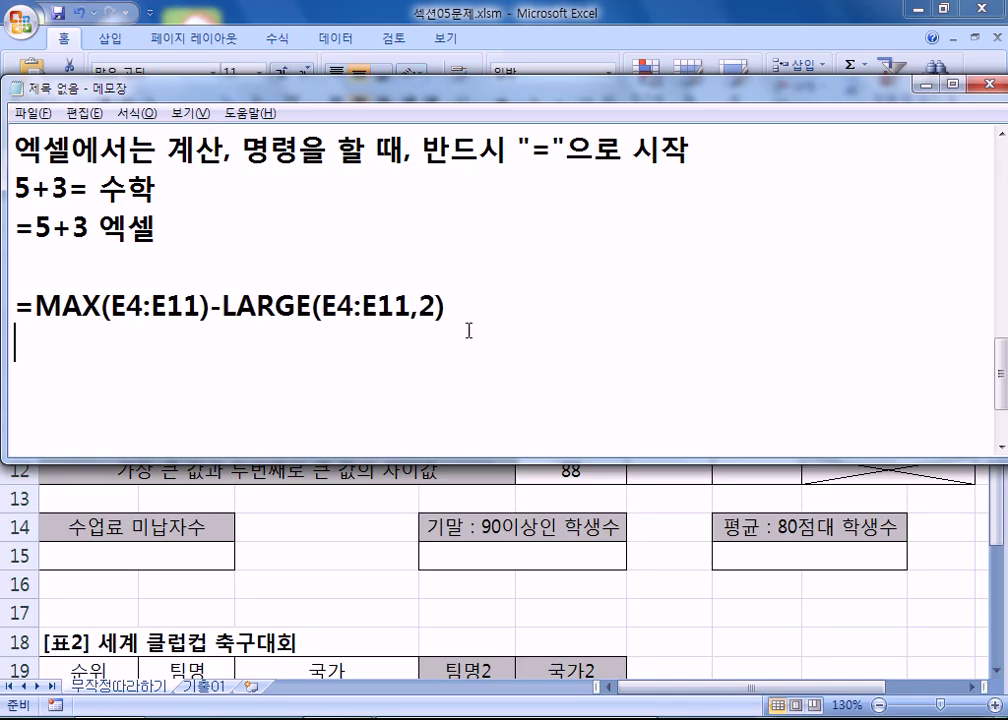
# - Highlight the MAX part, the LARGE part and the minus sign of the noted formula in turn
pyautogui.moveTo(211, 305); pyautogui.dragTo(28, 297)
pyautogui.moveTo(223, 305); pyautogui.dragTo(453, 308)
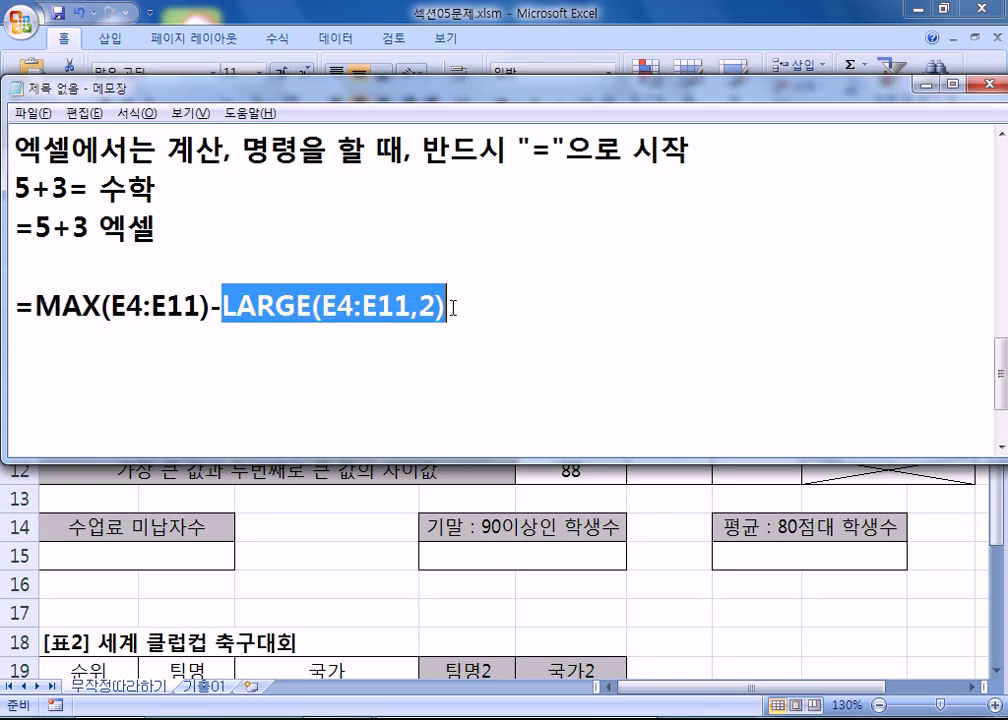
pyautogui.moveTo(209, 305); pyautogui.dragTo(222, 305)
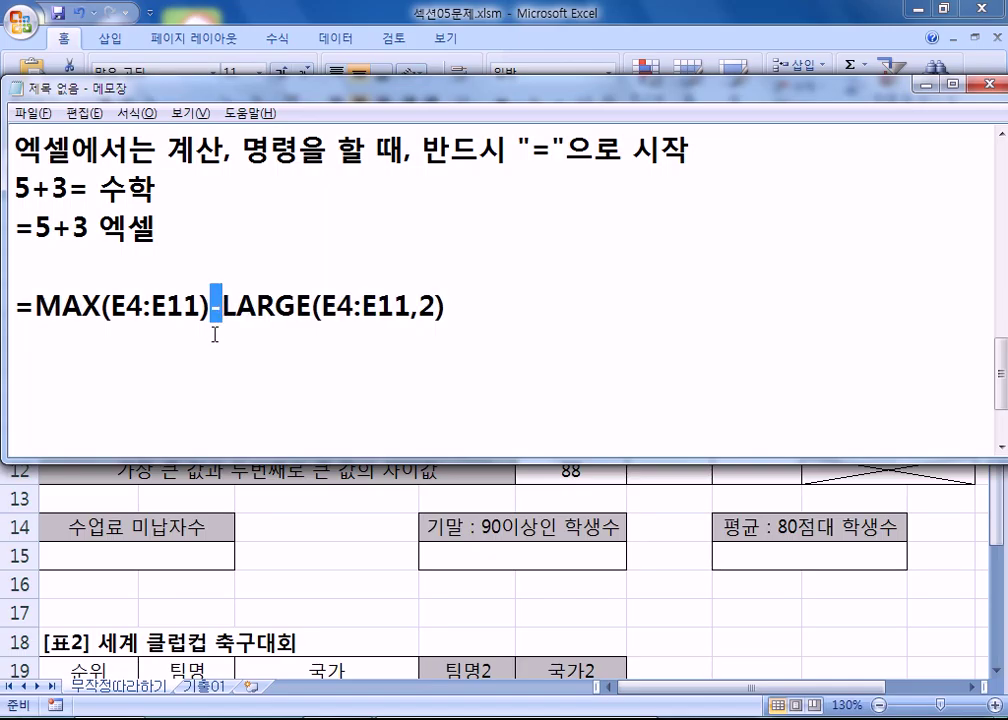
pyautogui.click(216, 335)
# - Switch to Excel and write =MAX(E4:E11)-LARGE(E4:E11,2) in E12, leaving the cell in edit mode
pyautogui.hotkey('alt', 'Tab')
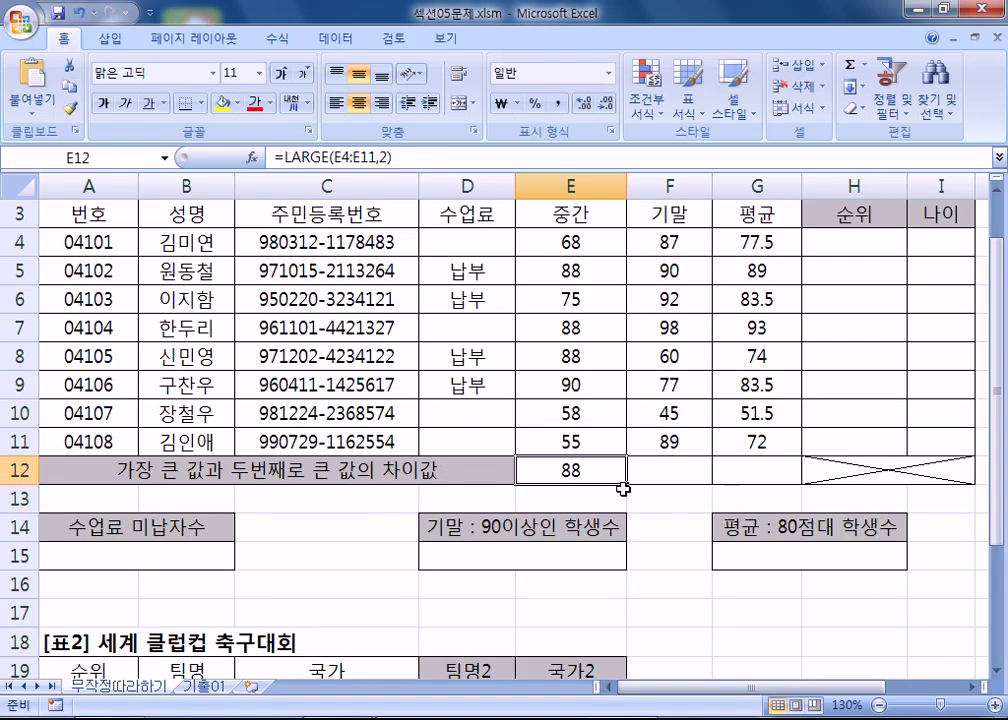
pyautogui.write('=')
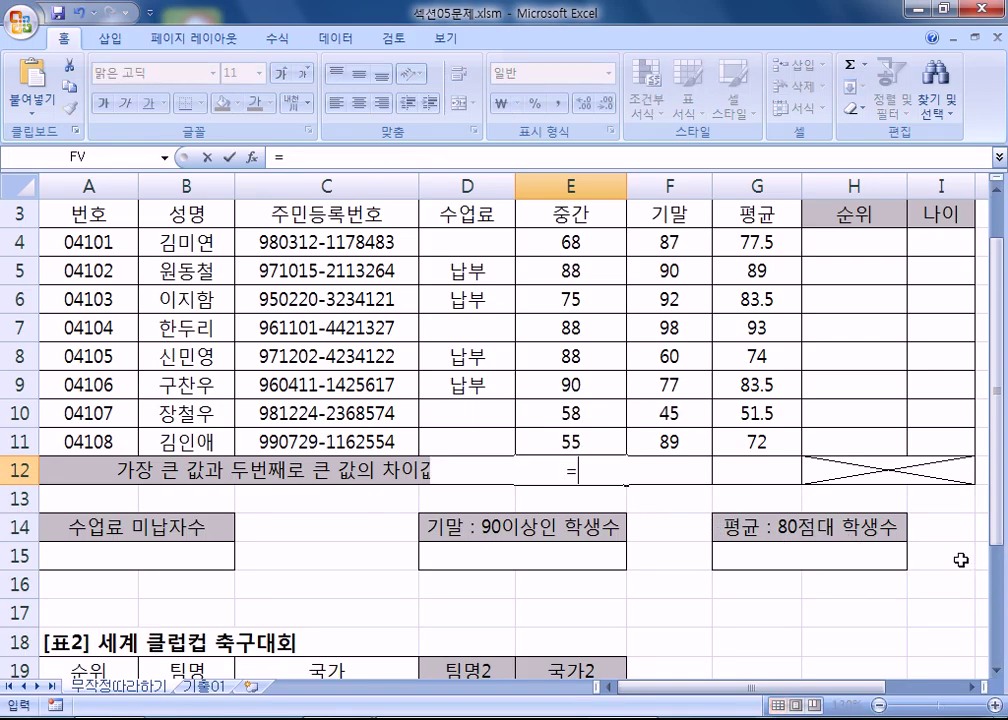
pyautogui.write('MAX(')
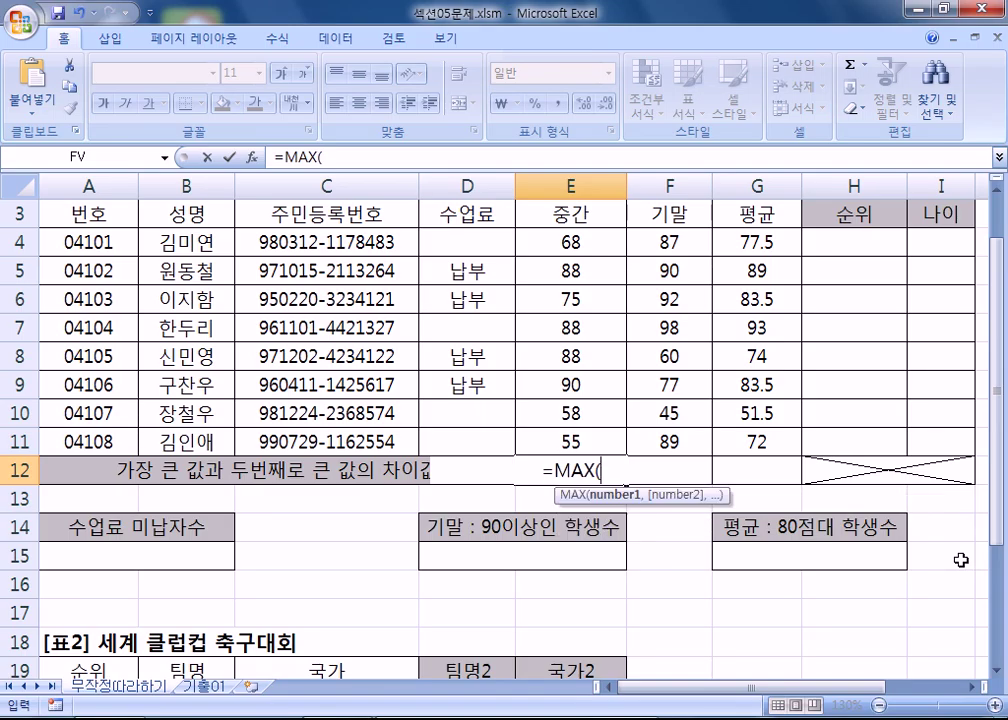
pyautogui.moveTo(571, 238); pyautogui.dragTo(576, 443)
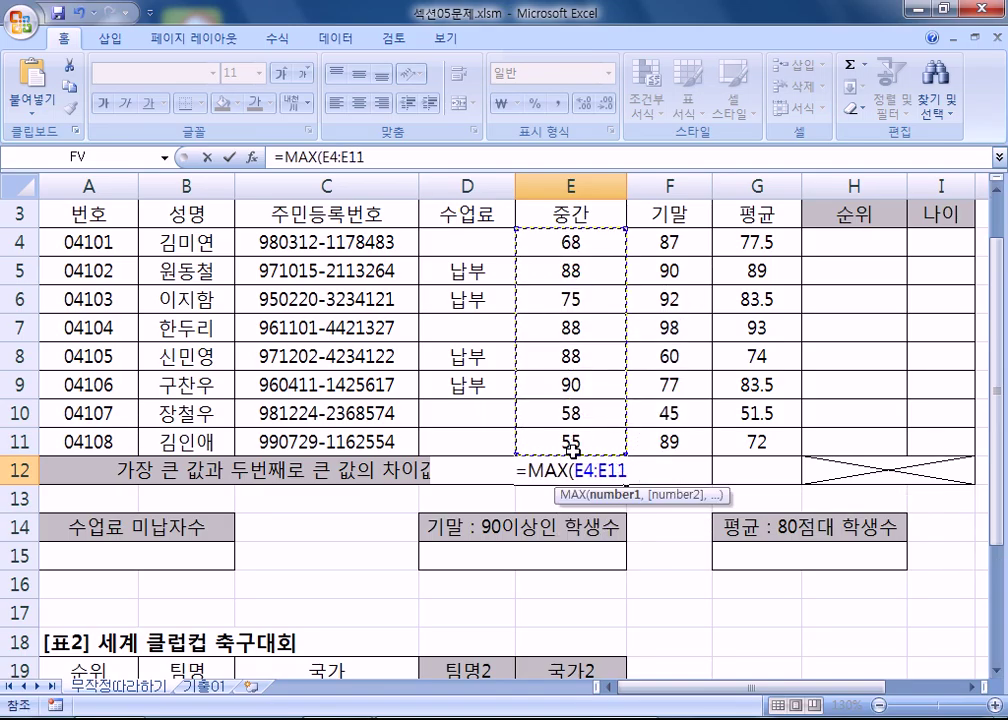
pyautogui.write(')-')
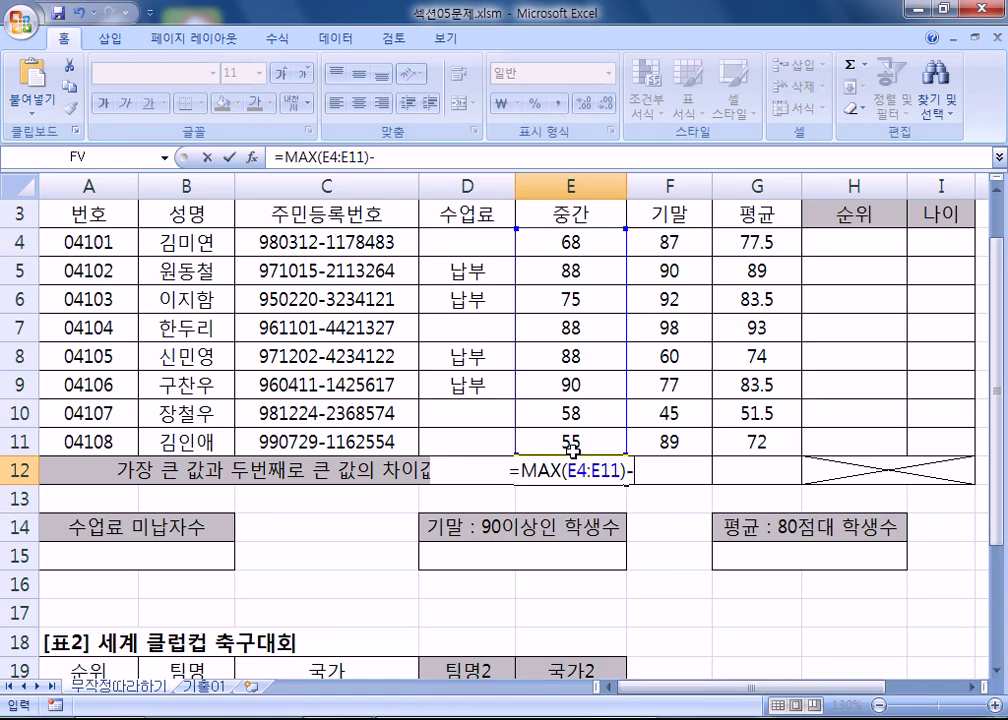
pyautogui.write('LARGE(')
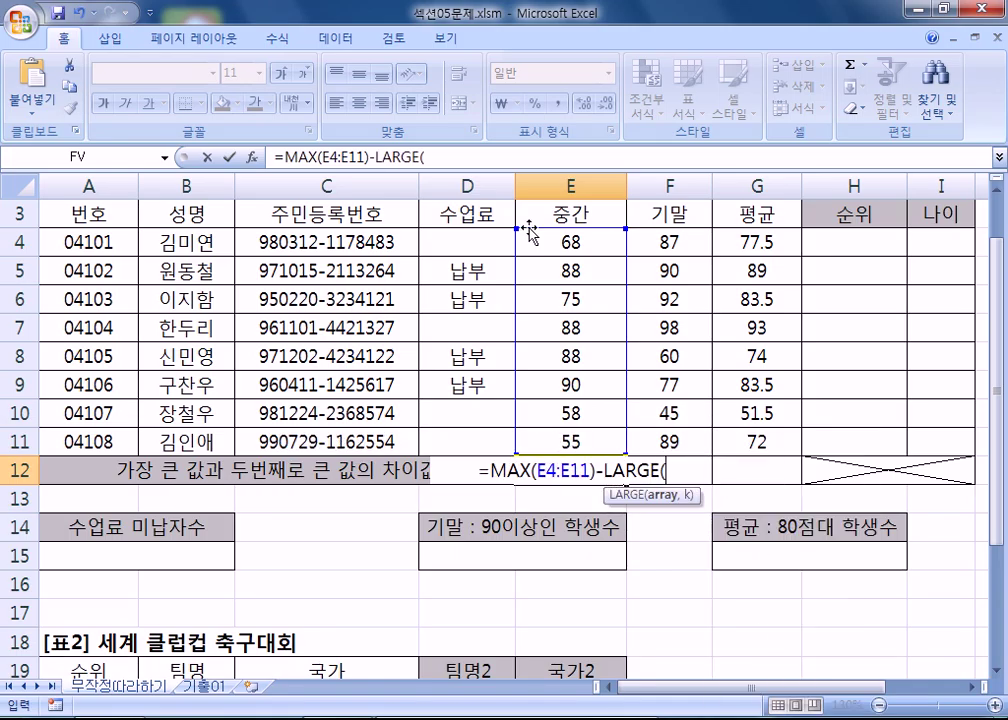
pyautogui.moveTo(571, 240); pyautogui.dragTo(551, 441)
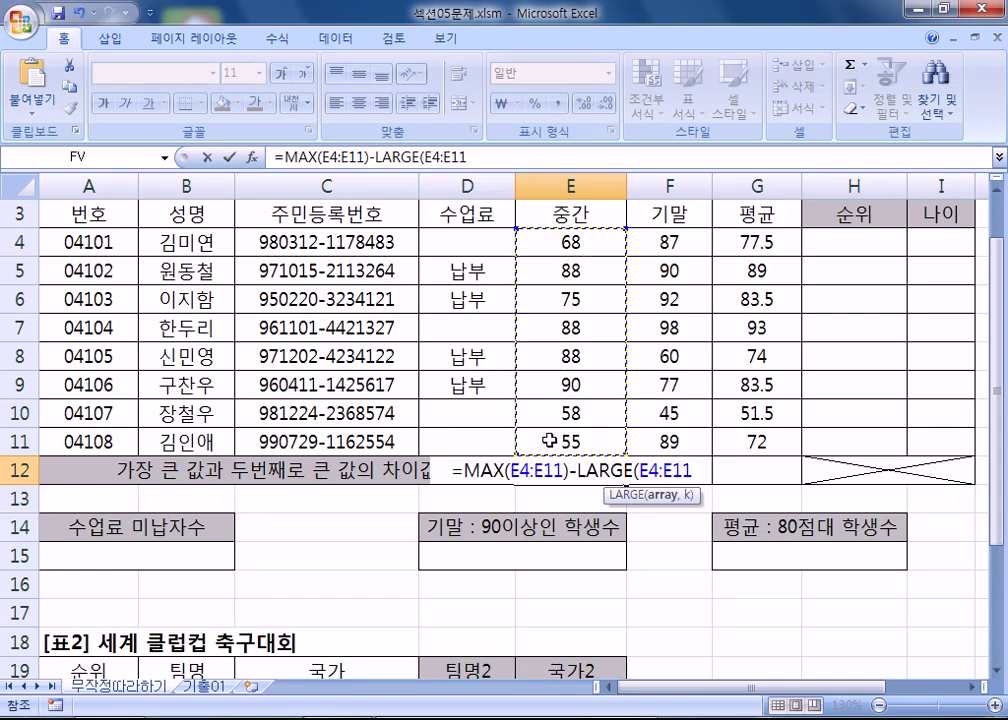
pyautogui.write(',2)')
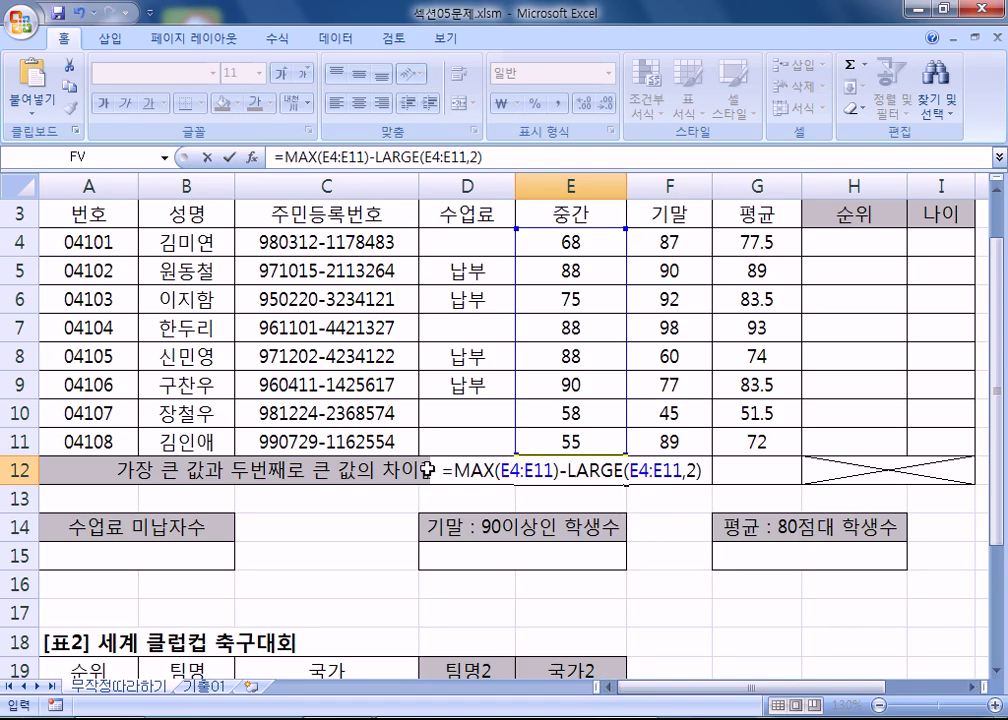
pyautogui.moveTo(453, 473); pyautogui.dragTo(444, 474)
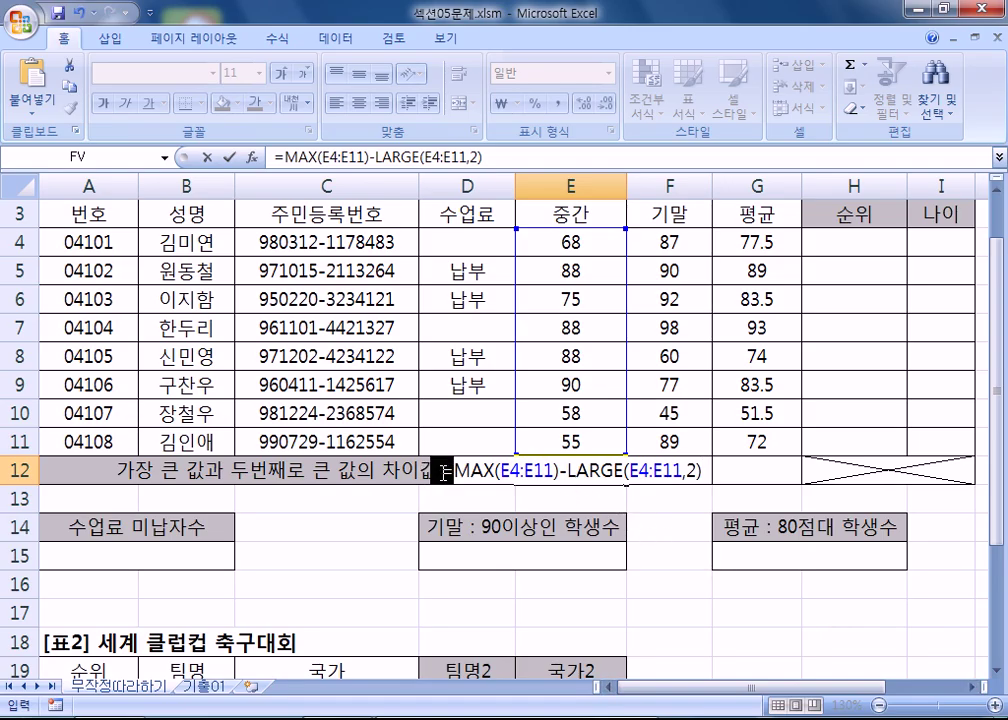
# - Switch to Notepad, highlight the formula's leading equals sign and add an equals sign on the line below
pyautogui.hotkey('alt', 'Tab')
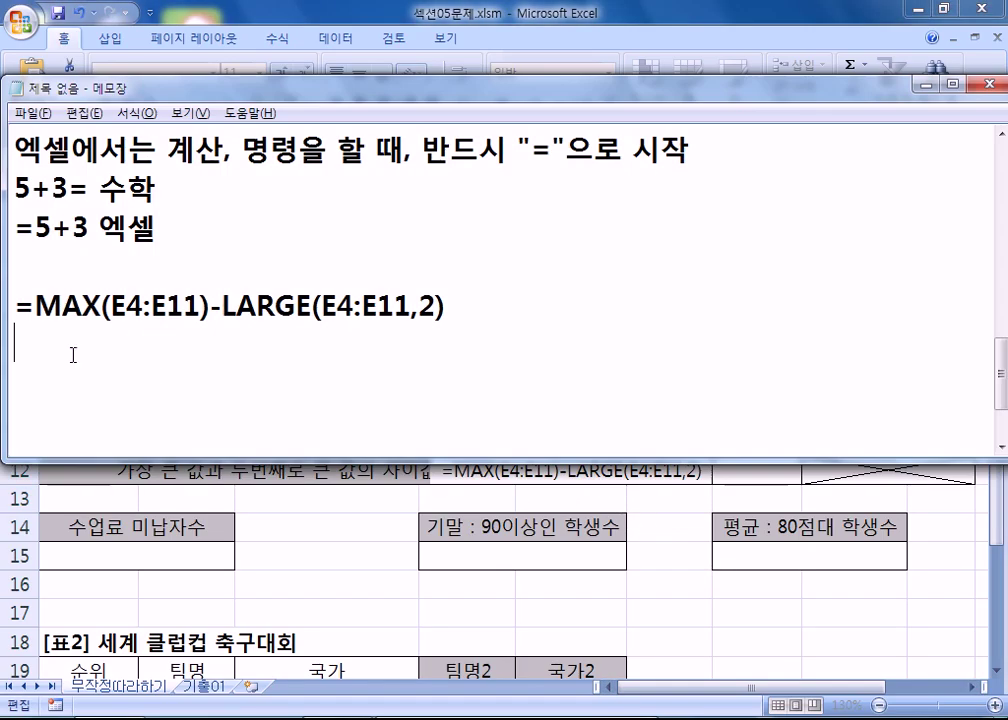
pyautogui.moveTo(29, 302); pyautogui.dragTo(15, 303)
pyautogui.click(36, 341)
pyautogui.write('=')
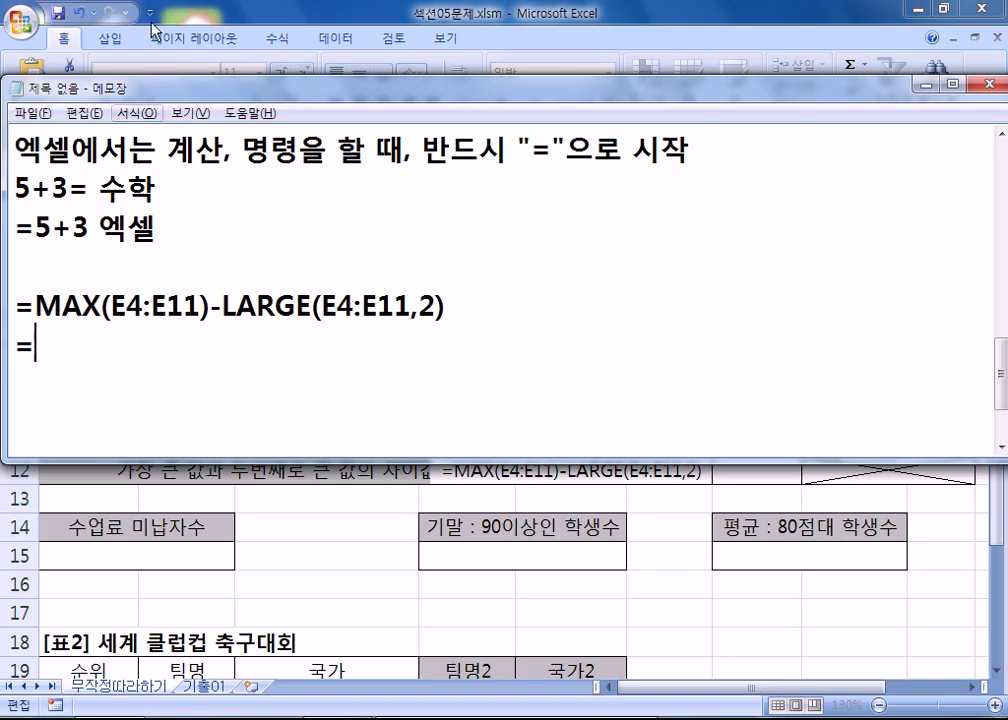
# - Try an equals sign in place of the minus between MAX and LARGE in the note, and restore the minus sign
pyautogui.moveTo(210, 302); pyautogui.dragTo(231, 302)
pyautogui.write('=')
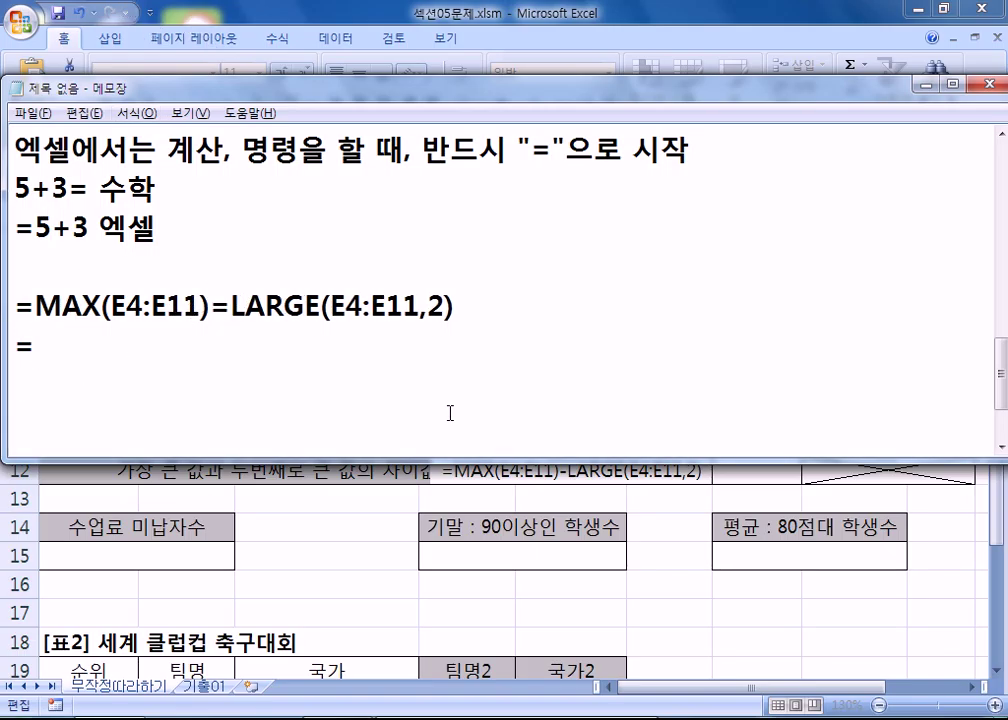
pyautogui.moveTo(37, 304); pyautogui.dragTo(446, 305)
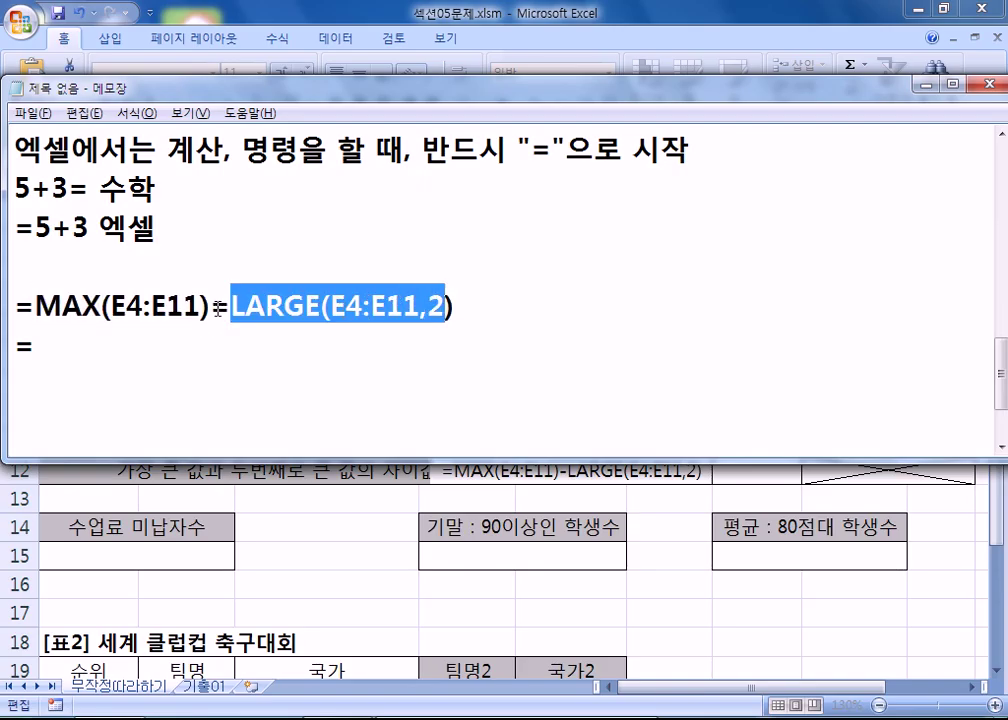
pyautogui.moveTo(212, 305); pyautogui.dragTo(232, 305)
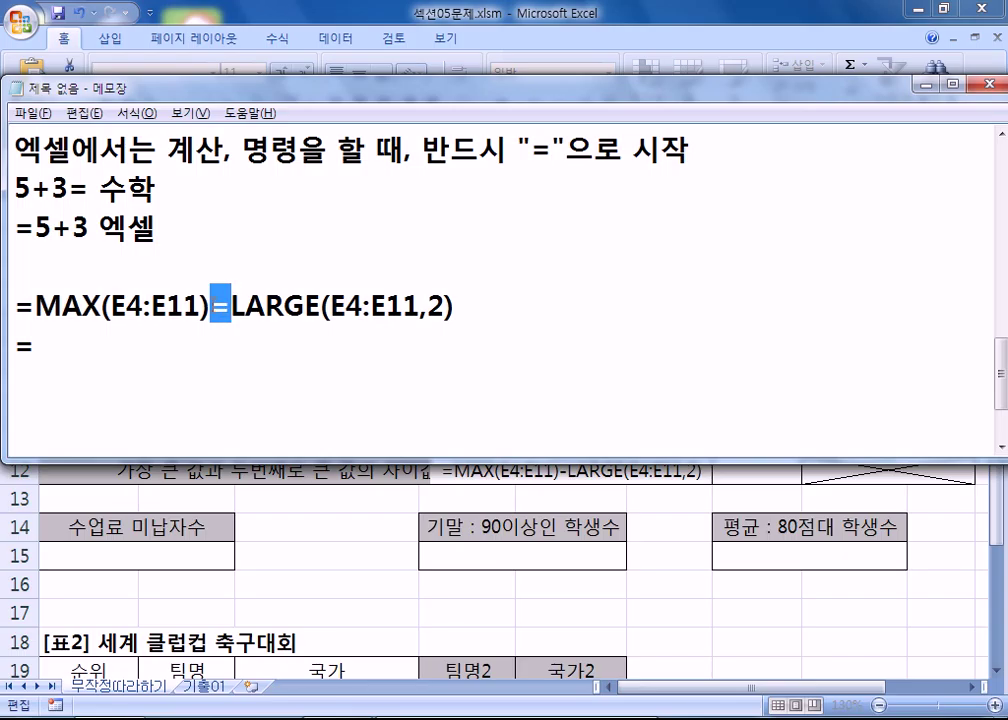
pyautogui.moveTo(36, 305); pyautogui.dragTo(22, 306)
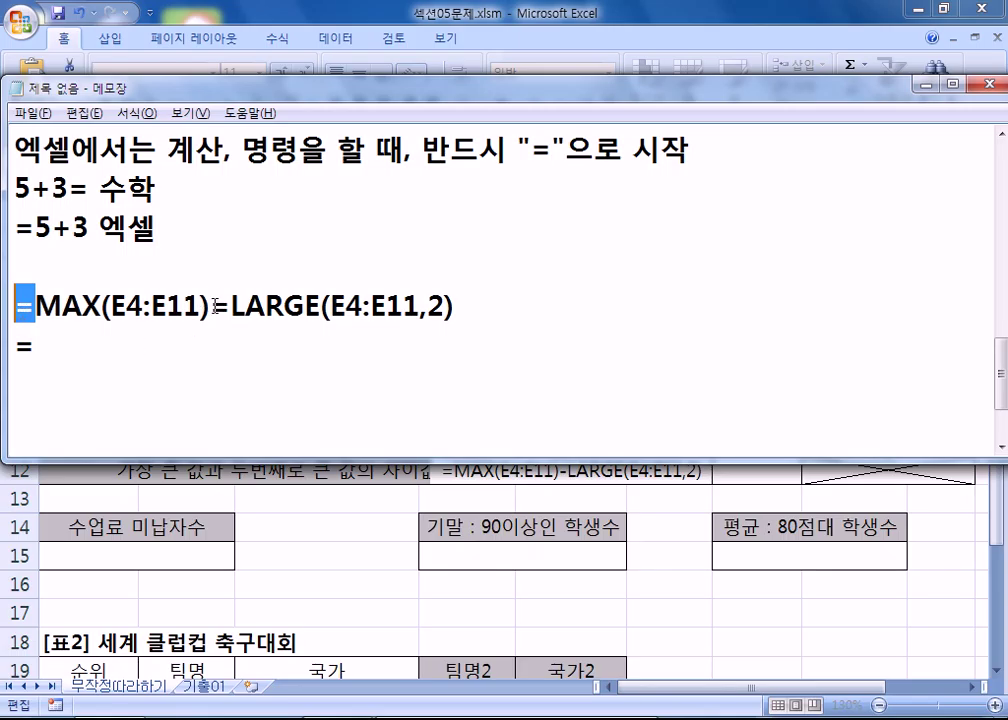
pyautogui.moveTo(211, 303); pyautogui.dragTo(231, 304)
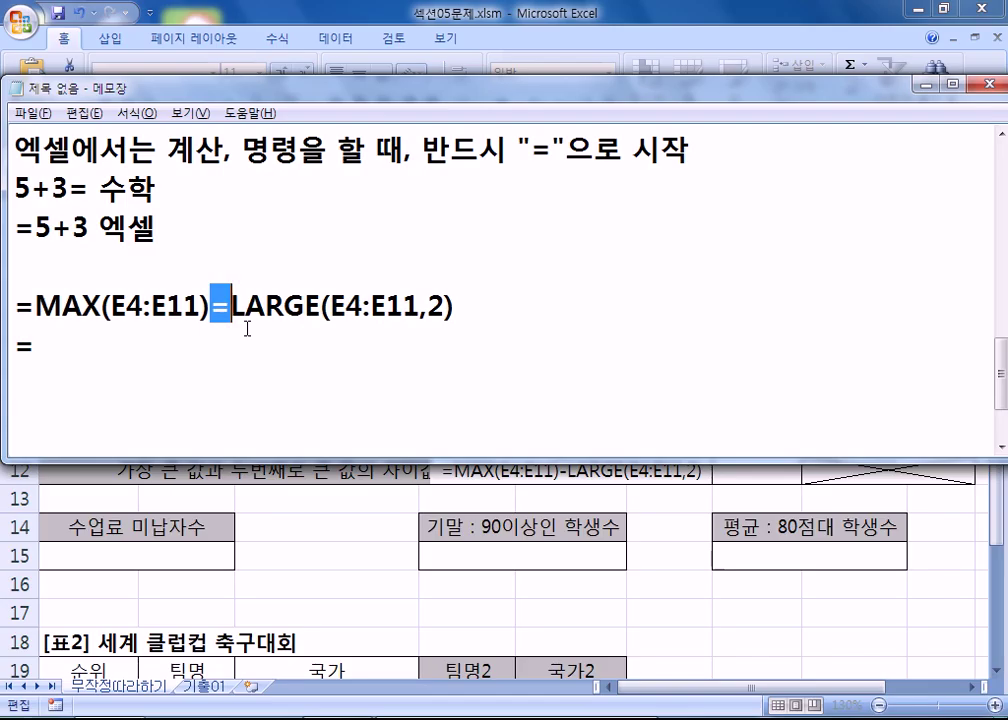
pyautogui.write('-')
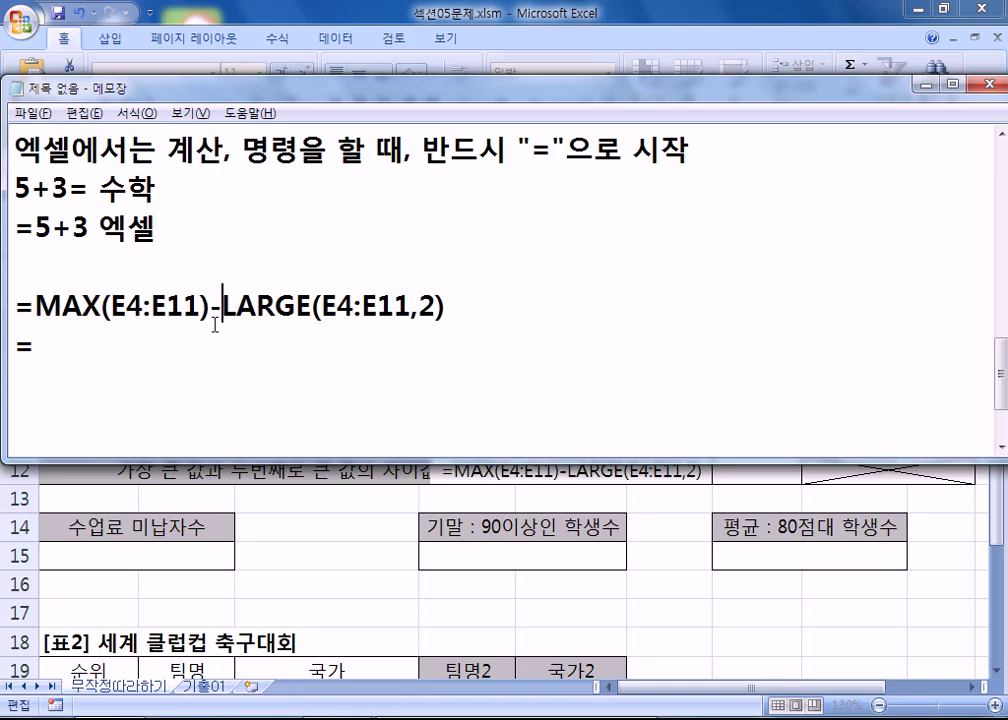
# - Copy LARGE(E4:E11,2) from the noted formula to the line below, after the equals sign, and compare the two lines
pyautogui.moveTo(221, 305); pyautogui.dragTo(508, 317)
pyautogui.hotkey('ctrl', 'c')
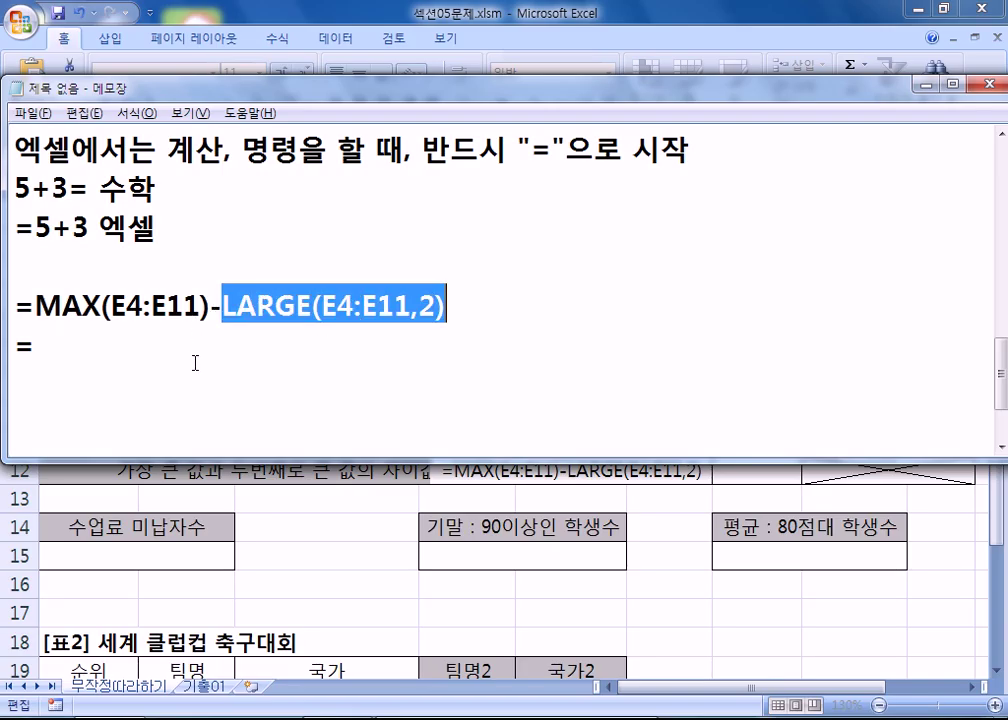
pyautogui.click(63, 340)
pyautogui.hotkey('ctrl', 'v')
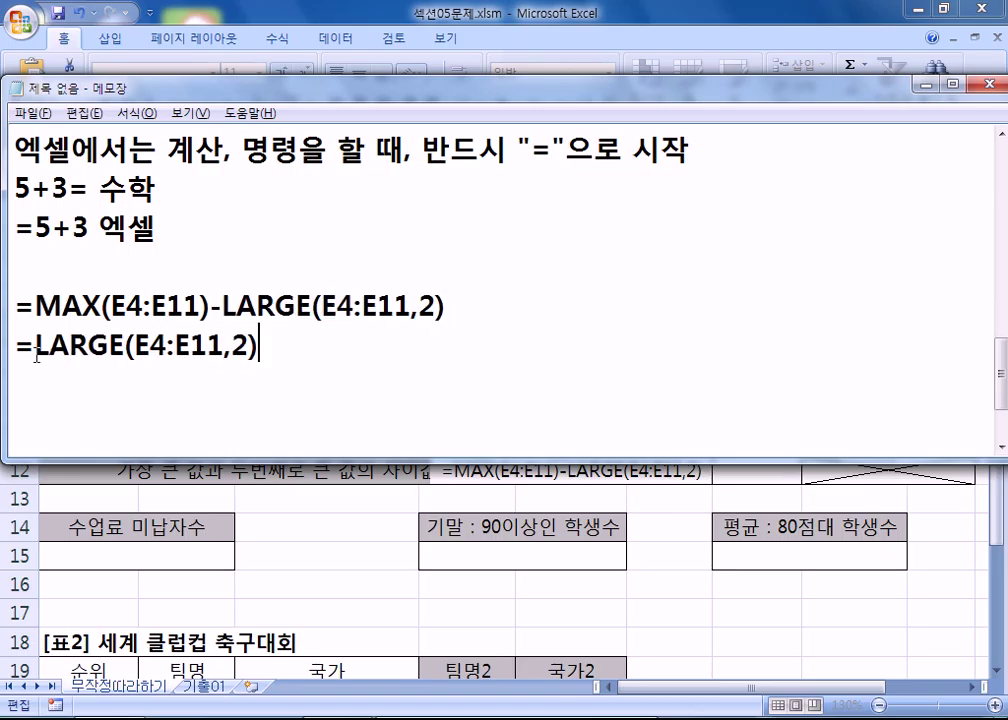
pyautogui.moveTo(16, 345); pyautogui.dragTo(300, 348)
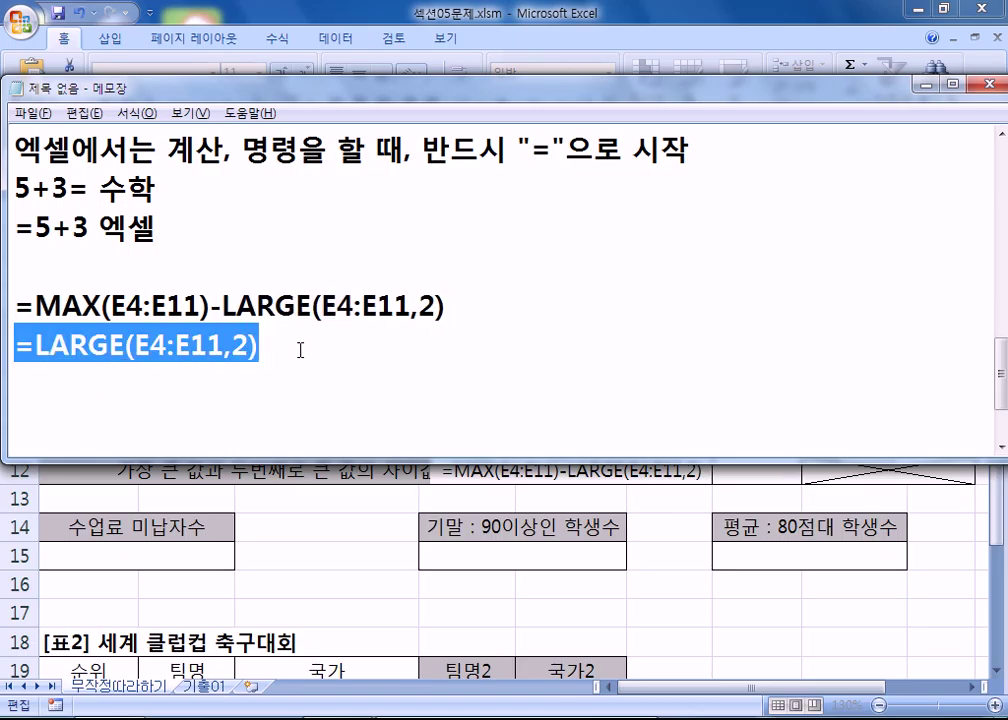
pyautogui.click(276, 305)
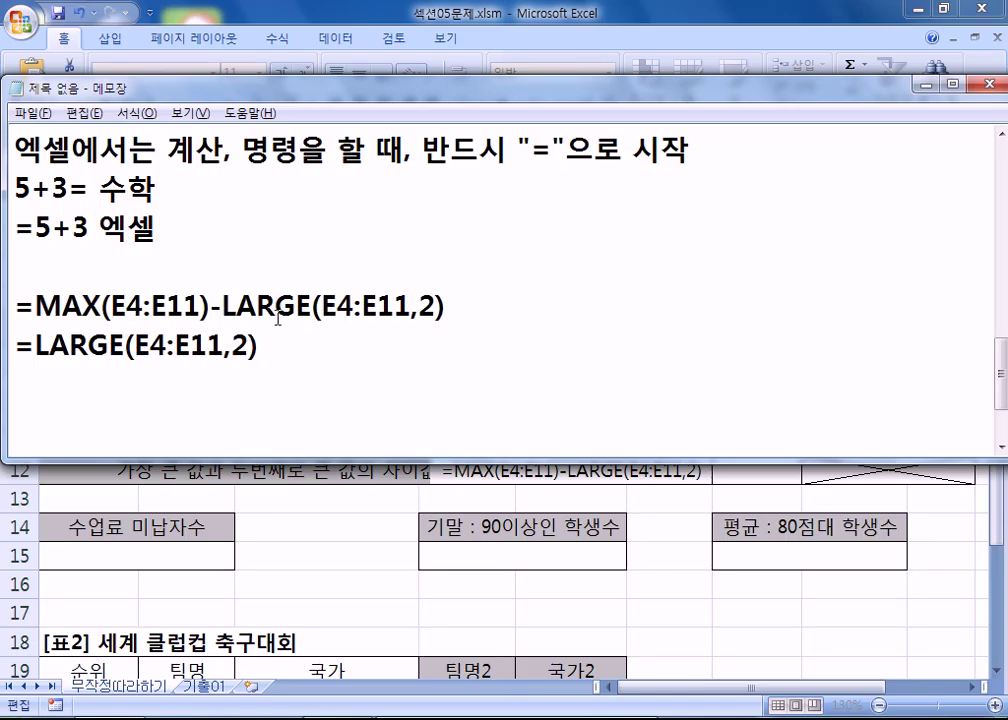
pyautogui.moveTo(466, 308); pyautogui.dragTo(12, 305)
pyautogui.click(104, 305)
# - Return to Excel, commit the MAX minus LARGE formula in E12 and select the cell again
pyautogui.hotkey('alt', 'Tab')
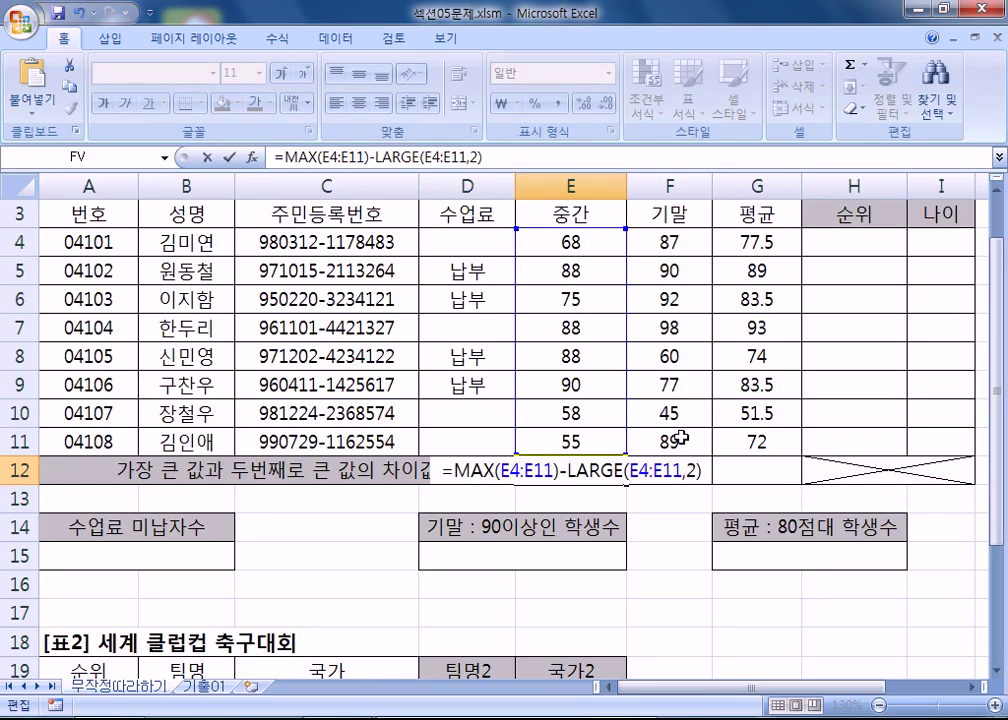
pyautogui.press('Return')
pyautogui.click(557, 472)
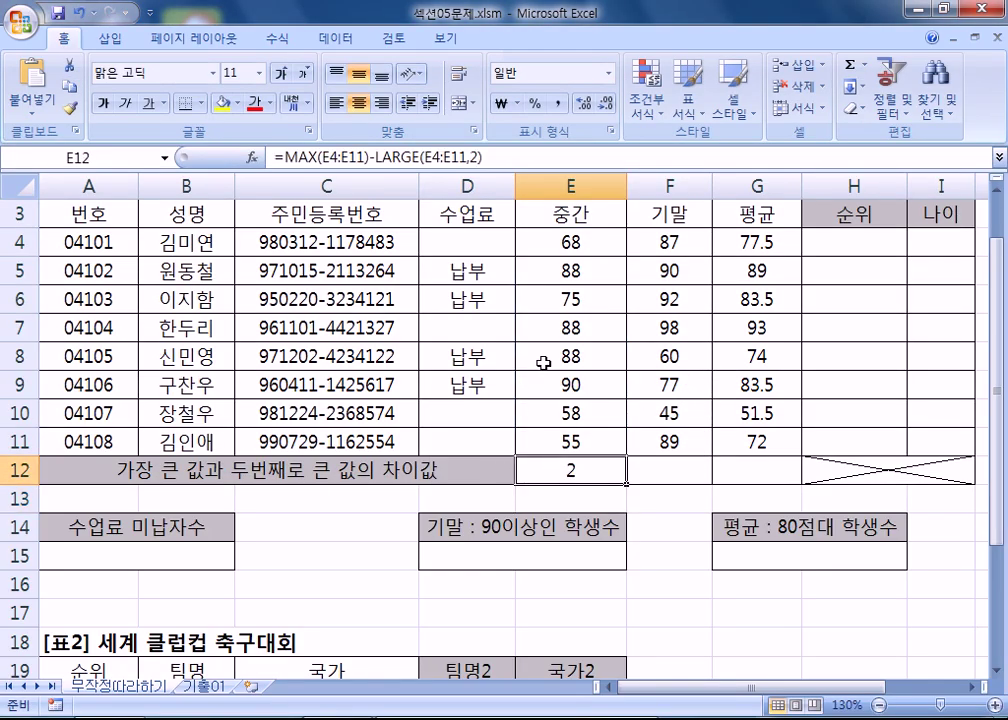
# - Start a formula in F12 with the statistical MAX function over the final scores F4:F11 using the function wizard
pyautogui.click(668, 468)
pyautogui.moveTo(847, 688); pyautogui.dragTo(925, 700)
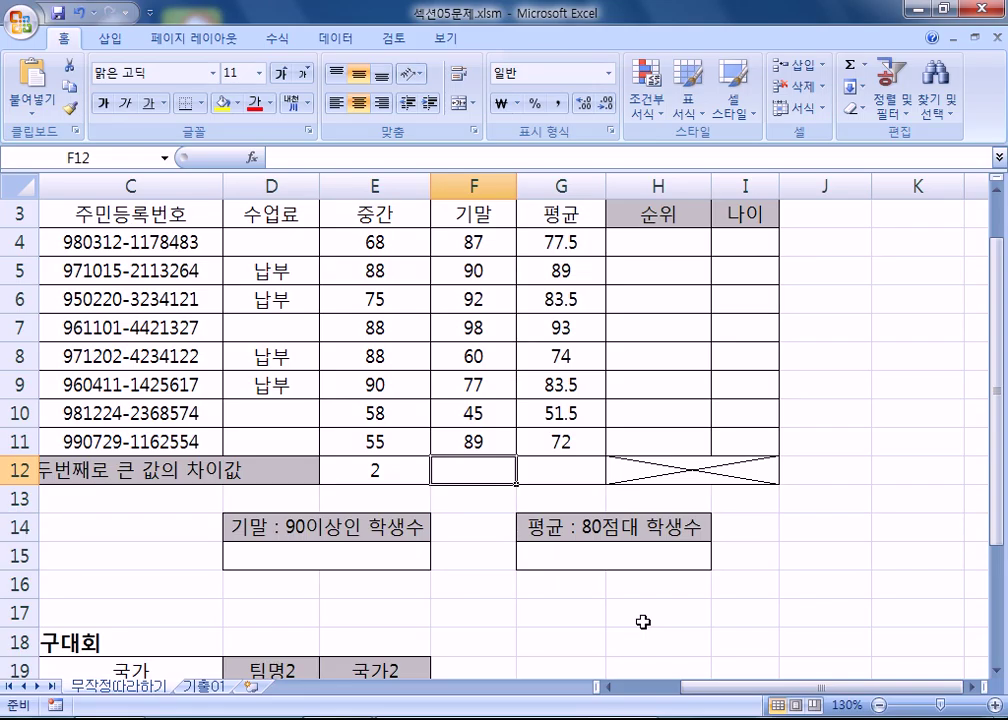
pyautogui.scroll(-1, 643, 622)
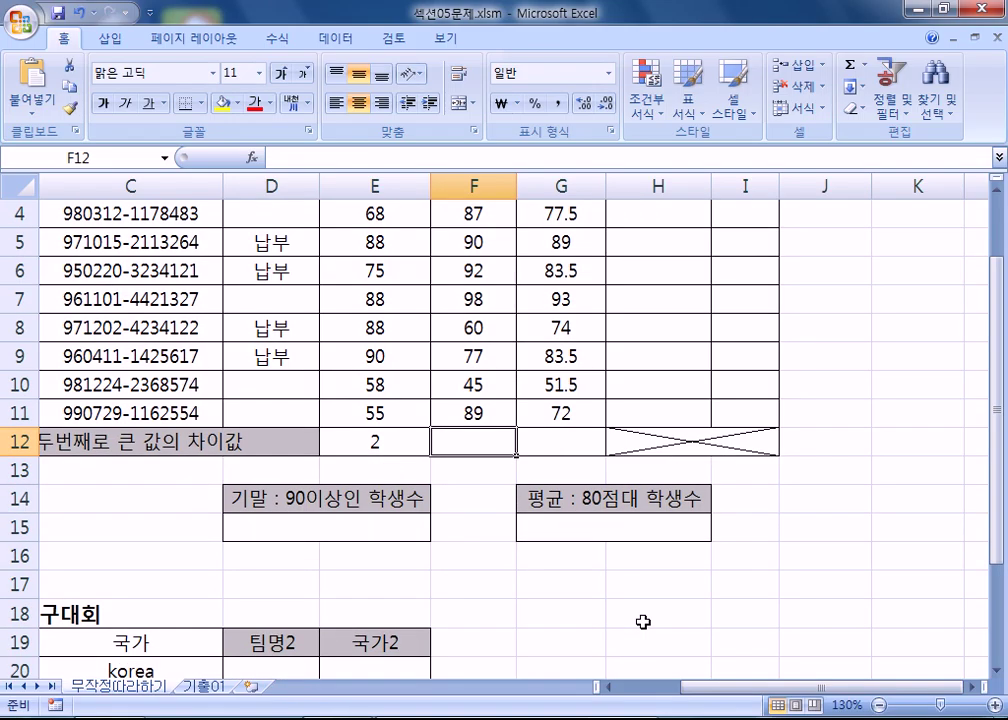
pyautogui.write('=')
pyautogui.click(252, 157)
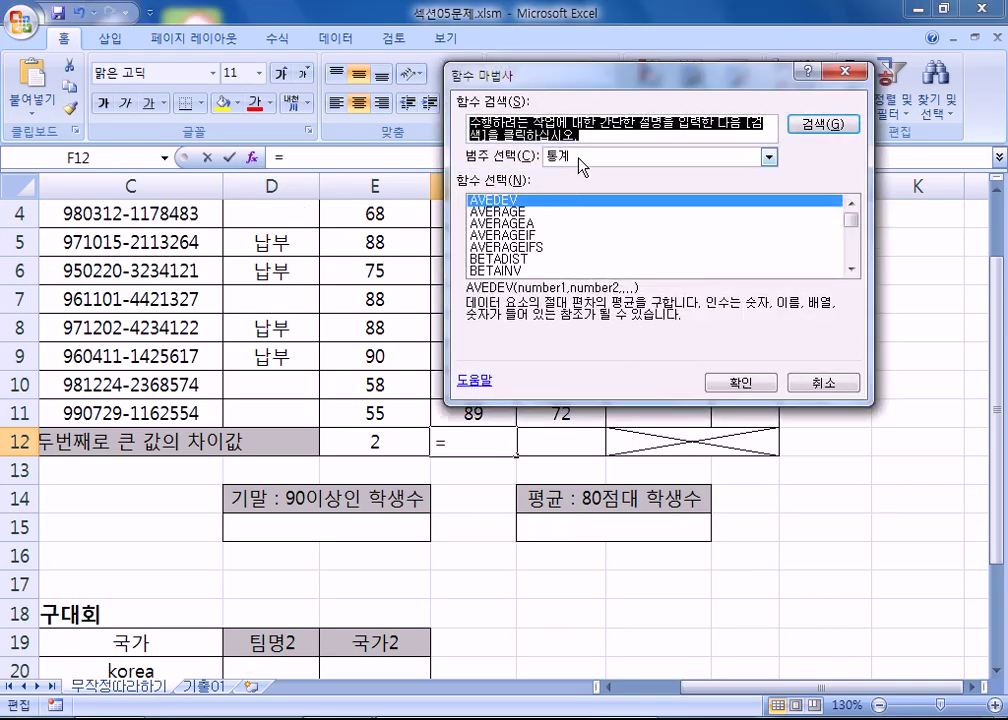
pyautogui.click(580, 167)
pyautogui.click(700, 234)
pyautogui.click(545, 226)
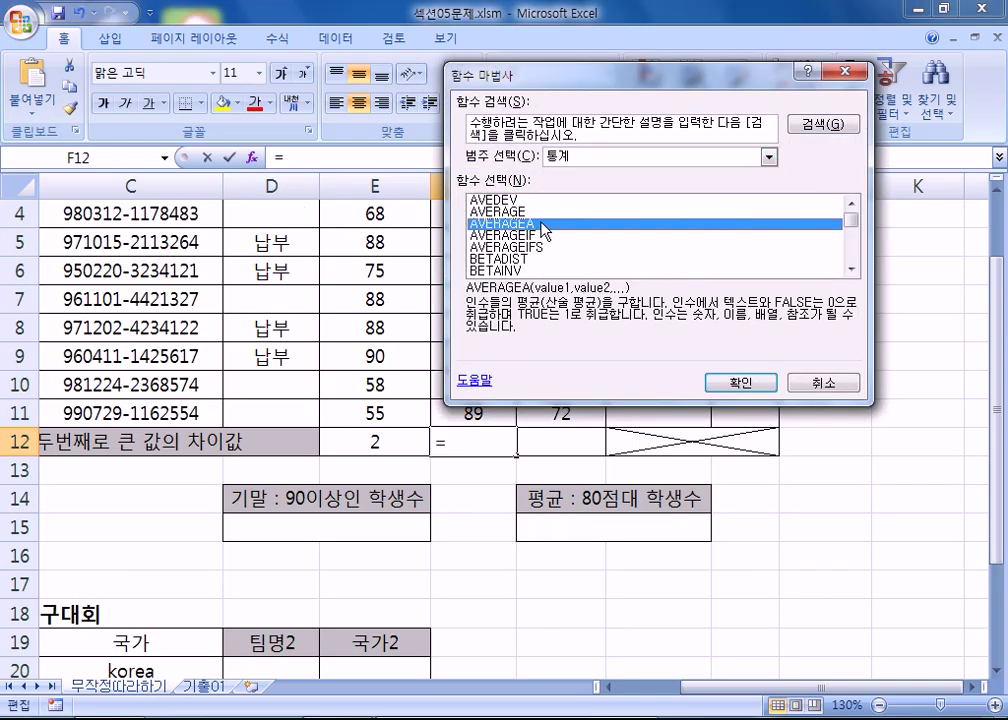
pyautogui.press('m')
pyautogui.scroll(-2, 565, 245)
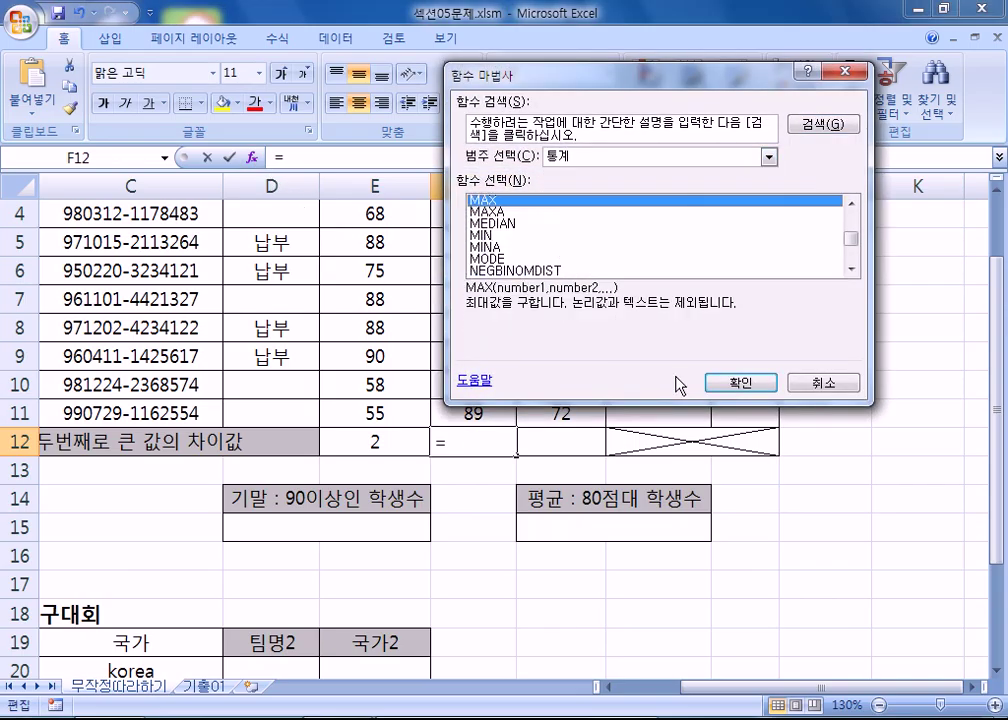
pyautogui.click(719, 386)
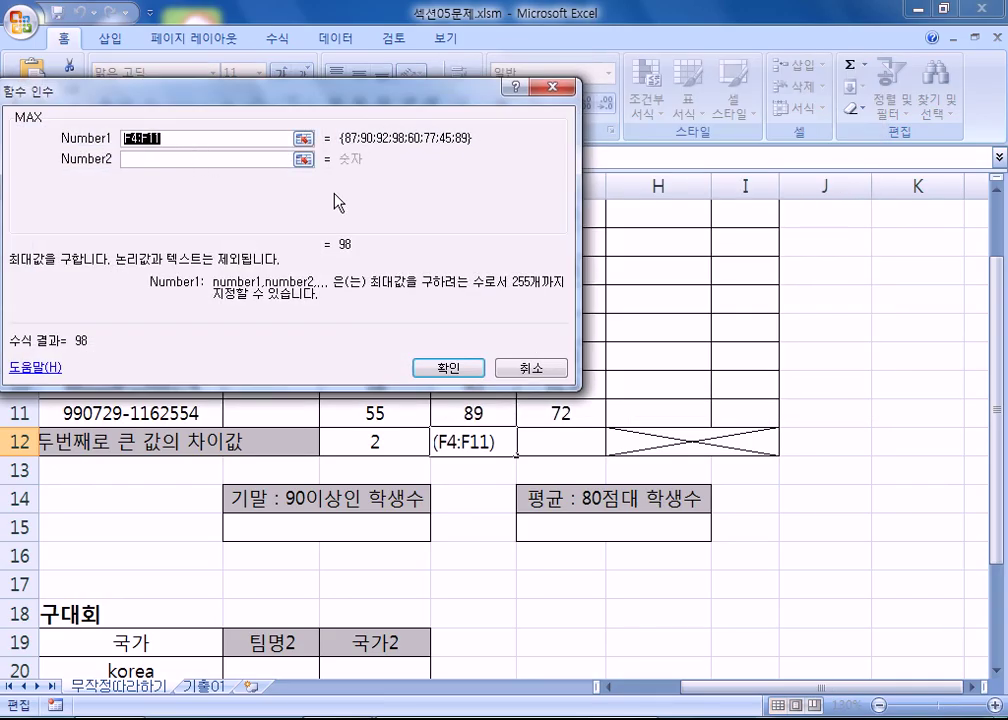
pyautogui.moveTo(357, 97); pyautogui.dragTo(608, 198)
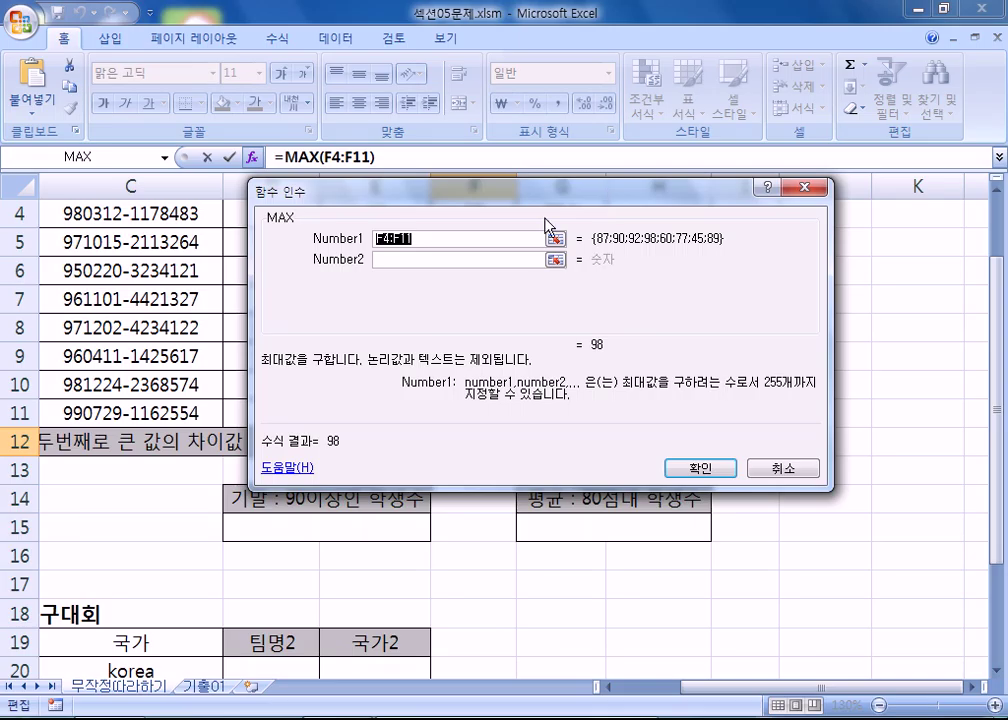
# - Subtract LARGE with array F4:F11 and K 2 from the MAX function in F12's formula, using the function wizard
pyautogui.click(399, 155)
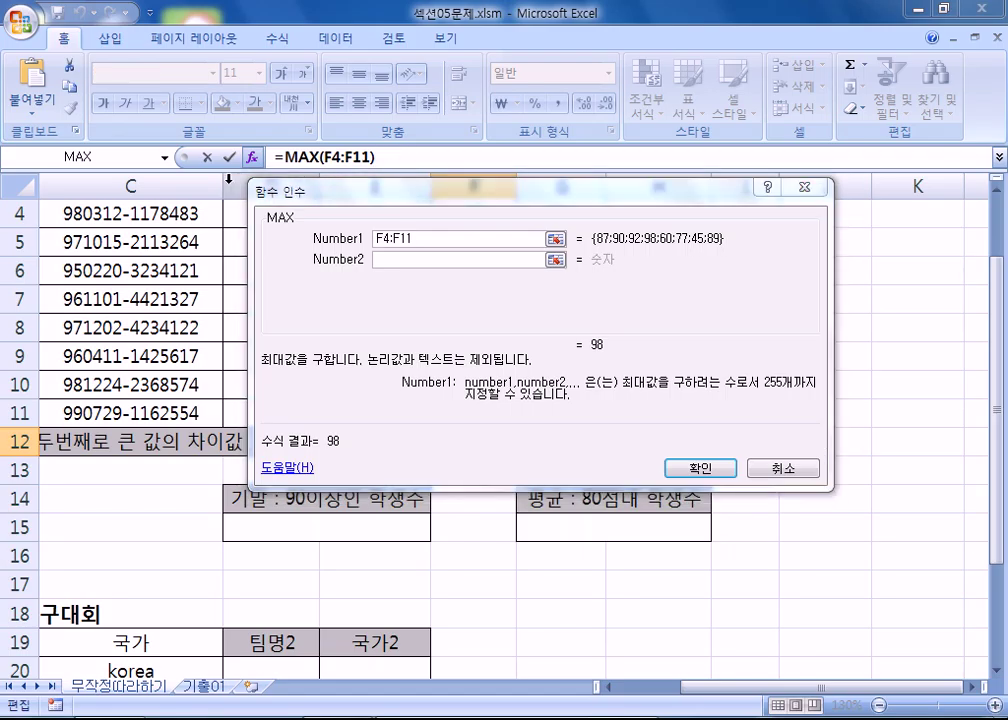
pyautogui.write('-')
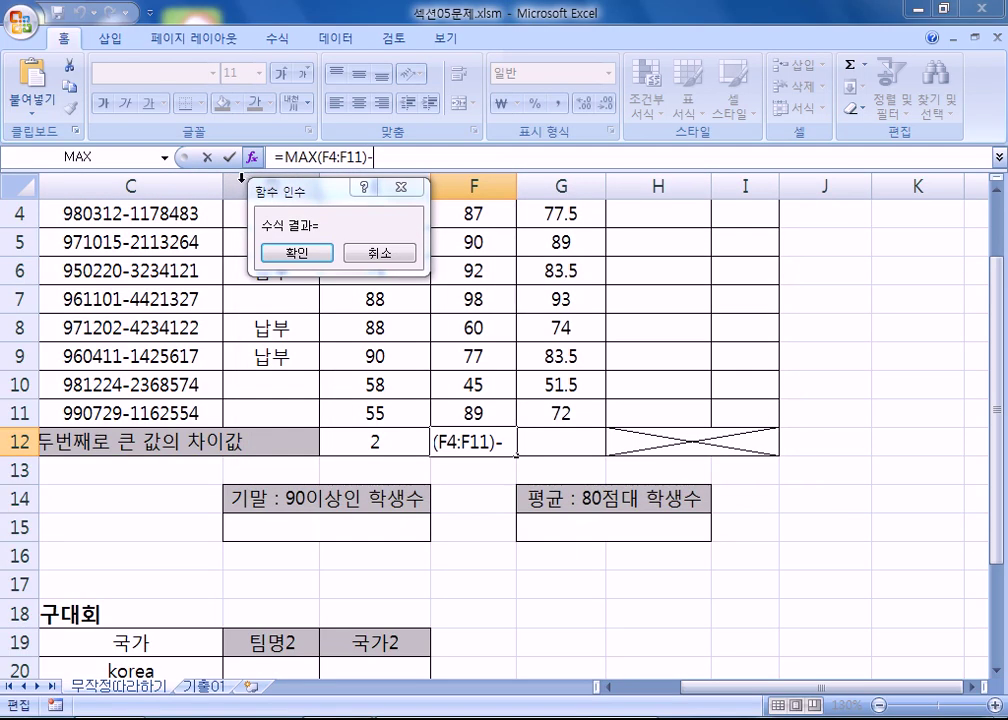
pyautogui.click(165, 157)
pyautogui.click(30, 374)
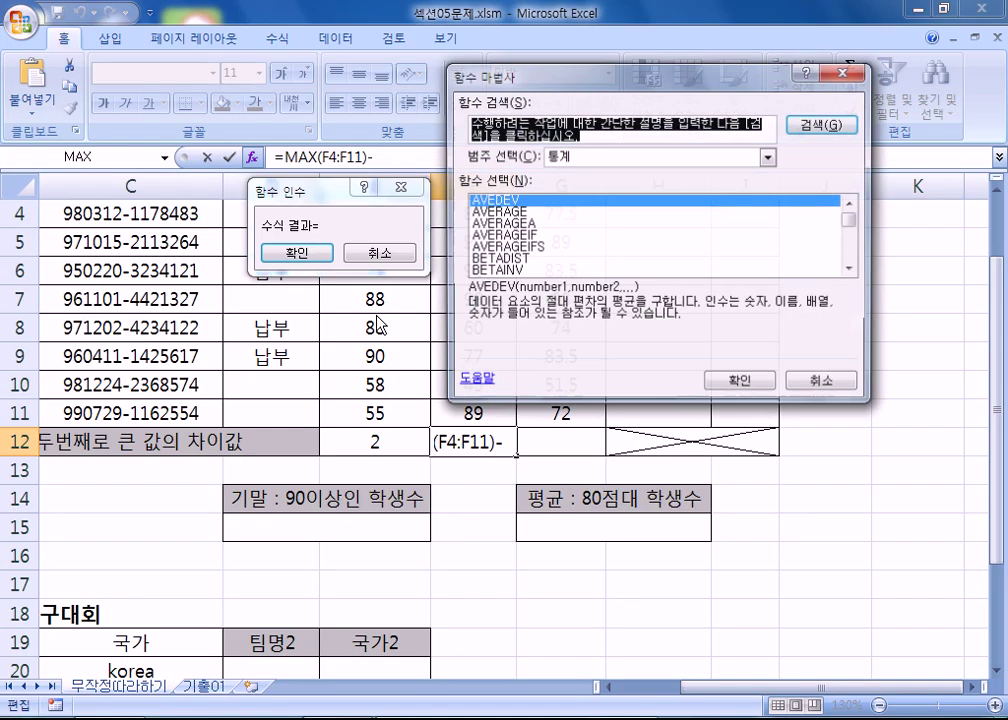
pyautogui.click(526, 236)
pyautogui.press('l')
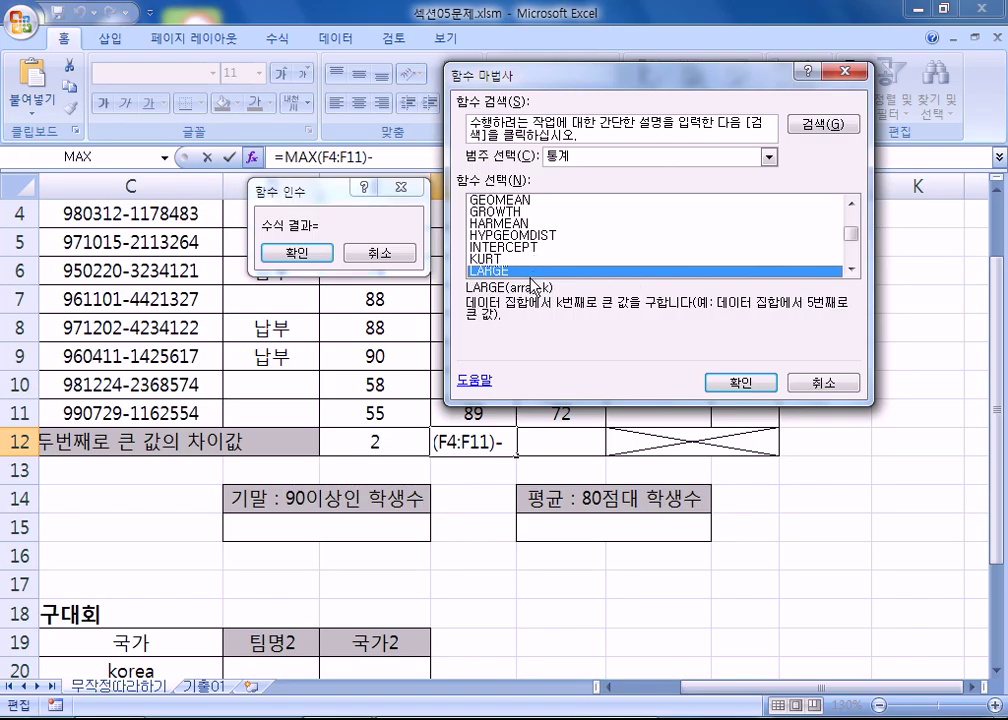
pyautogui.doubleClick(513, 272)
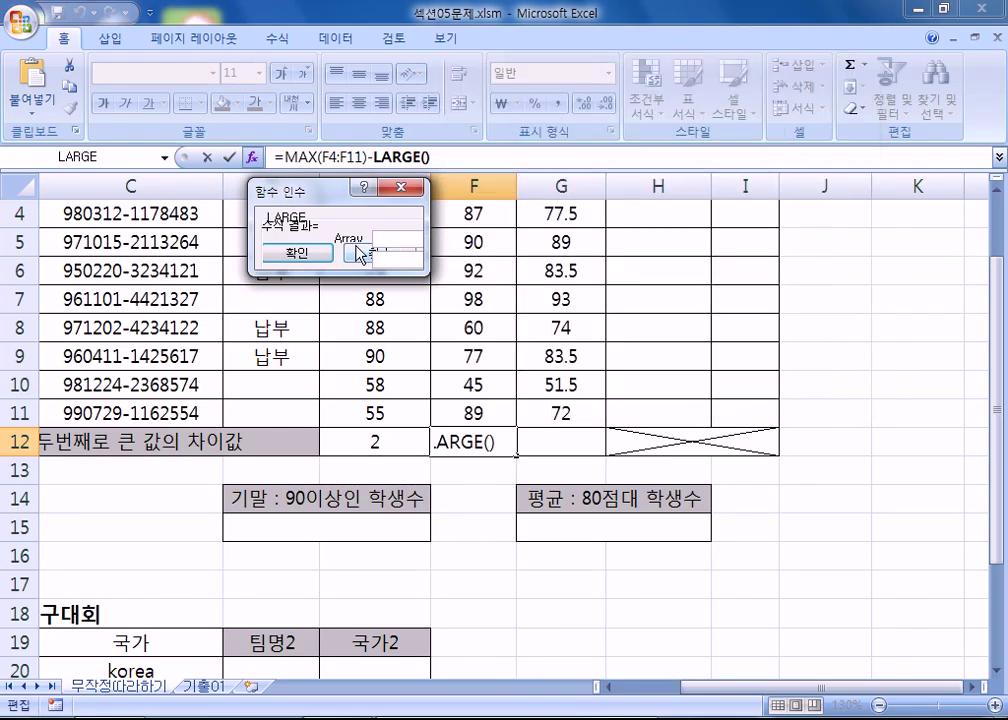
pyautogui.moveTo(332, 208); pyautogui.dragTo(714, 337)
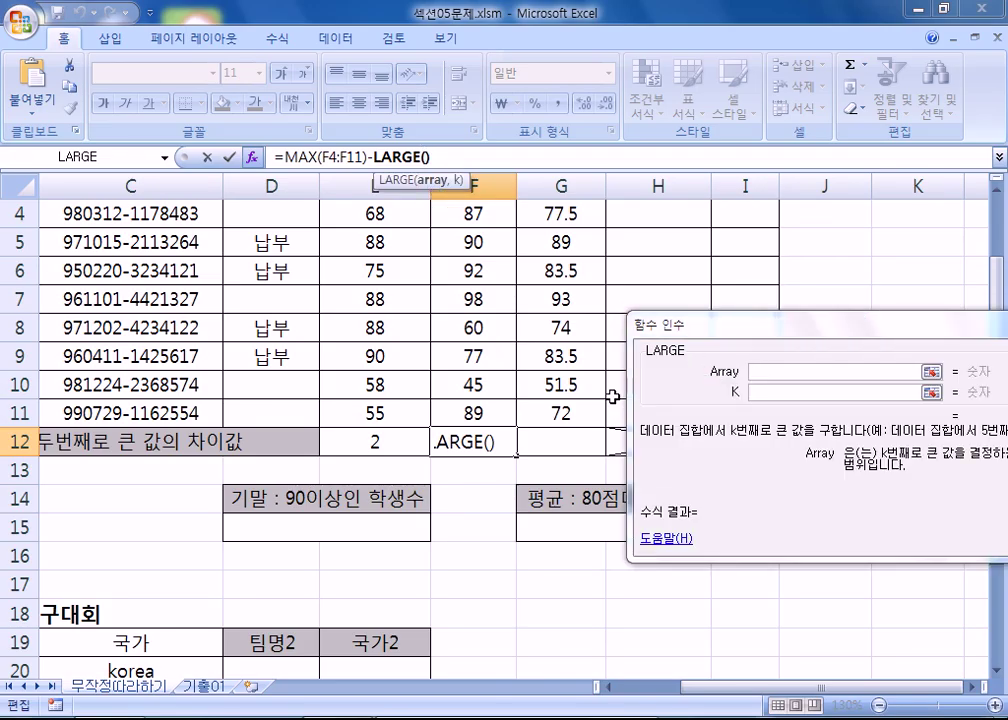
pyautogui.moveTo(480, 215); pyautogui.dragTo(476, 410)
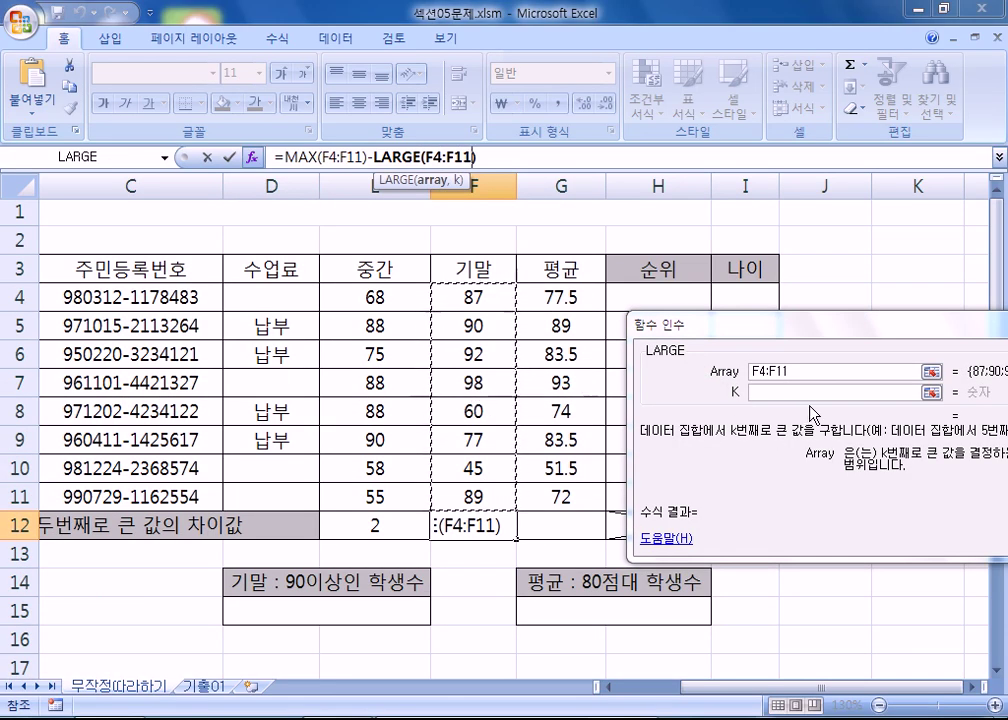
pyautogui.click(826, 394)
pyautogui.write('2')
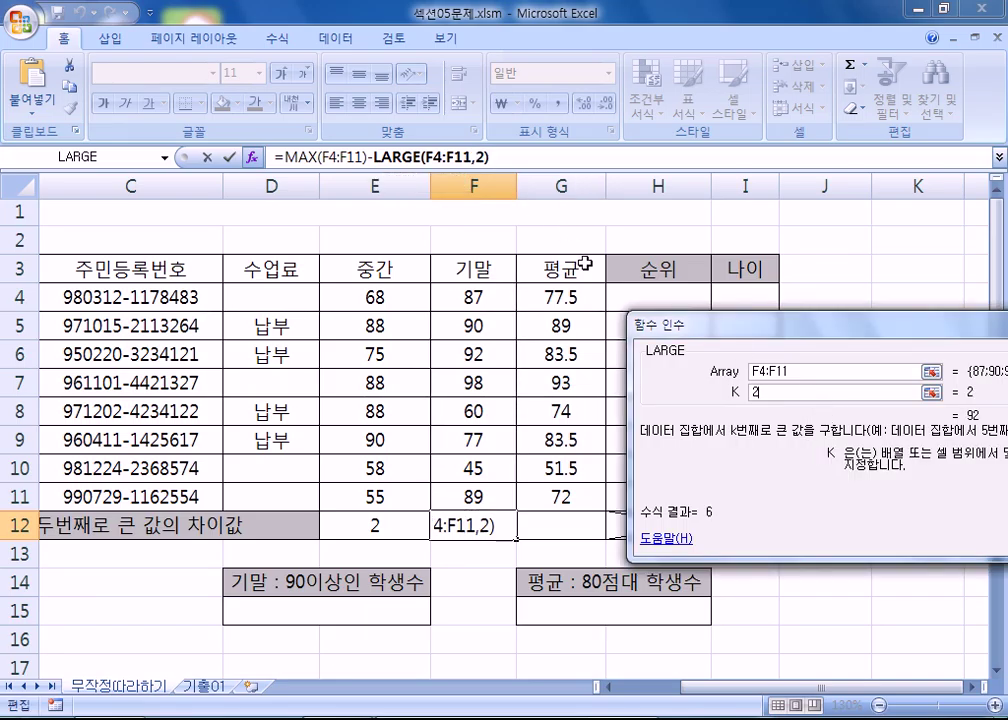
# - Check the arguments of the MAX and LARGE functions in turn and commit the F12 formula
pyautogui.moveTo(659, 353); pyautogui.dragTo(465, 245)
pyautogui.click(300, 157)
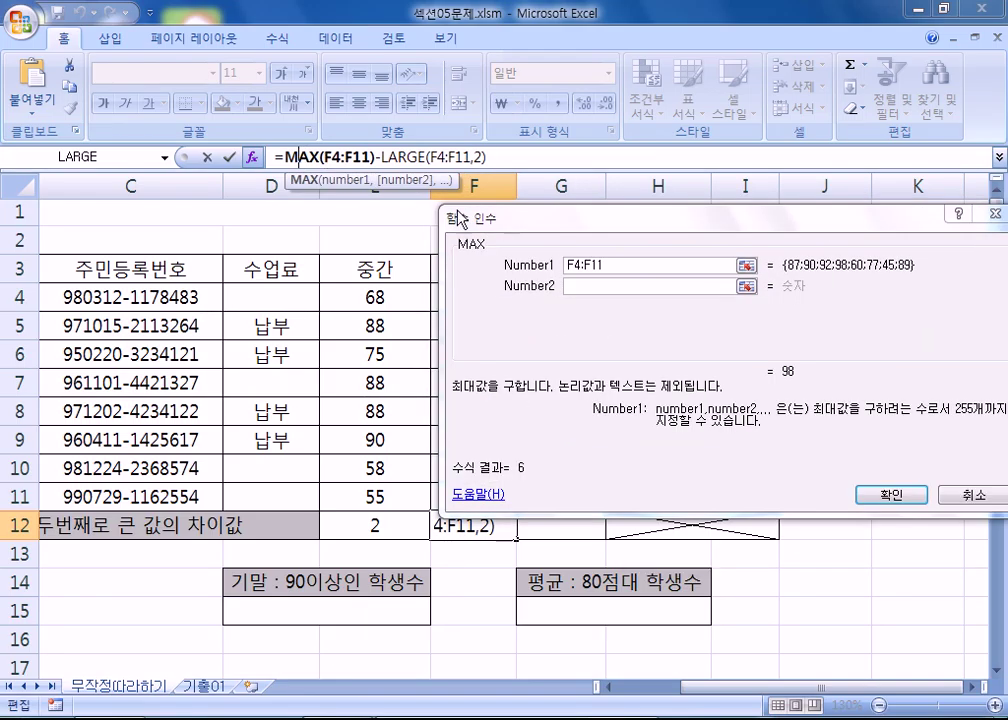
pyautogui.click(427, 157)
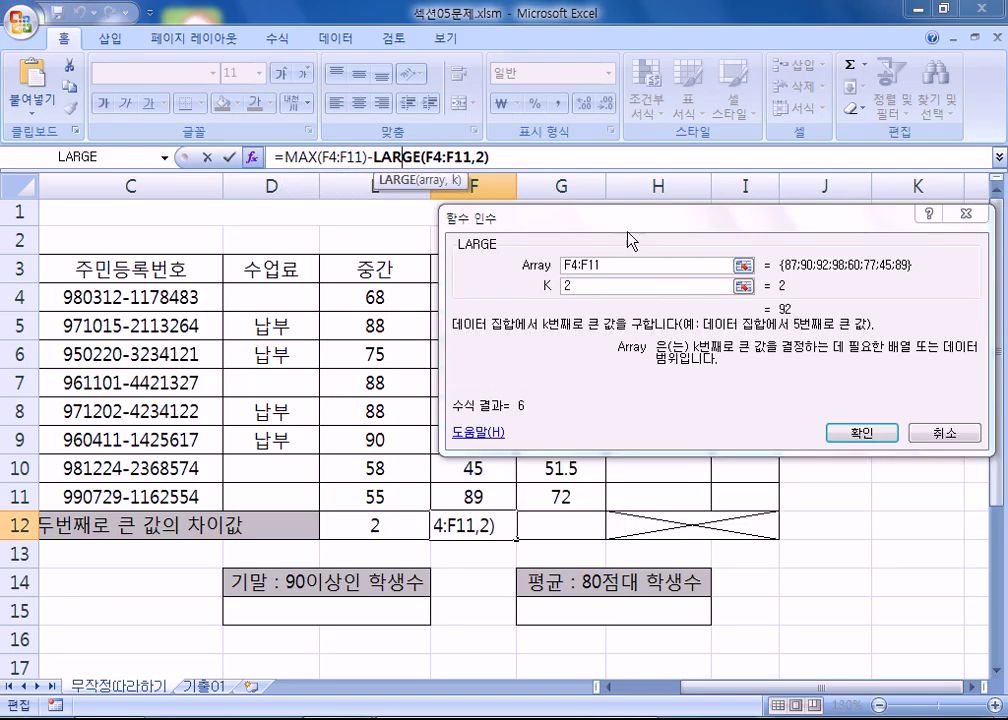
pyautogui.click(490, 157)
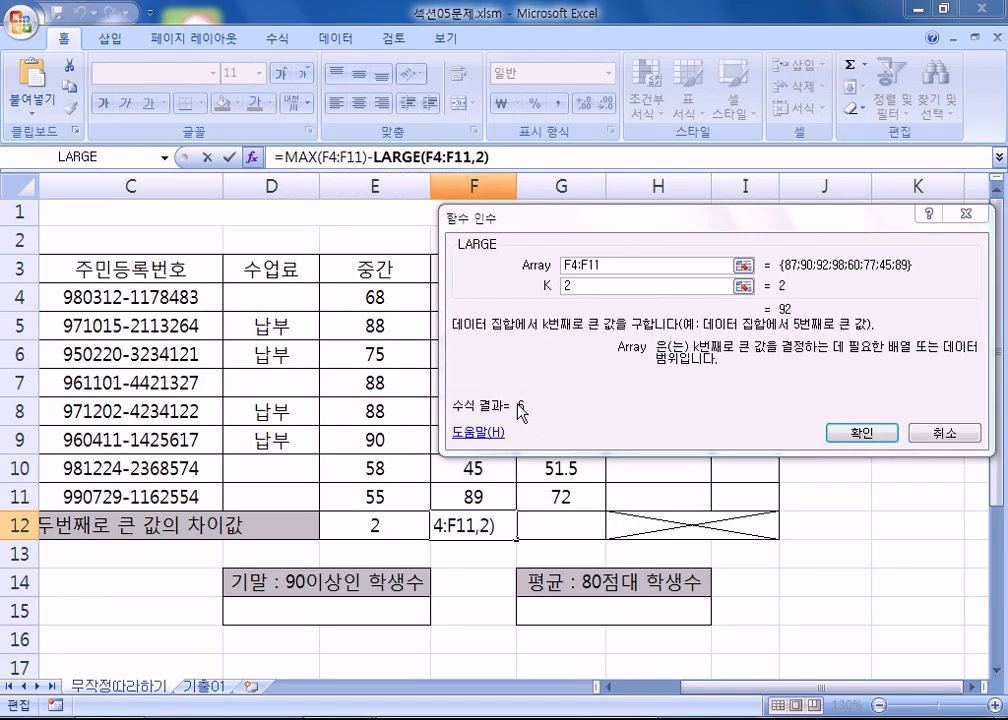
pyautogui.click(862, 433)
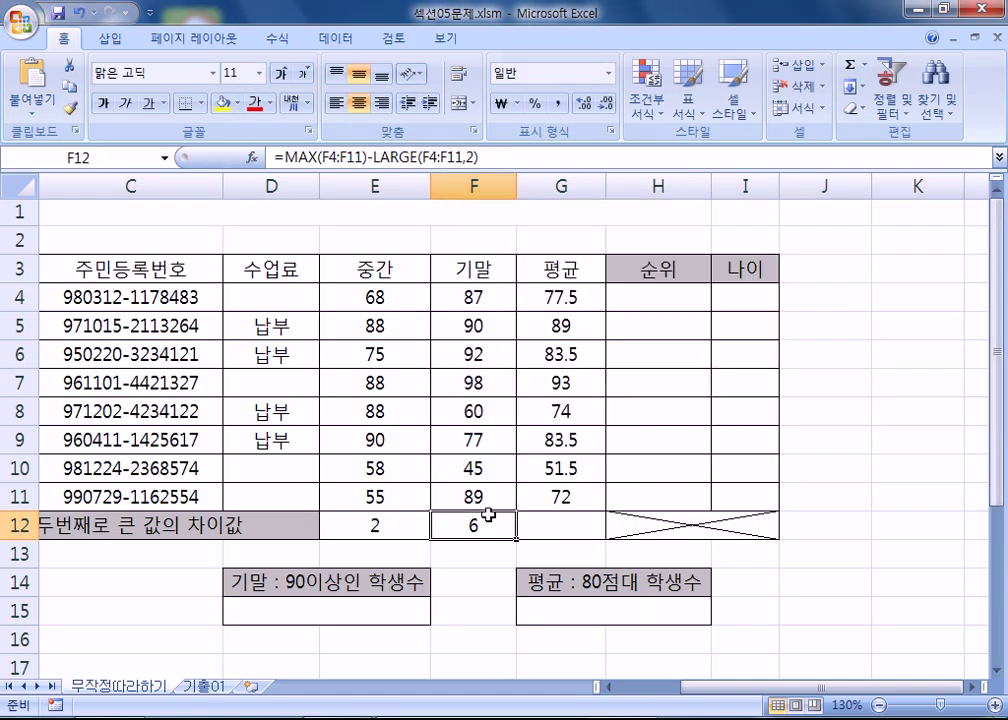
# - Review the formula inside F12 and delete the cell's contents
pyautogui.press('F2')
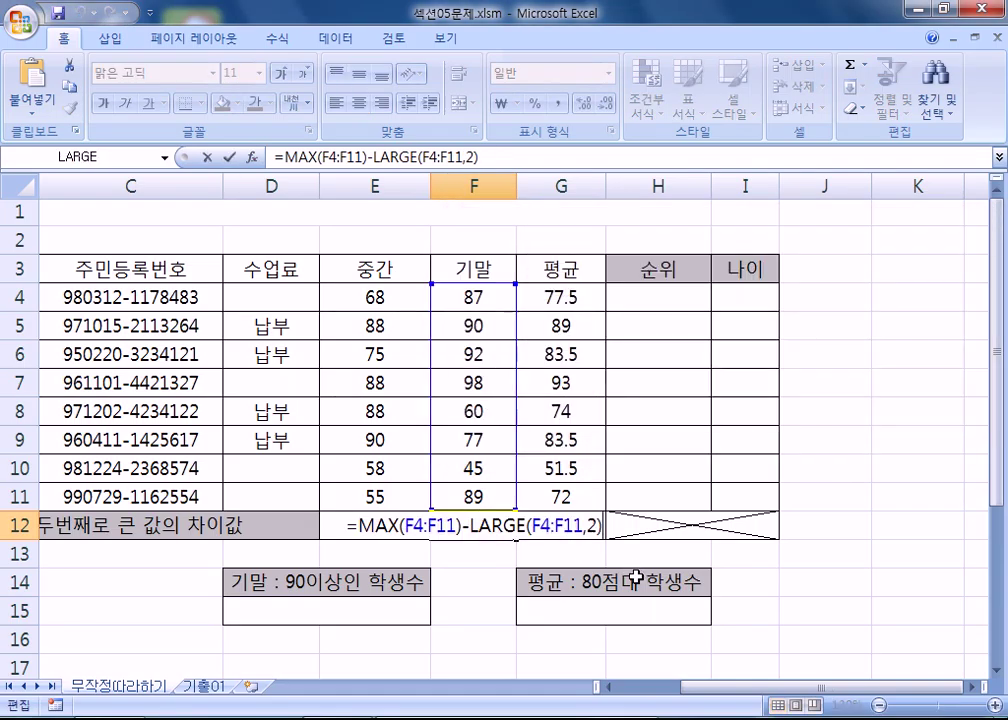
pyautogui.press('Escape')
pyautogui.press('Delete')
pyautogui.scroll(-1, 524, 434)
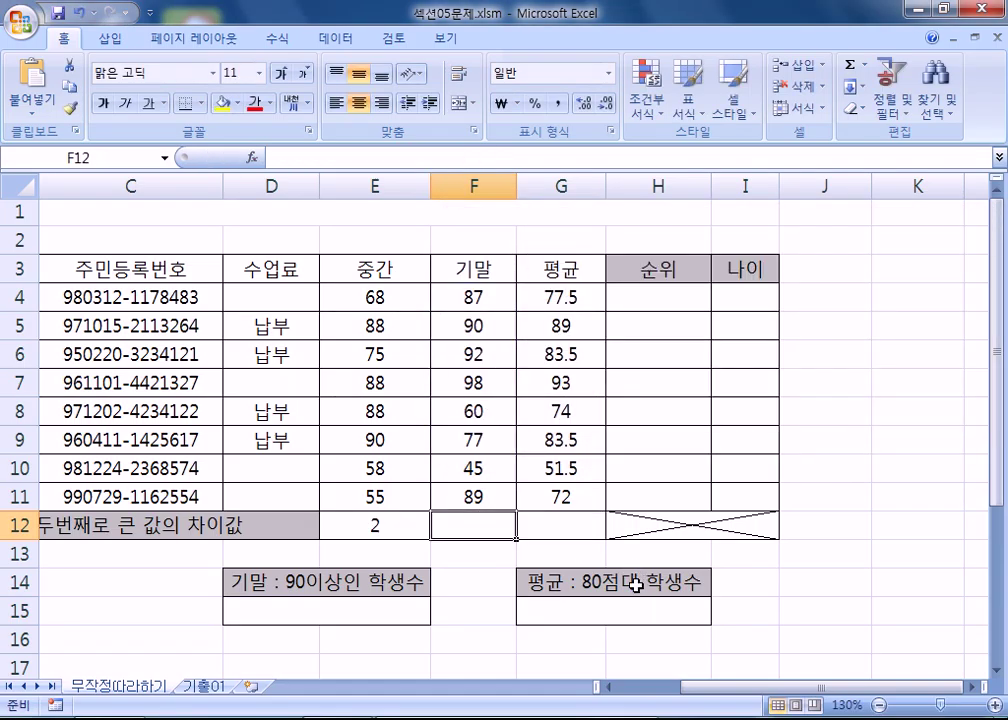
# - Write =MAX(F4:F11)-LARGE(F4:F11,2) directly in F12 without the function wizard
pyautogui.scroll(1, 535, 490)
pyautogui.click(998, 672)
pyautogui.click(998, 672)
pyautogui.write('=MAX(')
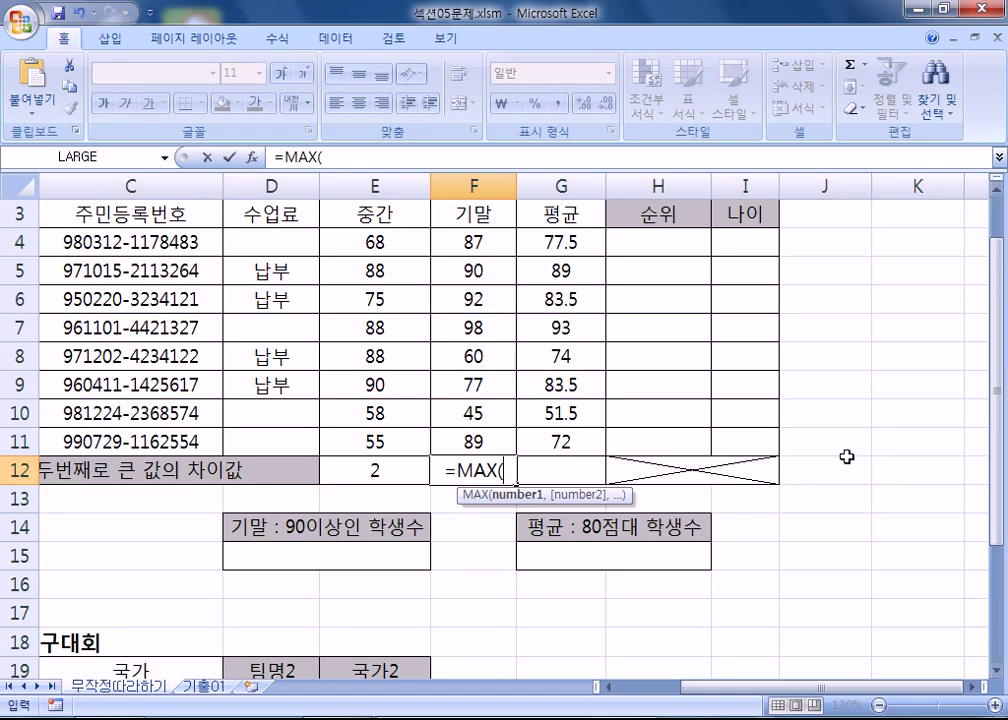
pyautogui.moveTo(457, 232); pyautogui.dragTo(447, 437)
pyautogui.write(')-LARGE(')
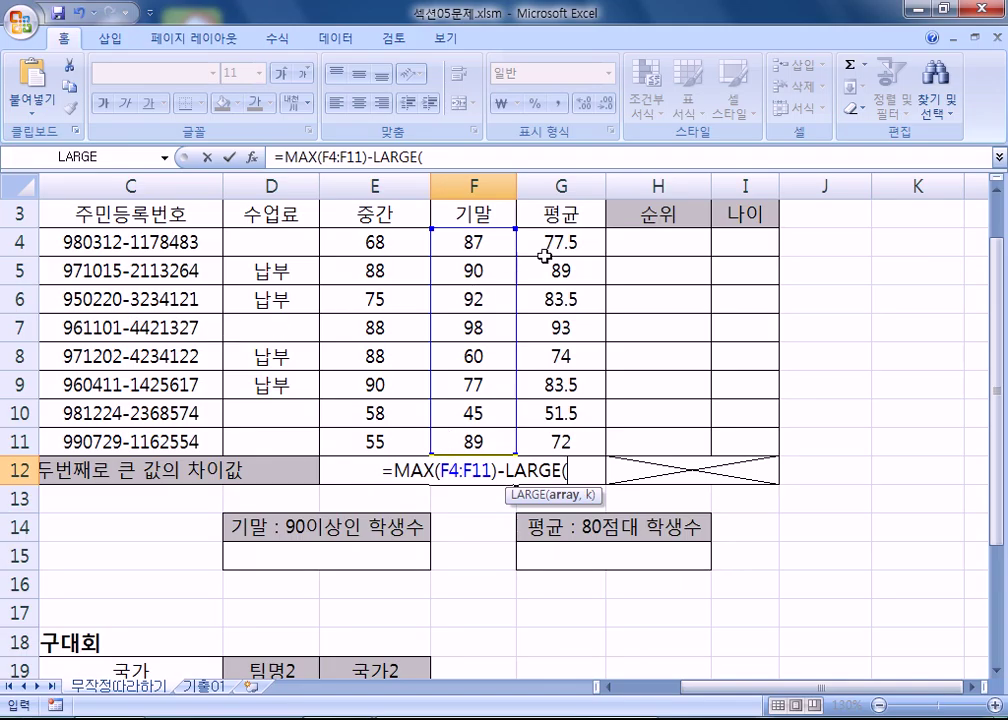
pyautogui.moveTo(472, 241); pyautogui.dragTo(469, 440)
pyautogui.write(',2)')
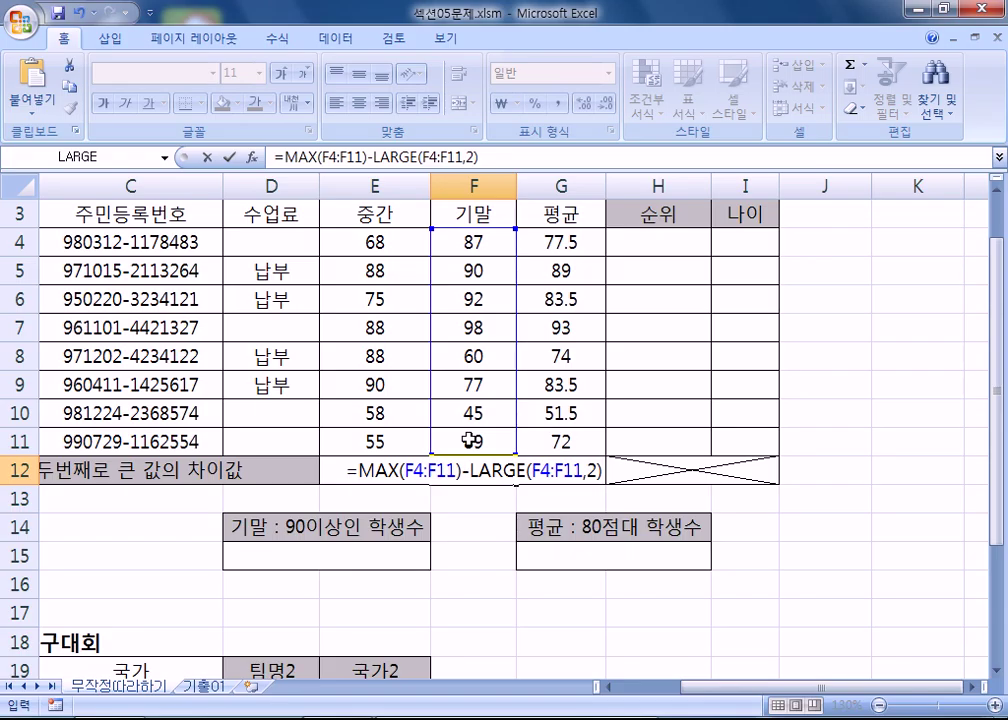
pyautogui.press('Return')
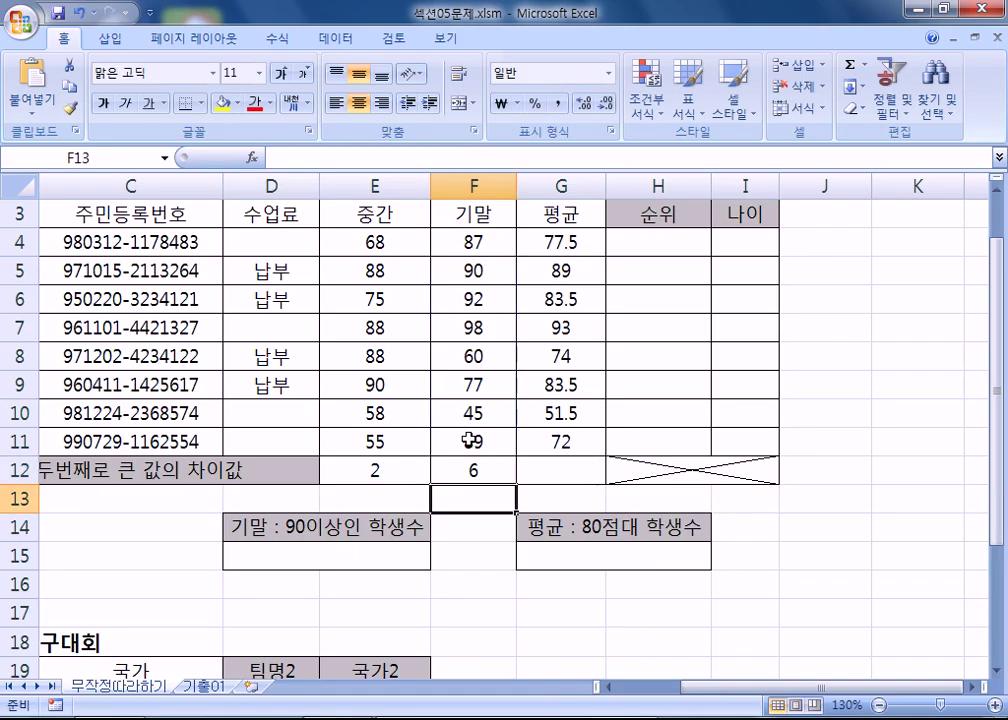
# - Go over the 중간, 기말 and 평균 score ranges in rows 4 to 11, cell G12, and the first 순위 and 나이 cells
pyautogui.moveTo(398, 242); pyautogui.dragTo(396, 440)
pyautogui.moveTo(465, 242); pyautogui.dragTo(480, 441)
pyautogui.moveTo(561, 242); pyautogui.dragTo(562, 441)
pyautogui.click(563, 463)
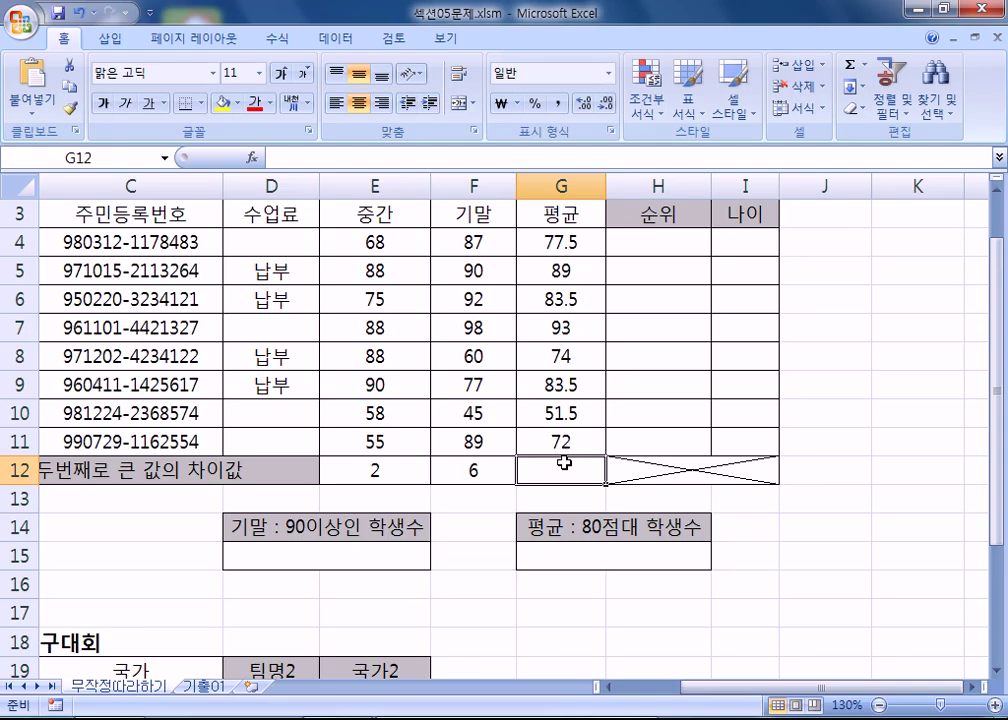
pyautogui.click(643, 246)
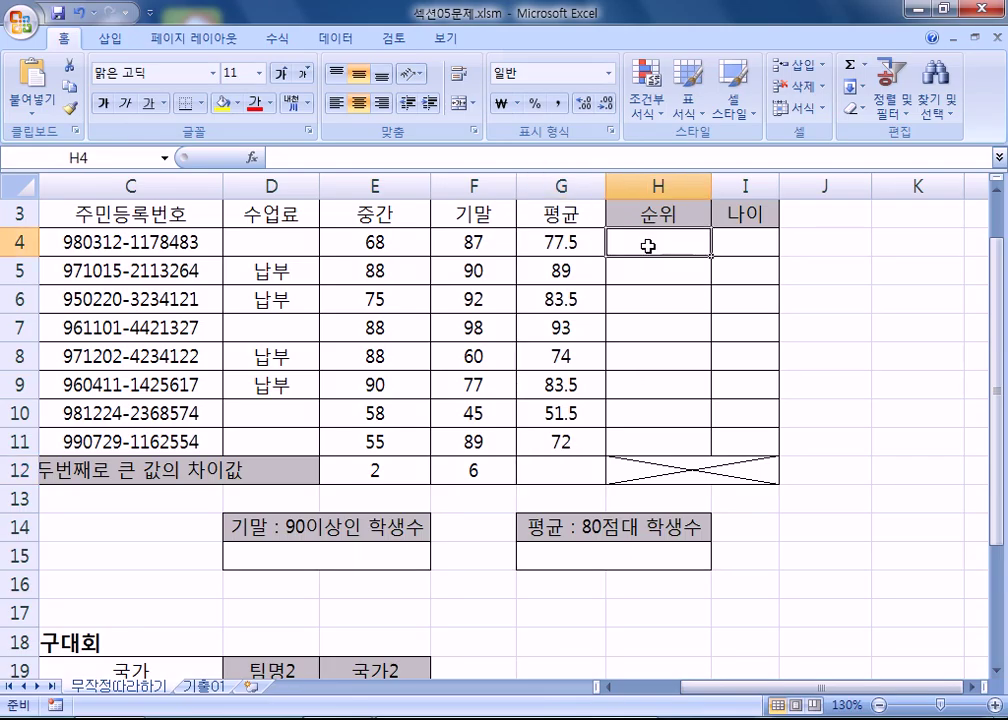
pyautogui.click(733, 243)
pyautogui.click(650, 236)
pyautogui.click(722, 237)
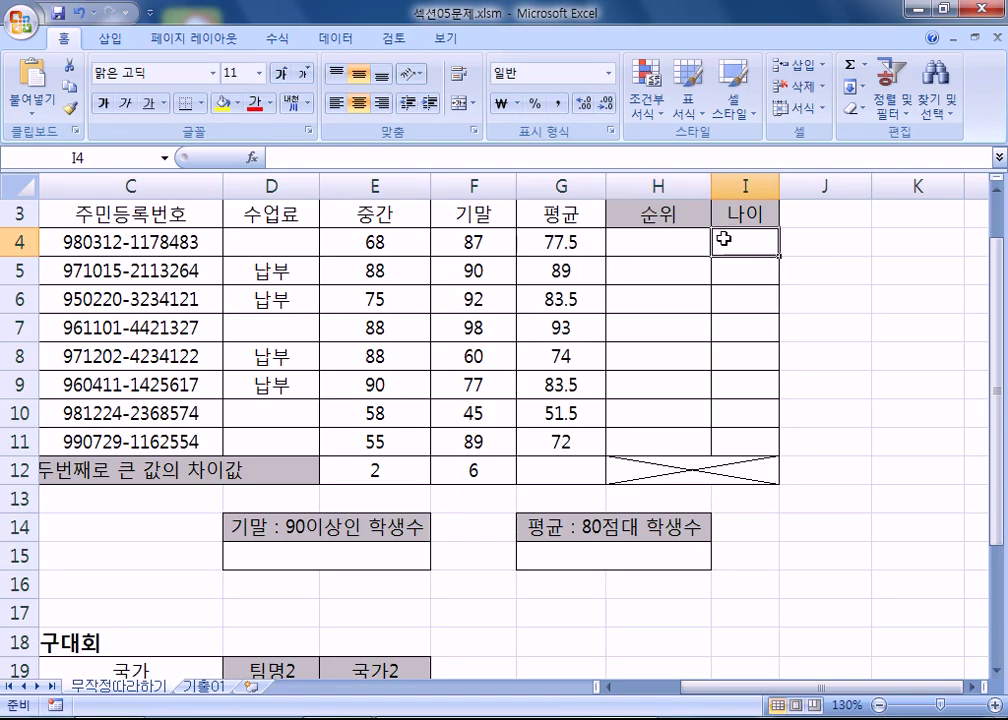
pyautogui.click(629, 243)
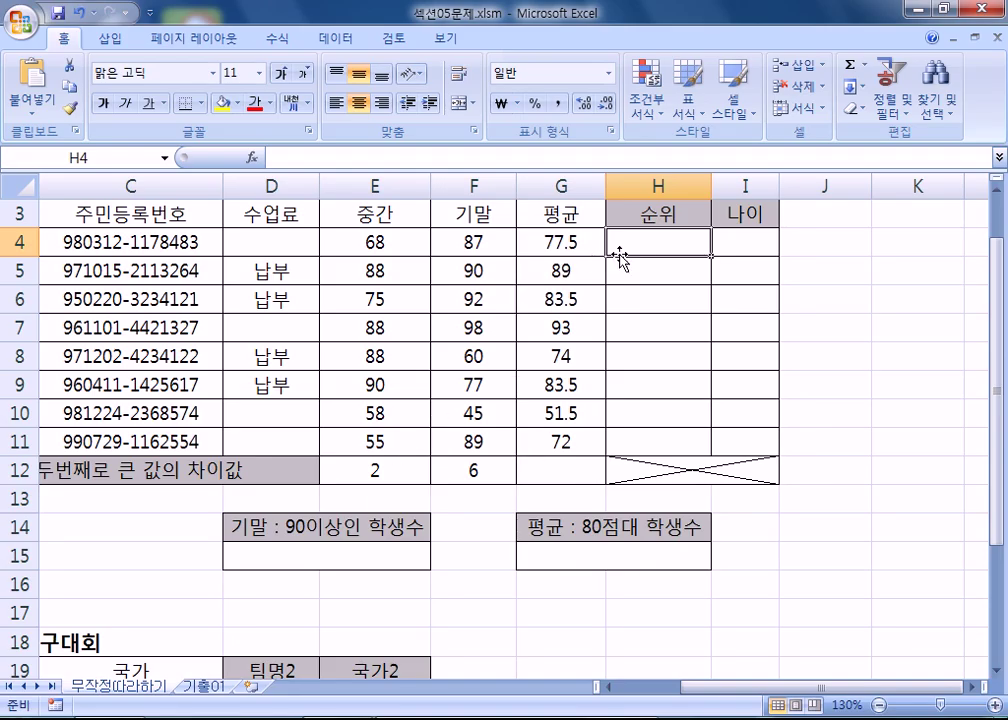
# - Delete the formula in F12 and select the range F12:G12
pyautogui.scroll(-1, 647, 244)
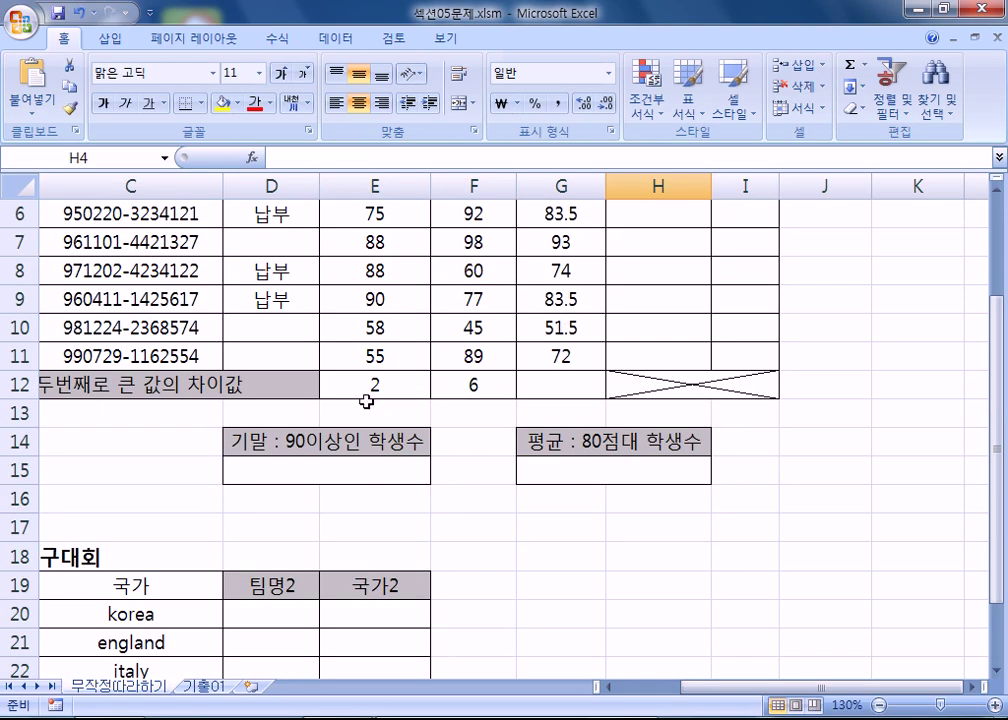
pyautogui.click(377, 385)
pyautogui.click(488, 392)
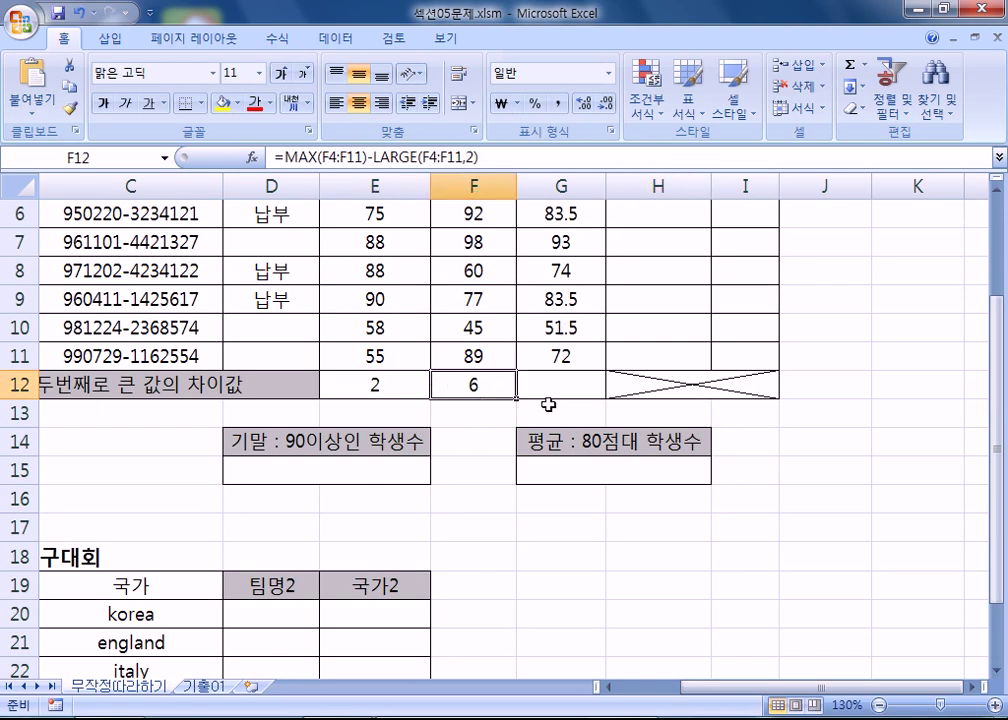
pyautogui.press('Delete')
pyautogui.moveTo(438, 384); pyautogui.dragTo(562, 380)
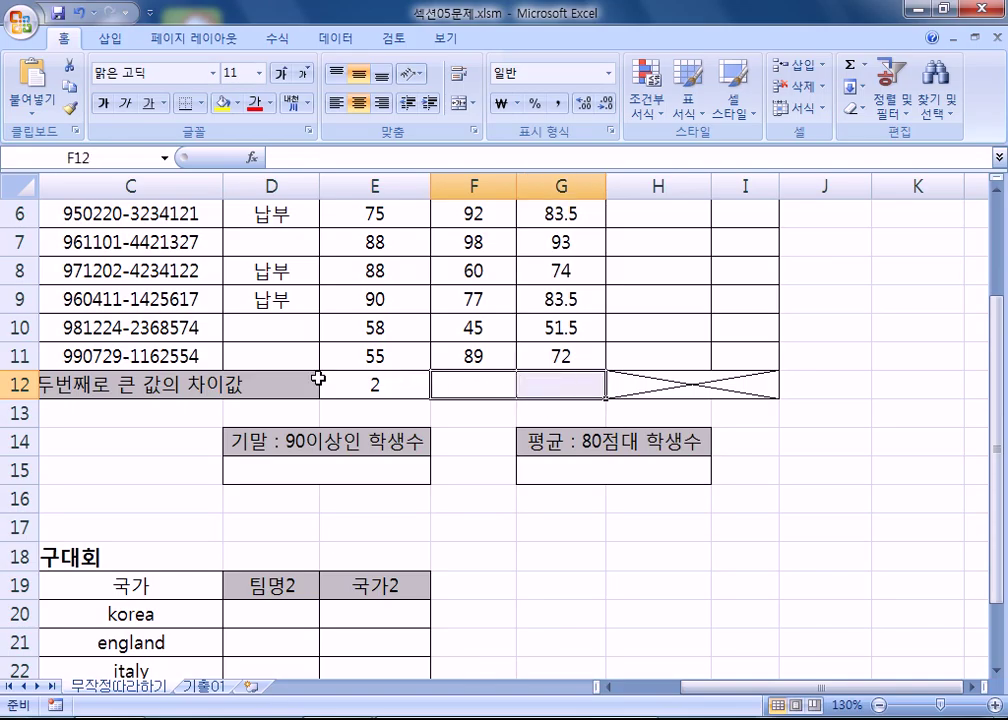
pyautogui.click(377, 384)
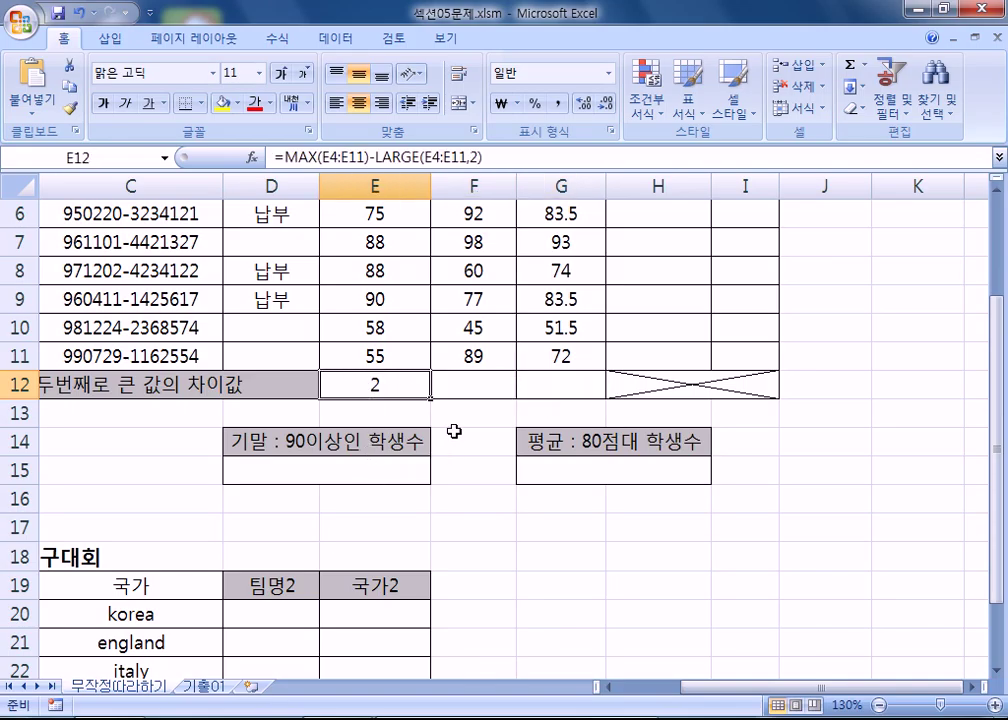
pyautogui.click(461, 387)
pyautogui.click(527, 387)
pyautogui.click(470, 386)
pyautogui.click(402, 385)
# - Copy the MAX-minus-LARGE formula from E12 across F12:G12 by filling
pyautogui.scroll(-5, 470, 370)
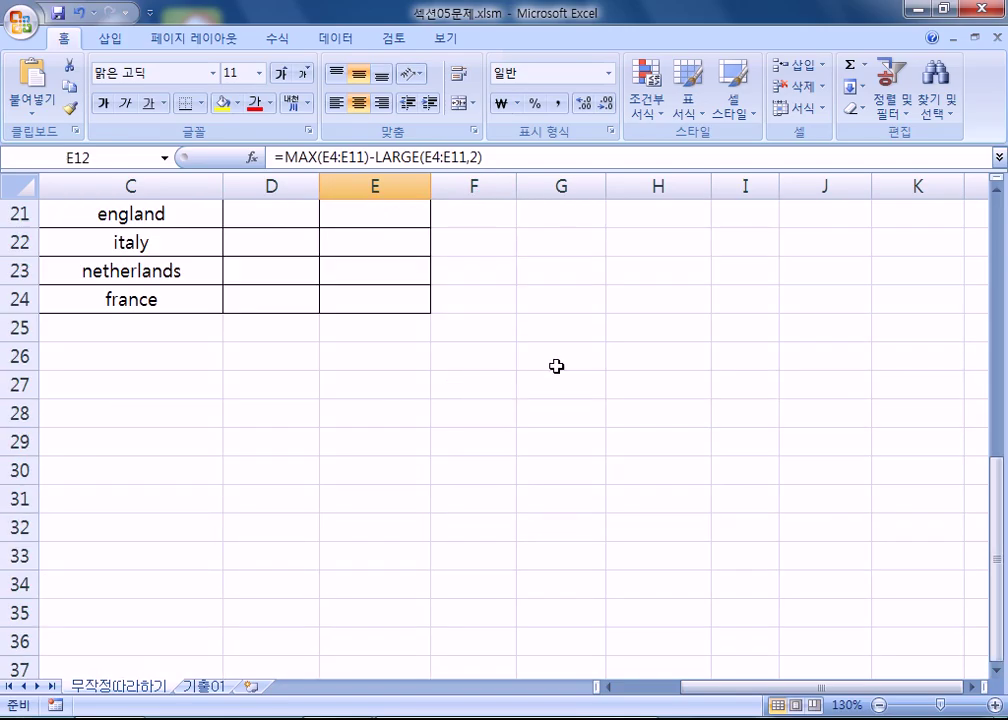
pyautogui.click(540, 363)
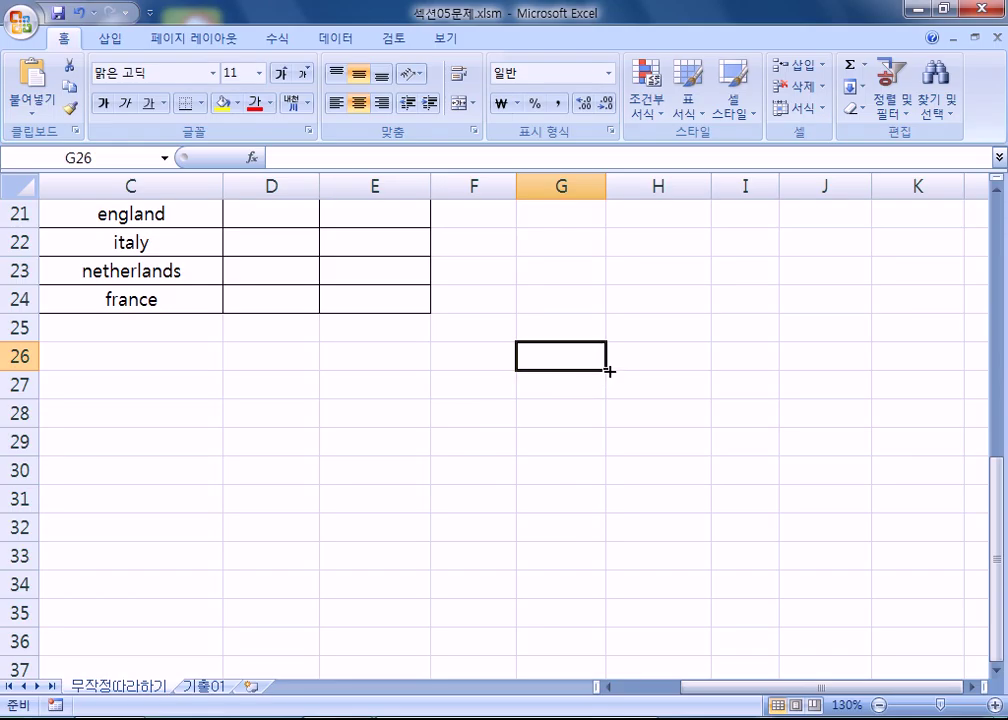
pyautogui.scroll(4, 493, 387)
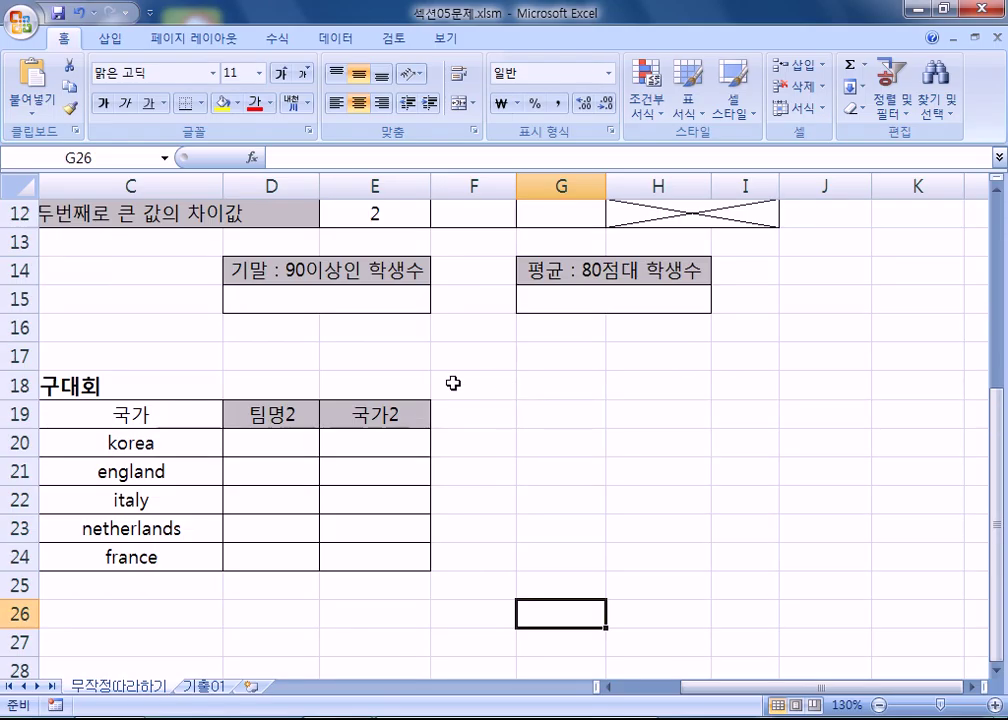
pyautogui.click(372, 304)
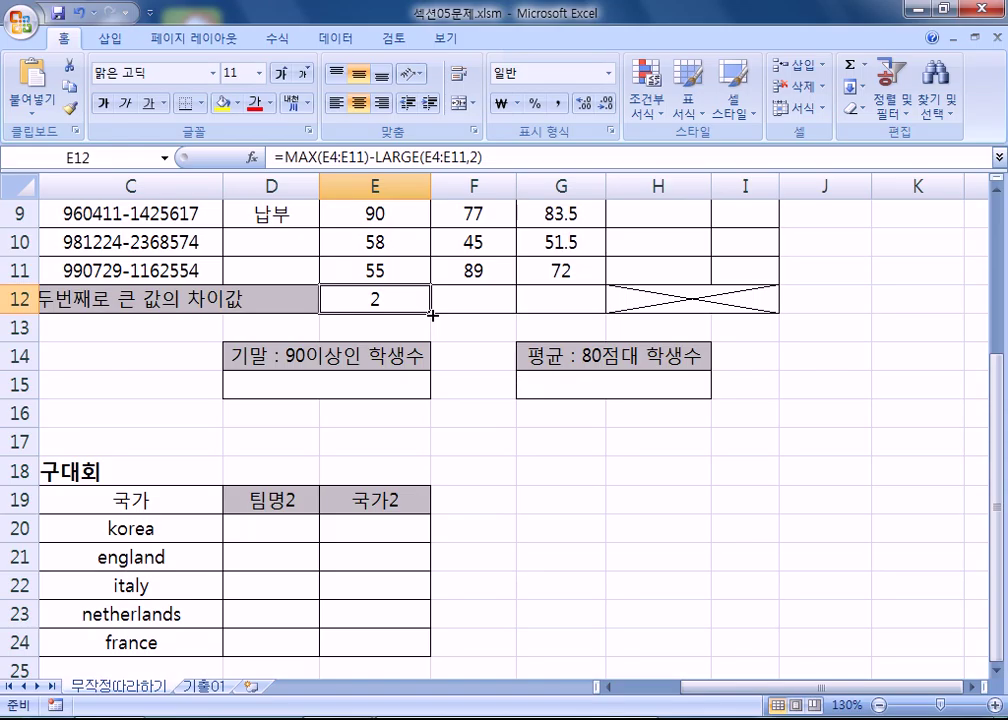
pyautogui.moveTo(430, 313); pyautogui.dragTo(601, 314)
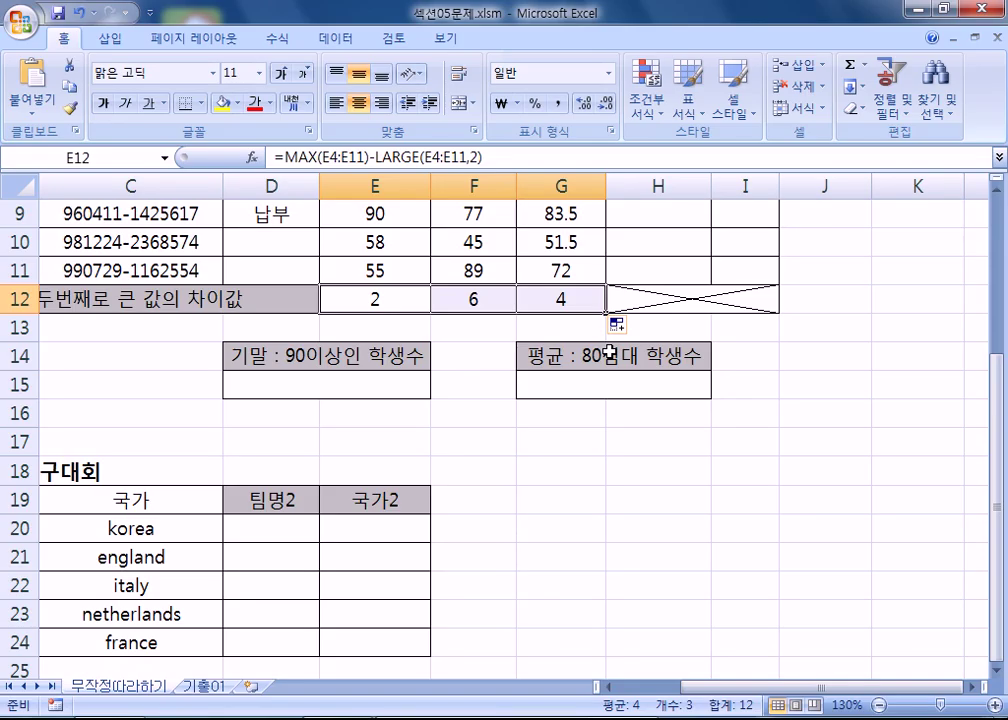
# - Look over the first 순위 and 나이 cells and inspect the difference formulas in E12 and F12
pyautogui.scroll(2, 650, 300)
pyautogui.click(664, 245)
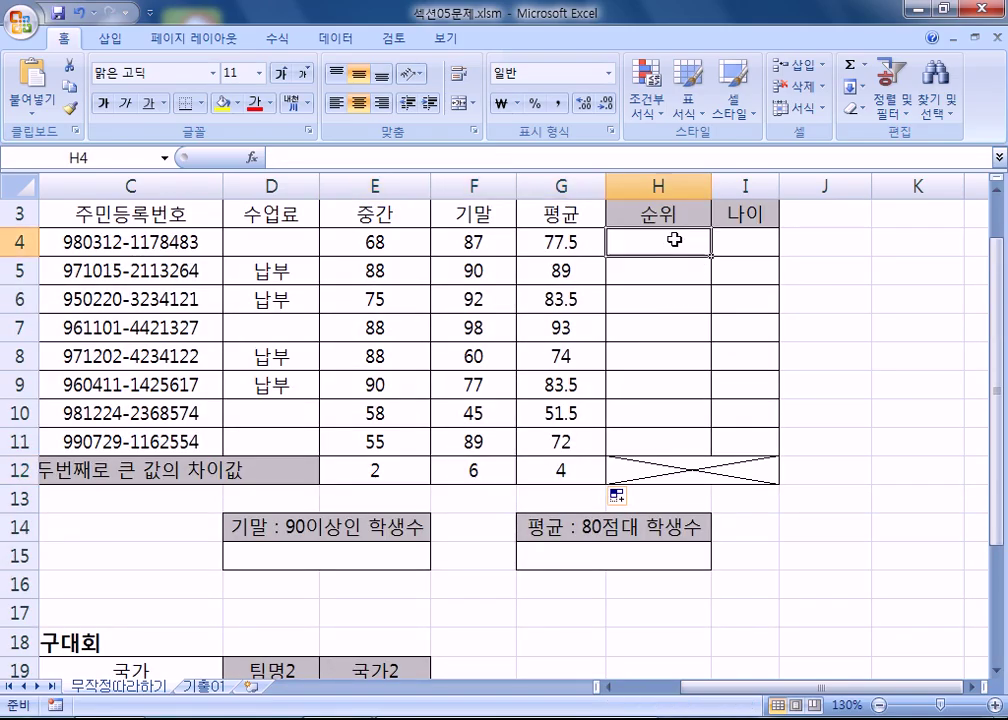
pyautogui.click(741, 242)
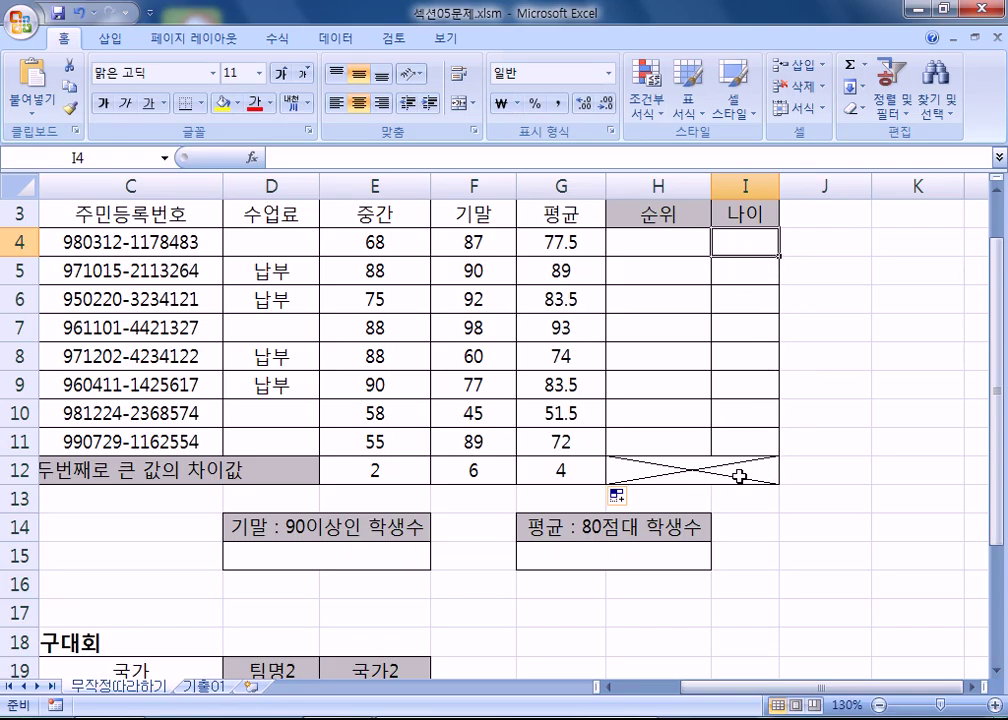
pyautogui.click(462, 473)
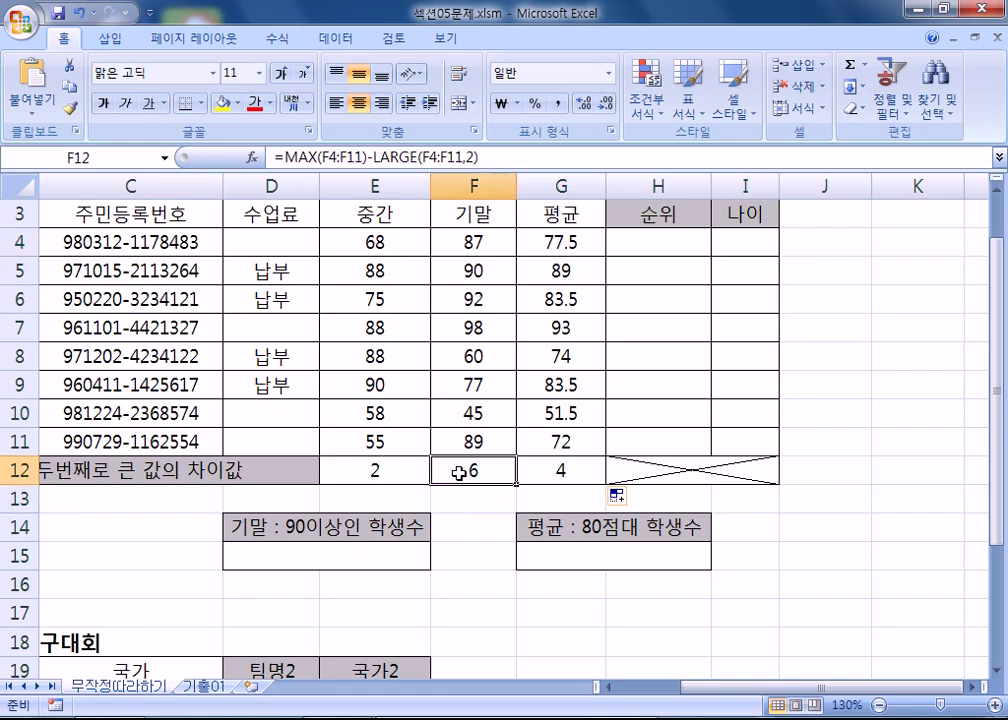
pyautogui.click(395, 470)
pyautogui.click(472, 478)
# - Select H4, the first 순위 cell, and minimize the ribbon to enlarge the sheet area
pyautogui.click(646, 240)
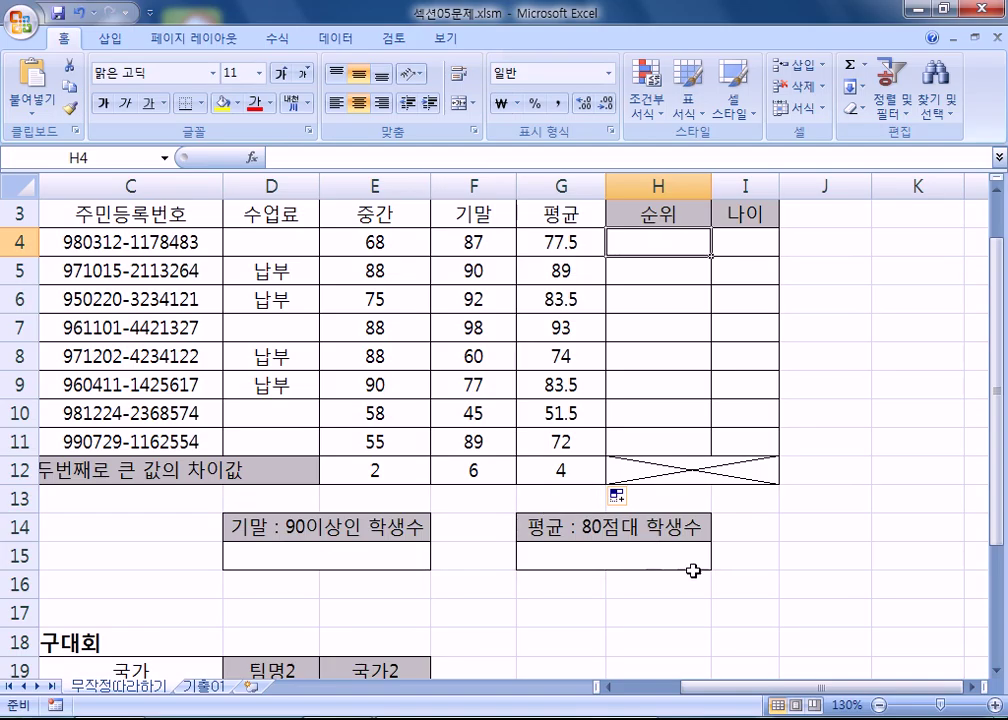
pyautogui.click(967, 687)
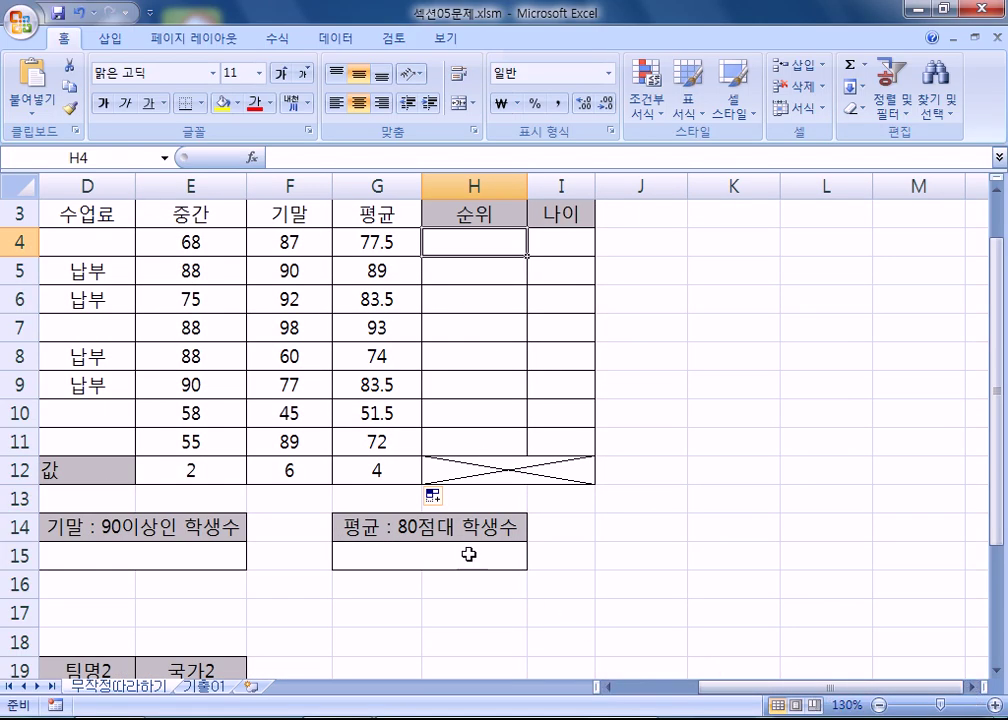
pyautogui.doubleClick(68, 38)
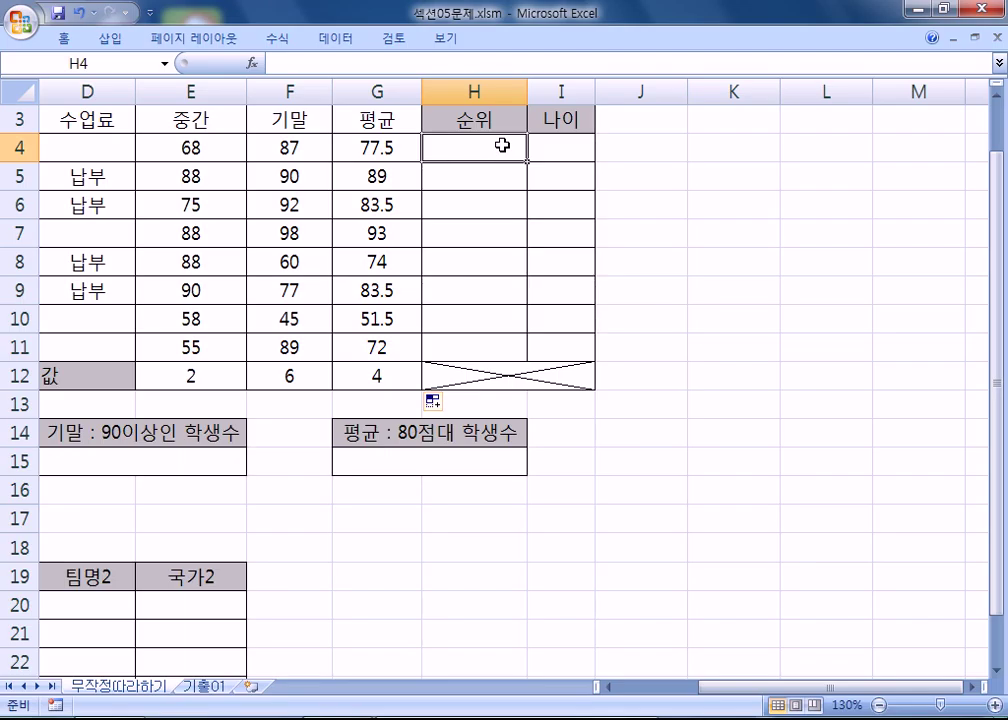
pyautogui.write('=')
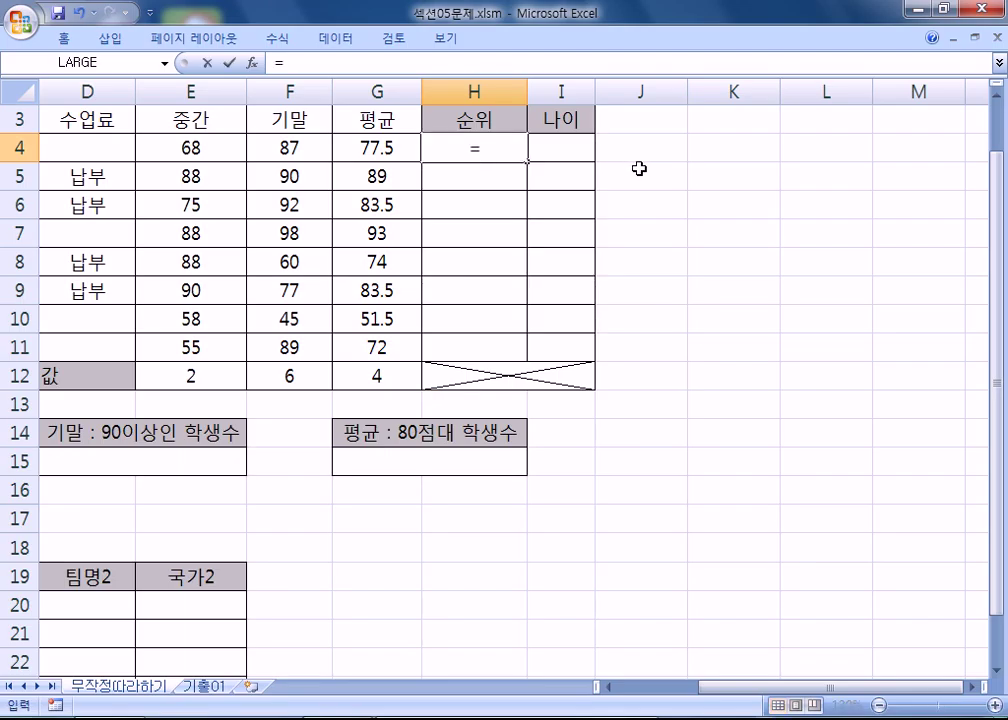
pyautogui.write('RANK')
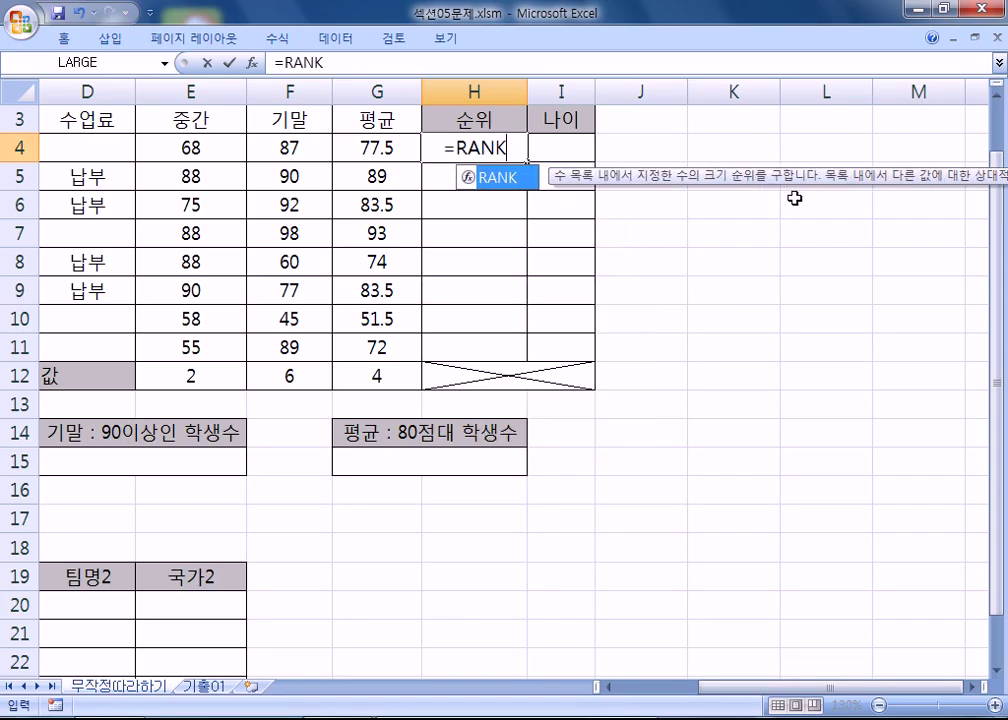
pyautogui.write('(')
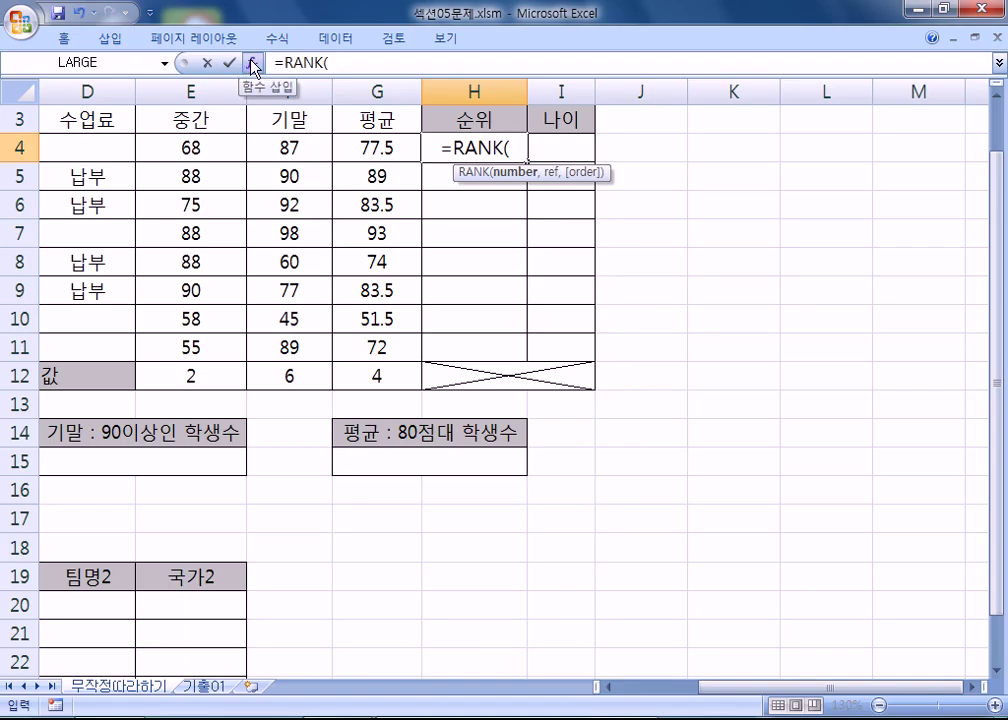
pyautogui.press('Escape')
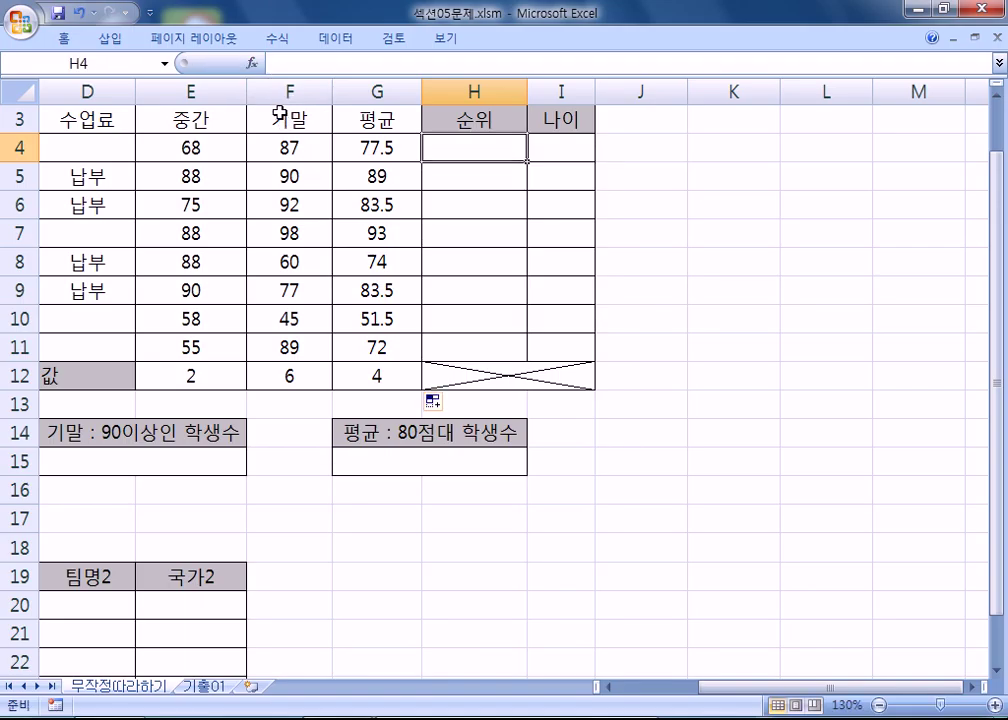
pyautogui.click(253, 64)
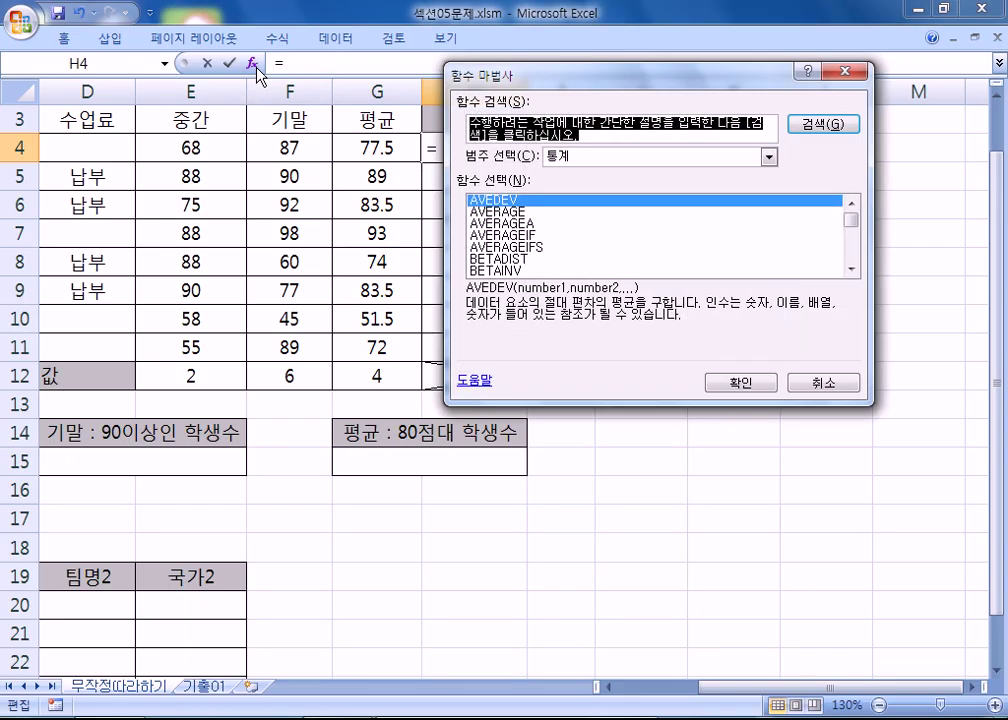
pyautogui.press('Escape')
# - Start a RANK function in H4 using its function arguments dialog, with G4 as the Number argument
pyautogui.write('=')
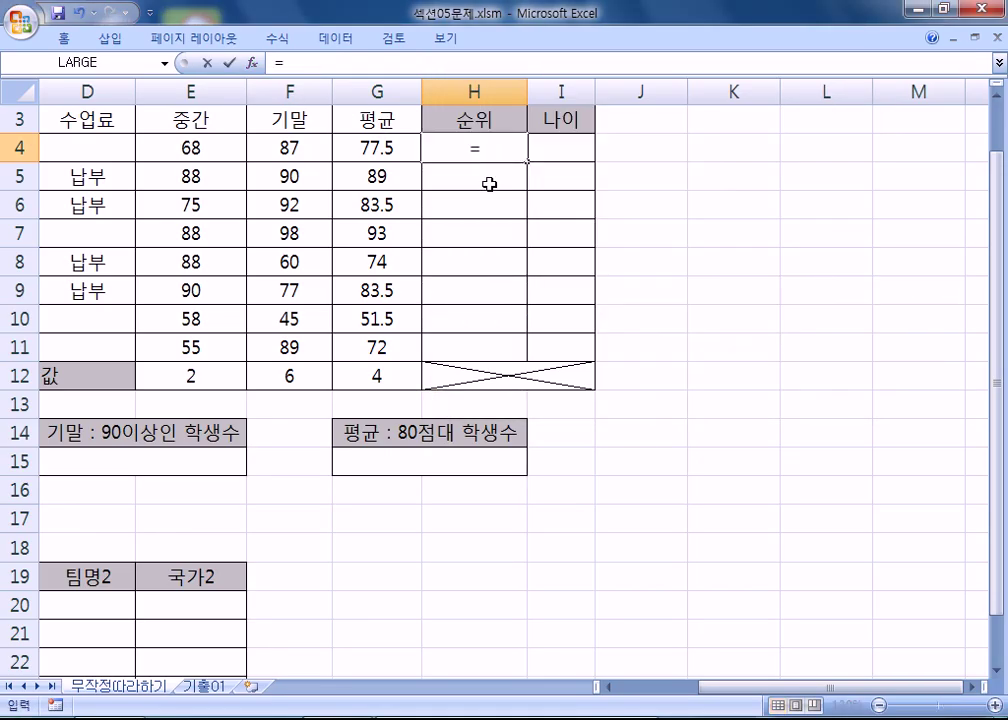
pyautogui.write('RANK')
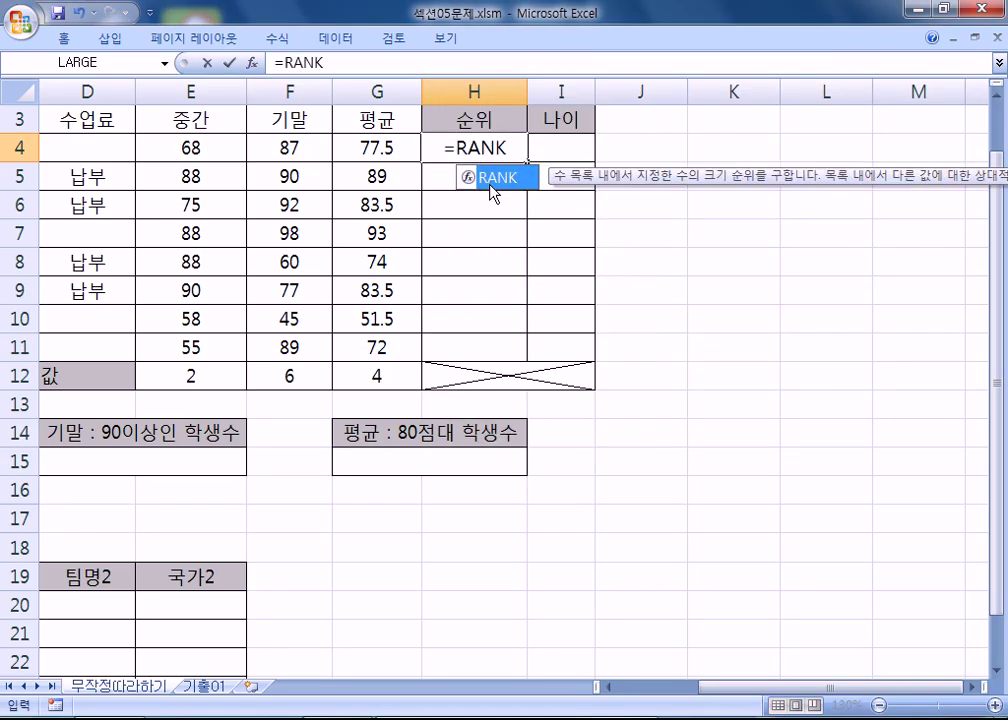
pyautogui.doubleClick(490, 185)
pyautogui.press('BackSpace')
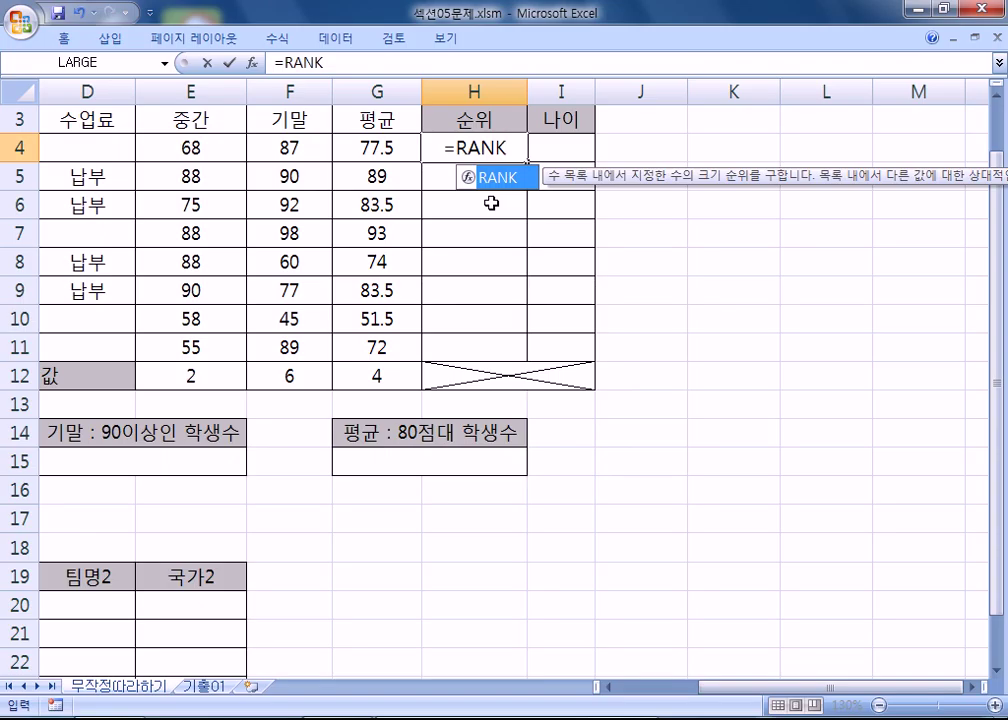
pyautogui.write('(')
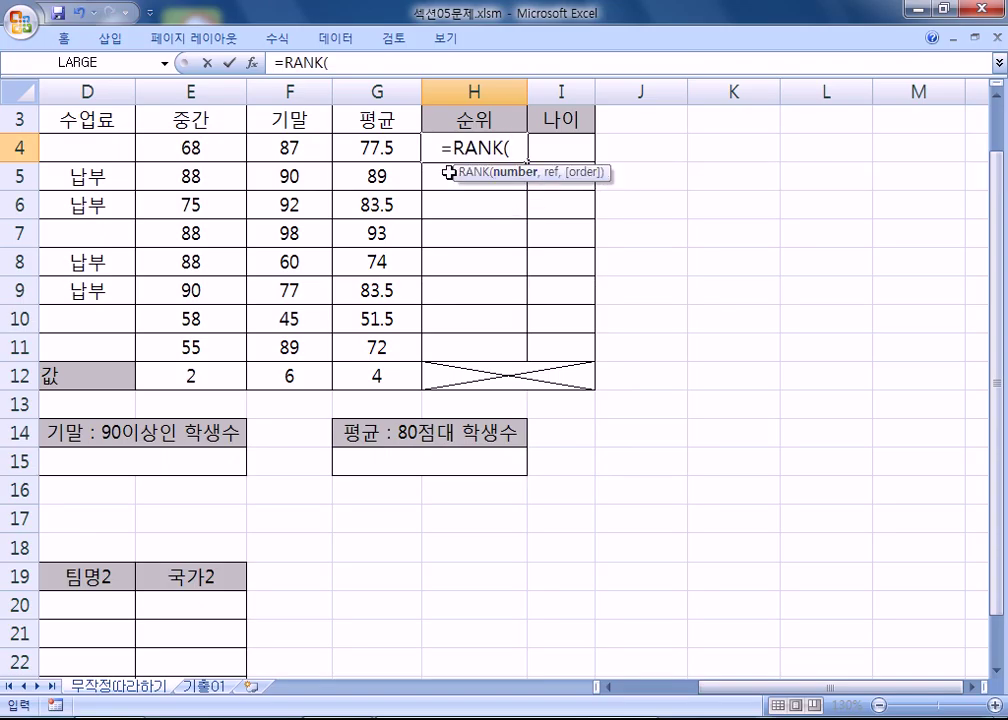
pyautogui.click(252, 66)
pyautogui.moveTo(250, 100); pyautogui.dragTo(689, 189)
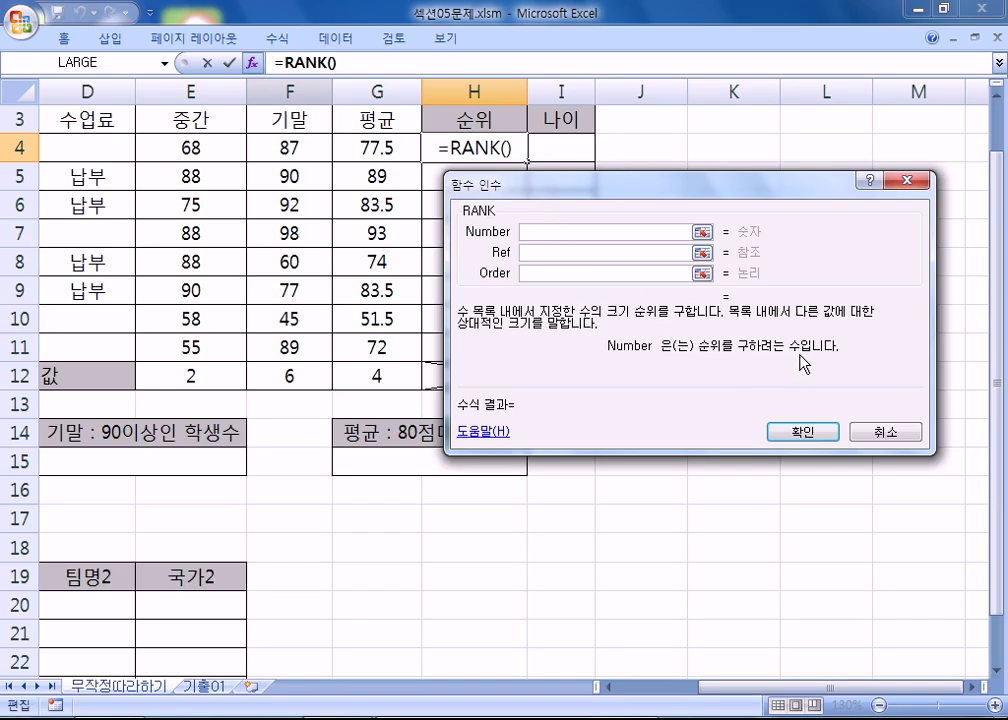
pyautogui.moveTo(593, 187); pyautogui.dragTo(677, 103)
pyautogui.click(362, 147)
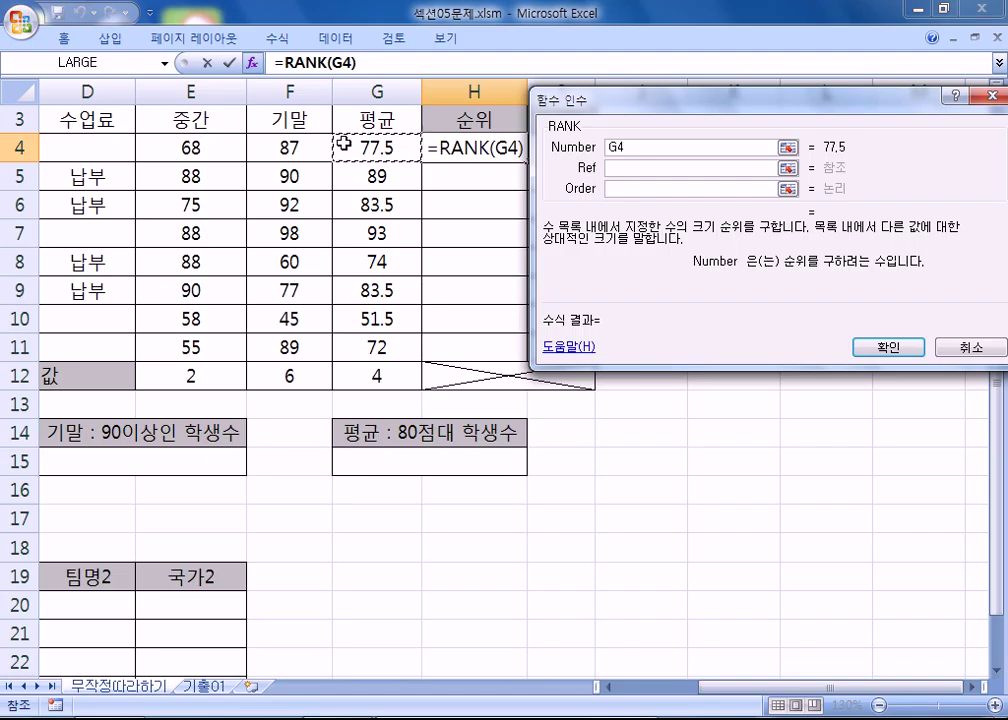
# - Set the RANK function's Ref argument to the 평균 range G4:G11 and go to the Order argument
pyautogui.click(634, 167)
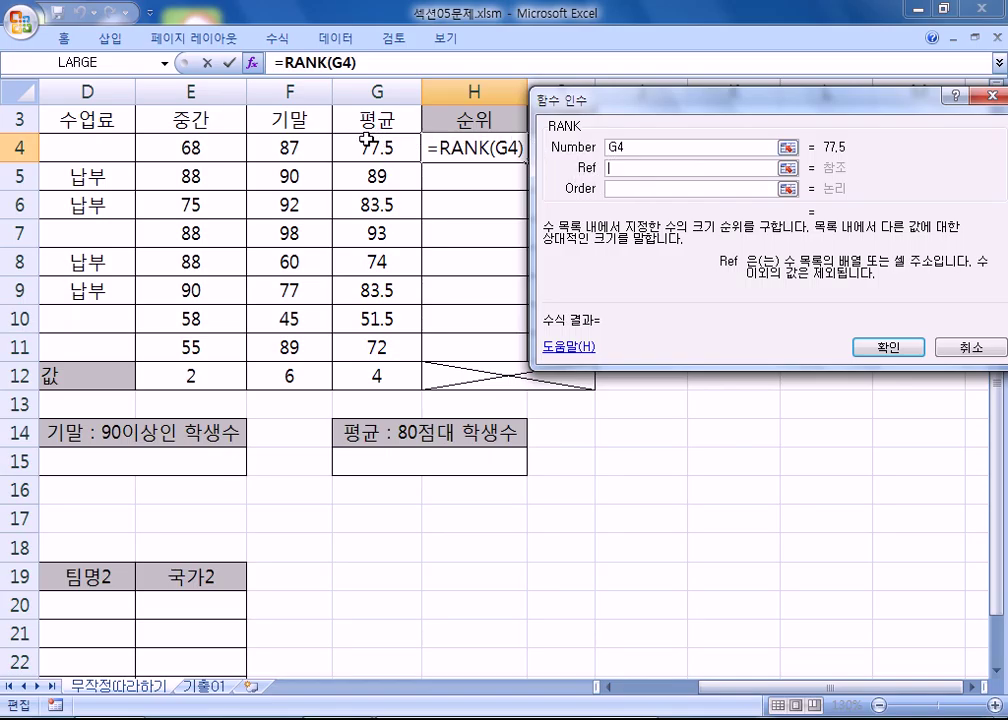
pyautogui.moveTo(368, 142); pyautogui.dragTo(373, 344)
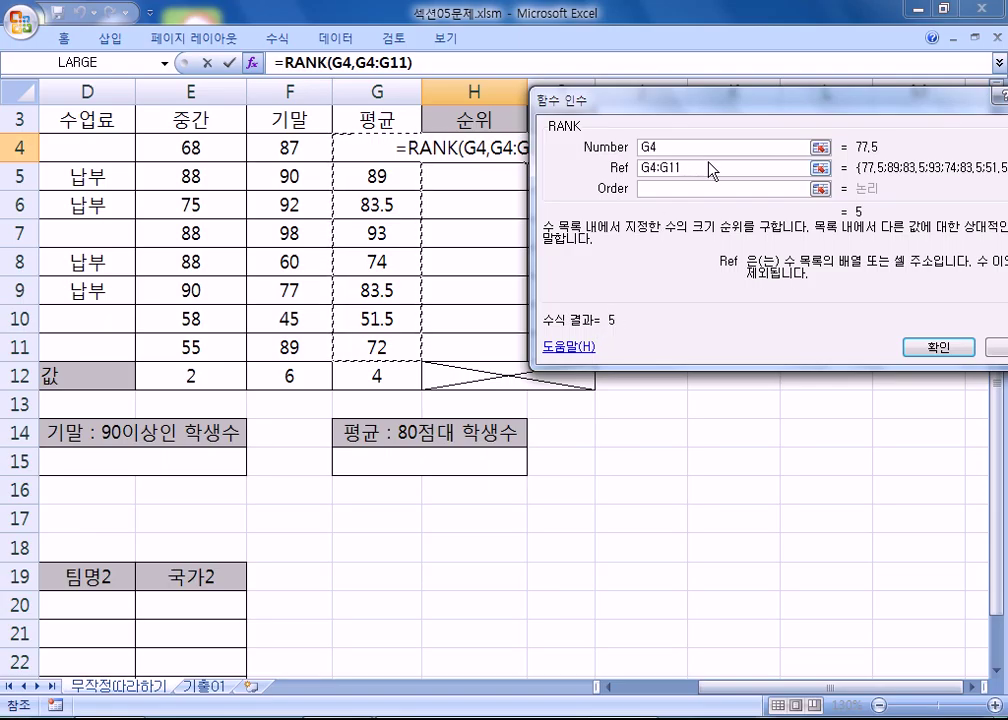
pyautogui.moveTo(712, 171); pyautogui.dragTo(600, 168)
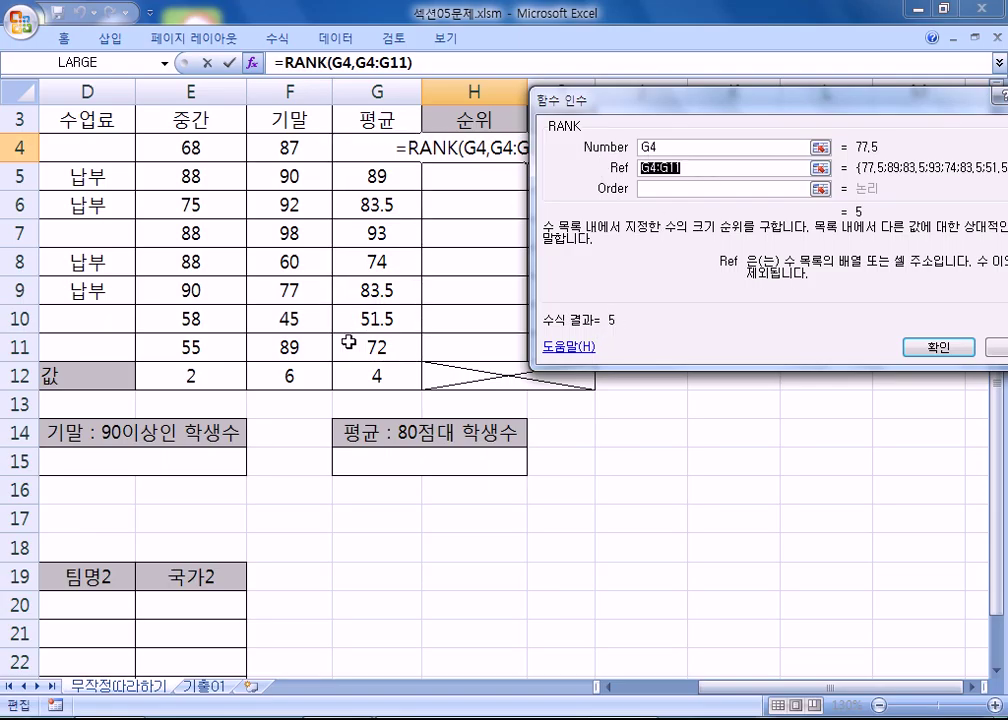
pyautogui.click(358, 346)
pyautogui.moveTo(358, 346); pyautogui.dragTo(374, 150)
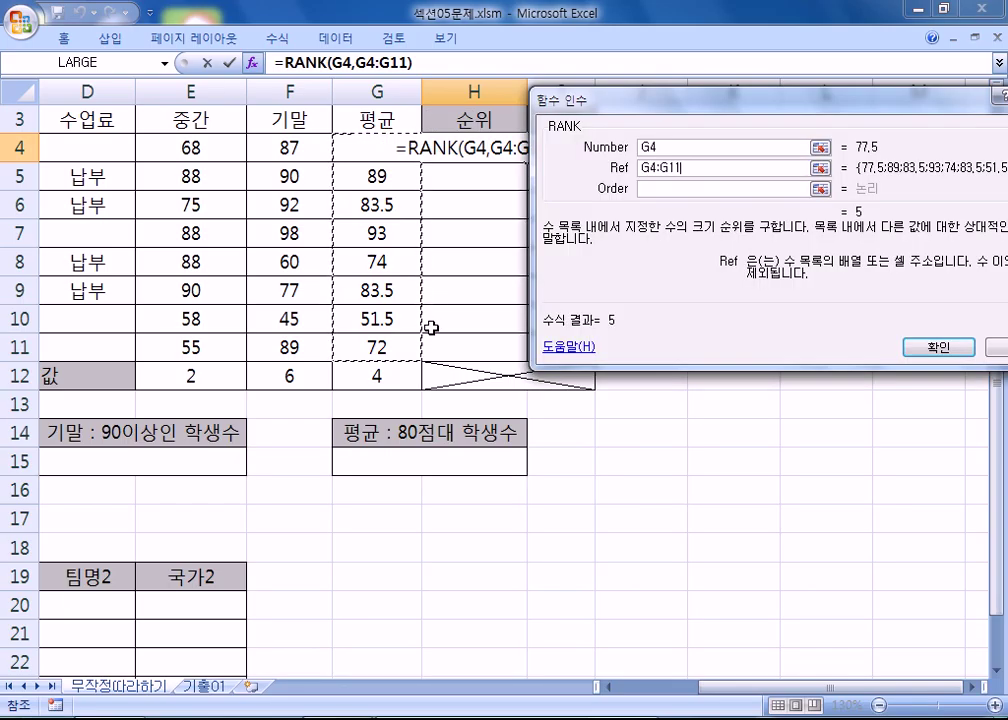
pyautogui.click(668, 190)
pyautogui.moveTo(779, 105); pyautogui.dragTo(622, 180)
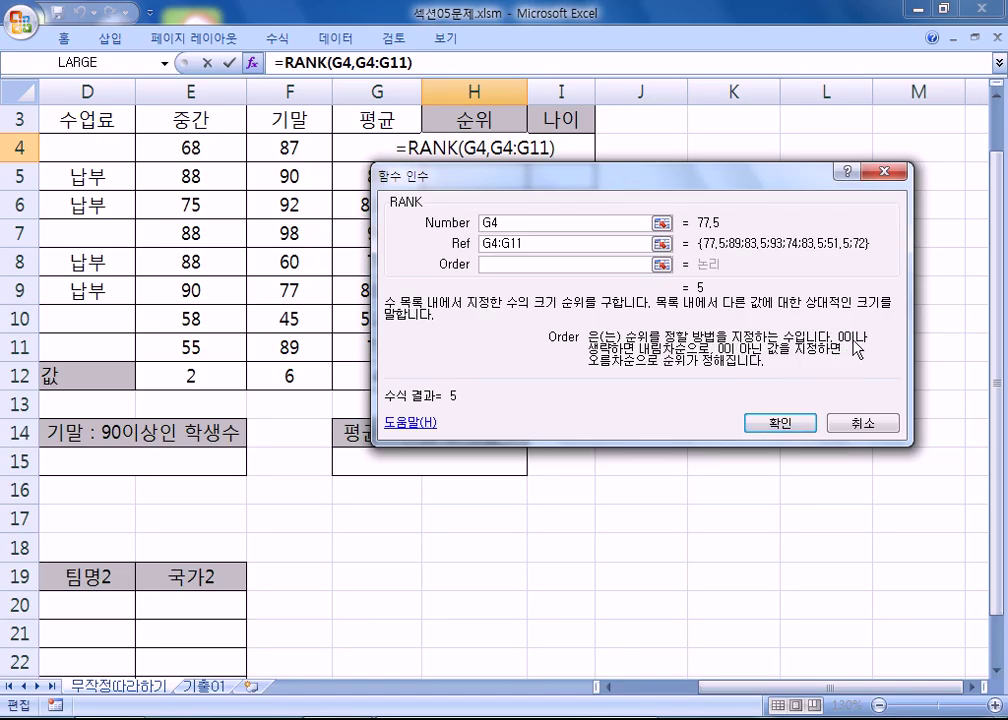
# - Try the Order argument with 0 and with 1 to compare descending and ascending ranking, then empty it
pyautogui.write('0')
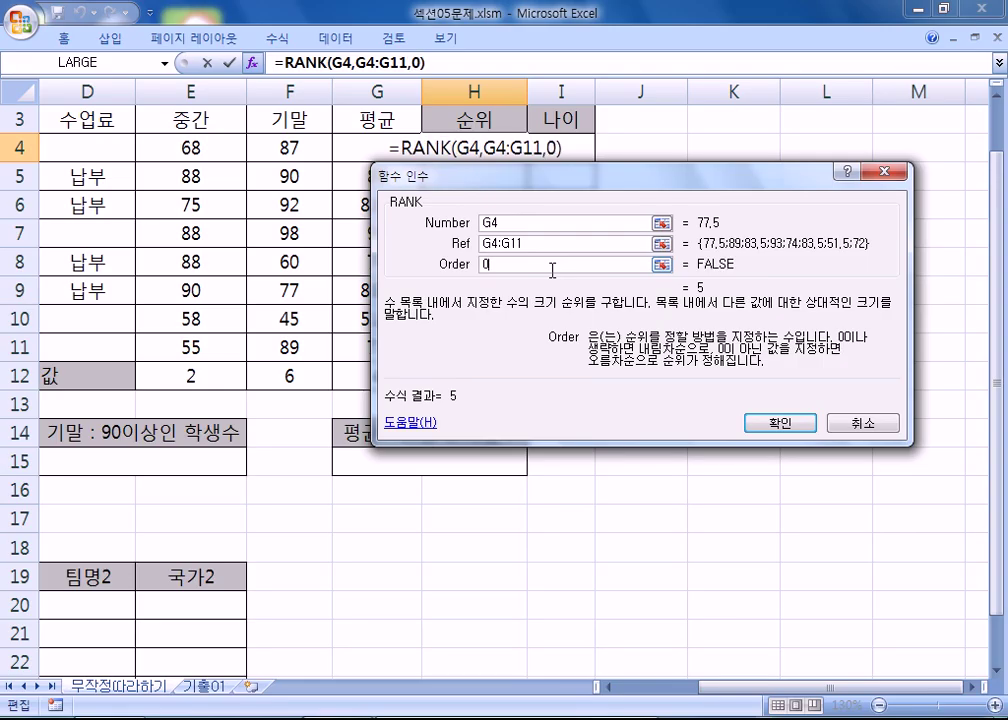
pyautogui.press('BackSpace')
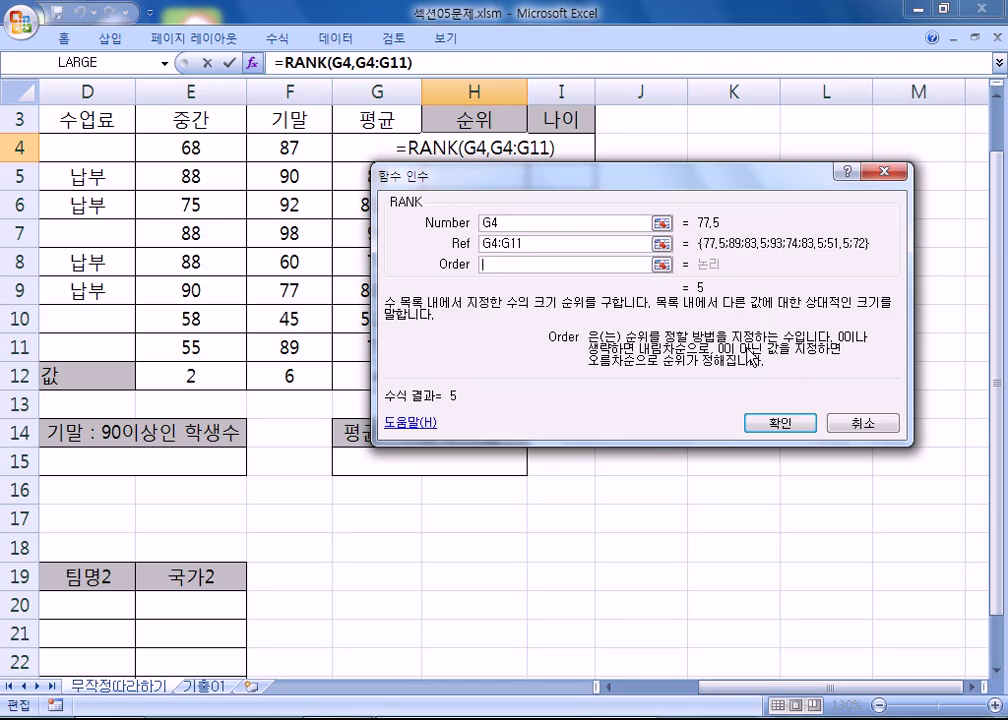
pyautogui.write('1')
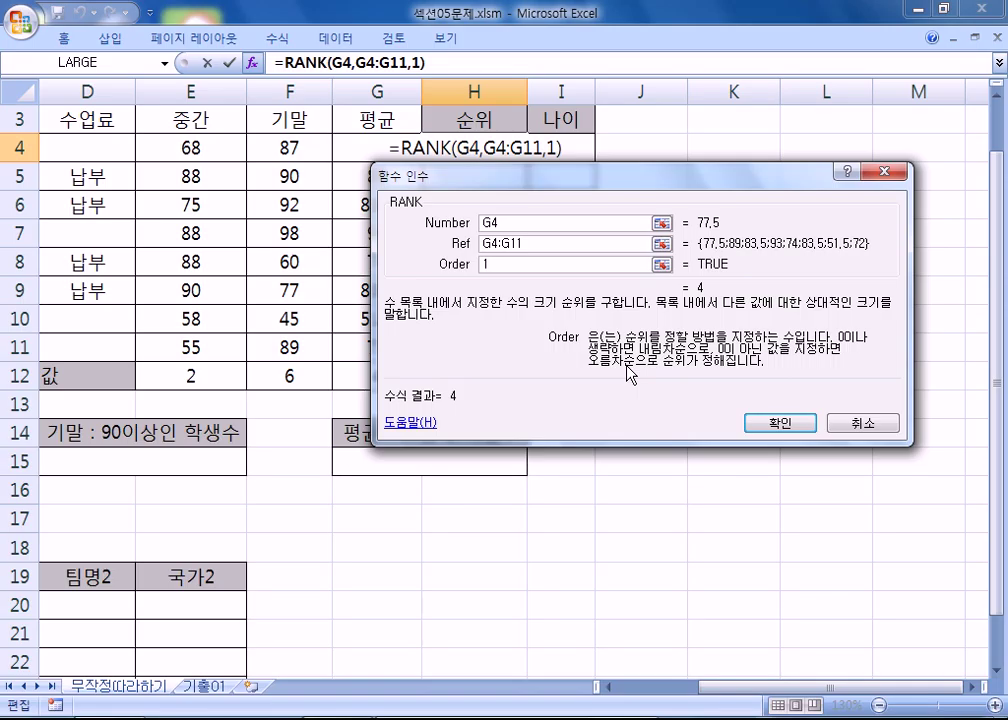
pyautogui.press('BackSpace')
pyautogui.write('0')
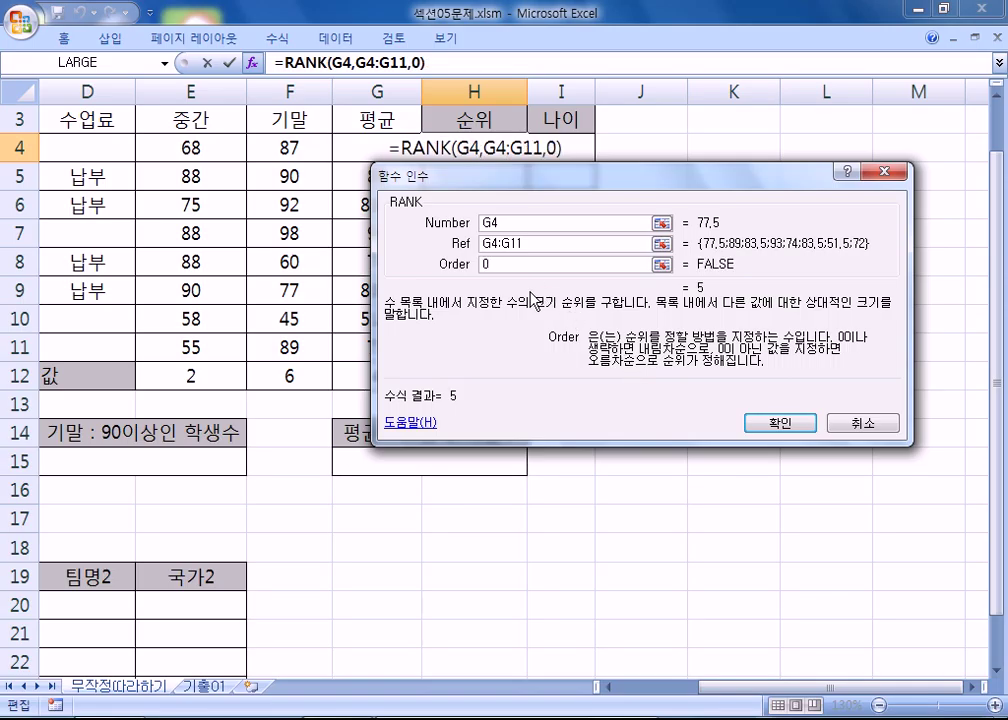
pyautogui.press('BackSpace')
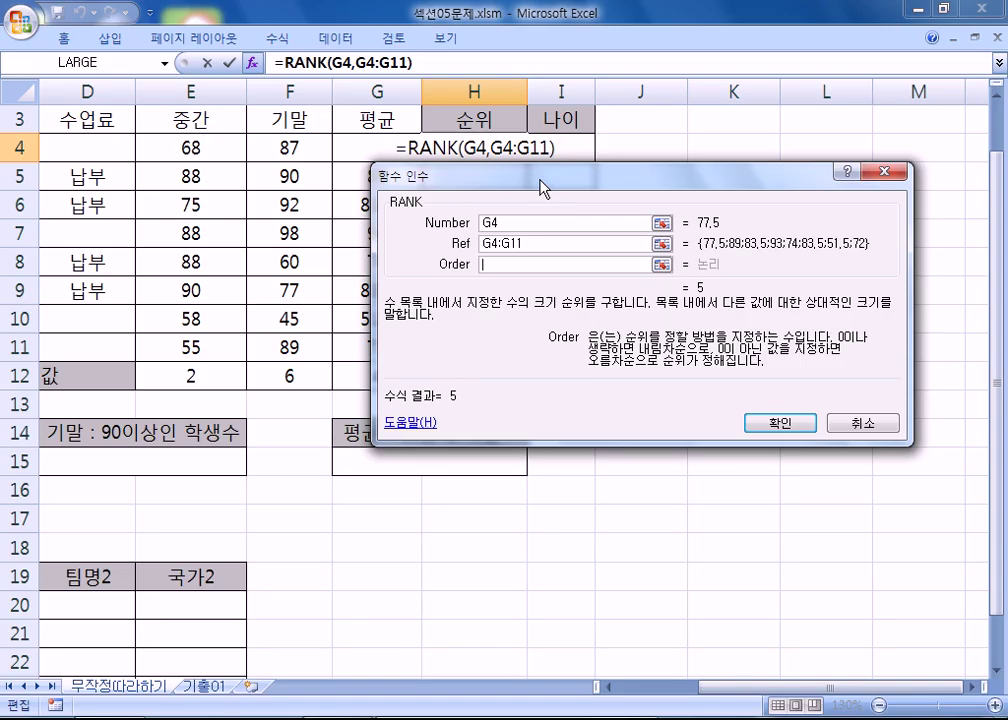
# - Set Order to 0 to complete =RANK(G4,G4:G11,0) in H4, and select H5
pyautogui.write('0')
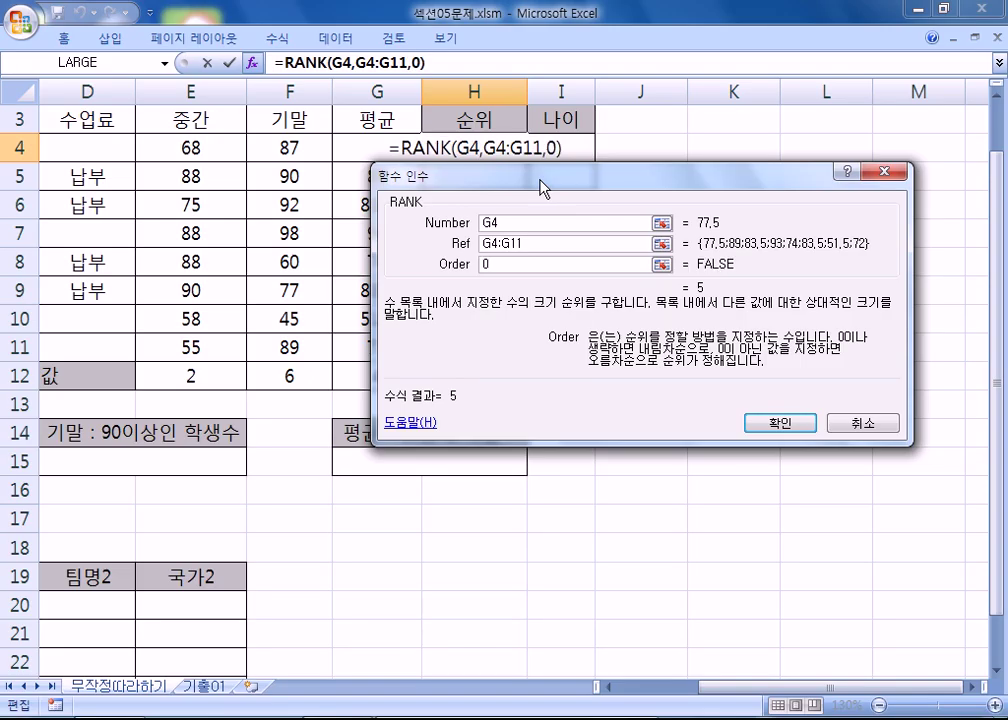
pyautogui.click(778, 422)
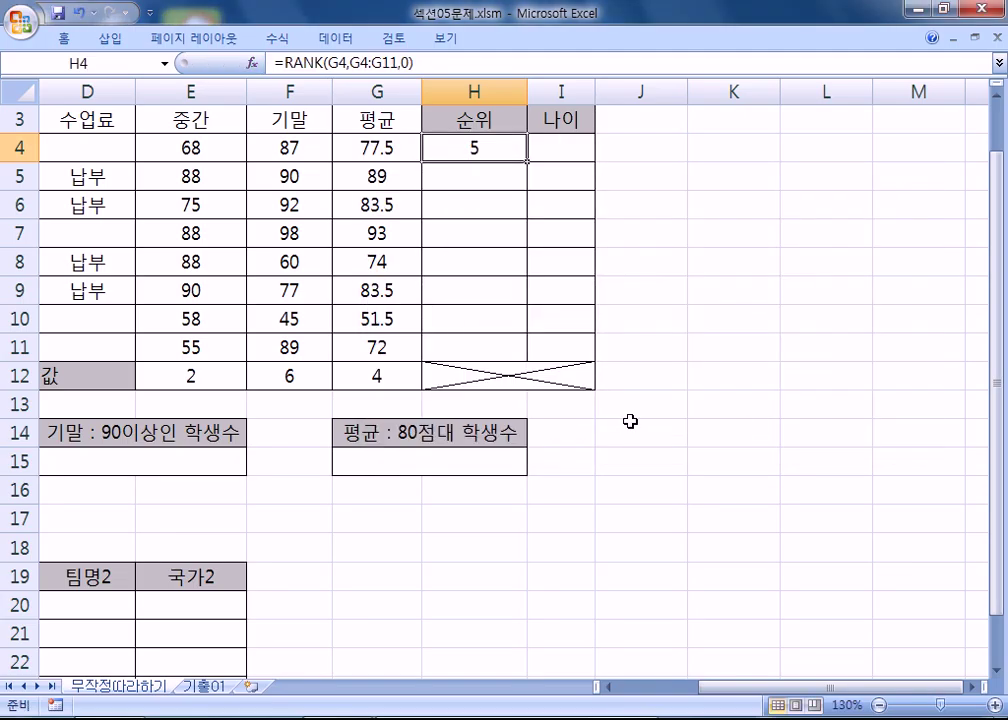
pyautogui.click(490, 180)
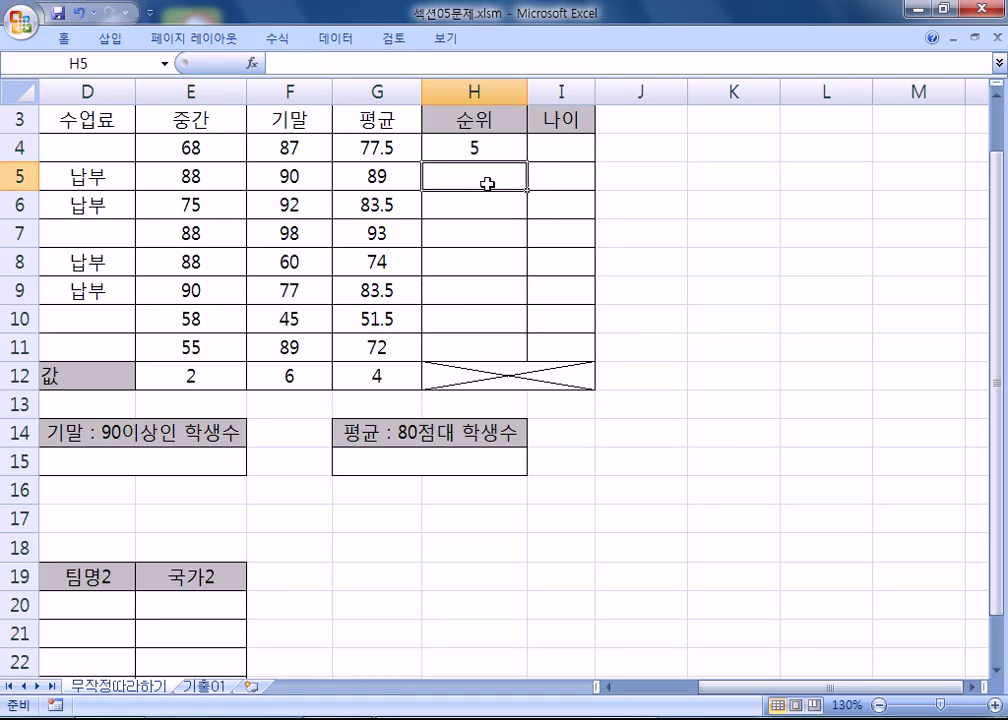
# - Enter =RANK(G5,G4:G11,0) directly in H5 to rank that student's 평균 in descending order
pyautogui.write('=')
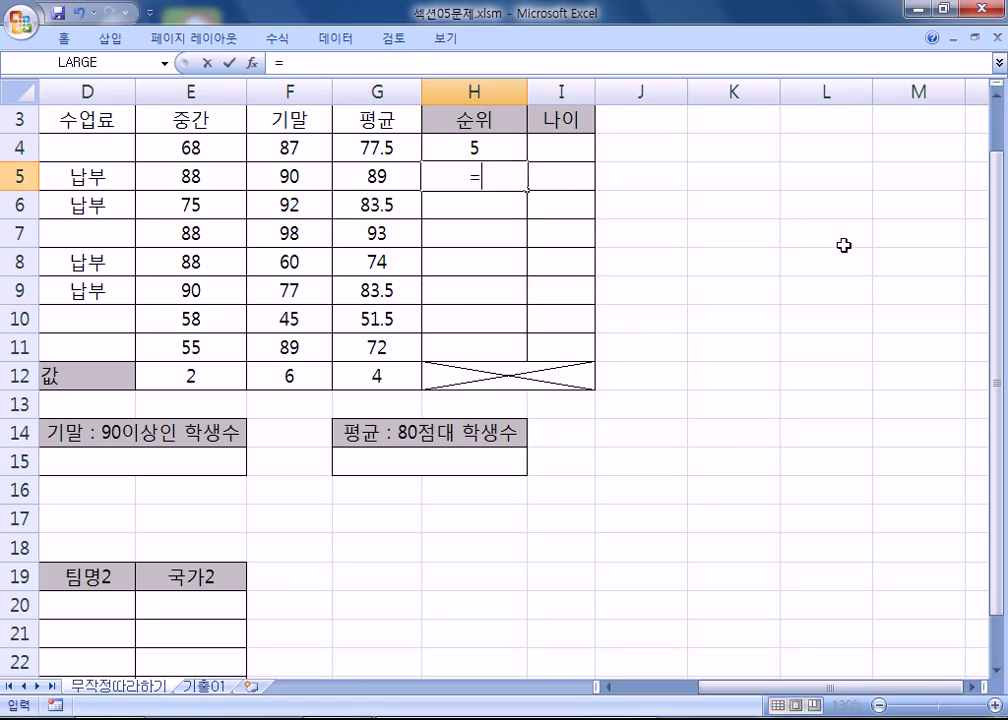
pyautogui.write('RA')
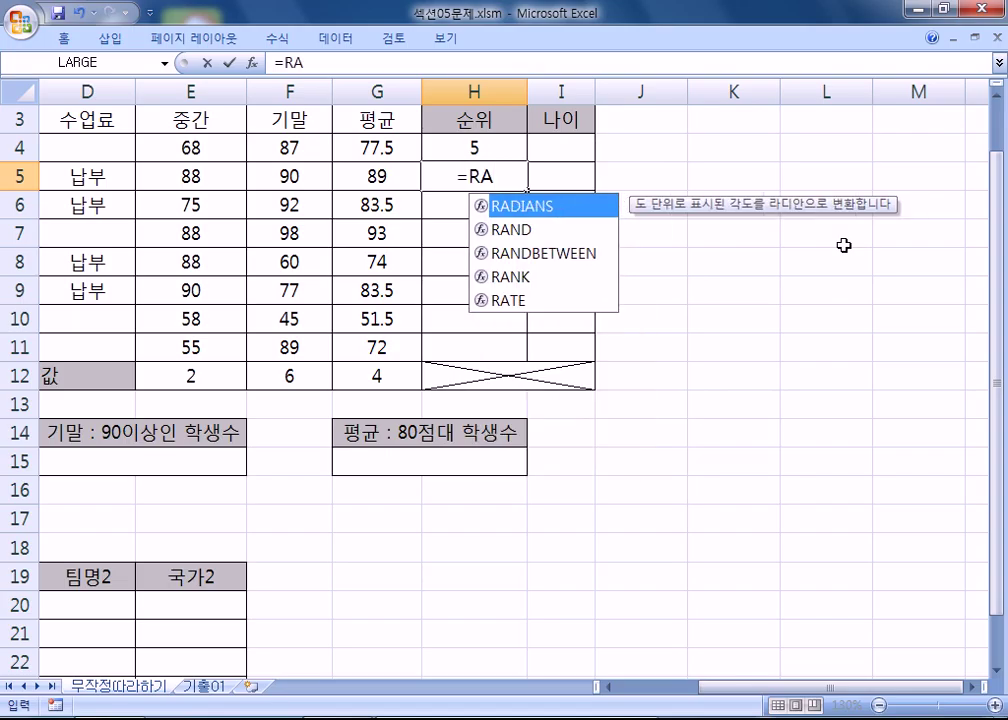
pyautogui.write('NK(')
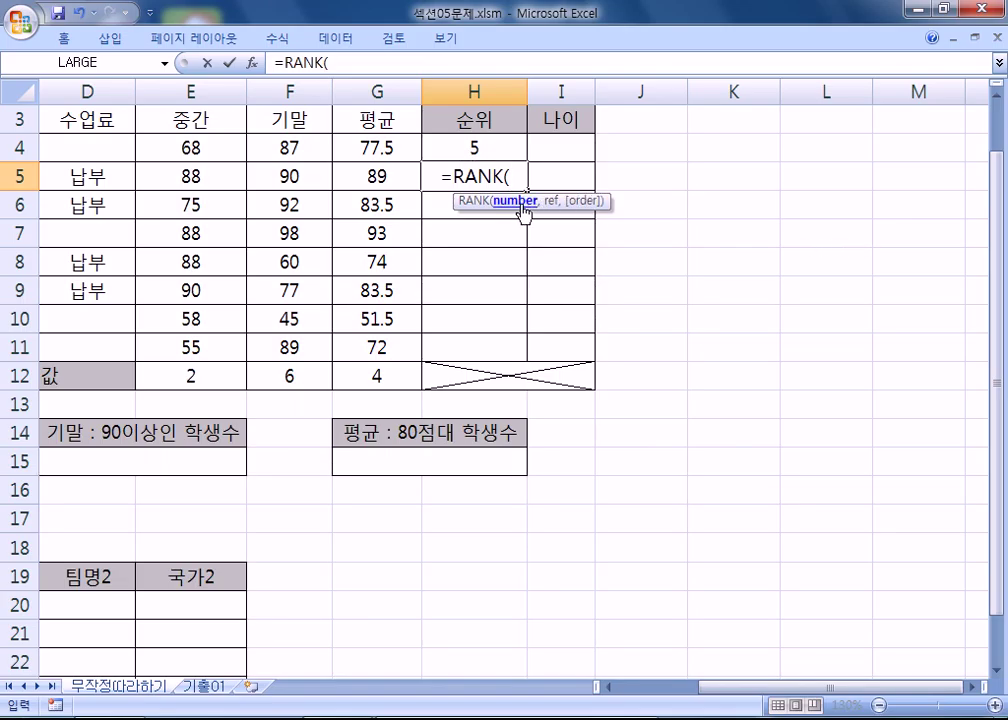
pyautogui.click(380, 177)
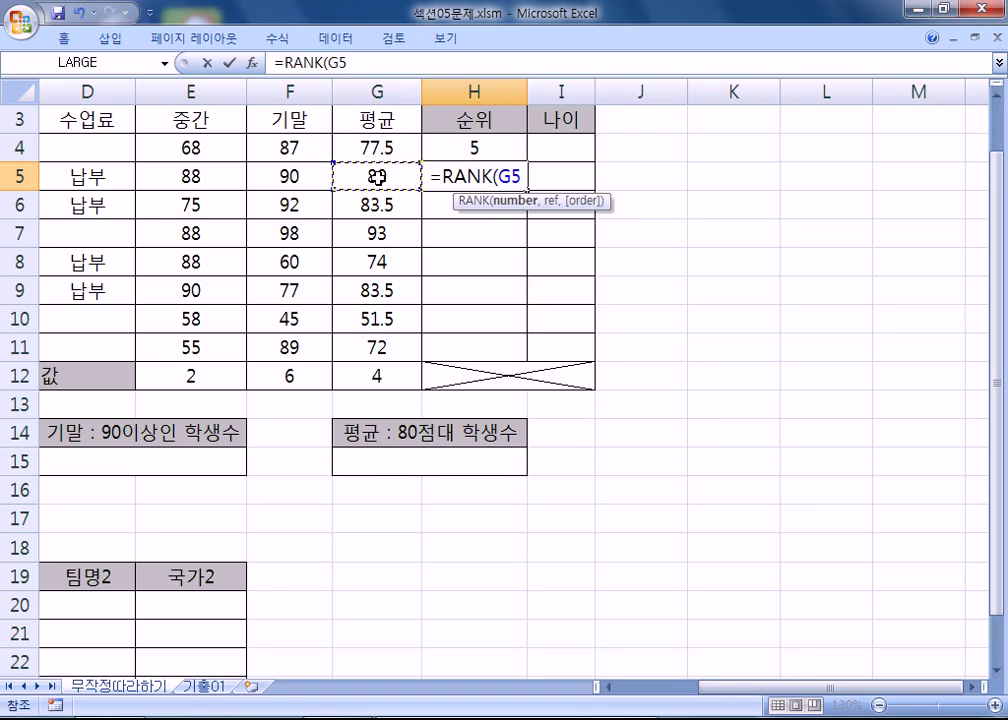
pyautogui.write(',')
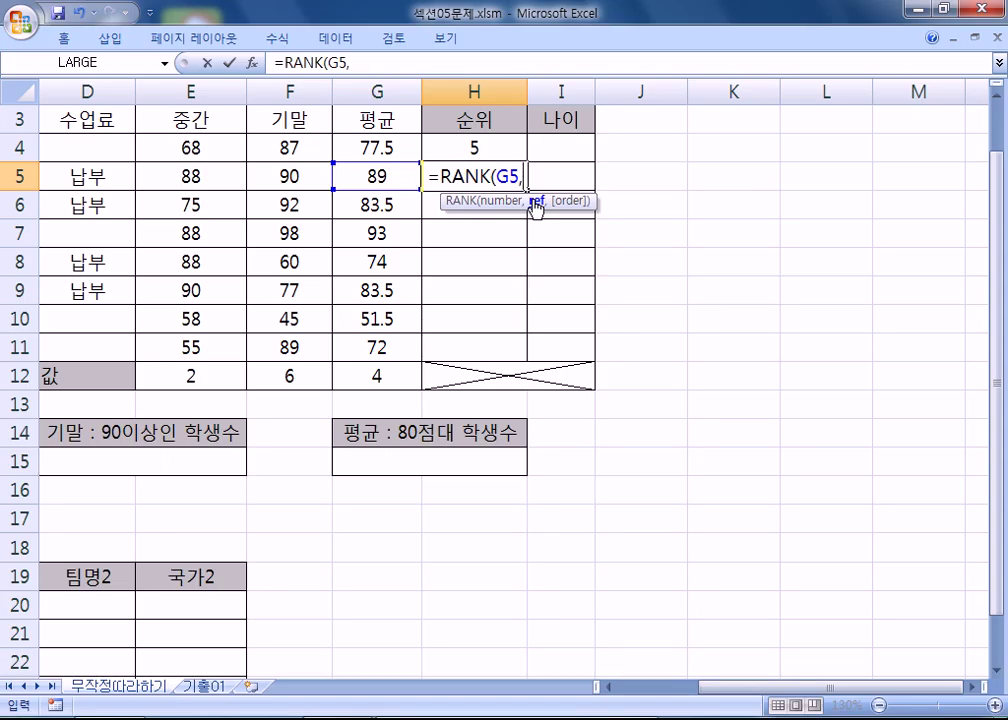
pyautogui.moveTo(390, 147); pyautogui.dragTo(371, 343)
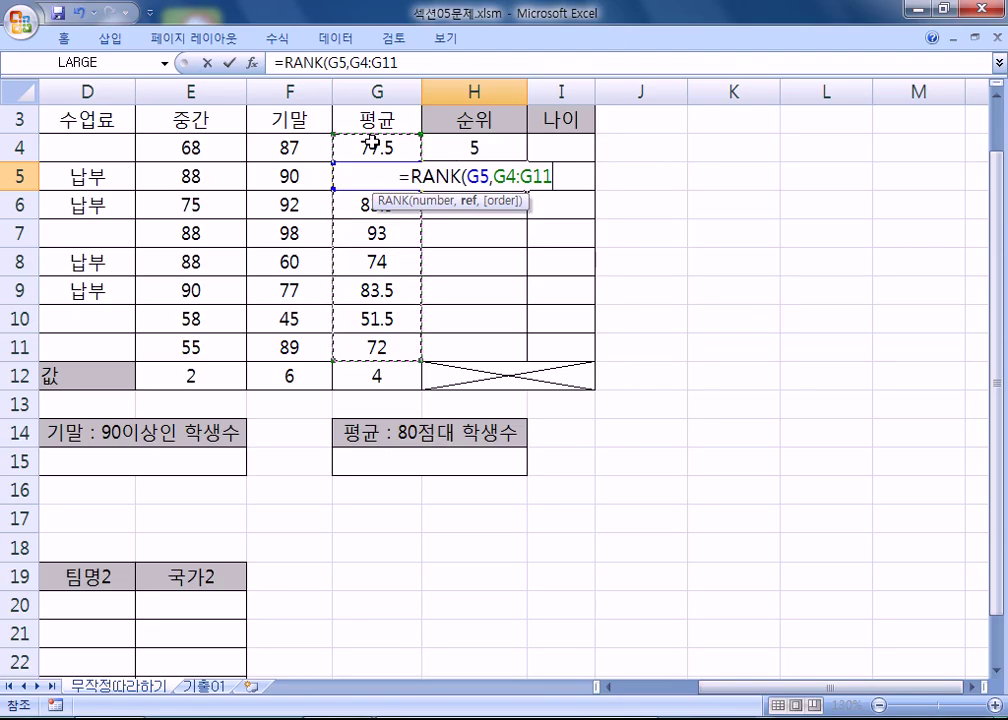
pyautogui.write(',')
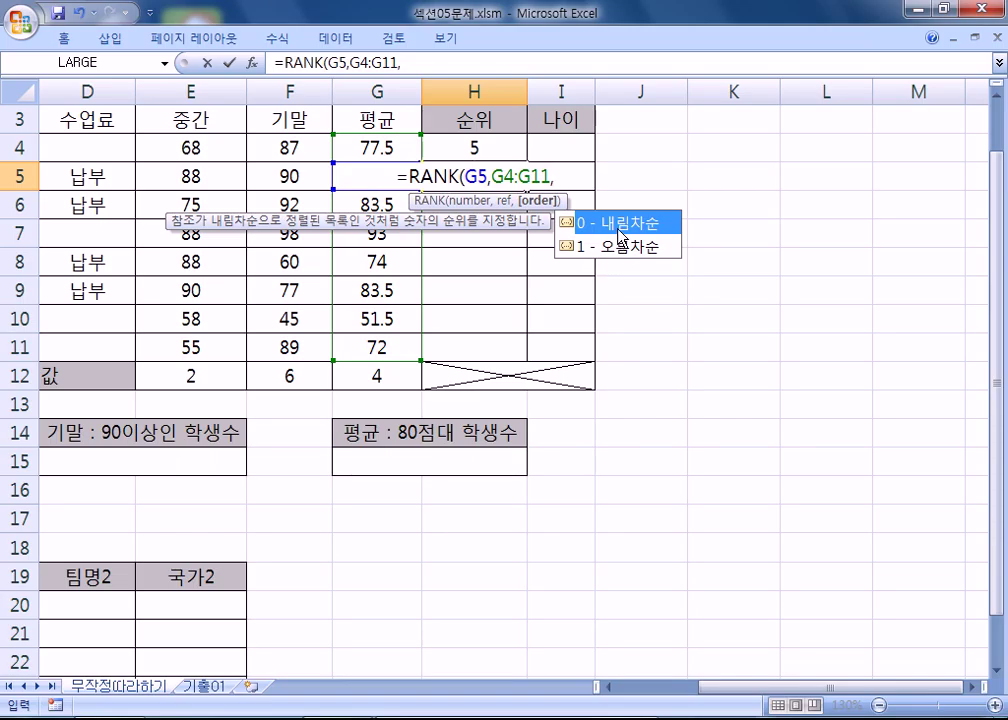
pyautogui.write('0')
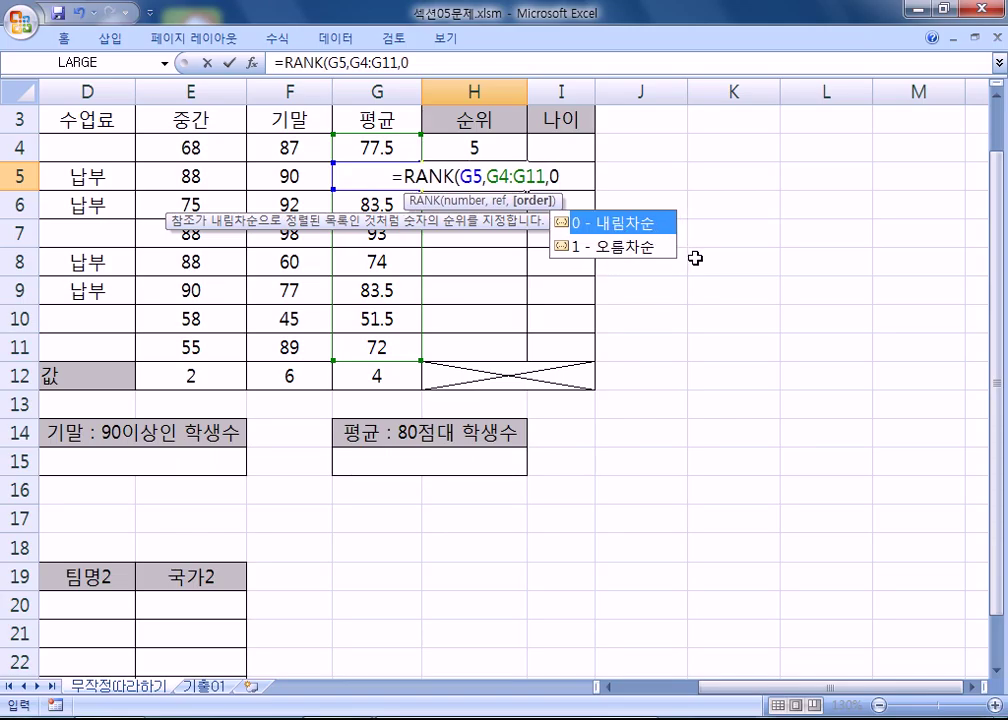
pyautogui.press('Return')
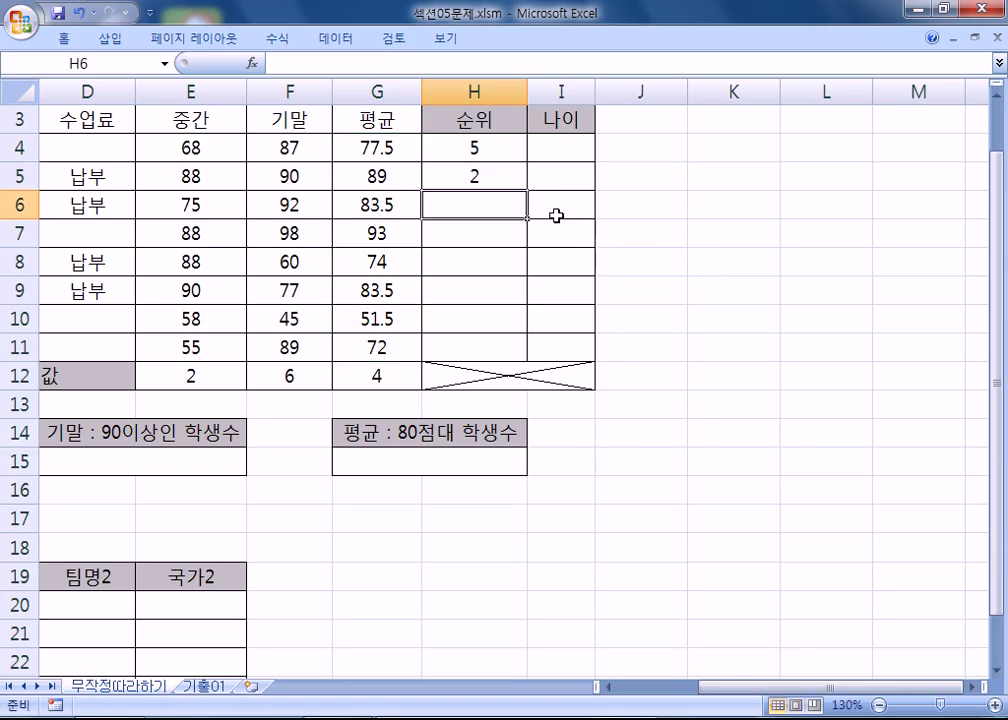
# - Delete the RANK formula in H5 and fill the formula in H4 down through H11
pyautogui.click(498, 176)
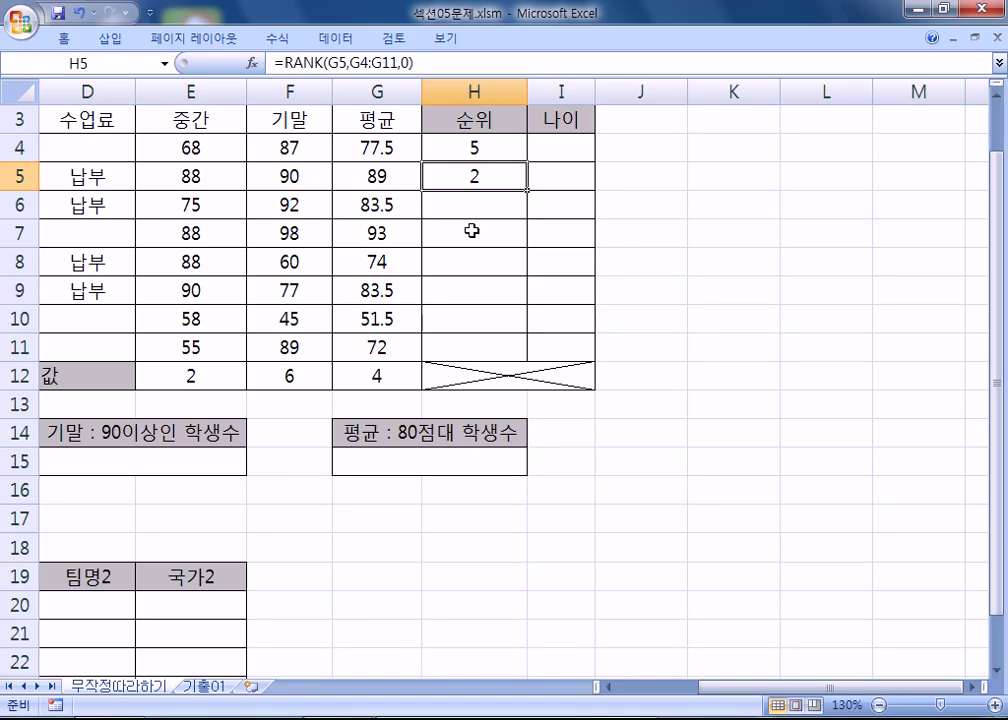
pyautogui.click(511, 203)
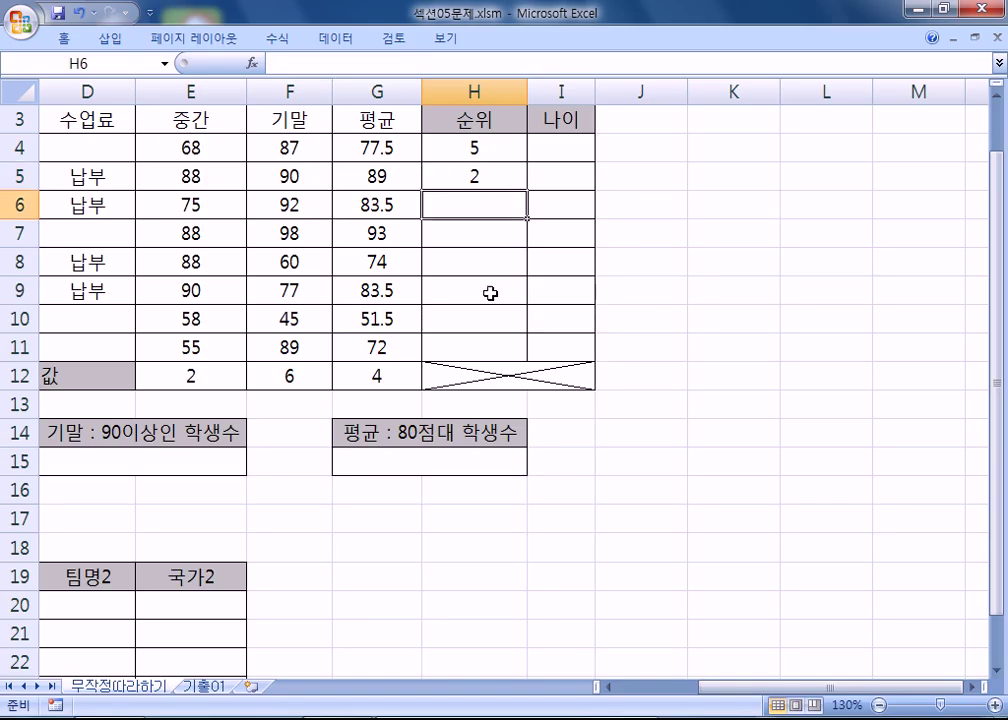
pyautogui.click(478, 340)
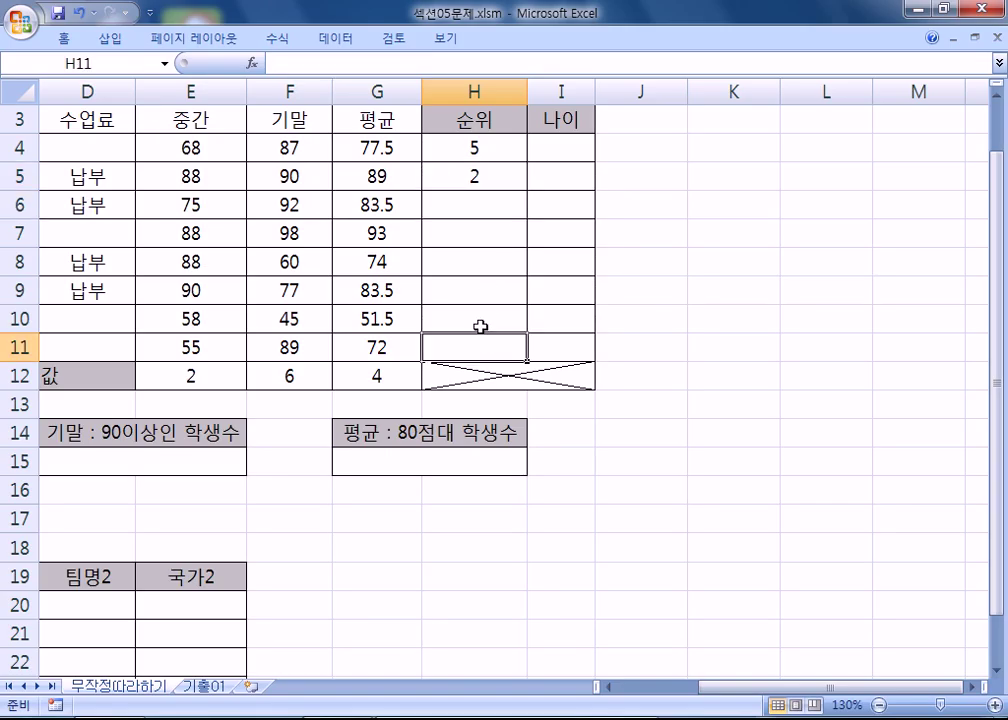
pyautogui.click(470, 175)
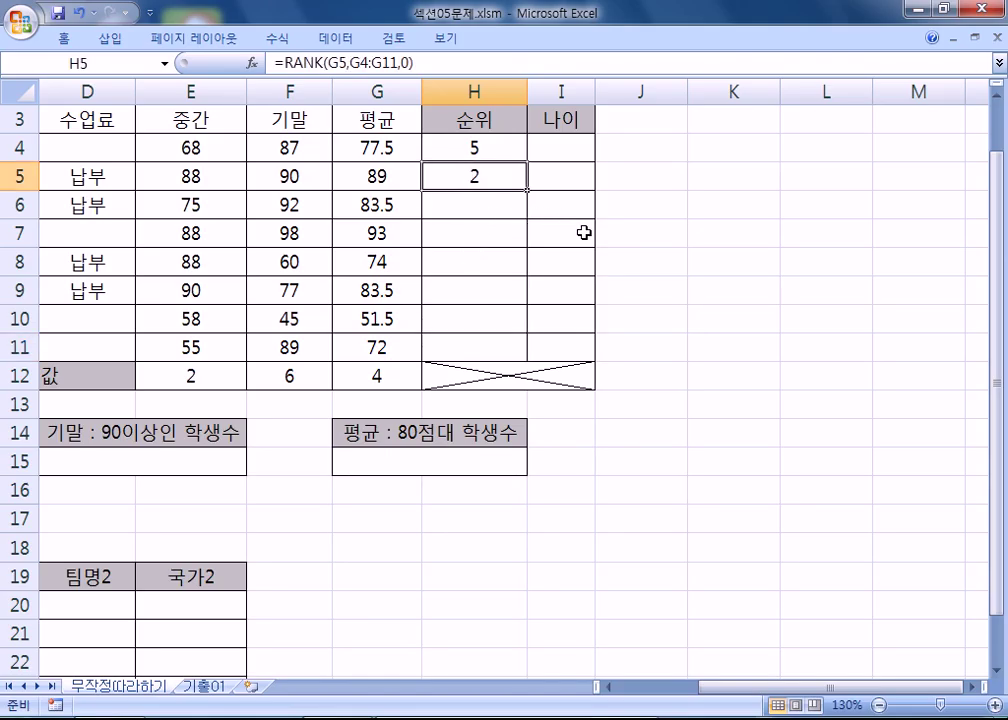
pyautogui.press('Delete')
pyautogui.click(492, 151)
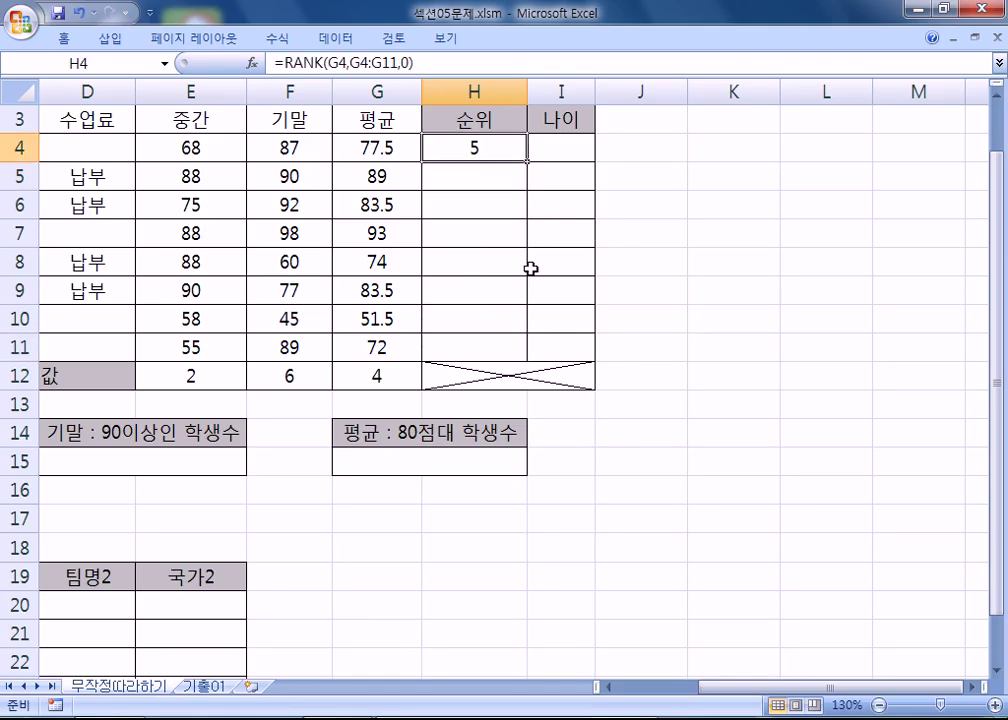
pyautogui.moveTo(528, 162); pyautogui.dragTo(533, 358)
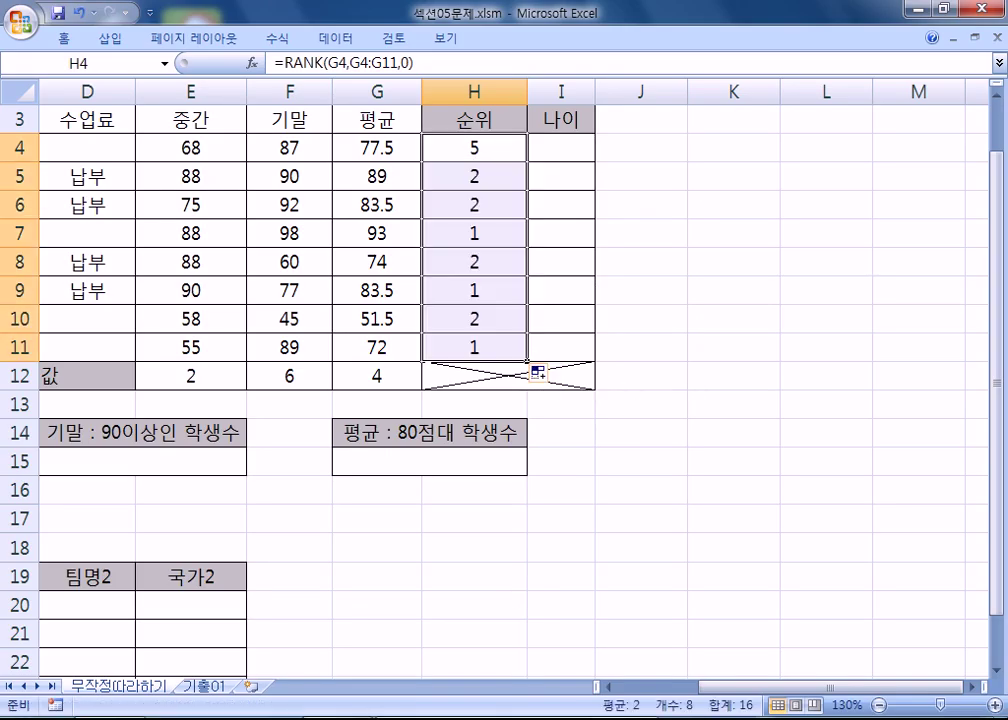
# - Switch to Notepad and add the syntax line =RANK(값, 참조영역, 옵션) below the MAX-LARGE formula
pyautogui.hotkey('alt', 'Tab')
pyautogui.press('Return')
pyautogui.write('=RANK(')
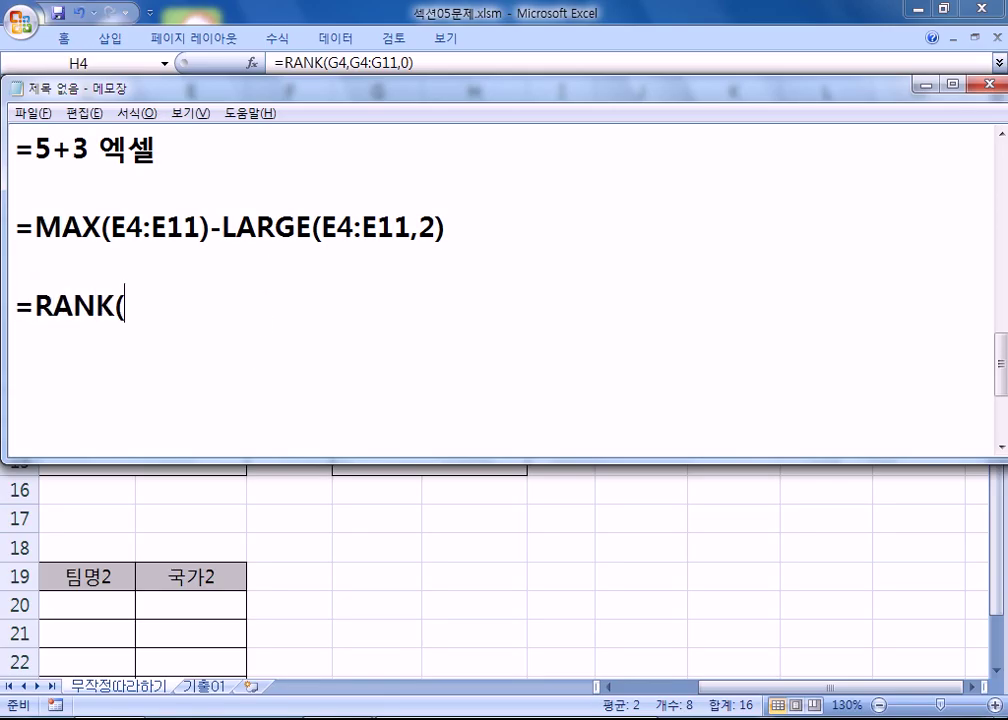
pyautogui.write('값, 참조')
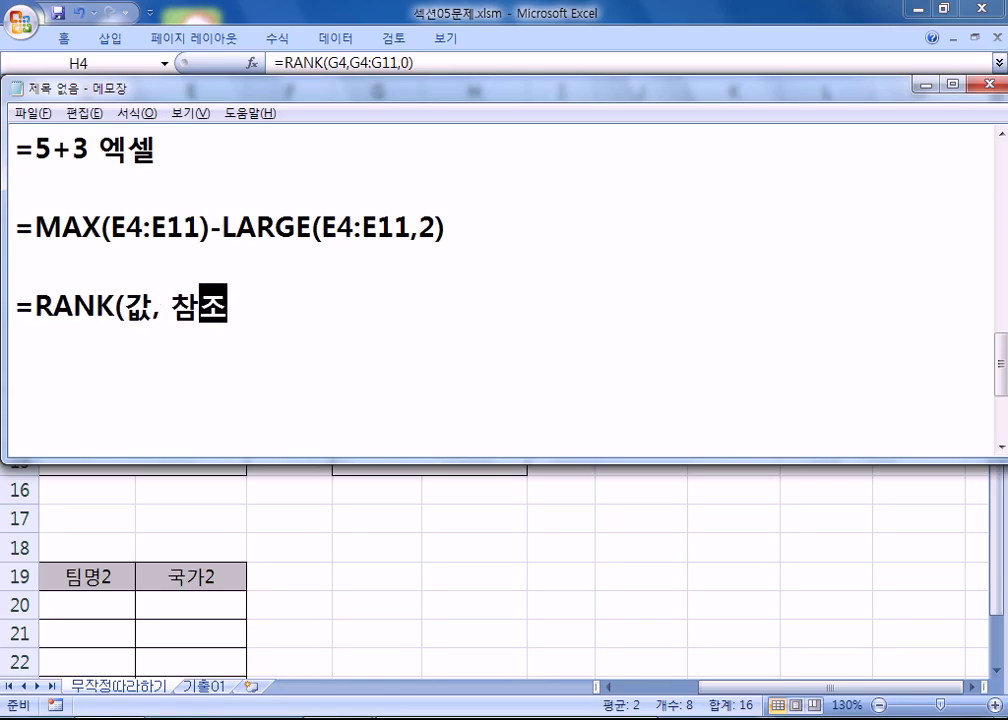
pyautogui.write('영역, 오')
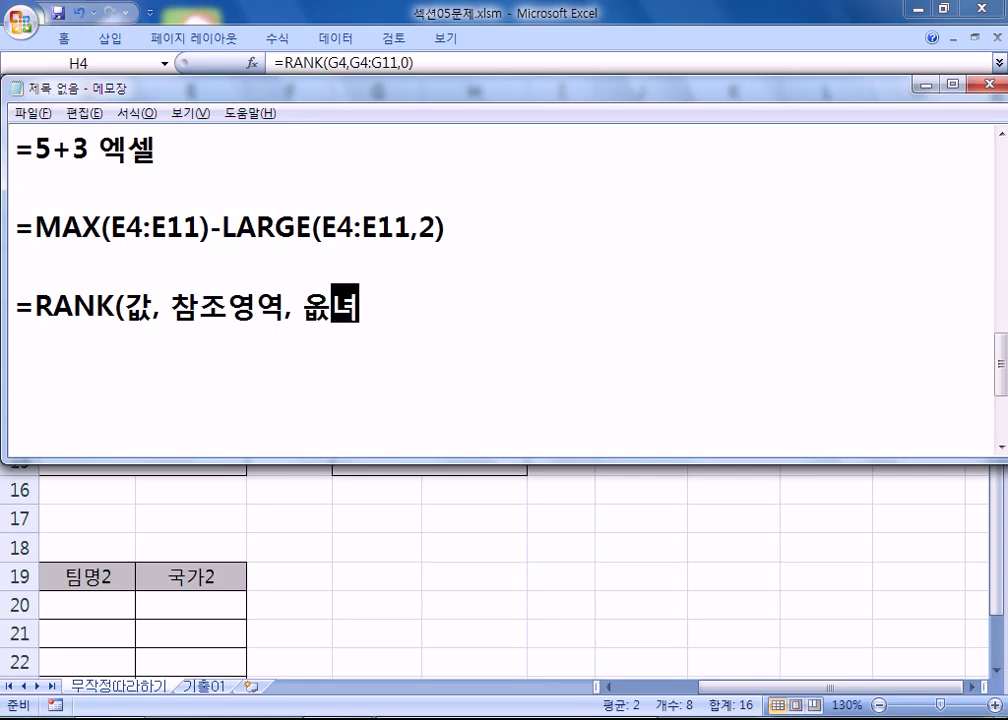
pyautogui.write('옵션)')
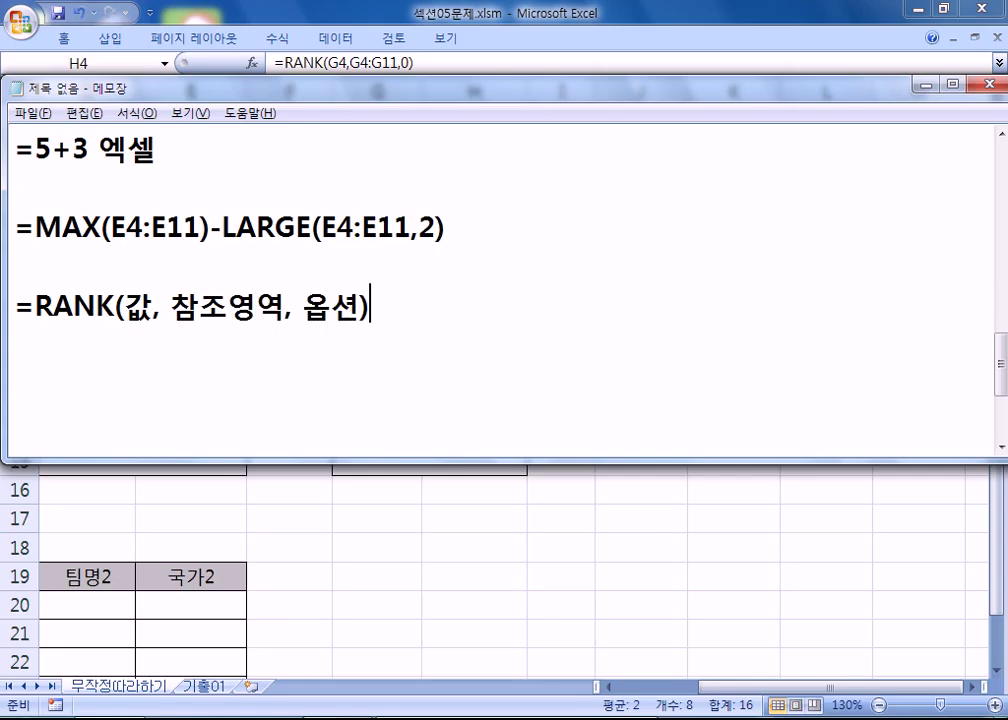
# - Add the note line "옵션 0 : 큰 값이 1등, 생략가능" under the RANK syntax
pyautogui.press('Return')
pyautogui.write('옶')
pyautogui.write('션')
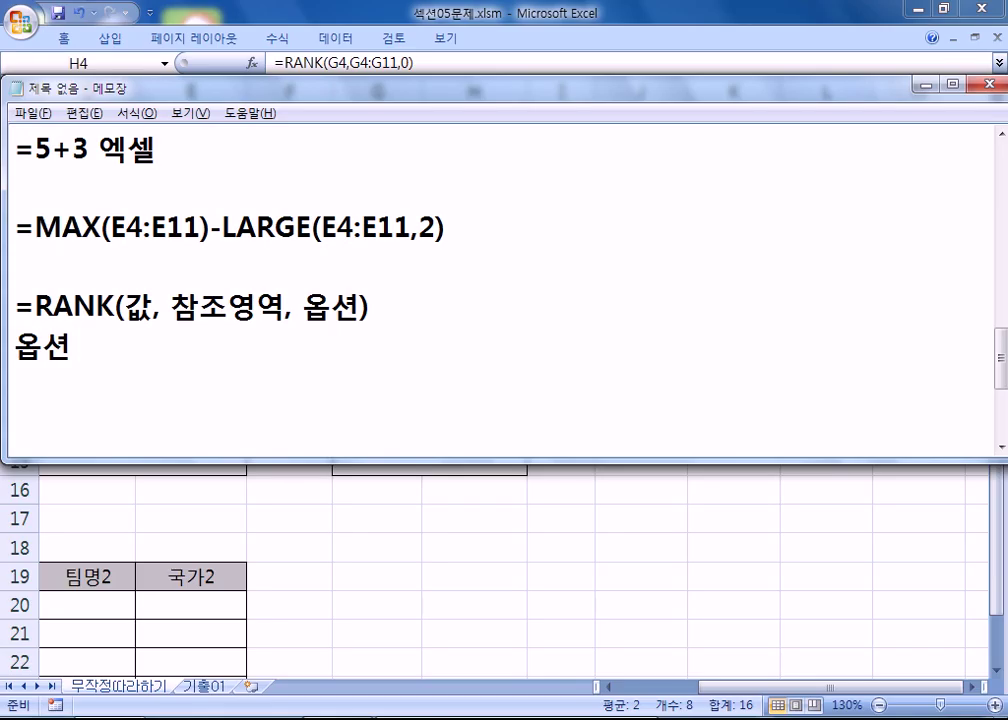
pyautogui.write(' 0 : ㅌ')
pyautogui.write('큰 값이 1')
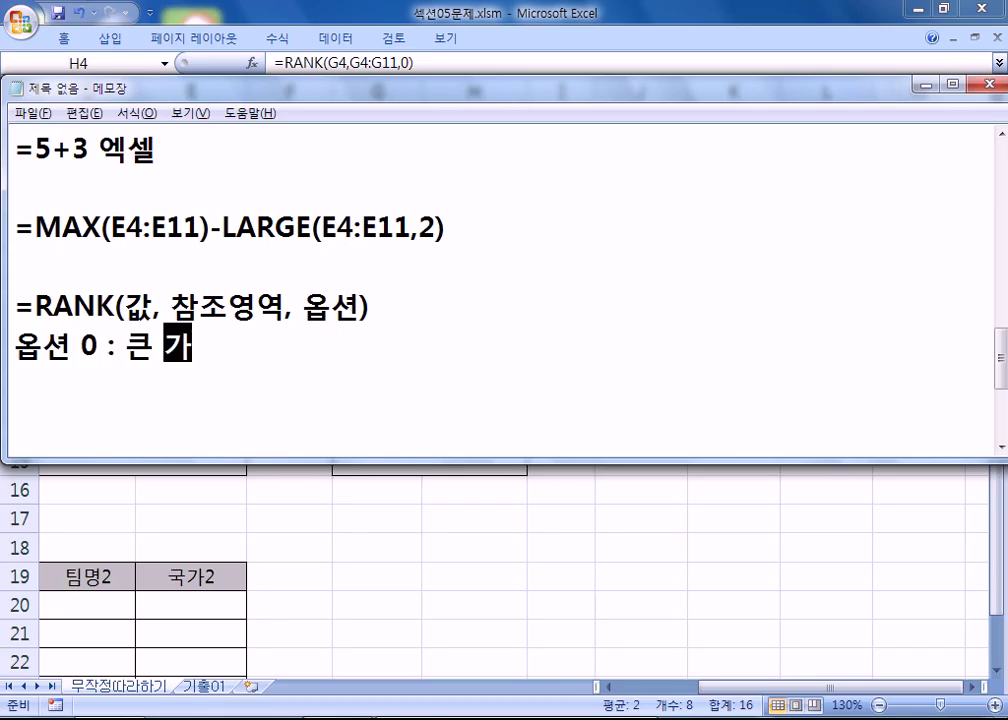
pyautogui.write('등, 생')
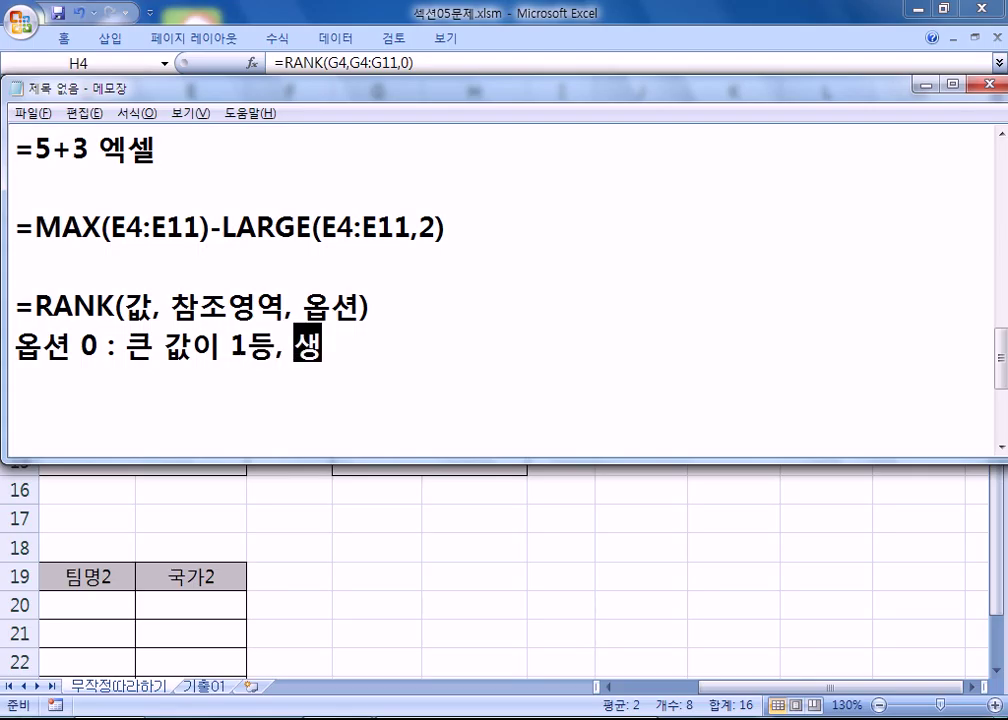
pyautogui.write('략가능')
# - Add the note line "옵션 1 : 작은 값이 1등, 생략할 수 없다." under the option 0 line
pyautogui.press('Return')
pyautogui.write('옵션 1')
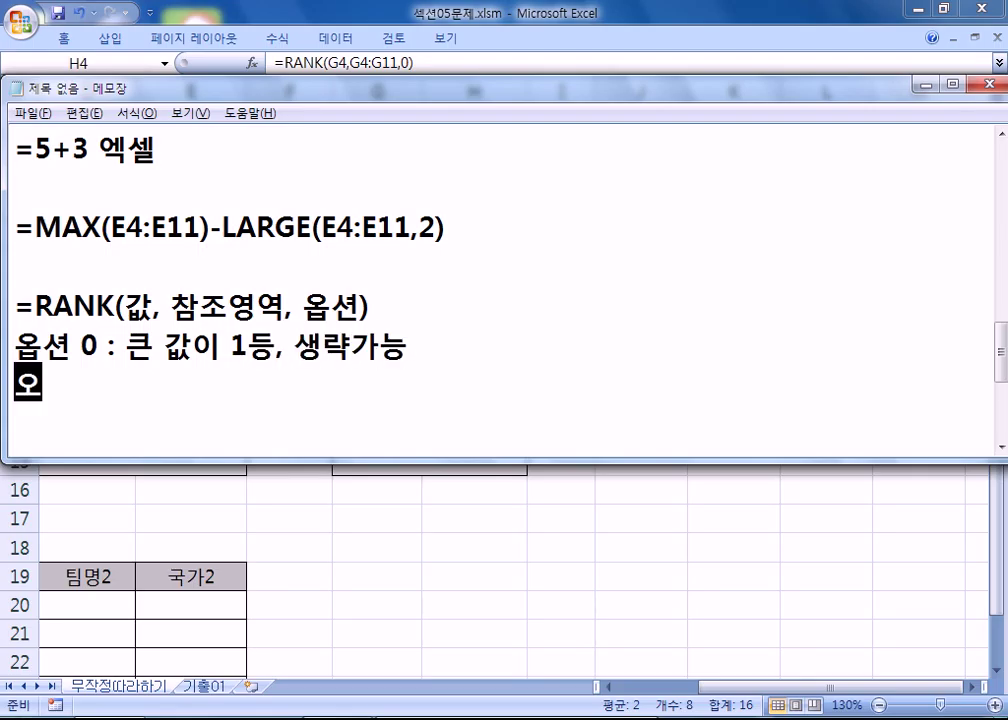
pyautogui.write(' : ')
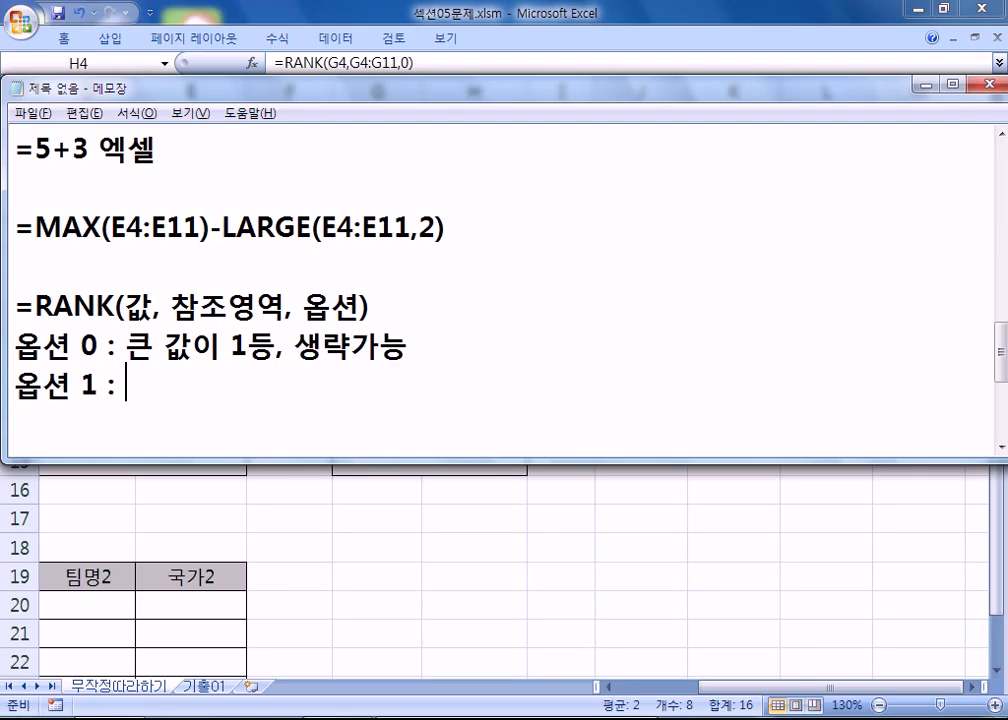
pyautogui.write('작은 값이 ')
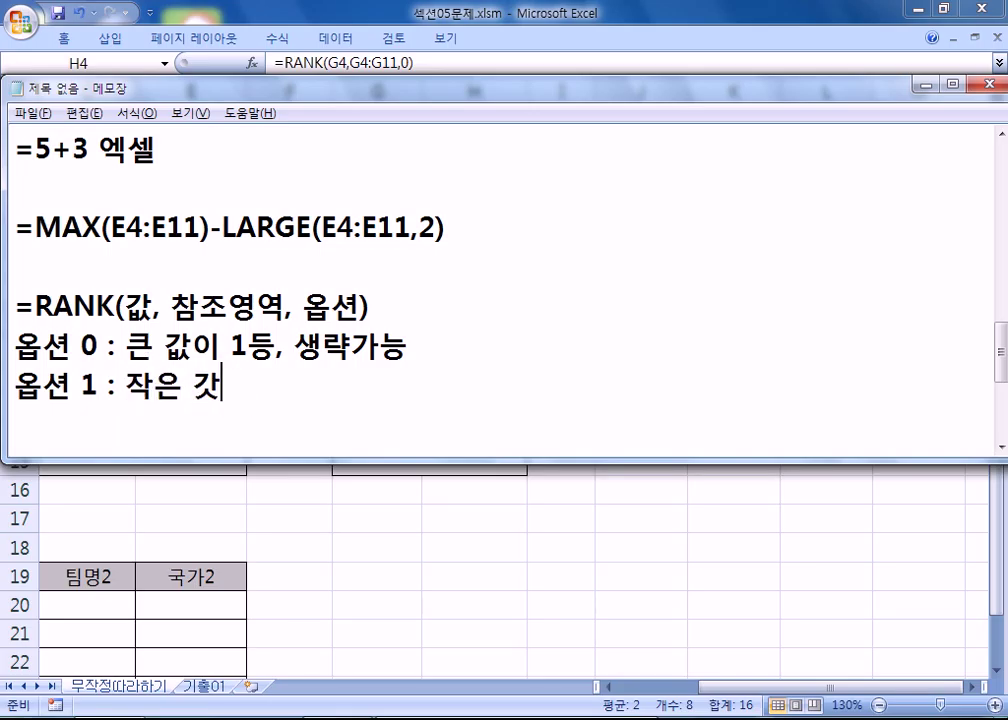
pyautogui.write('1등, 생략')
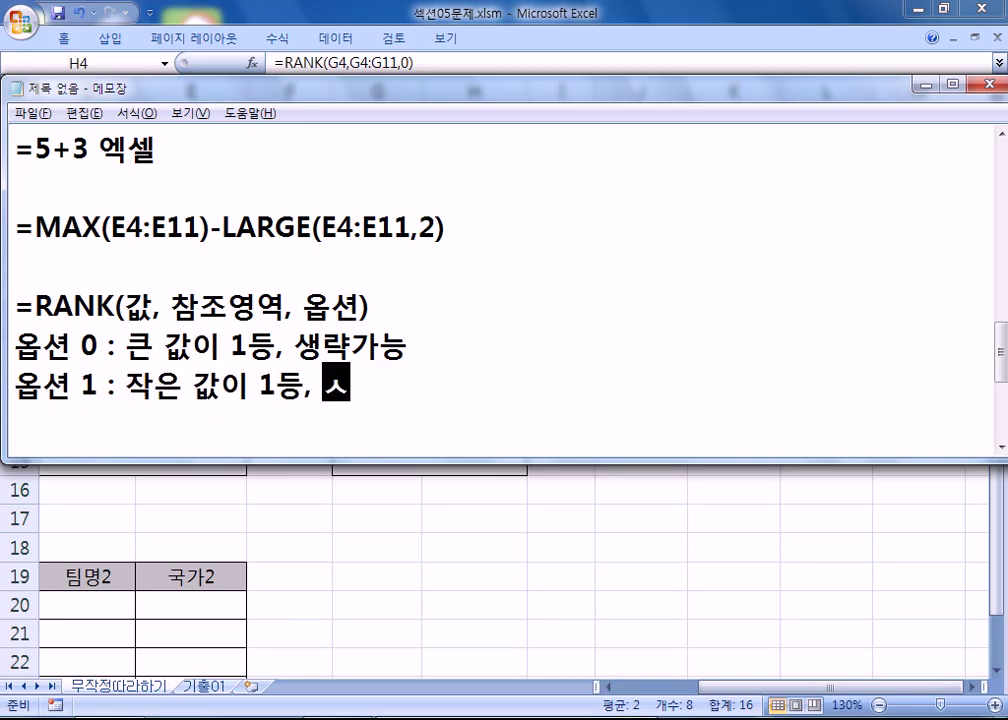
pyautogui.write('할 수 없다.')
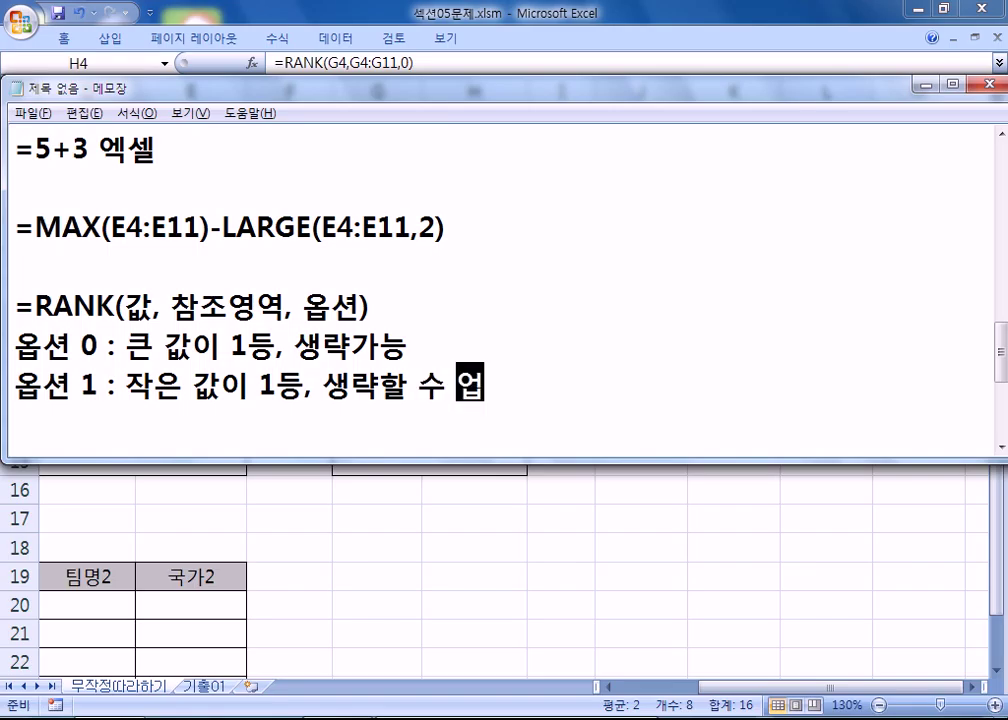
pyautogui.press('Return')
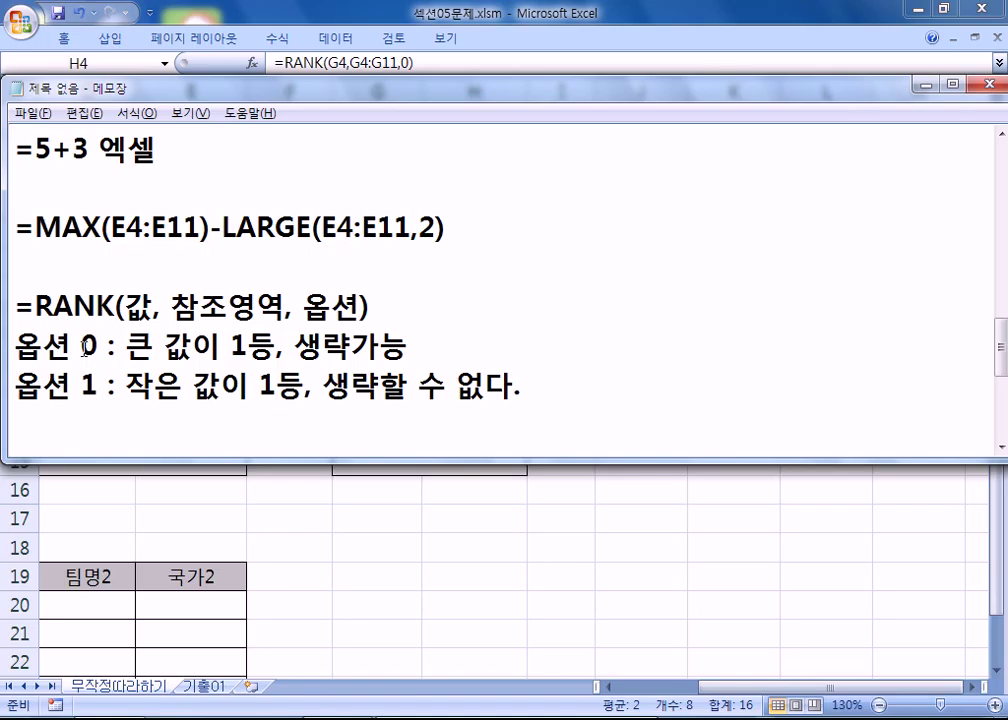
# - Move the Notepad window aside to uncover the 평균 and 순위 columns, and switch back to Excel
pyautogui.click(13, 306)
pyautogui.moveTo(376, 85); pyautogui.dragTo(976, 59)
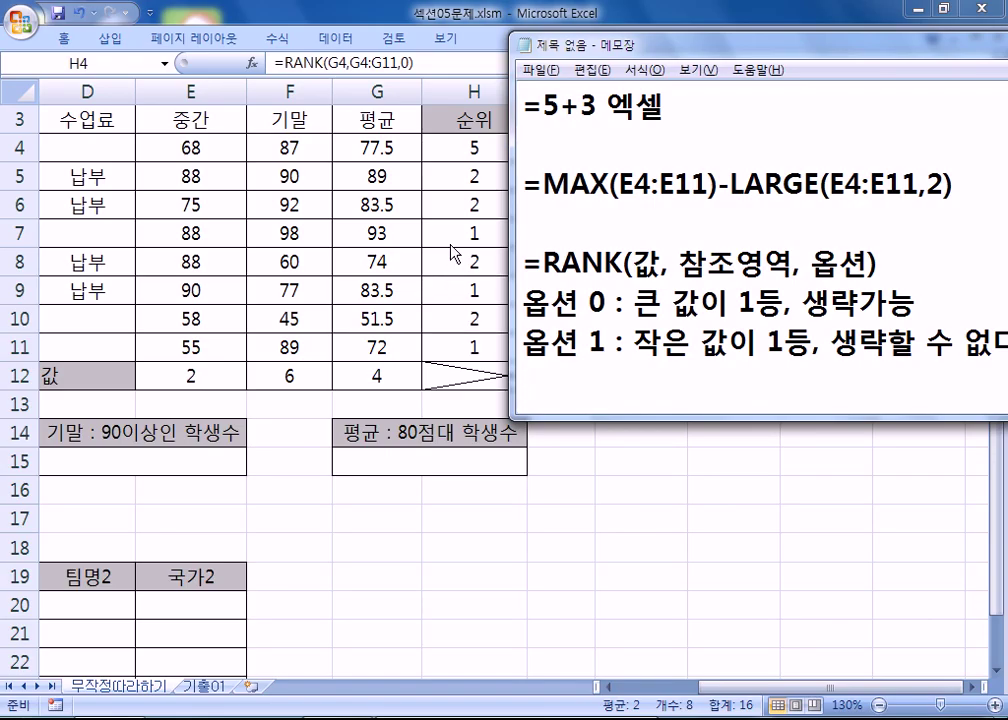
pyautogui.click(386, 143)
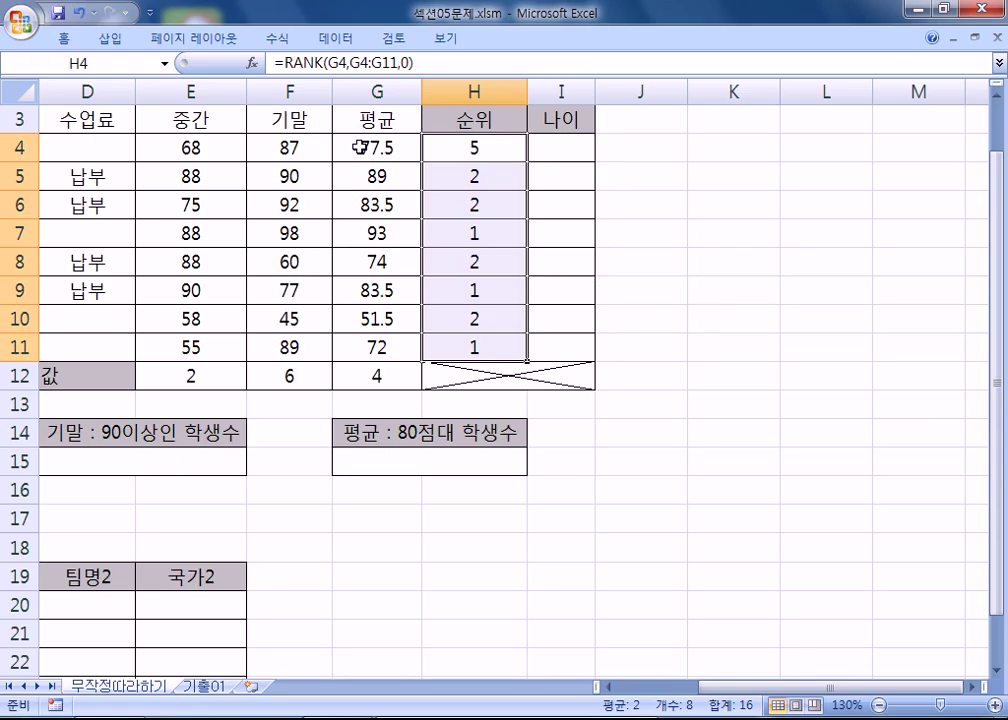
# - Examine the AVERAGE formula in G4 and highlight the 중간 and 기말 scores E4:F4 that it averages
pyautogui.click(360, 147)
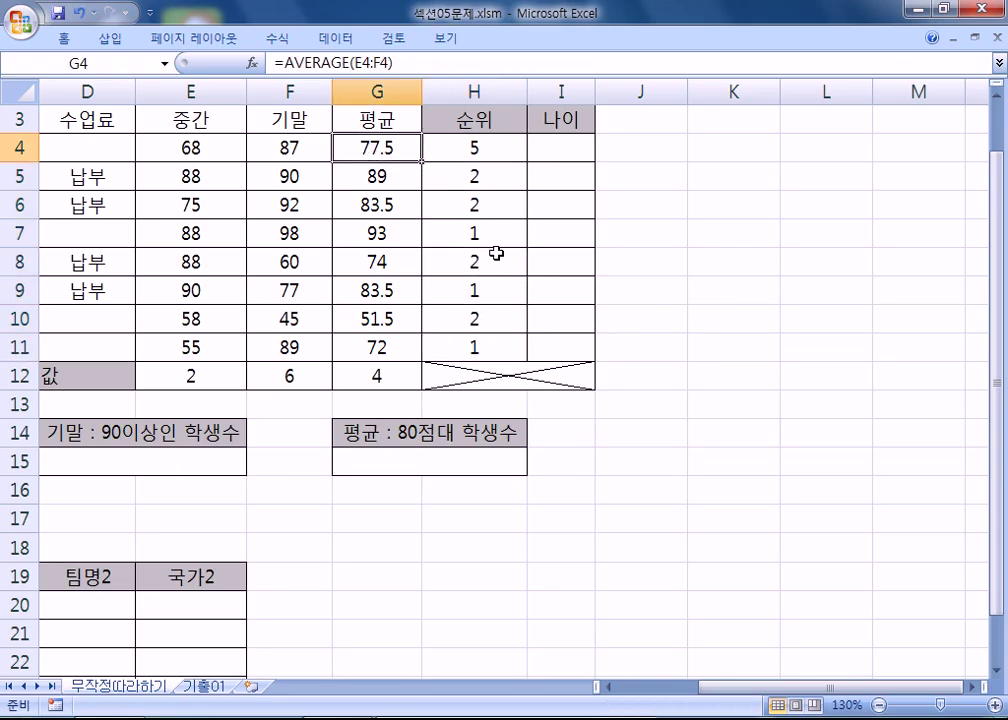
pyautogui.press('F2')
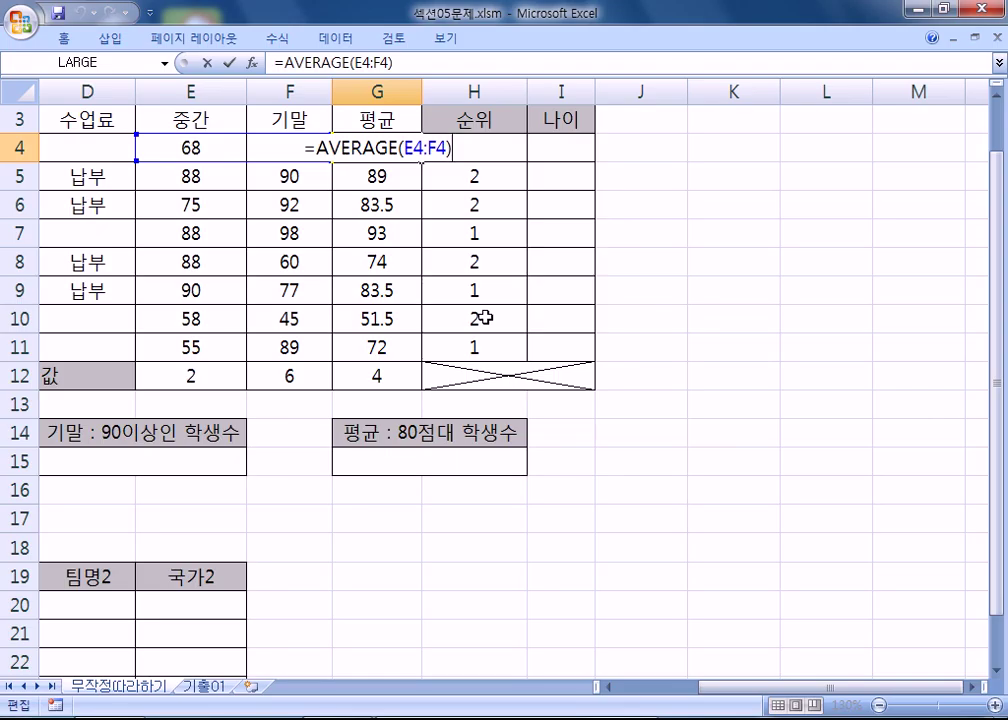
pyautogui.press('Escape')
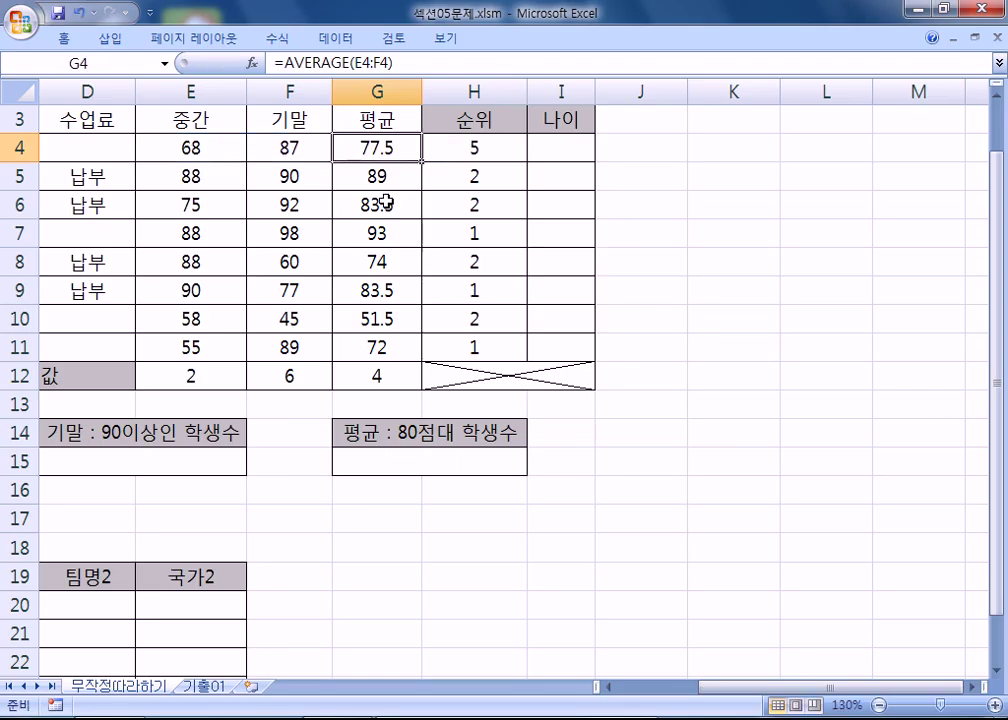
pyautogui.press('F2')
pyautogui.press('Escape')
pyautogui.click(156, 148)
pyautogui.moveTo(156, 148); pyautogui.dragTo(300, 148)
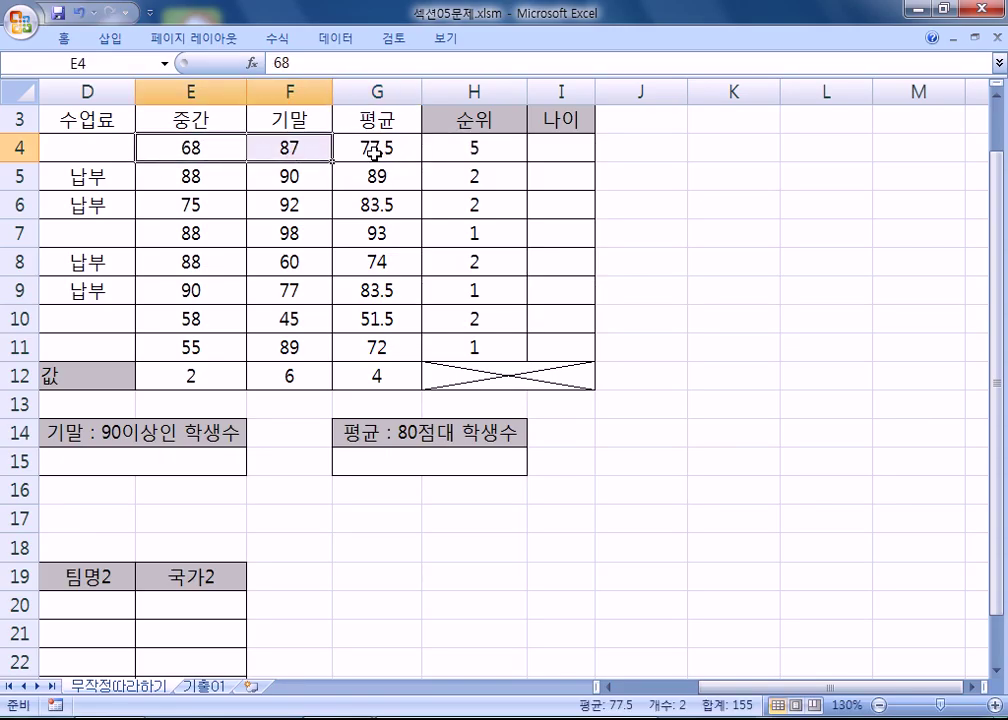
pyautogui.click(376, 148)
pyautogui.press('F2')
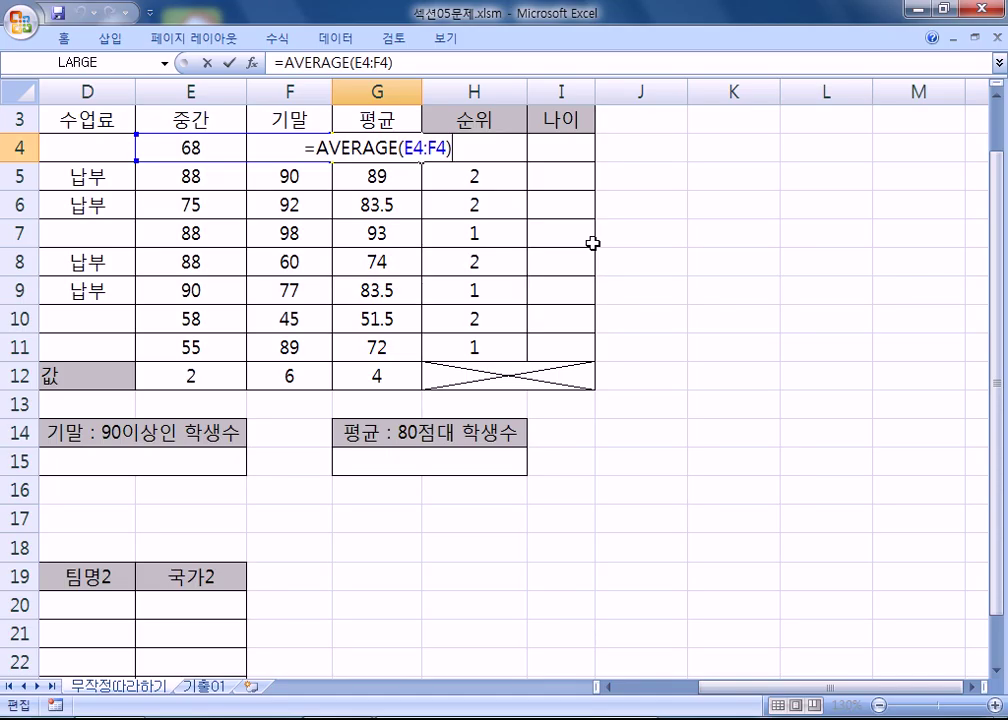
pyautogui.press('Escape')
pyautogui.moveTo(160, 150); pyautogui.dragTo(300, 150)
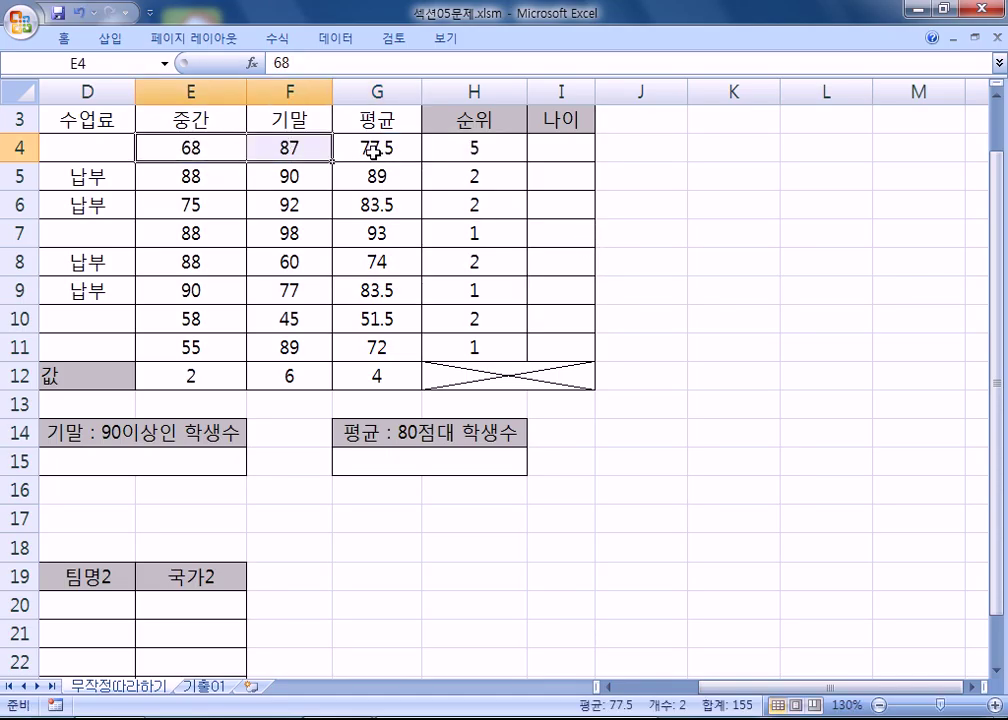
pyautogui.click(373, 150)
# - Clear the averages in G5:G11 and refill them by copying the G4 formula down to G11
pyautogui.moveTo(381, 182); pyautogui.dragTo(358, 345)
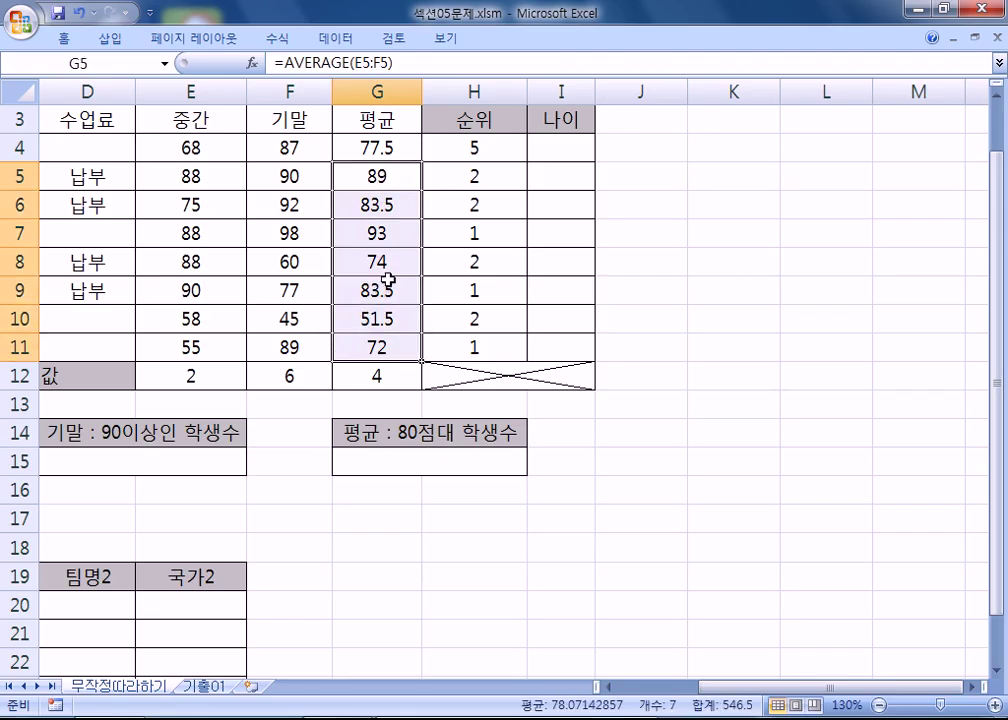
pyautogui.press('Delete')
pyautogui.click(410, 150)
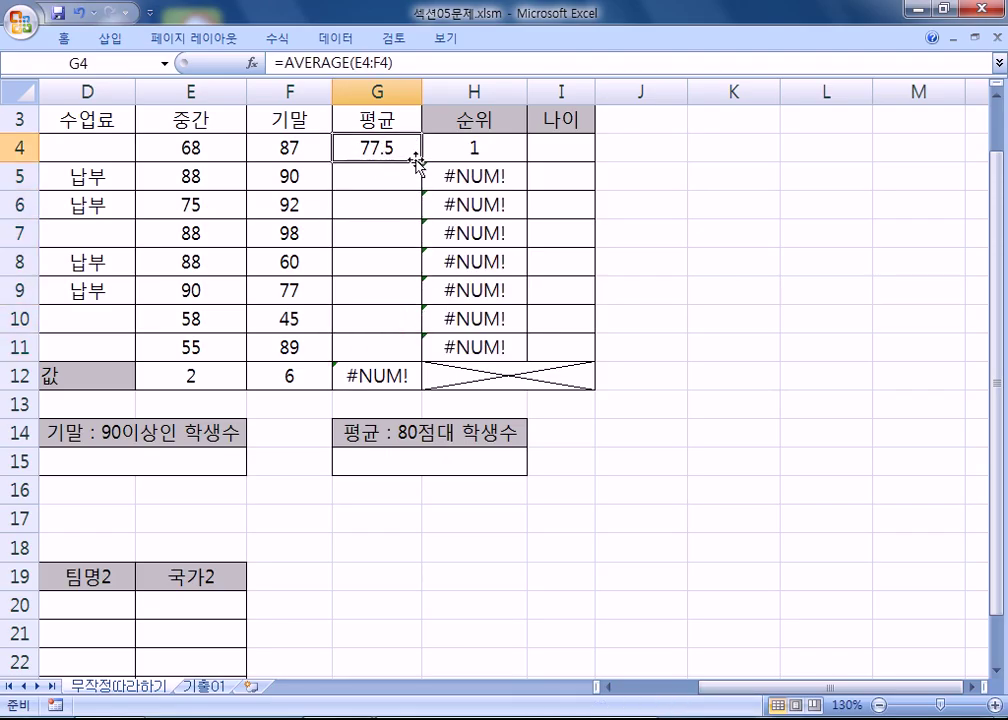
pyautogui.moveTo(421, 161); pyautogui.dragTo(414, 358)
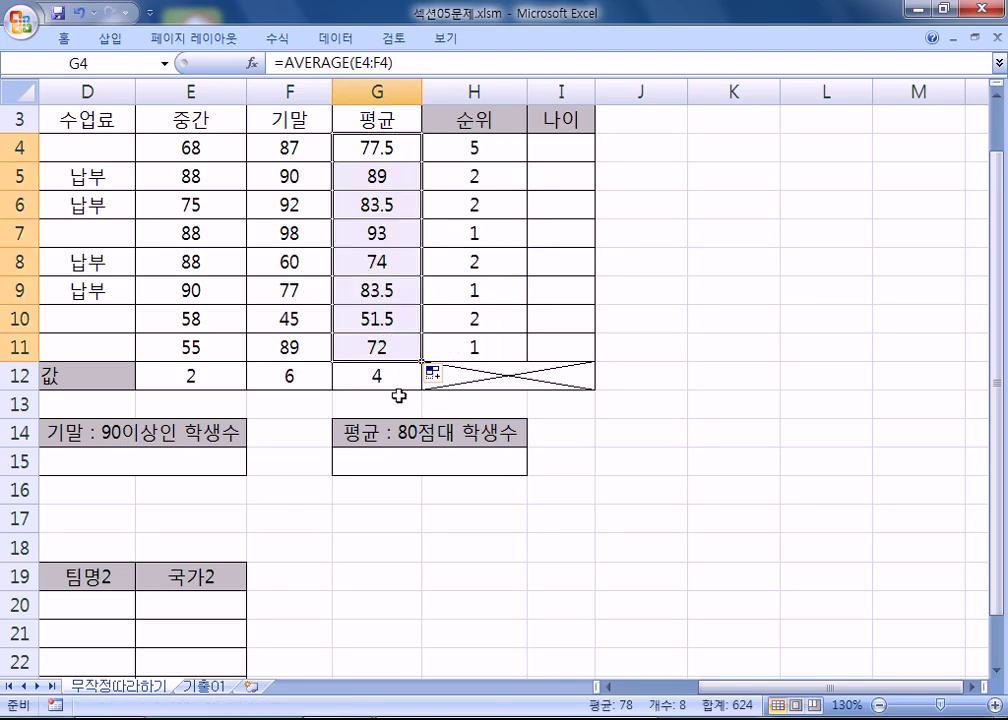
# - Widen the 기말 and 평균 columns to make room for displaying the AVERAGE formula in G4
pyautogui.click(360, 152)
pyautogui.press('F2')
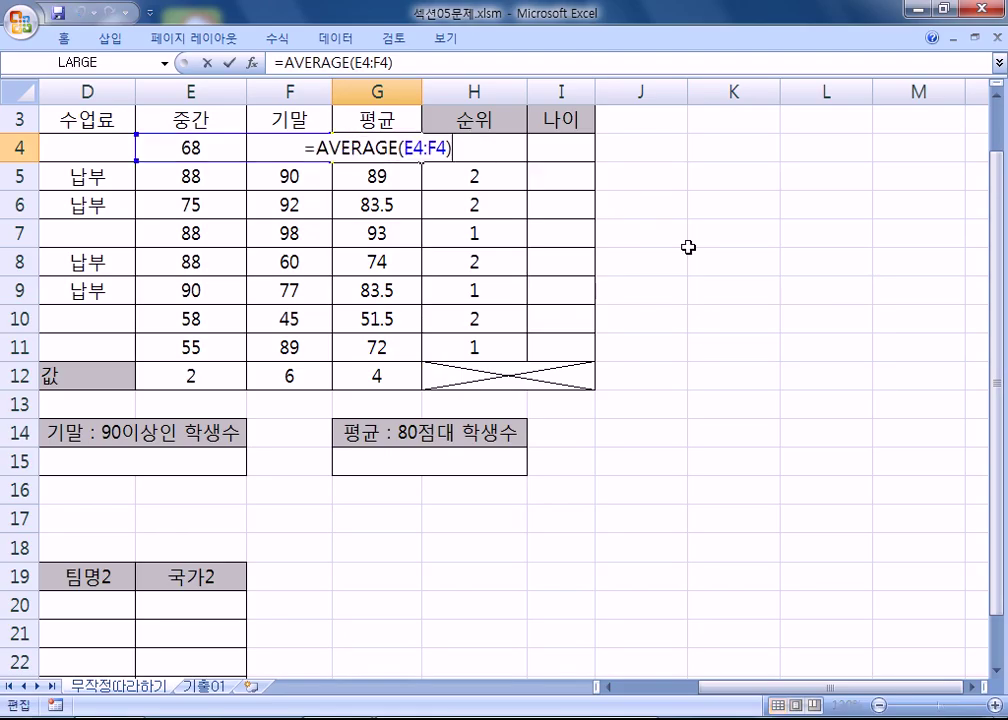
pyautogui.press('Escape')
pyautogui.moveTo(332, 88); pyautogui.dragTo(360, 88)
pyautogui.moveTo(450, 90); pyautogui.dragTo(492, 90)
pyautogui.press('F2')
pyautogui.press('Escape')
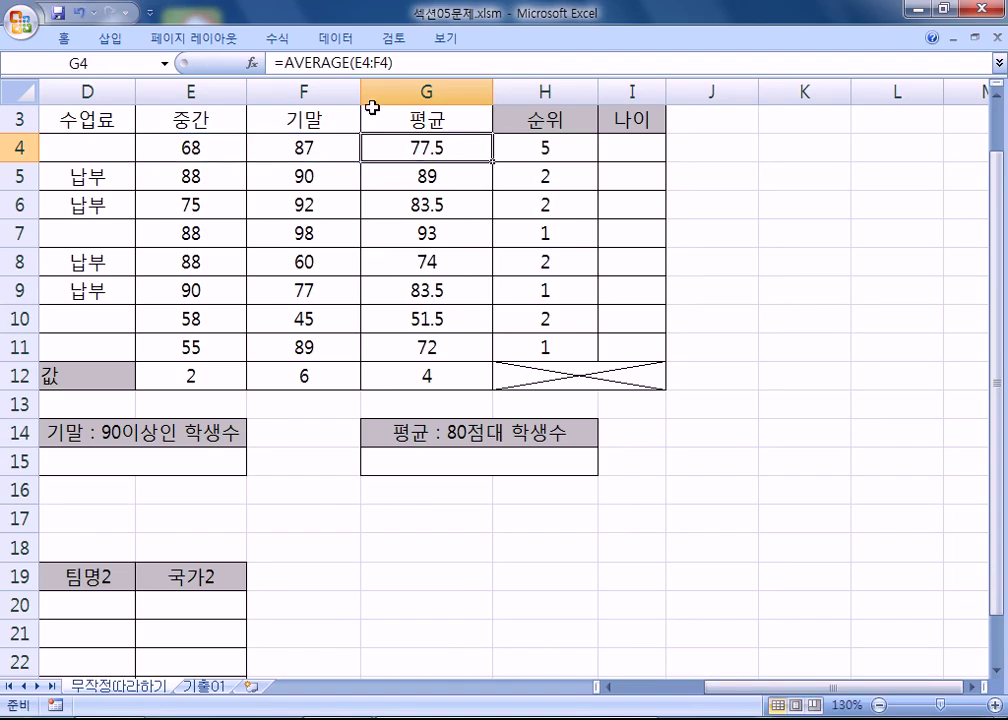
pyautogui.moveTo(500, 90); pyautogui.dragTo(513, 90)
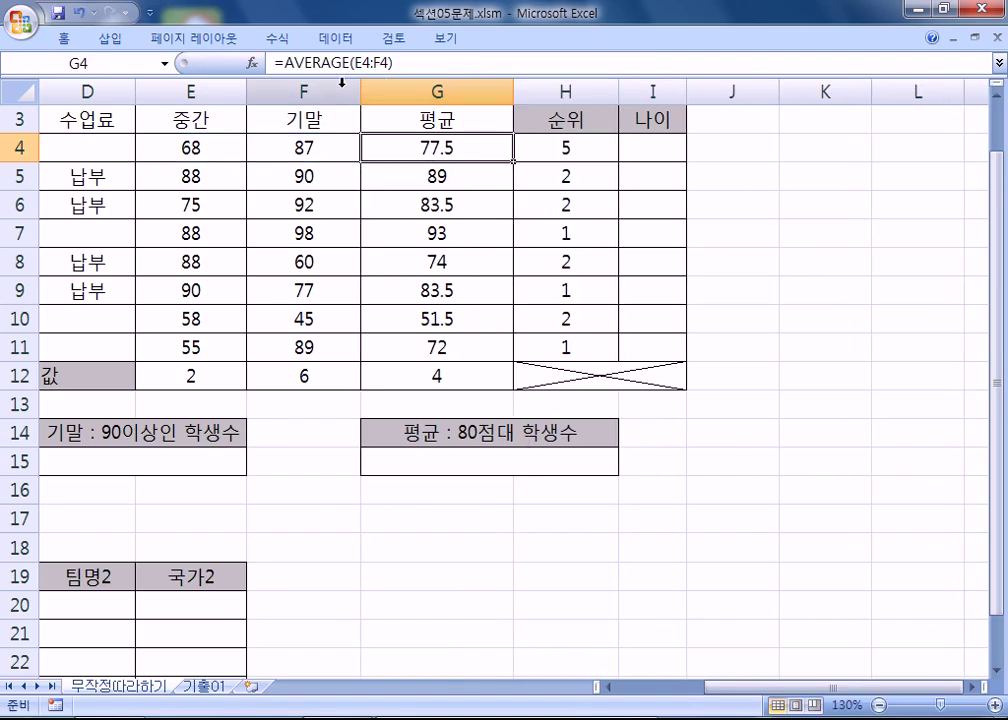
# - Readjust the 기말 column's width and check the in-cell display of the AVERAGE formula in G4
pyautogui.moveTo(360, 90); pyautogui.dragTo(332, 97)
pyautogui.press('F2')
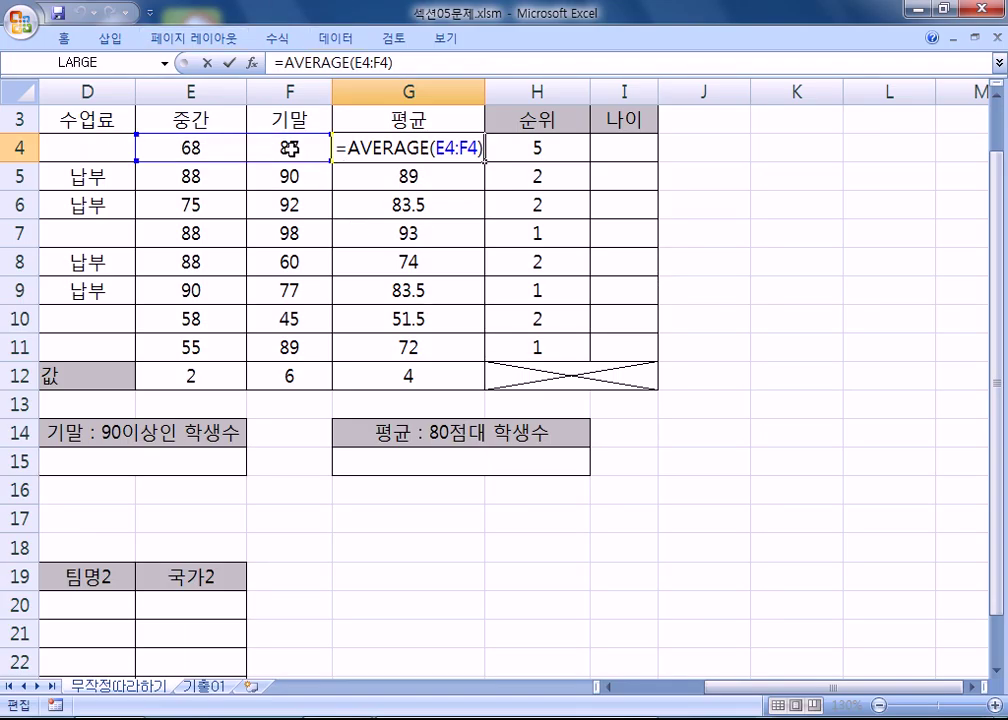
pyautogui.click(229, 62)
pyautogui.moveTo(330, 95); pyautogui.dragTo(353, 95)
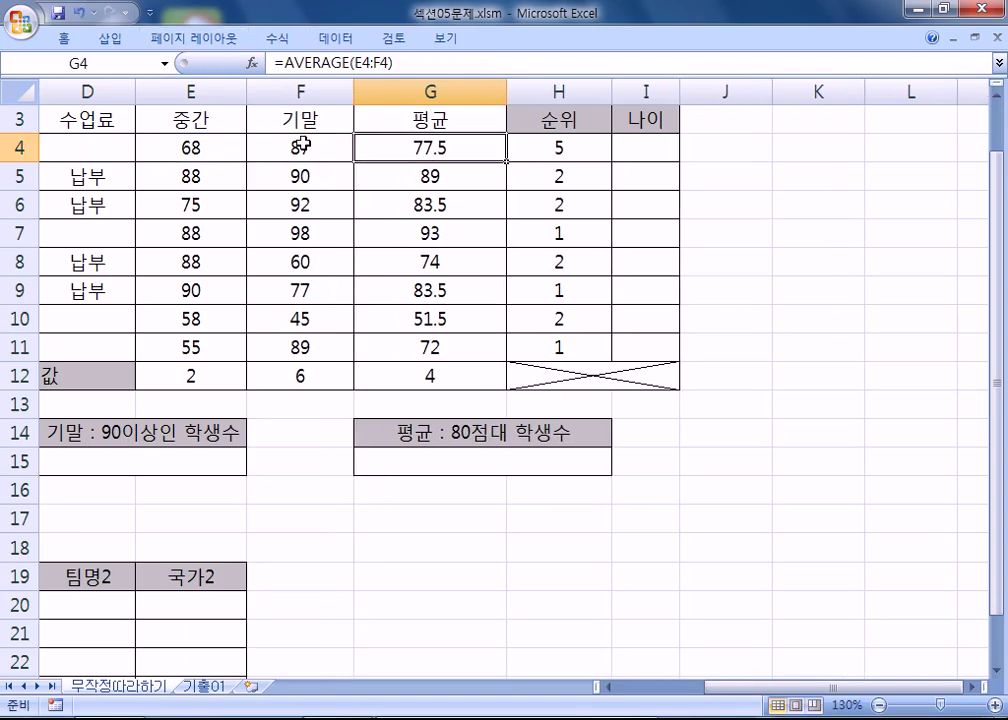
pyautogui.doubleClick(445, 140)
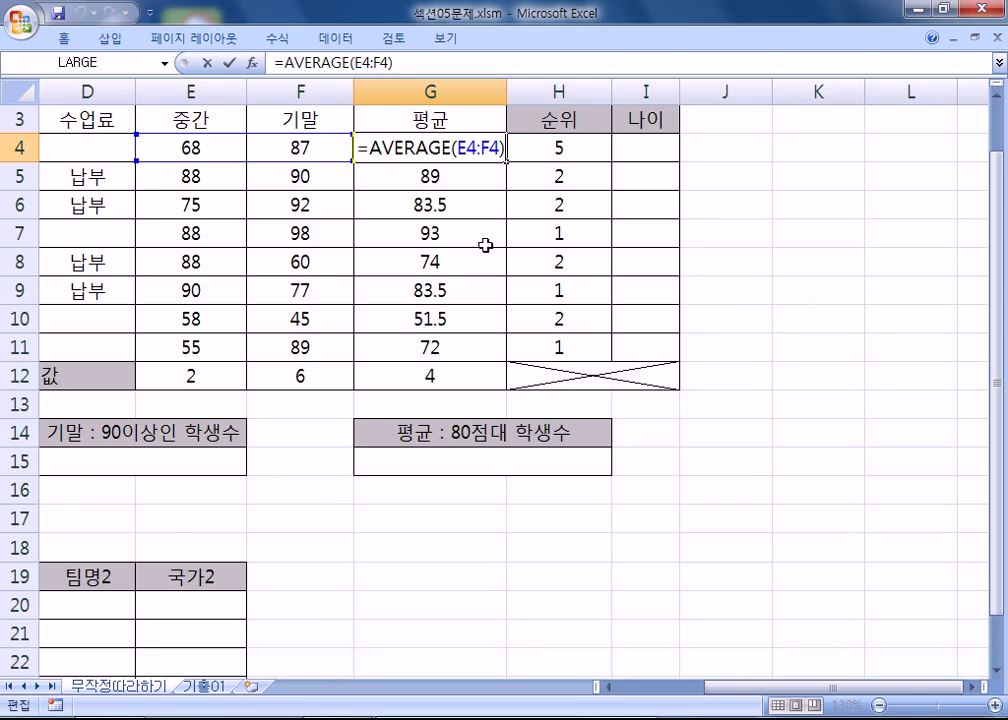
pyautogui.press('Escape')
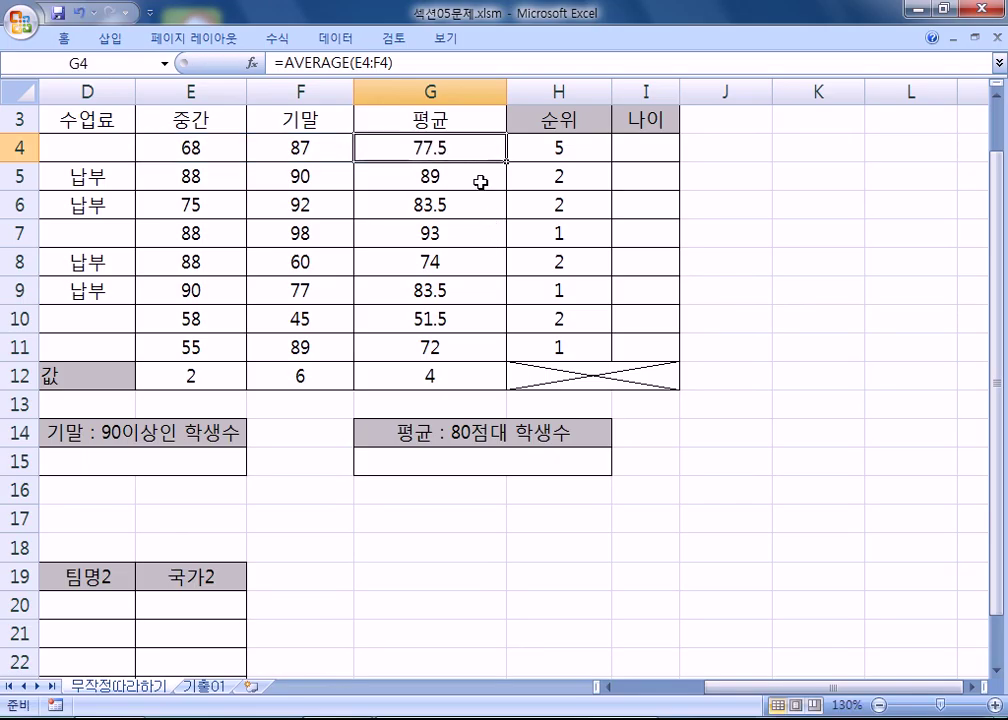
# - Clear the 평균 formulas in G5:G11 and the 순위 formulas in H5:H11, keeping only those in row 4
pyautogui.click(479, 178)
pyautogui.moveTo(472, 178); pyautogui.dragTo(441, 348)
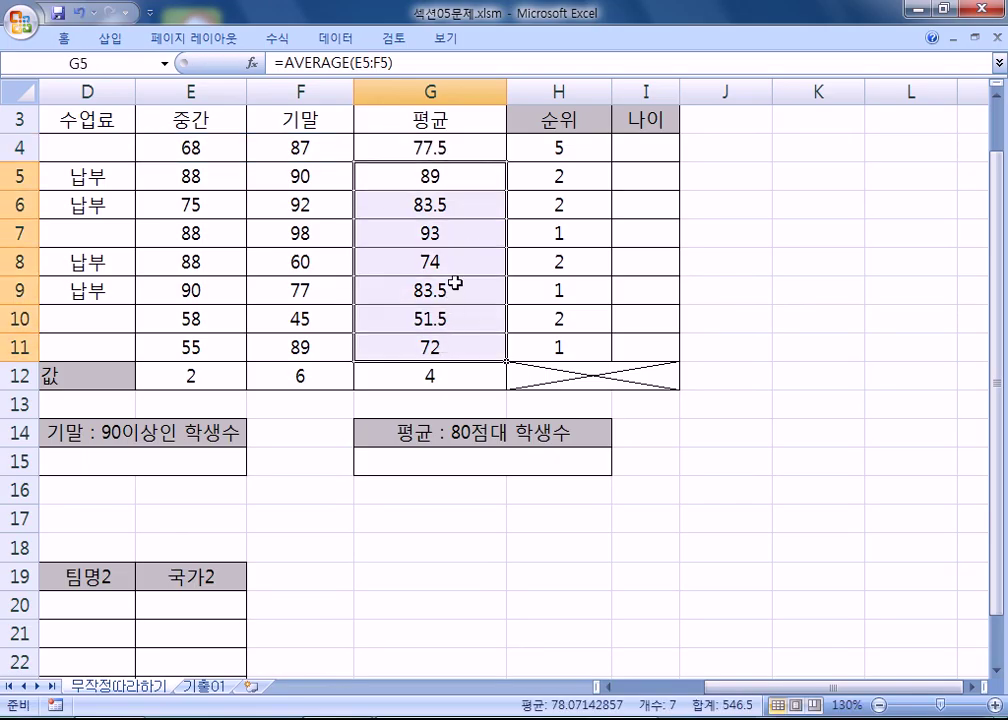
pyautogui.press('Delete')
pyautogui.click(452, 142)
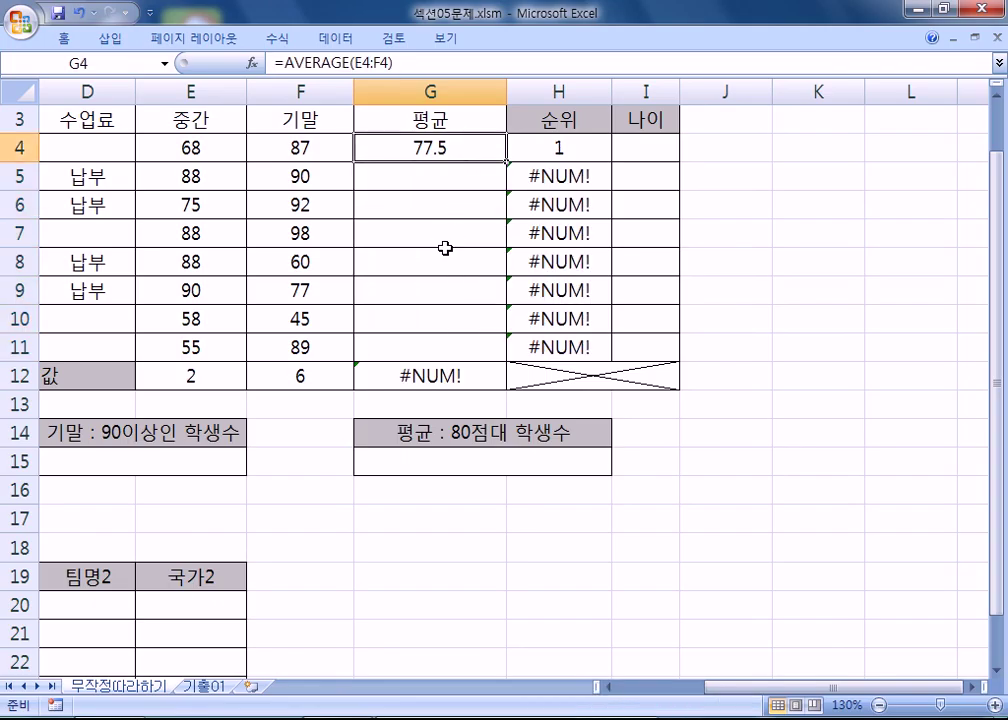
pyautogui.moveTo(560, 178); pyautogui.dragTo(565, 344)
pyautogui.press('Delete')
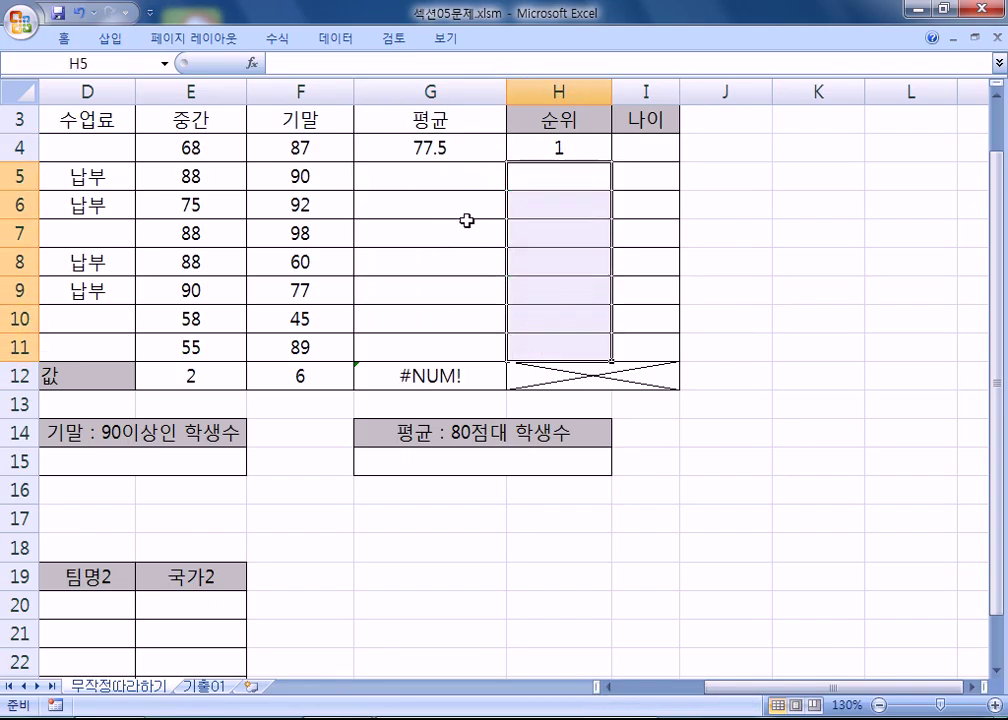
# - Highlight the source scores E4:F4 and fill the AVERAGE formula from G4 down to G11
pyautogui.click(437, 170)
pyautogui.click(427, 152)
pyautogui.click(220, 148)
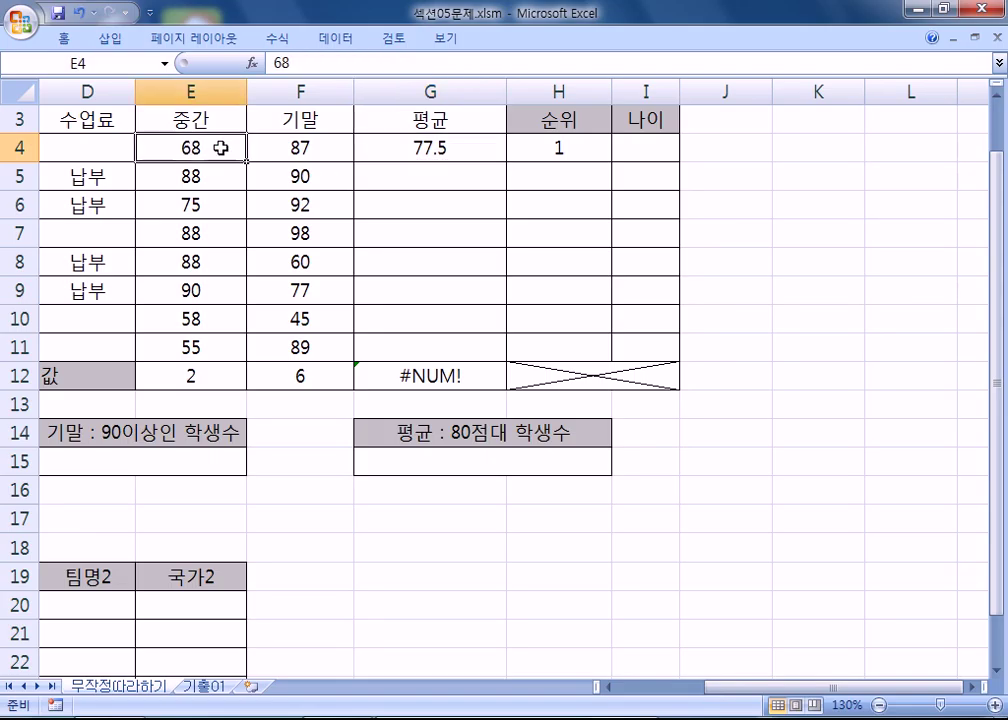
pyautogui.moveTo(220, 148); pyautogui.dragTo(293, 146)
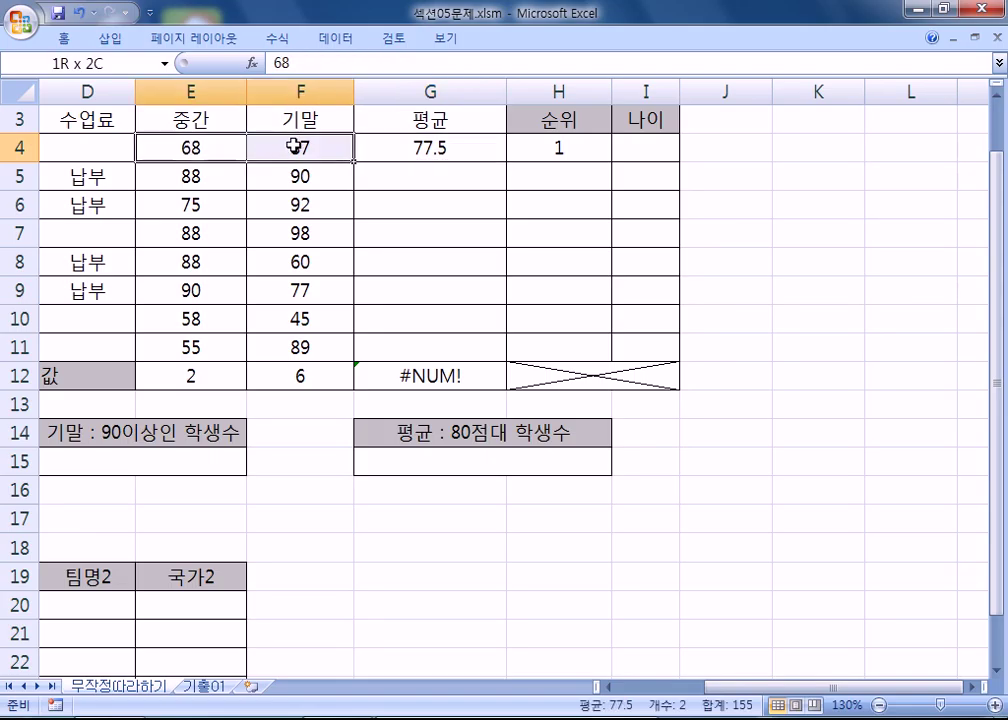
pyautogui.click(378, 170)
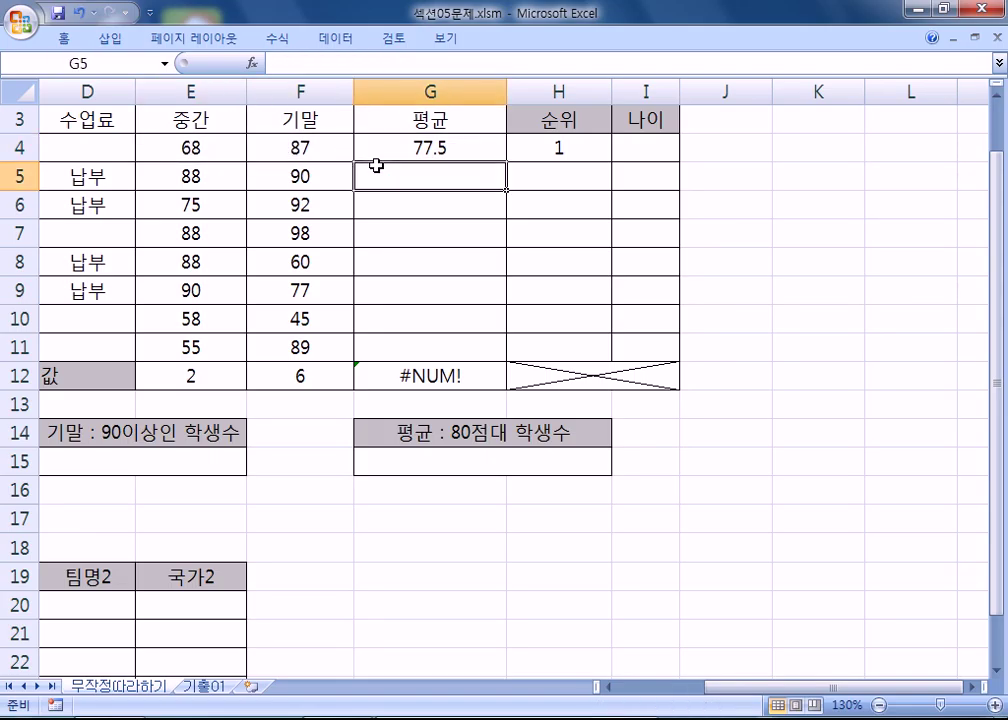
pyautogui.click(470, 147)
pyautogui.moveTo(506, 162); pyautogui.dragTo(508, 345)
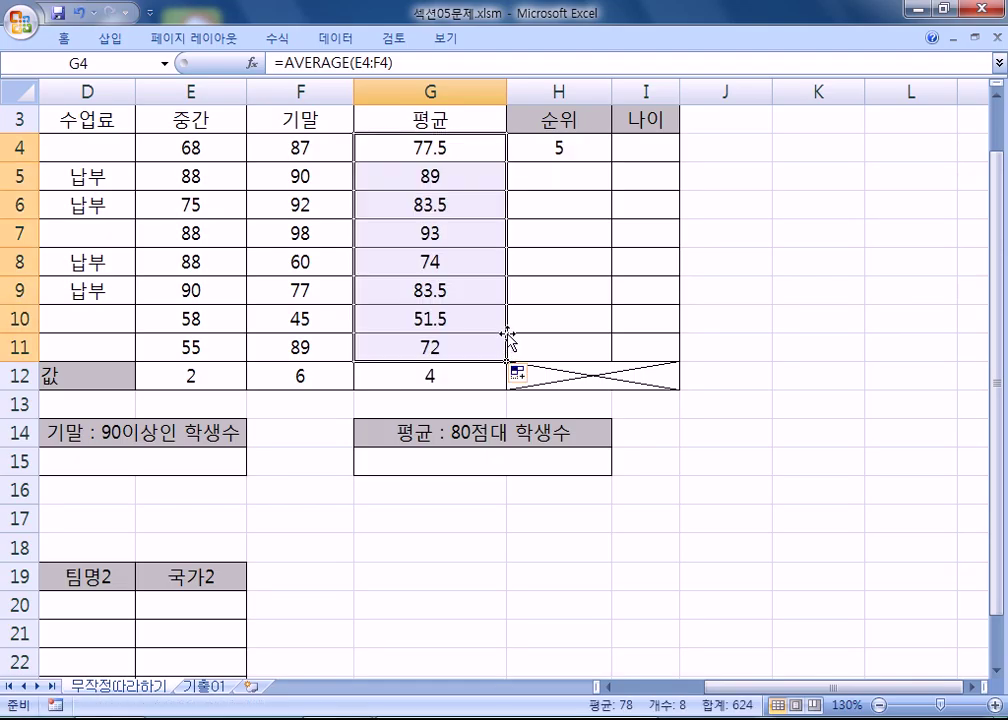
# - Examine how the cell references changed in the copied AVERAGE formulas in G5 and G11
pyautogui.click(460, 179)
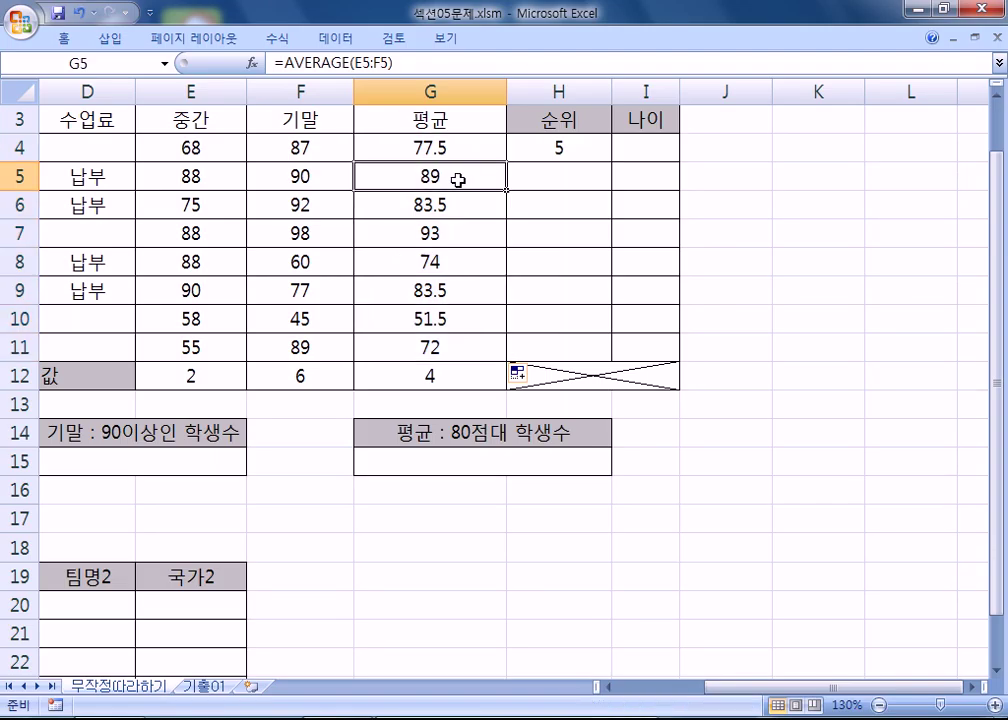
pyautogui.press('F2')
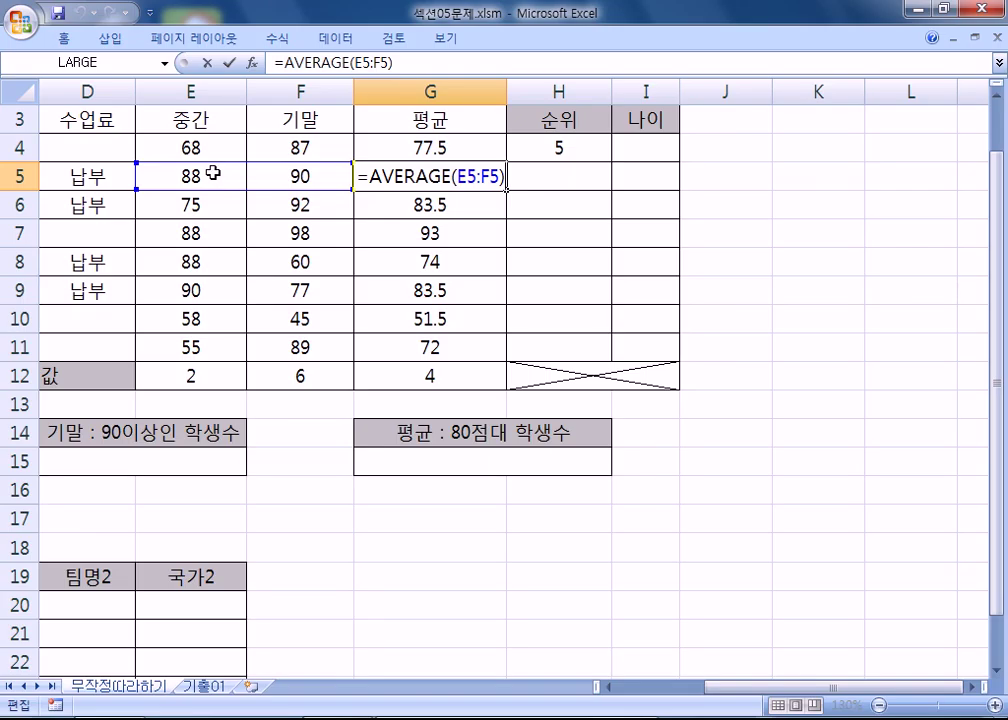
pyautogui.press('Escape')
pyautogui.click(413, 352)
pyautogui.press('F2')
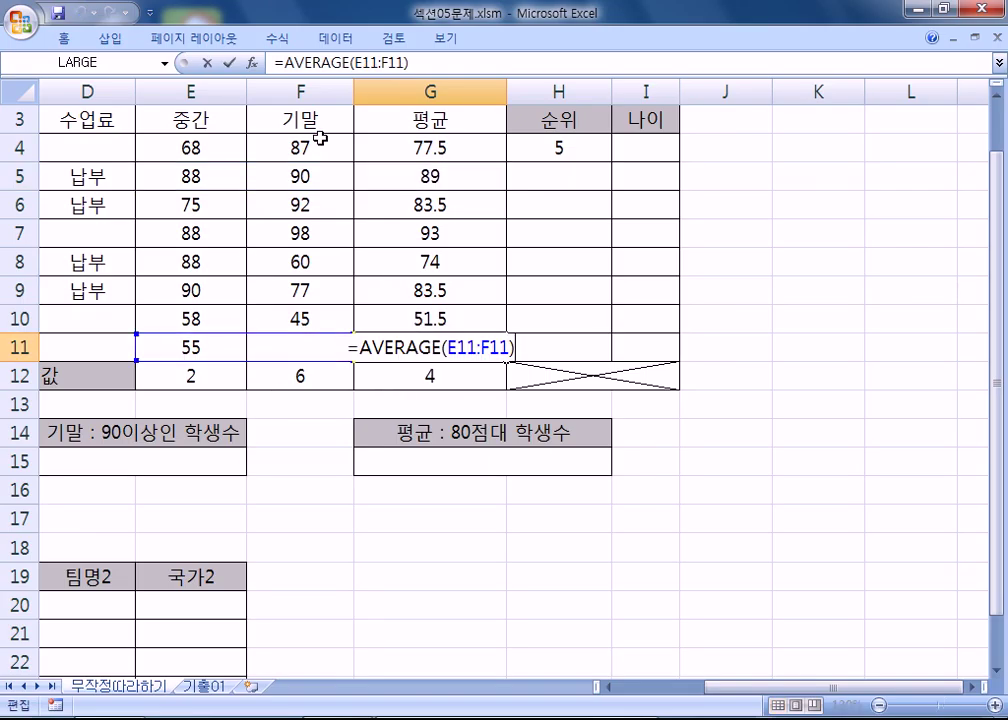
pyautogui.press('Escape')
# - Fill the RANK formula from H4 down to H11 and select the last copy in H11
pyautogui.click(596, 151)
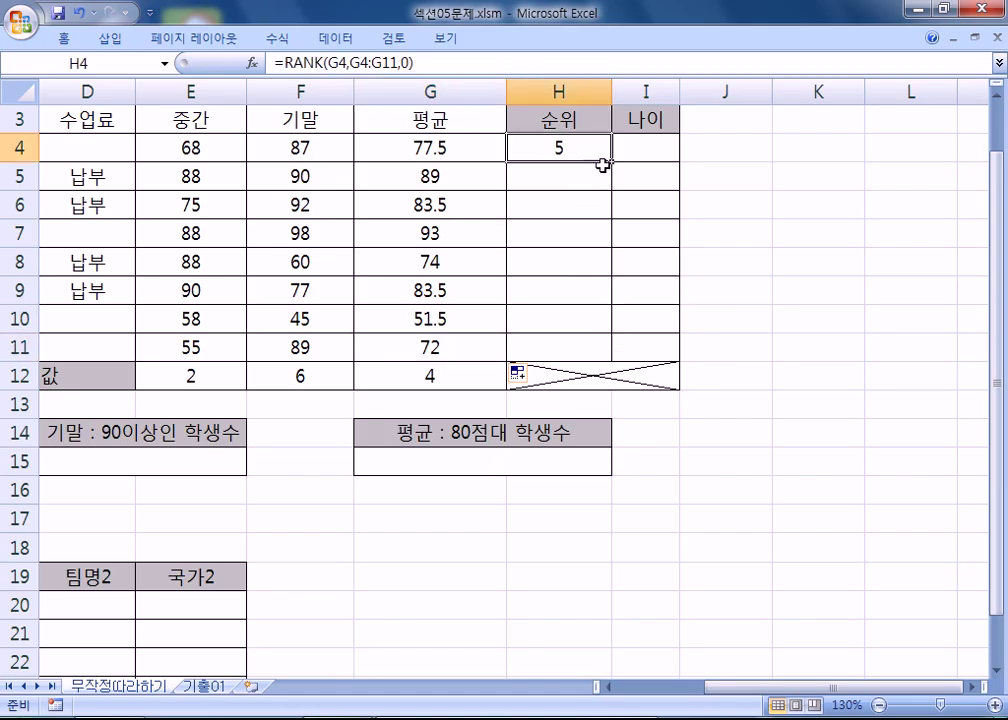
pyautogui.moveTo(611, 161); pyautogui.dragTo(606, 354)
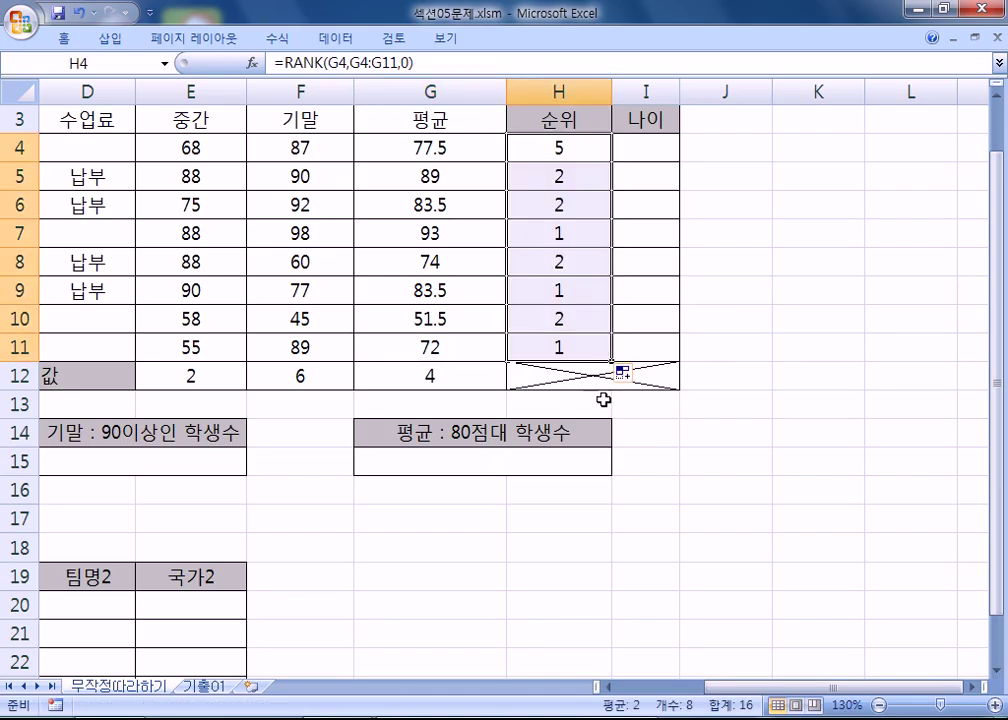
pyautogui.click(585, 350)
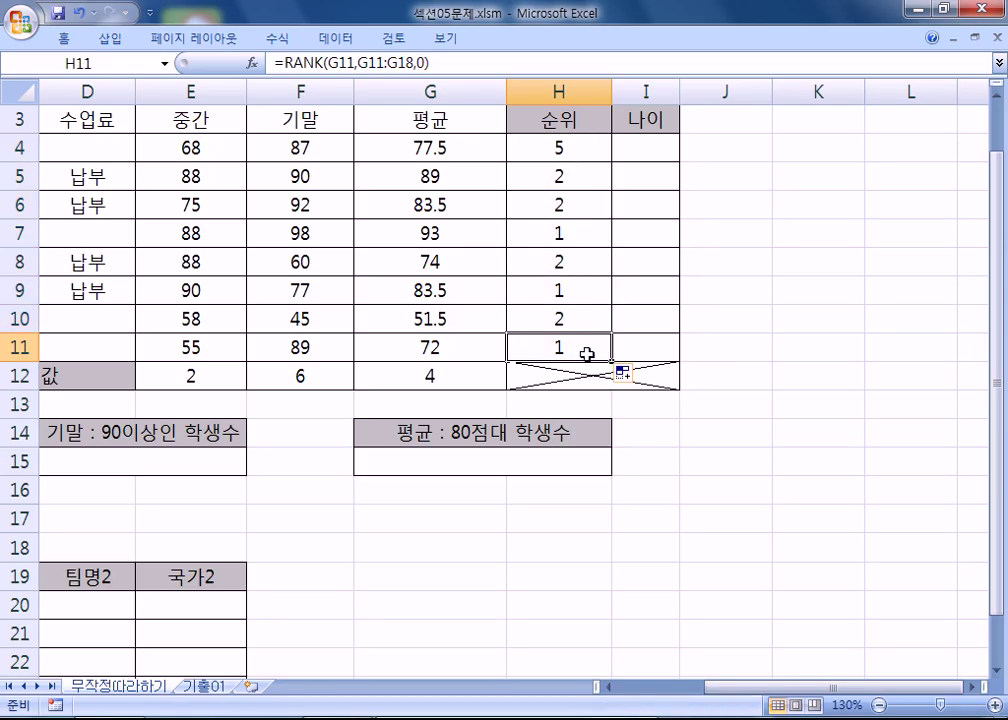
# - Examine the number argument G4 in the RANK formula of H4 against the first student's 평균 cell
pyautogui.click(589, 142)
pyautogui.doubleClick(589, 142)
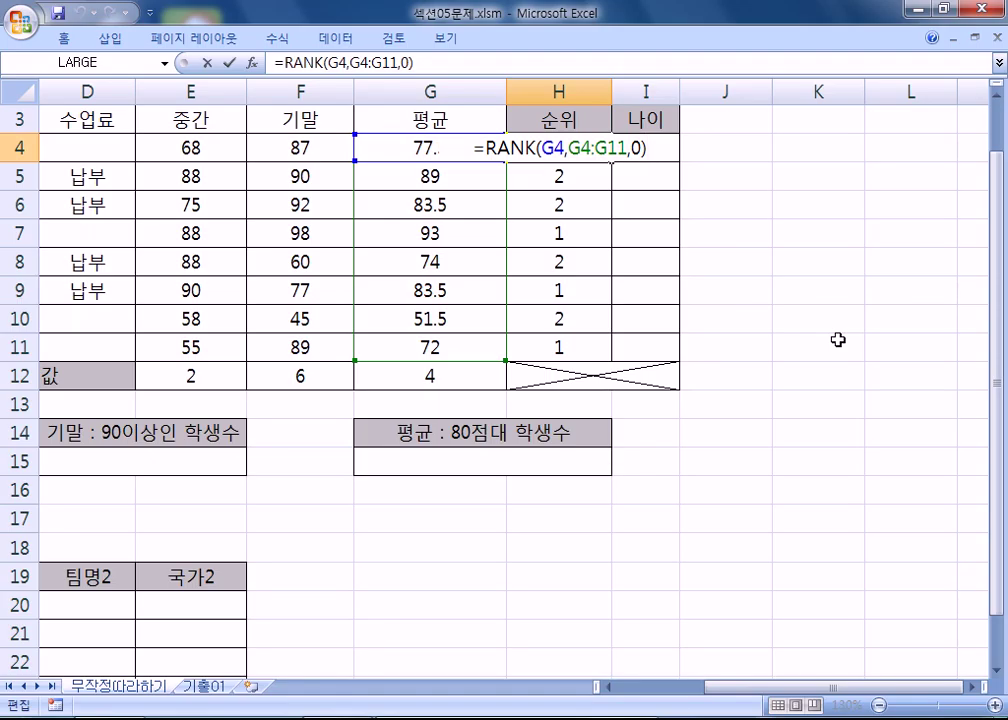
pyautogui.doubleClick(552, 148)
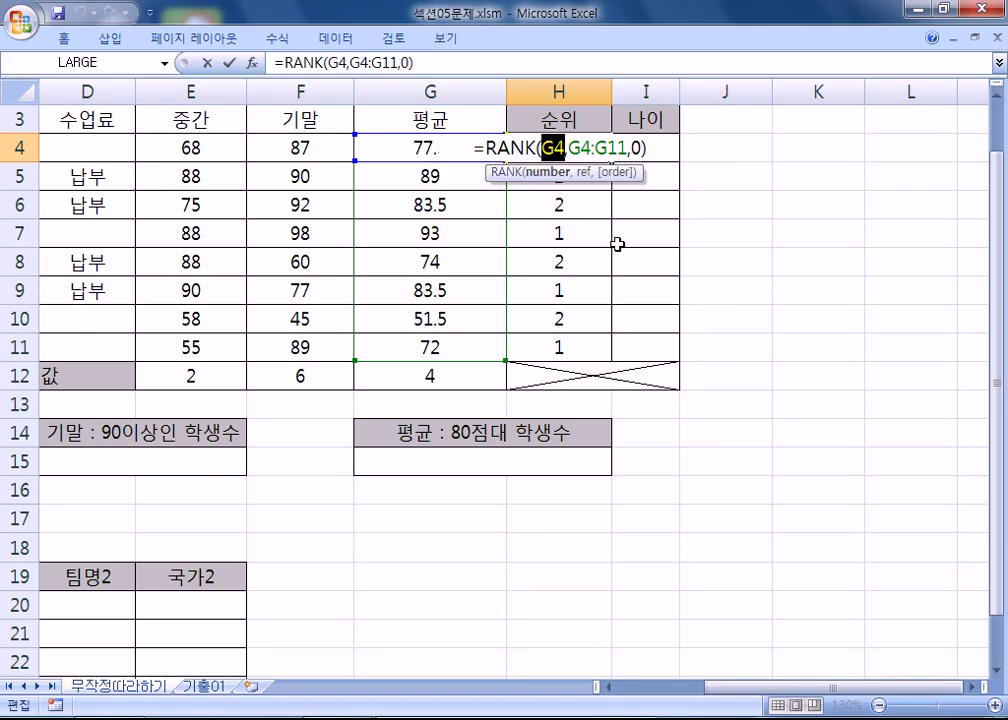
pyautogui.press('Escape')
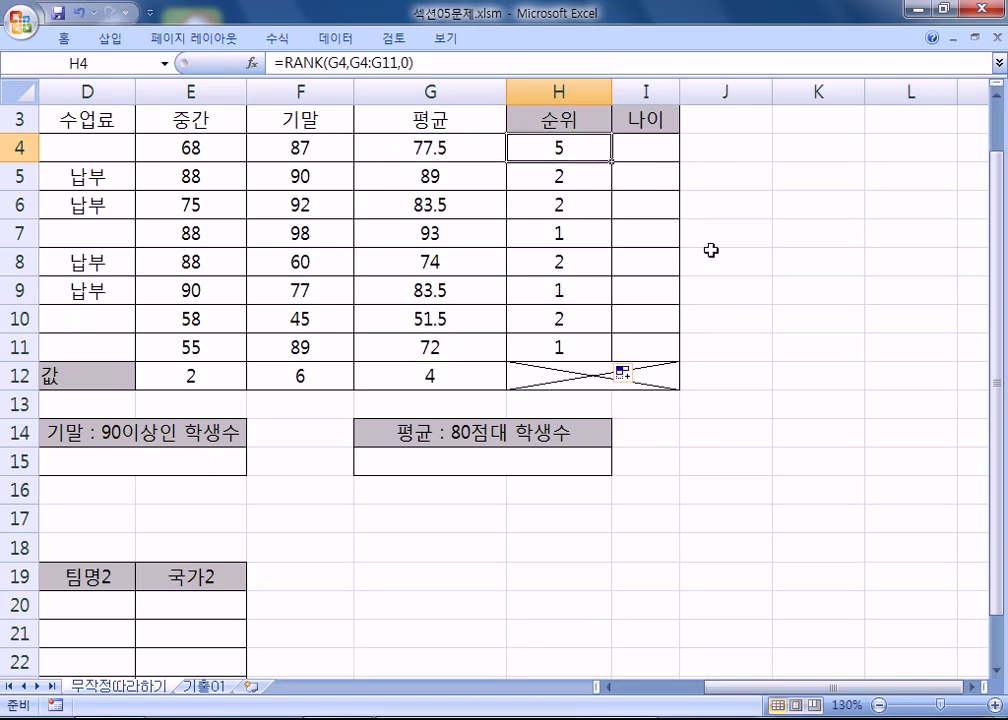
pyautogui.click(425, 148)
pyautogui.click(573, 151)
# - Open the RANK formula in H4 and step through its arguments to review the value and the reference range
pyautogui.doubleClick(538, 143)
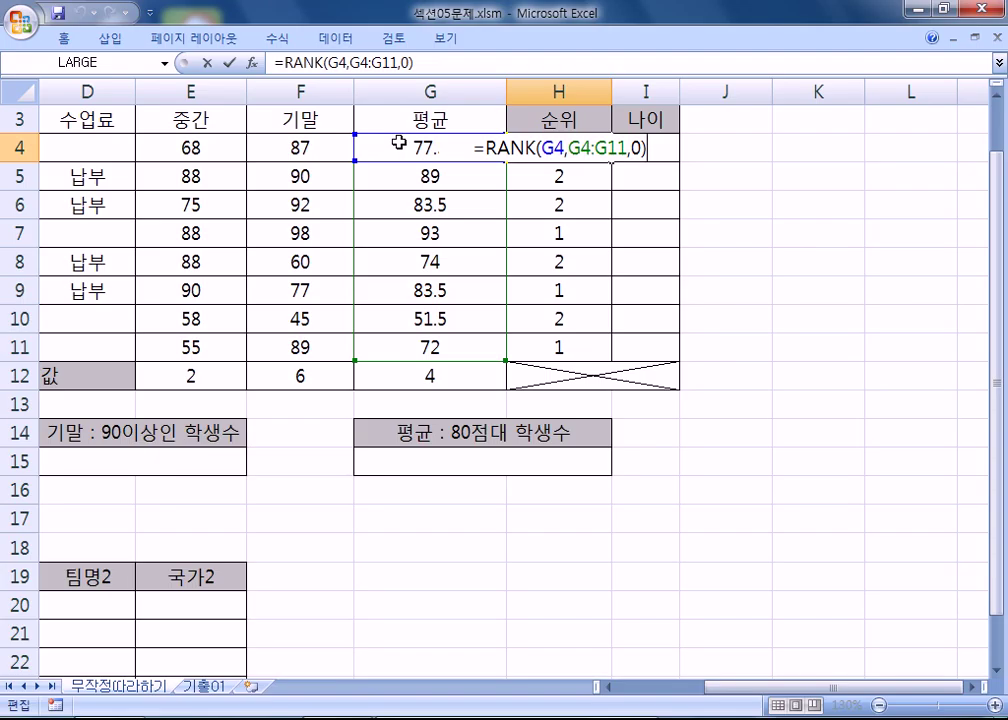
pyautogui.press('Left')
pyautogui.press('Left')
pyautogui.press('Left')
pyautogui.press('Left')
pyautogui.press('Left')
pyautogui.press('Left')
pyautogui.press('Left')
pyautogui.press('Left')
pyautogui.press('Left')
pyautogui.press('Left')
pyautogui.press('Left')
pyautogui.press('Left')
pyautogui.press('Left')
pyautogui.press('Left')
pyautogui.press('End')
# - Highlight the averages G4:G11 as the ranking's comparison range, and return to the RANK formula cell H4
pyautogui.moveTo(397, 144); pyautogui.dragTo(382, 347)
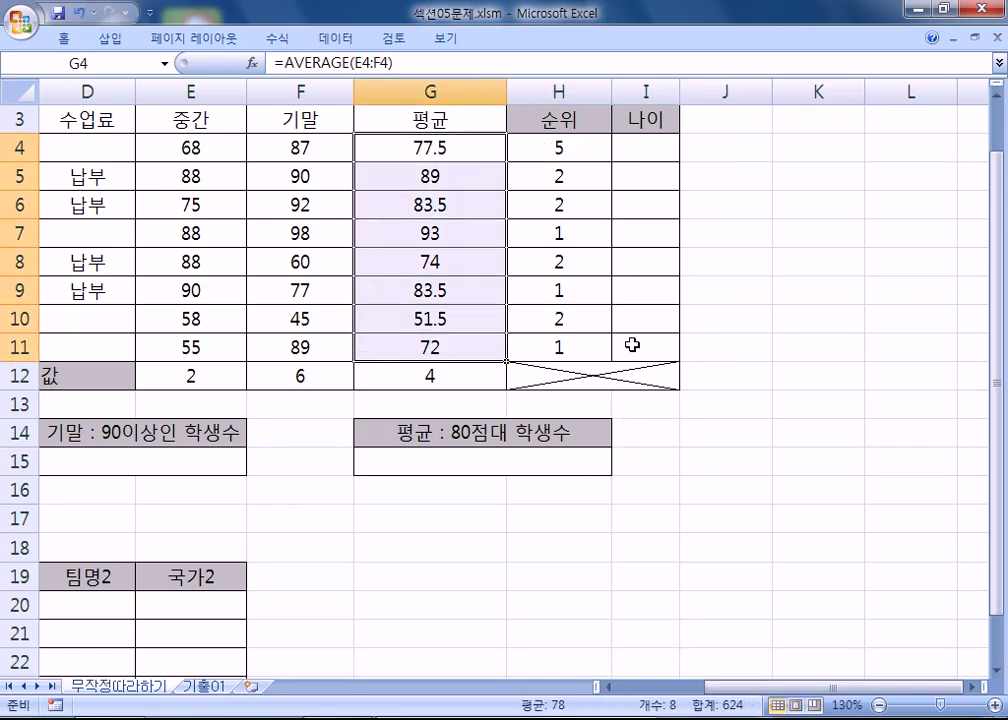
pyautogui.click(467, 143)
pyautogui.moveTo(467, 143); pyautogui.dragTo(476, 345)
pyautogui.click(569, 175)
pyautogui.click(580, 140)
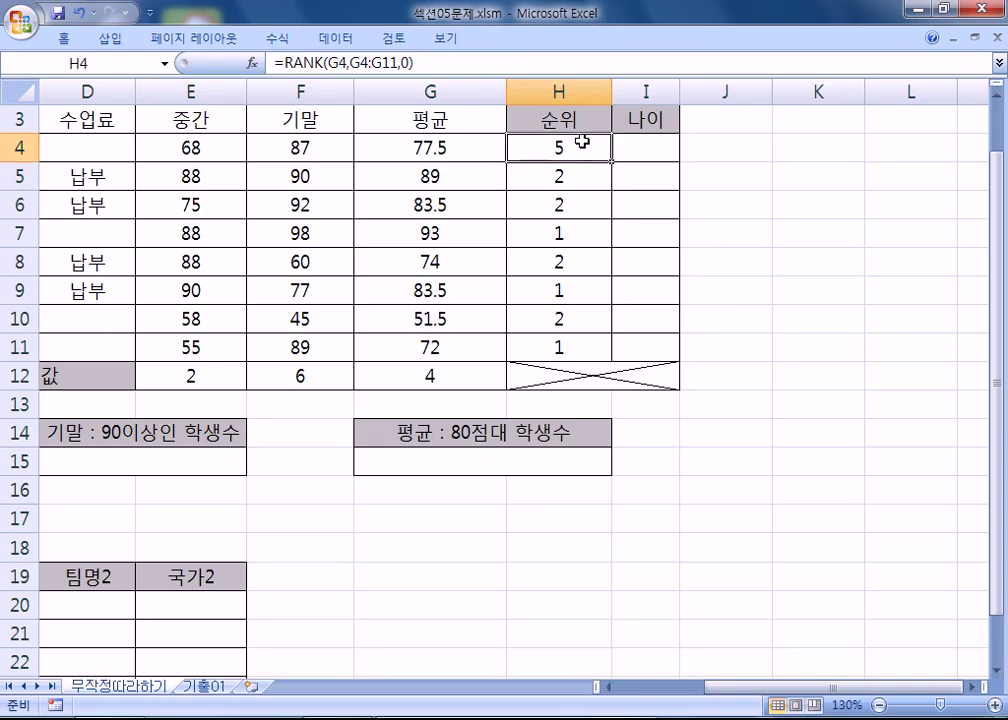
# - Examine the RANK formula in H5 and compare its reference range with the averages from G5 downward
pyautogui.click(407, 140)
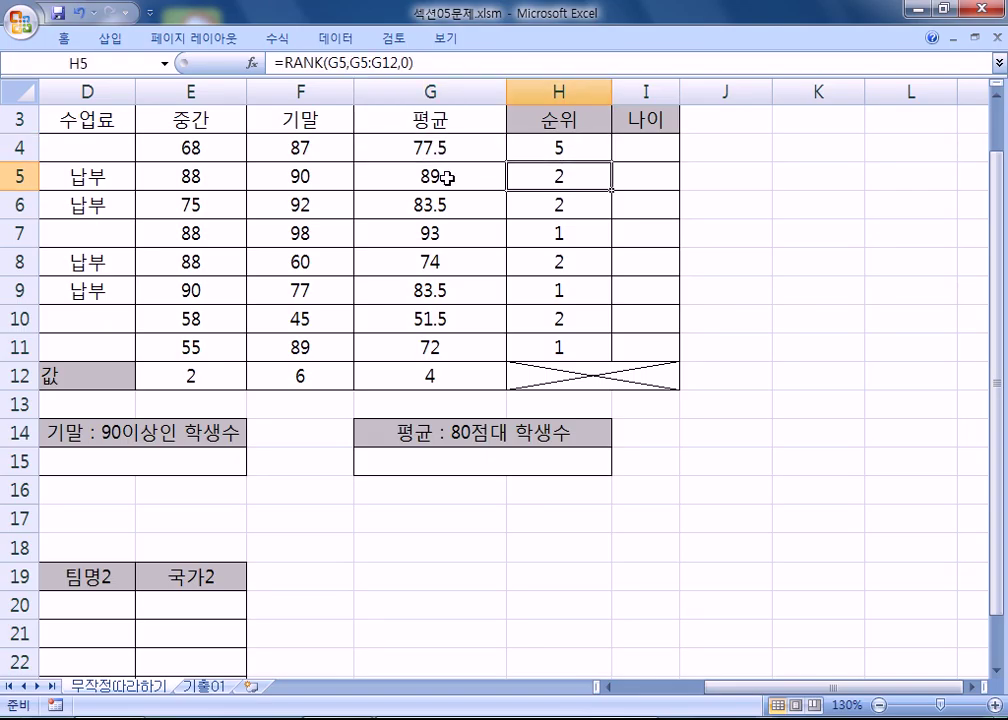
pyautogui.click(447, 178)
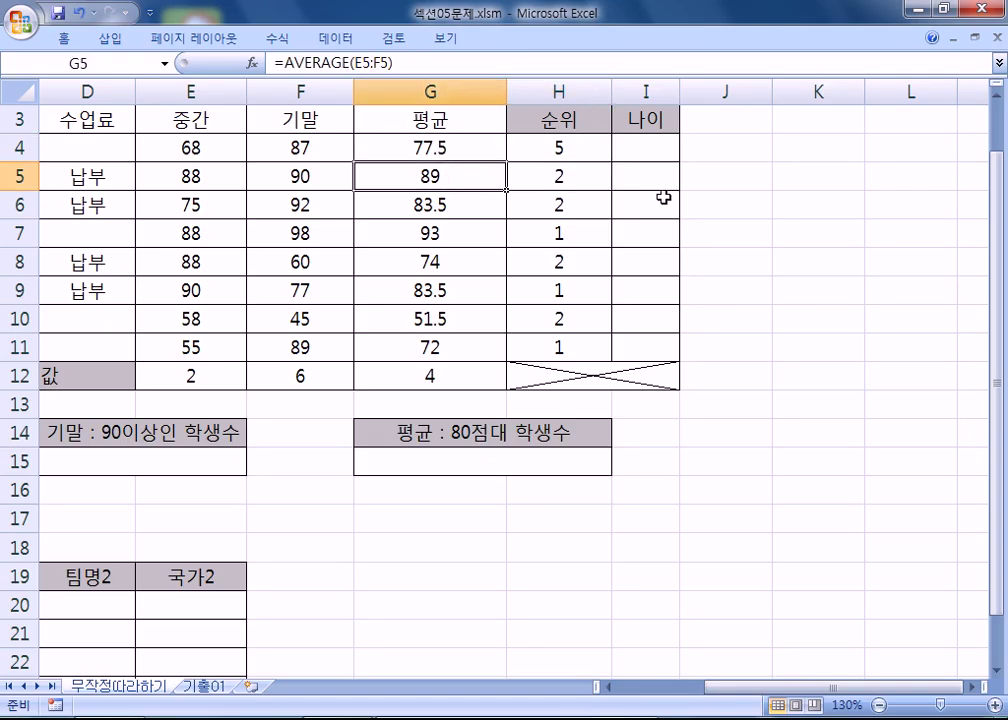
pyautogui.moveTo(455, 176); pyautogui.dragTo(436, 404)
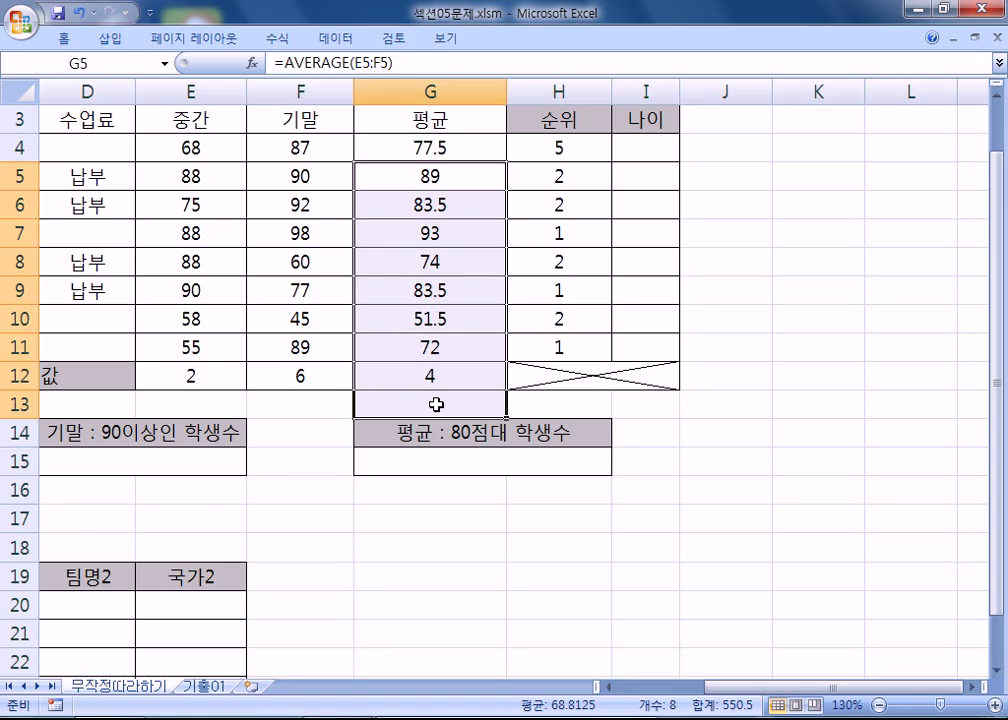
pyautogui.click(585, 176)
pyautogui.press('F2')
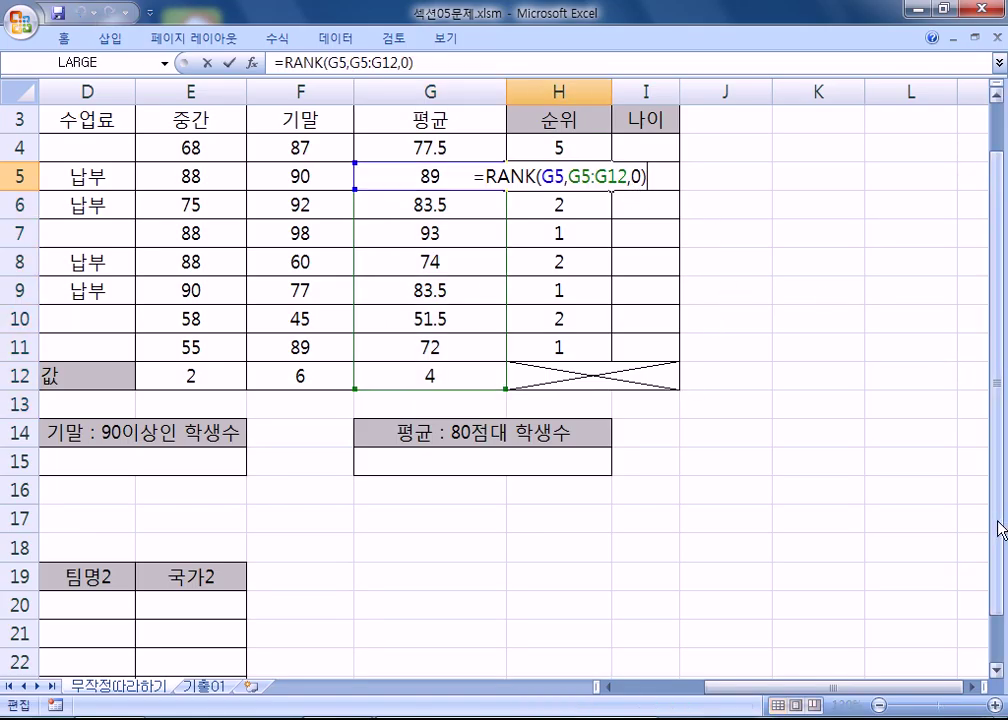
pyautogui.press('Escape')
# - Highlight the cells from G6 and from G11 downward, and inspect the range referenced by the RANK formula in H11
pyautogui.click(518, 198)
pyautogui.moveTo(429, 203); pyautogui.dragTo(413, 409)
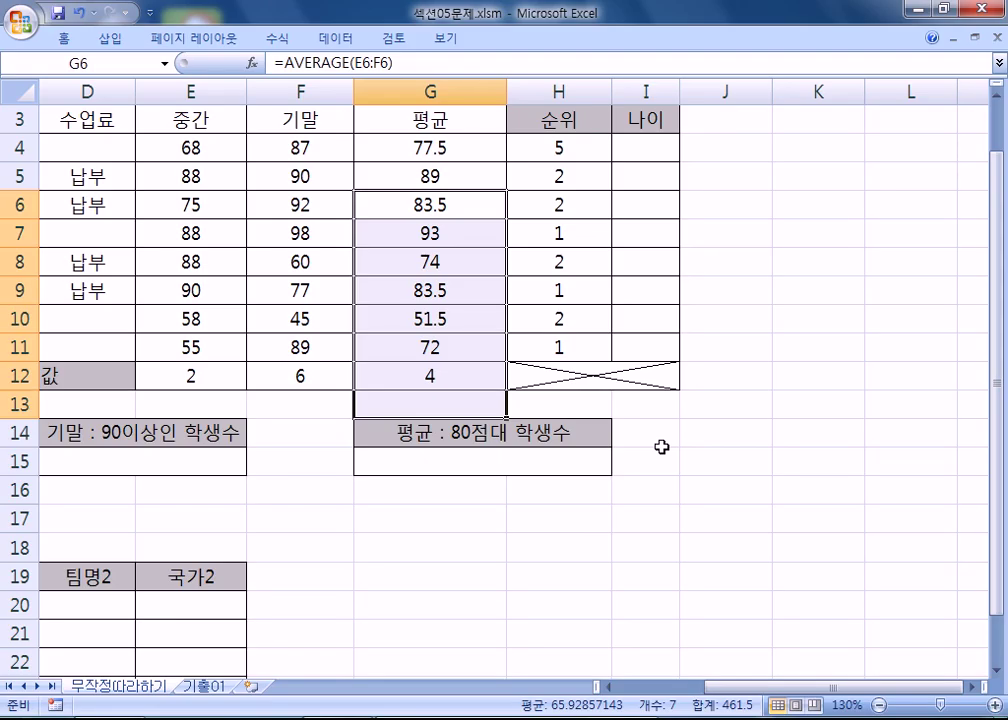
pyautogui.click(551, 345)
pyautogui.moveTo(468, 349); pyautogui.dragTo(410, 535)
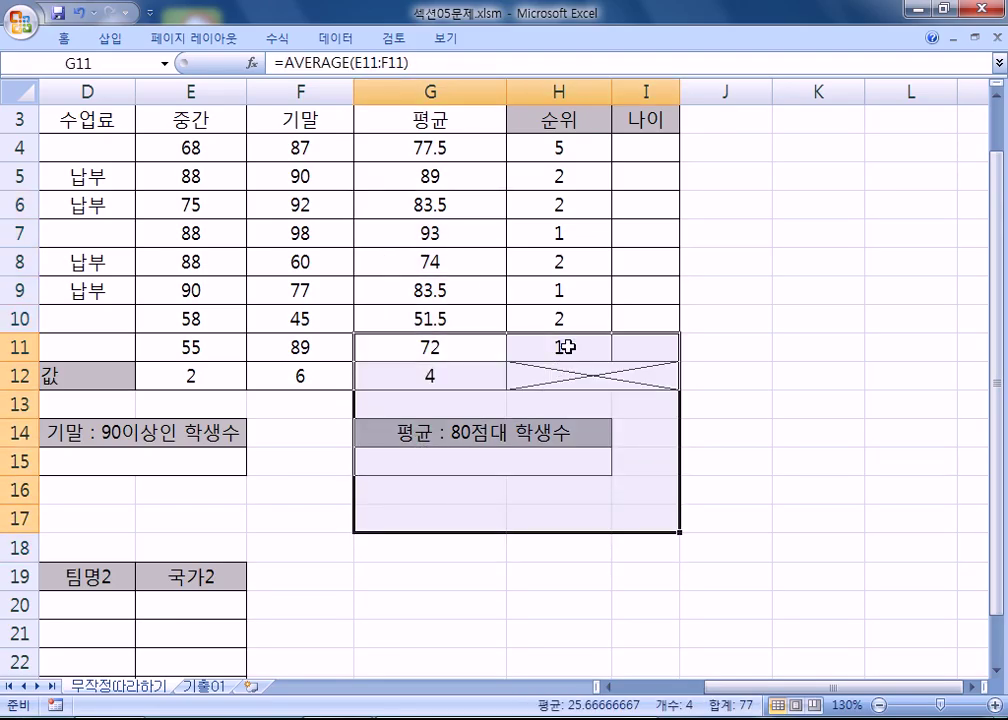
pyautogui.click(407, 349)
pyautogui.doubleClick(514, 352)
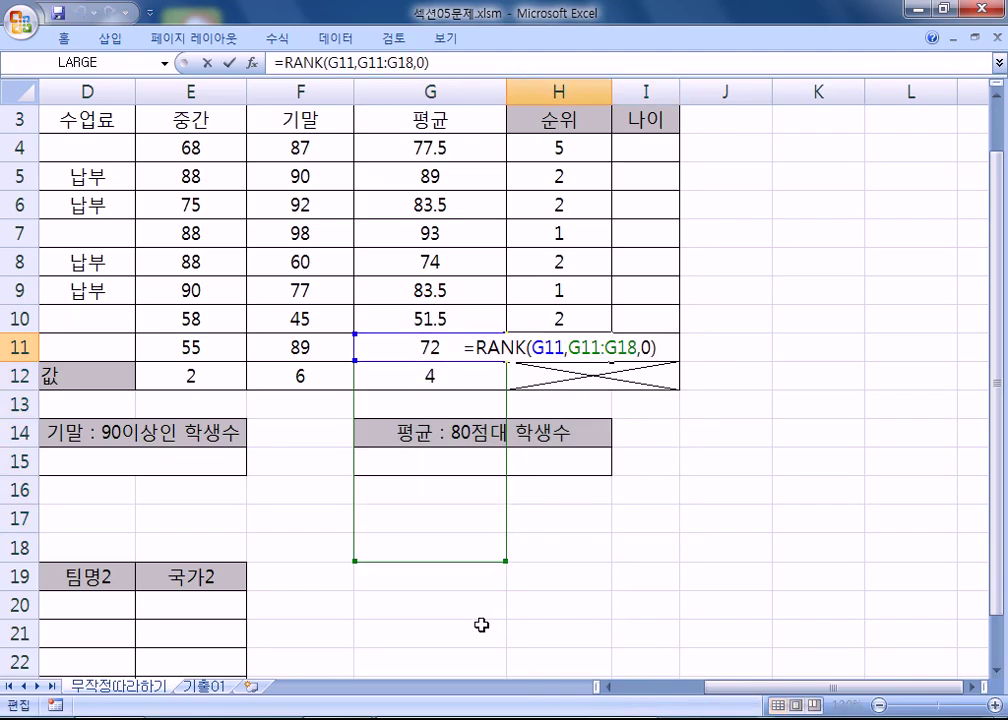
# - Open the RANK formulas in H4, H5, H6, H7 and H11 in turn to compare how their reference ranges shift
pyautogui.click(522, 150)
pyautogui.doubleClick(522, 150)
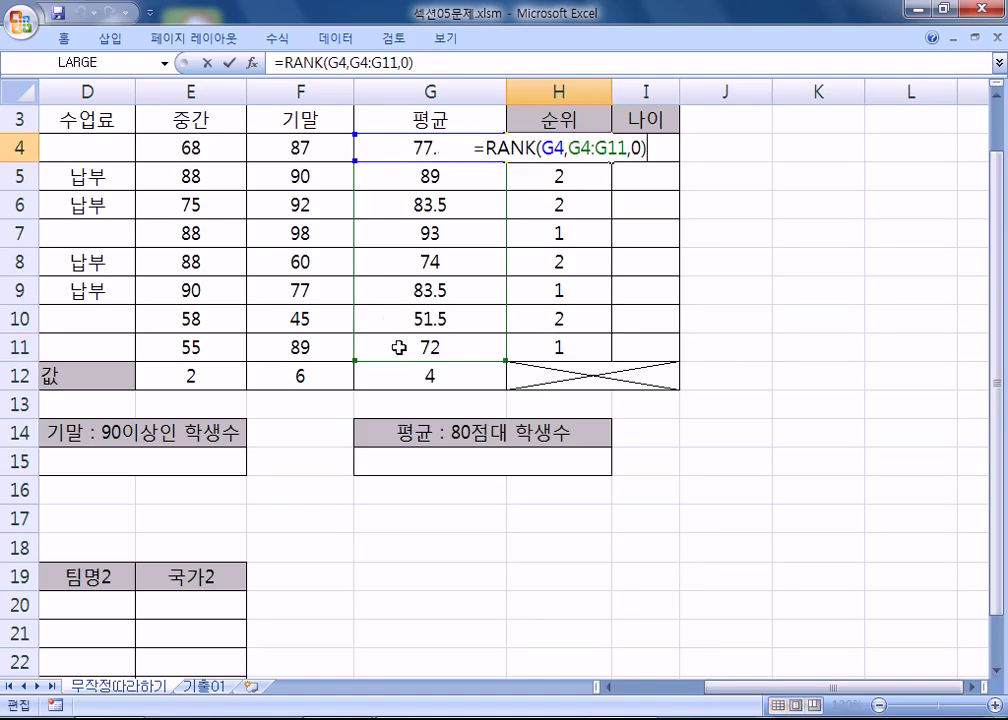
pyautogui.press('Escape')
pyautogui.click(522, 162)
pyautogui.doubleClick(522, 162)
pyautogui.press('Escape')
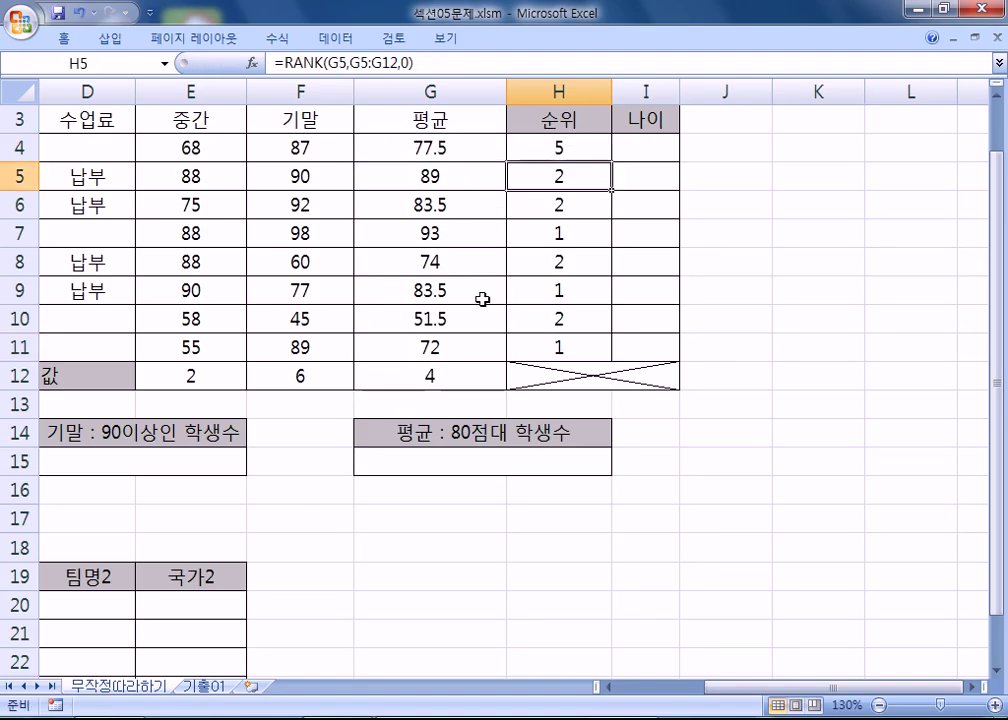
pyautogui.click(562, 203)
pyautogui.doubleClick(562, 203)
pyautogui.press('Escape')
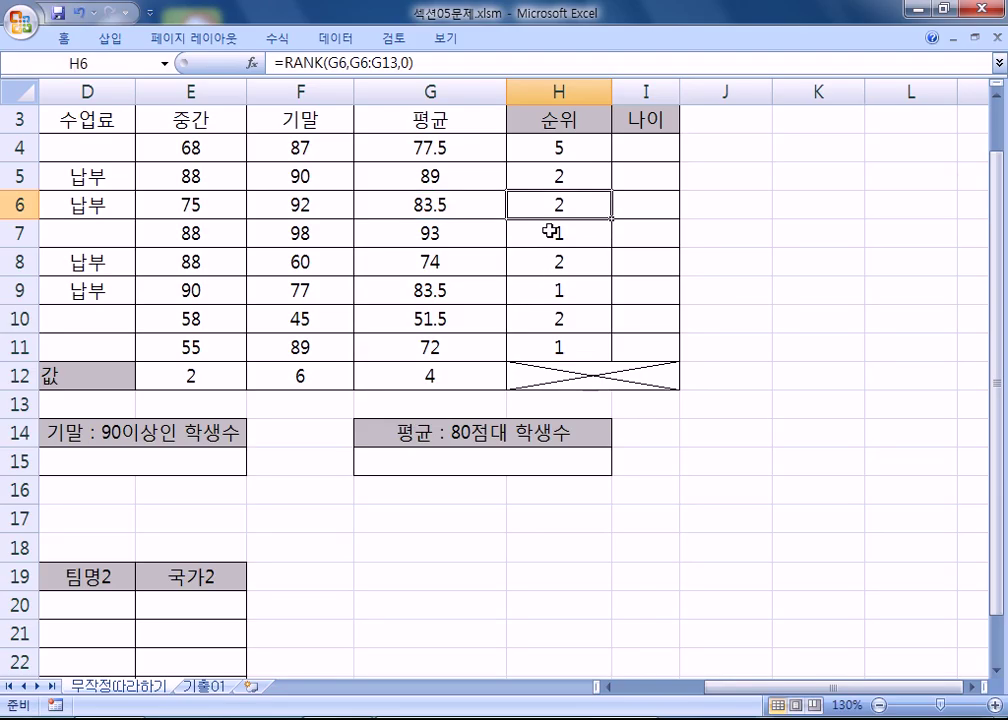
pyautogui.click(520, 230)
pyautogui.doubleClick(520, 230)
pyautogui.press('Escape')
pyautogui.click(546, 348)
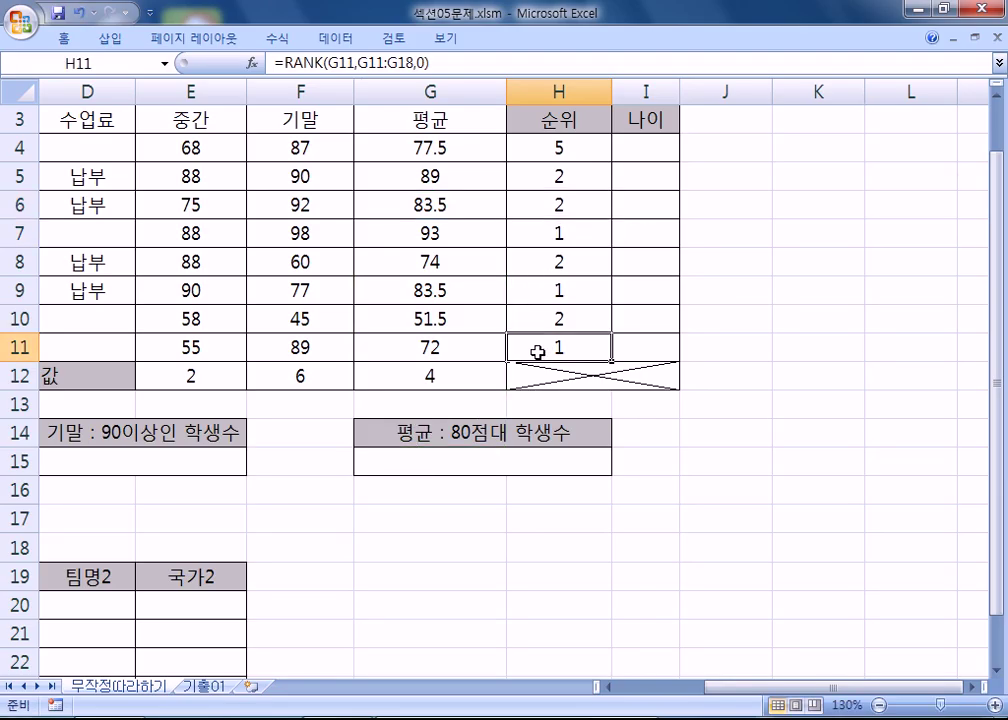
pyautogui.press('F2')
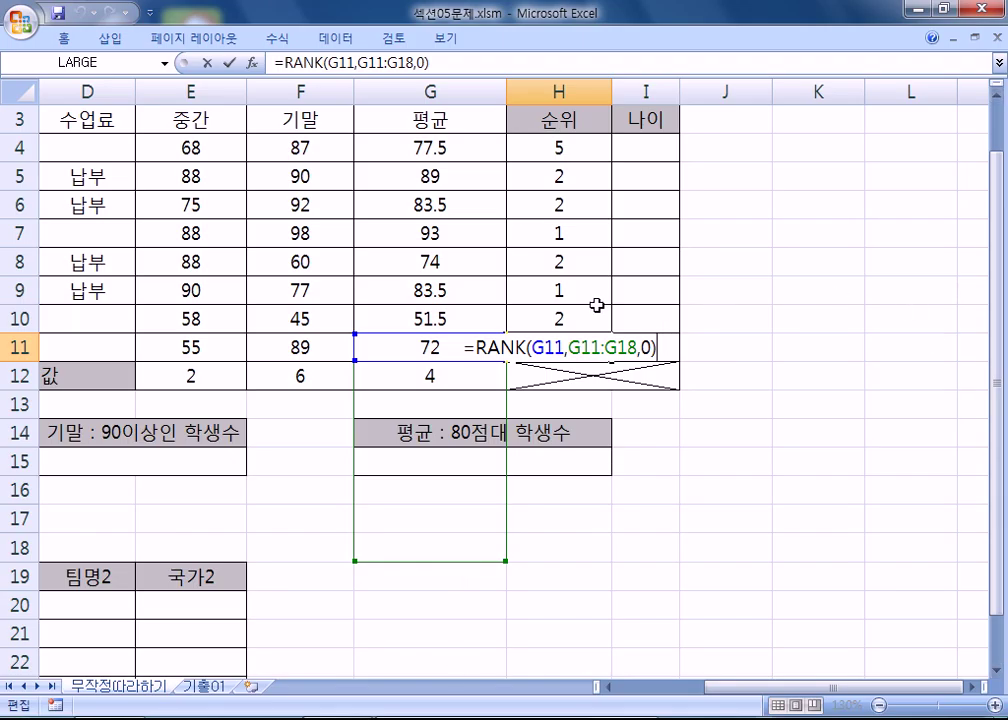
# - Highlight the averages G4:G11 as the intended comparison range and check it against the formulas in H4 and H11
pyautogui.moveTo(400, 149); pyautogui.dragTo(400, 350)
pyautogui.click(400, 146)
pyautogui.moveTo(400, 146); pyautogui.dragTo(400, 350)
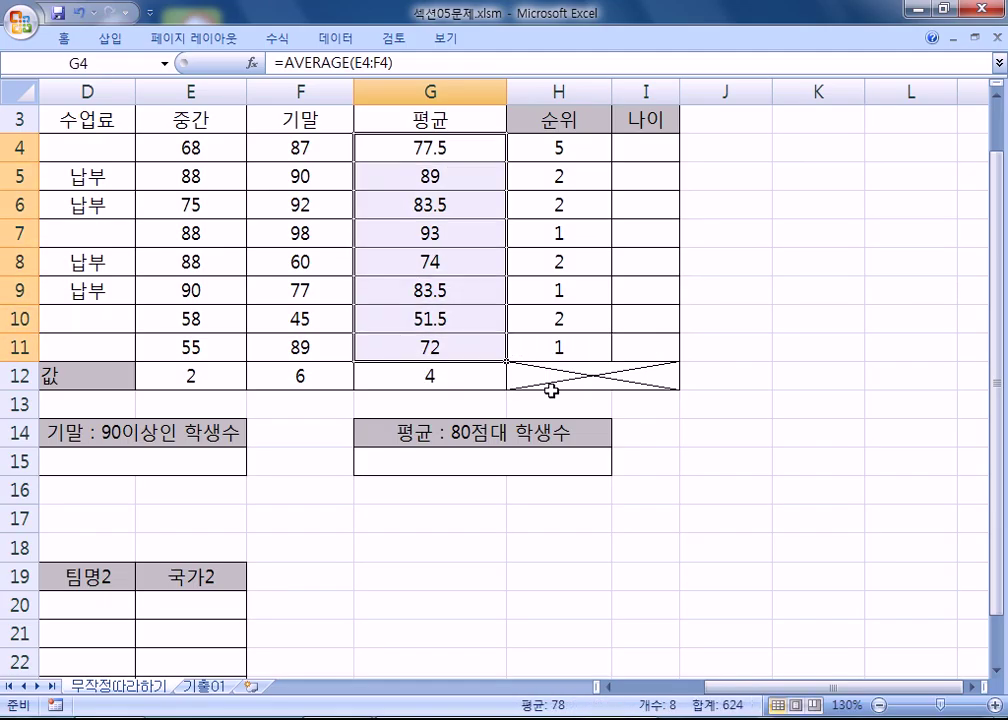
pyautogui.doubleClick(558, 148)
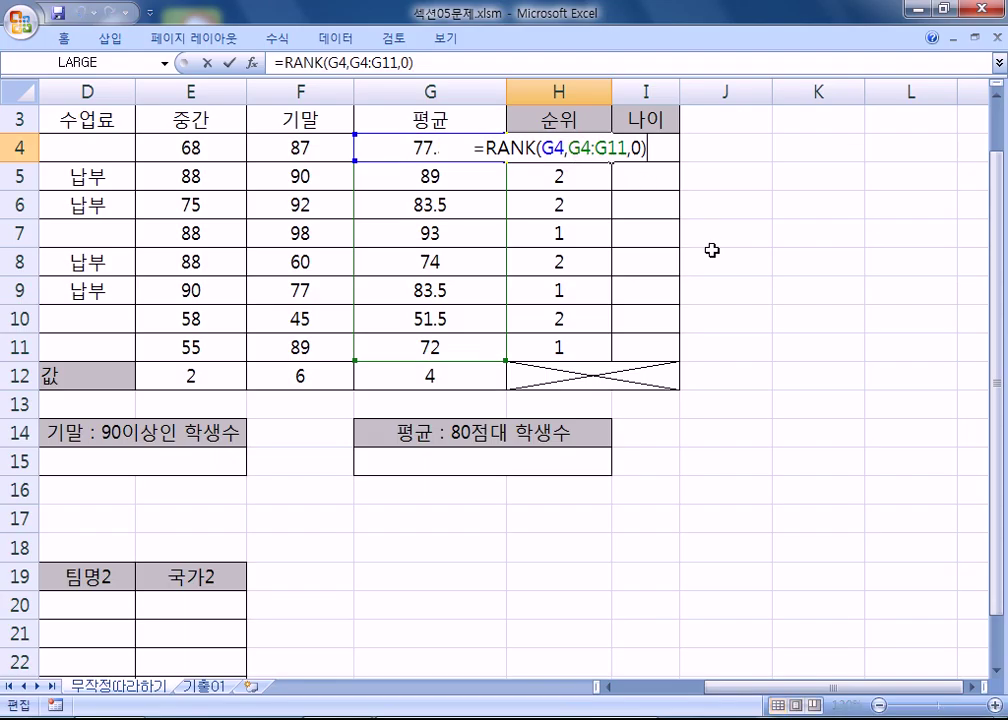
pyautogui.moveTo(374, 142); pyautogui.dragTo(389, 342)
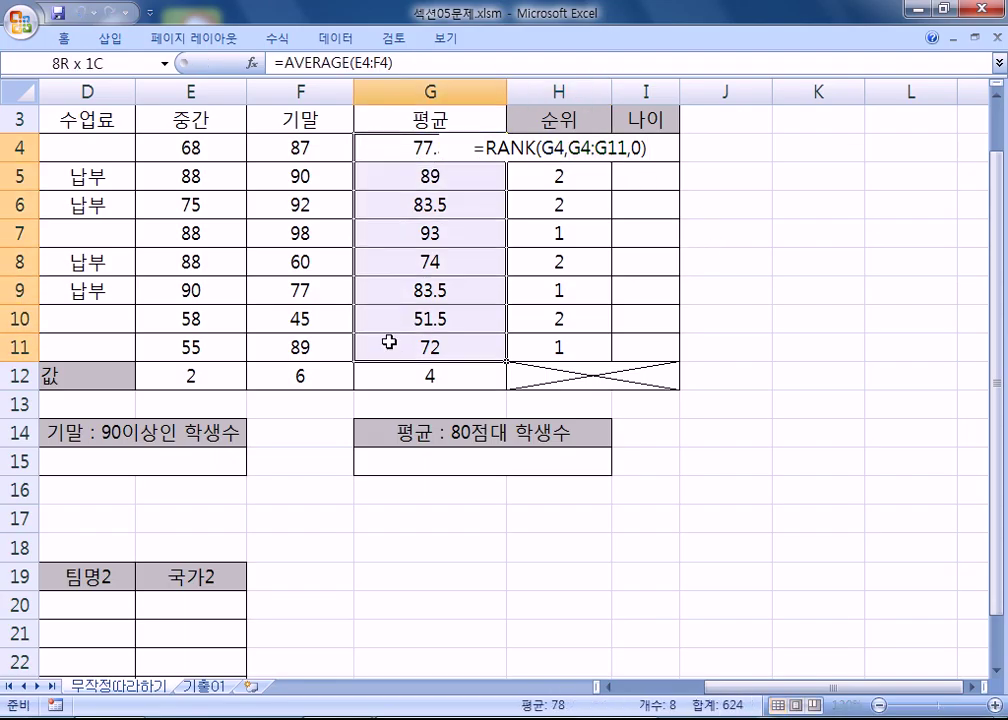
pyautogui.click(570, 348)
pyautogui.doubleClick(574, 348)
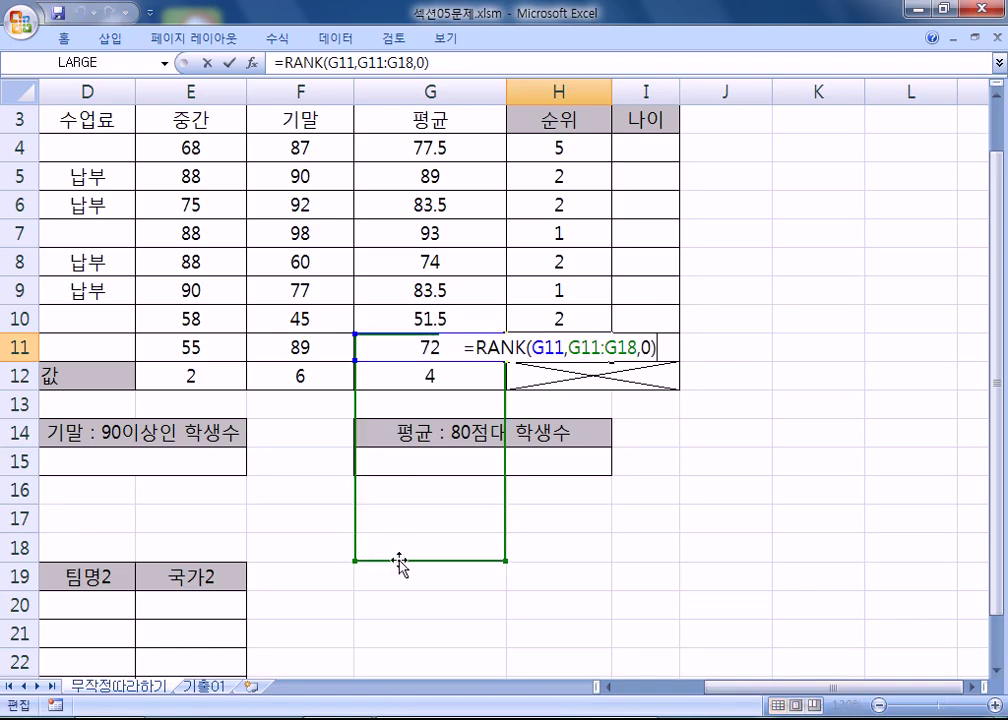
# - Copy the RANK formula from H4 into J4 as visible text, prefixed with an apostrophe
pyautogui.click(587, 142)
pyautogui.doubleClick(590, 146)
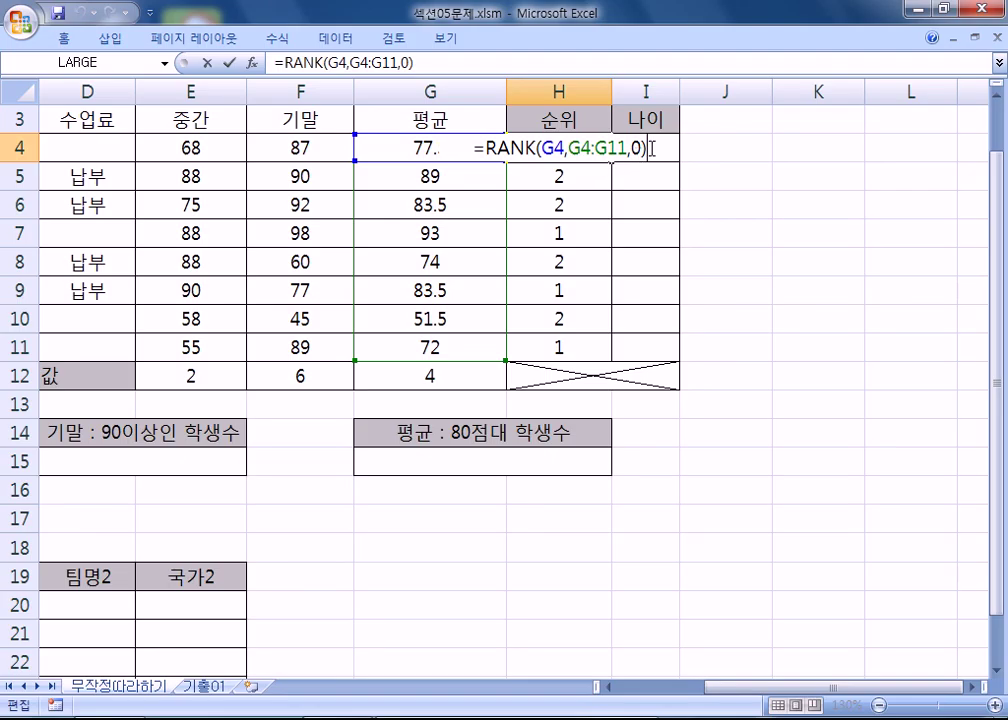
pyautogui.moveTo(651, 149); pyautogui.dragTo(469, 156)
pyautogui.hotkey('ctrl', 'c')
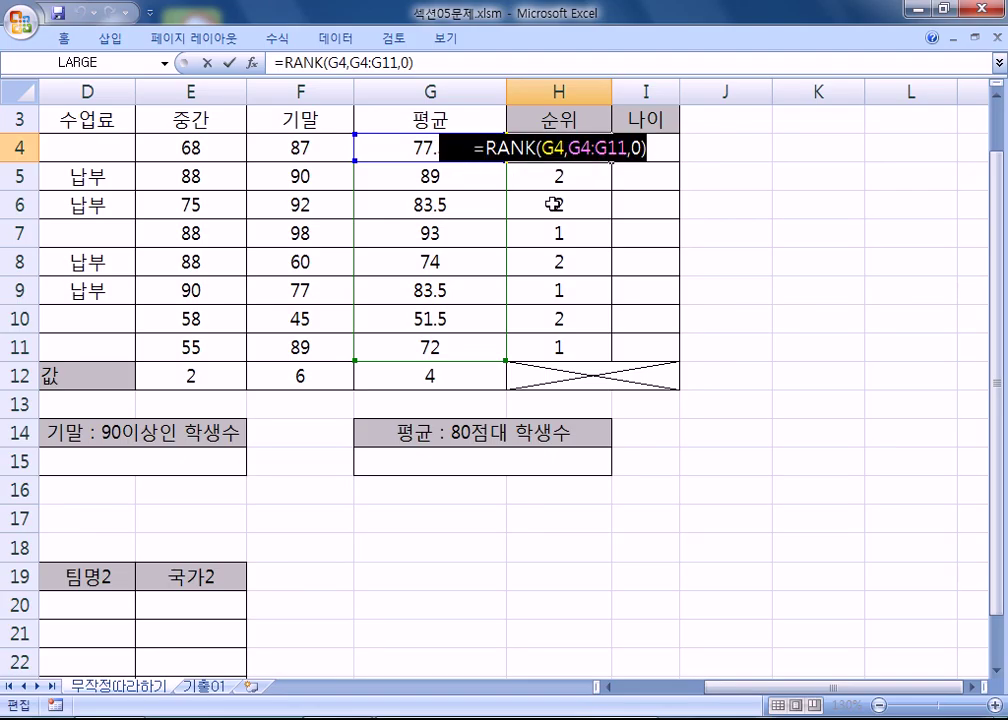
pyautogui.click(727, 148)
pyautogui.write("'")
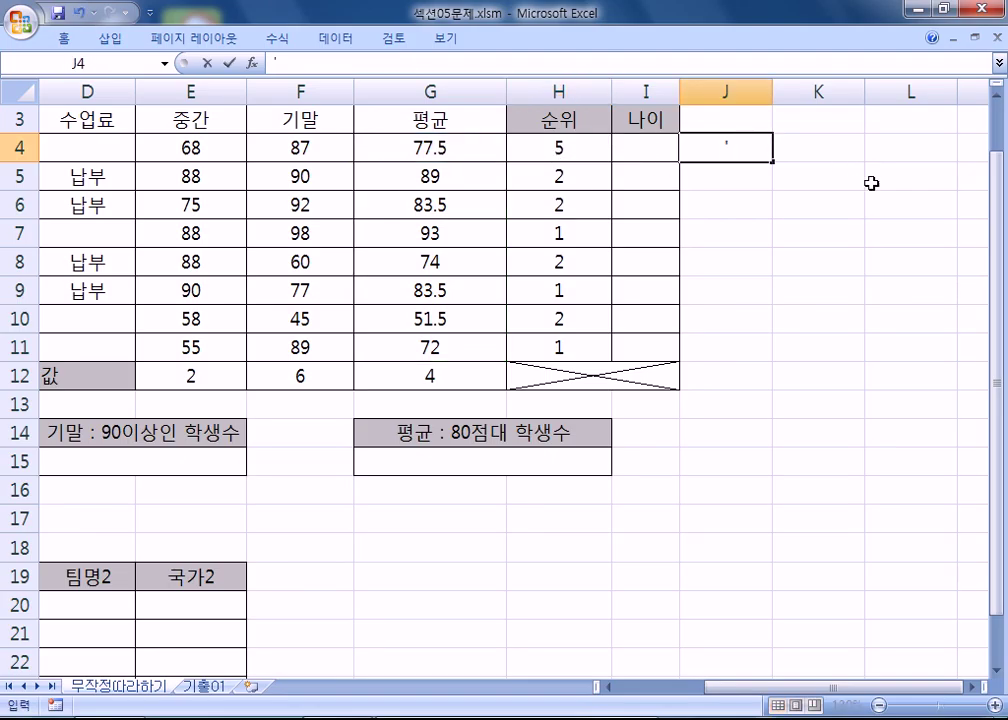
pyautogui.hotkey('ctrl', 'v')
pyautogui.press('Return')
# - Remove the centre alignment from the formula text in J4
pyautogui.click(686, 147)
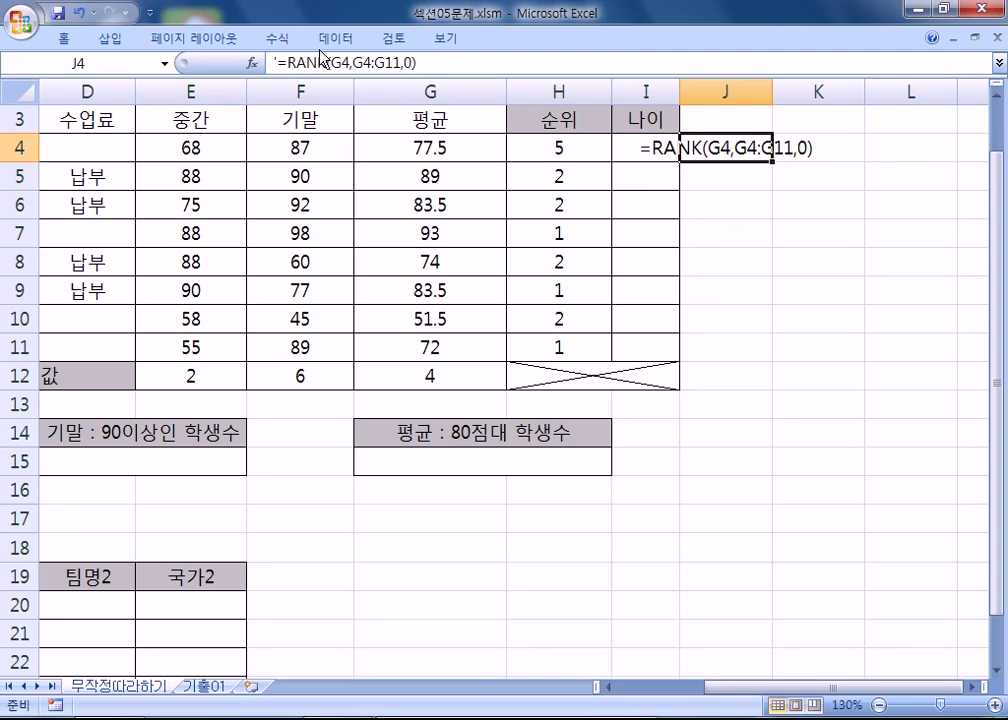
pyautogui.rightClick(733, 148)
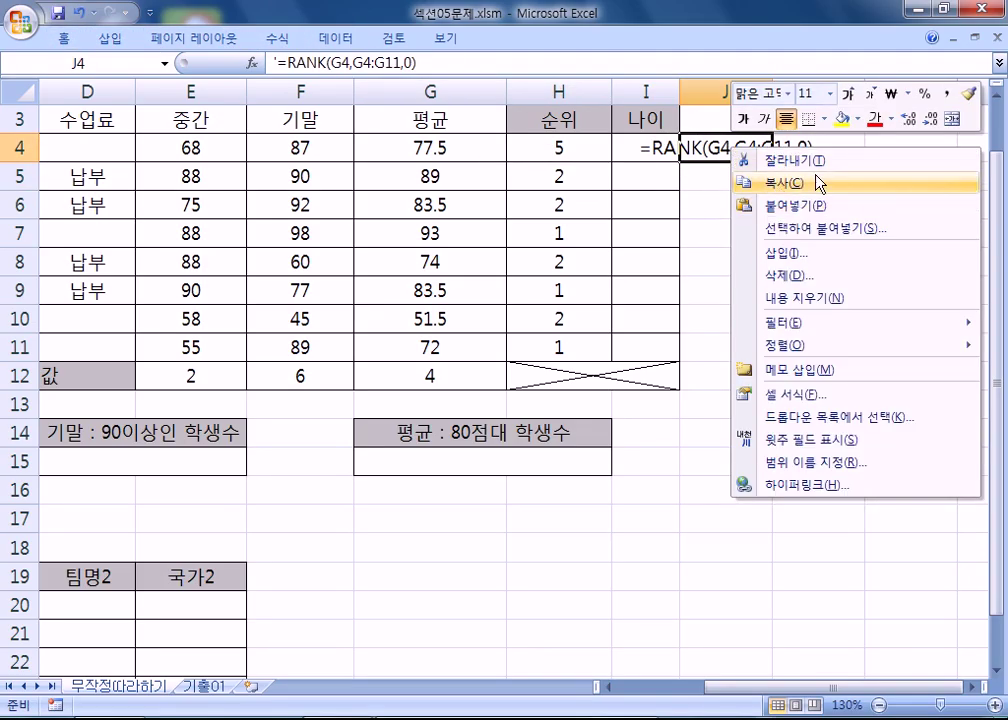
pyautogui.click(786, 121)
pyautogui.click(711, 179)
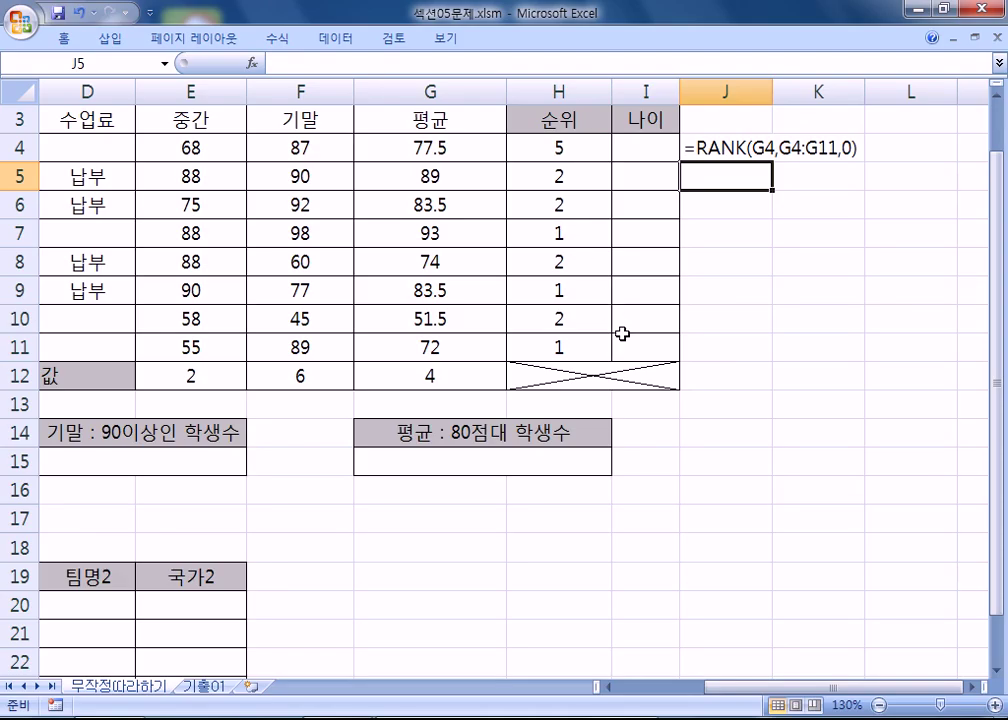
# - Copy the RANK formula from H11 into J11 as visible text, prefixed with an apostrophe
pyautogui.click(579, 348)
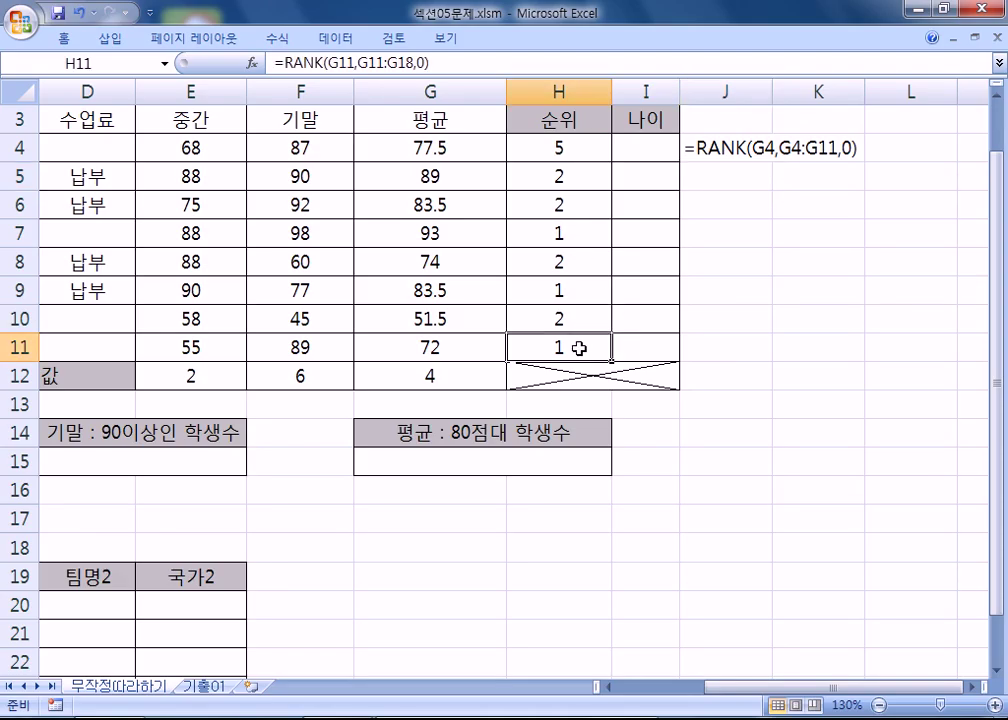
pyautogui.press('F2')
pyautogui.hotkey('shift', 'Home')
pyautogui.hotkey('ctrl', 'c')
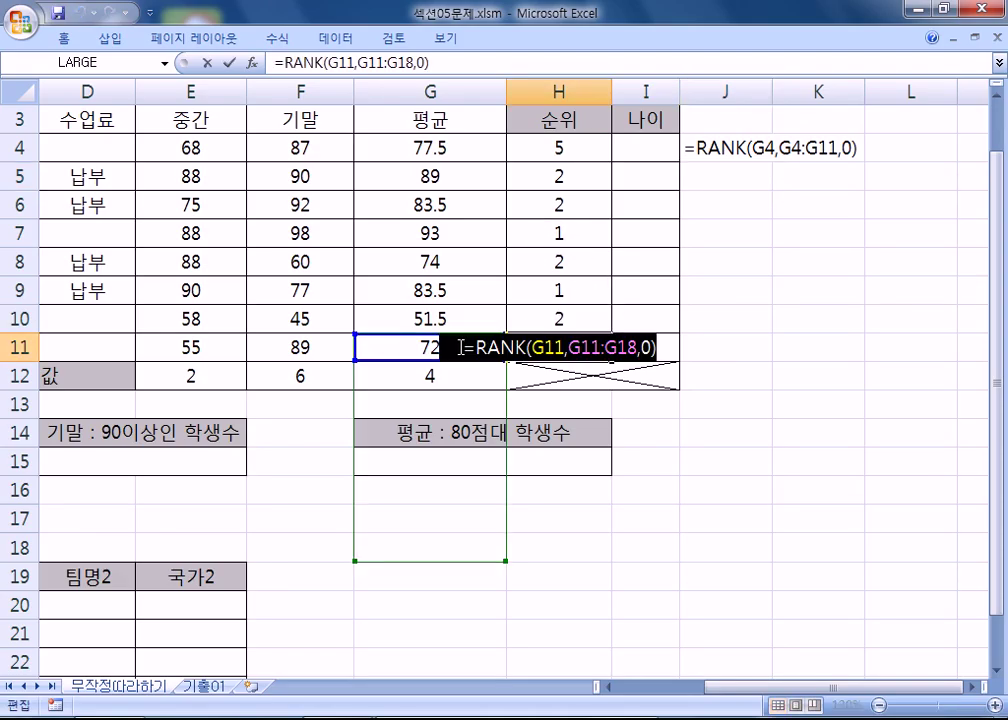
pyautogui.press('Escape')
pyautogui.doubleClick(728, 344)
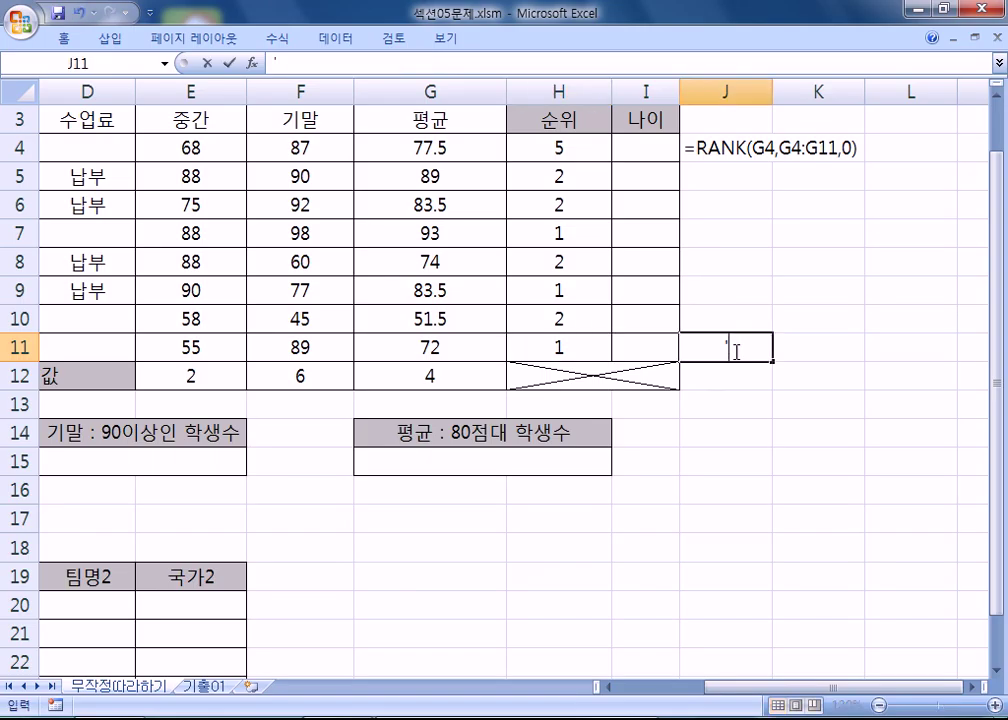
pyautogui.write("'")
pyautogui.press('super')
pyautogui.click(747, 342)
pyautogui.hotkey('ctrl', 'v')
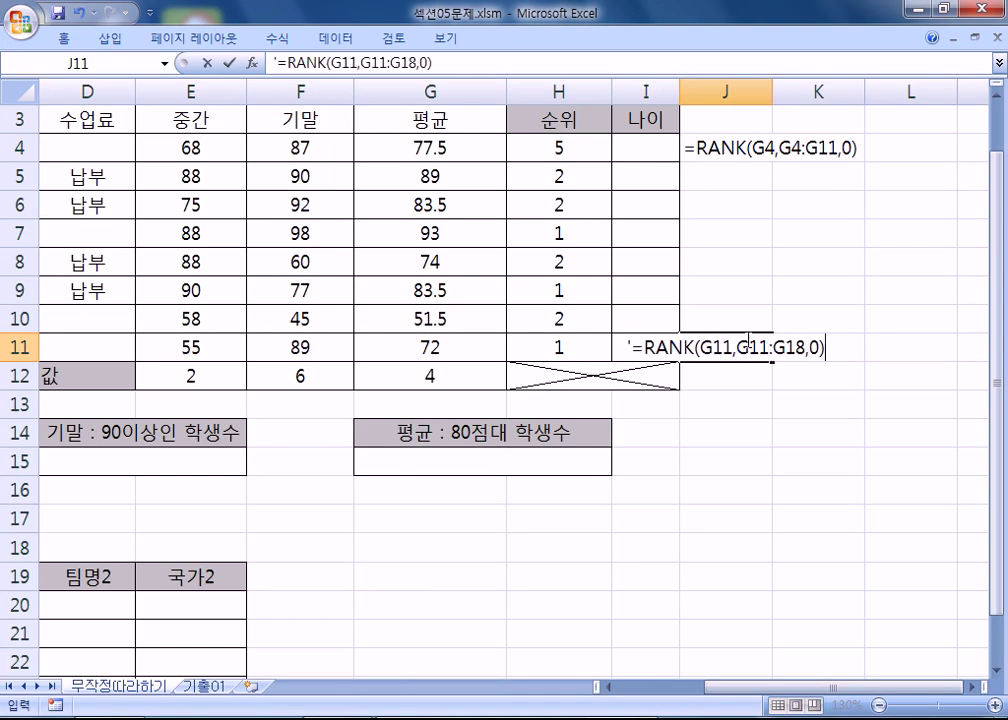
pyautogui.press('Return')
# - Remove the centre alignment from the formula text in J11 and select K4
pyautogui.click(755, 343)
pyautogui.rightClick(756, 341)
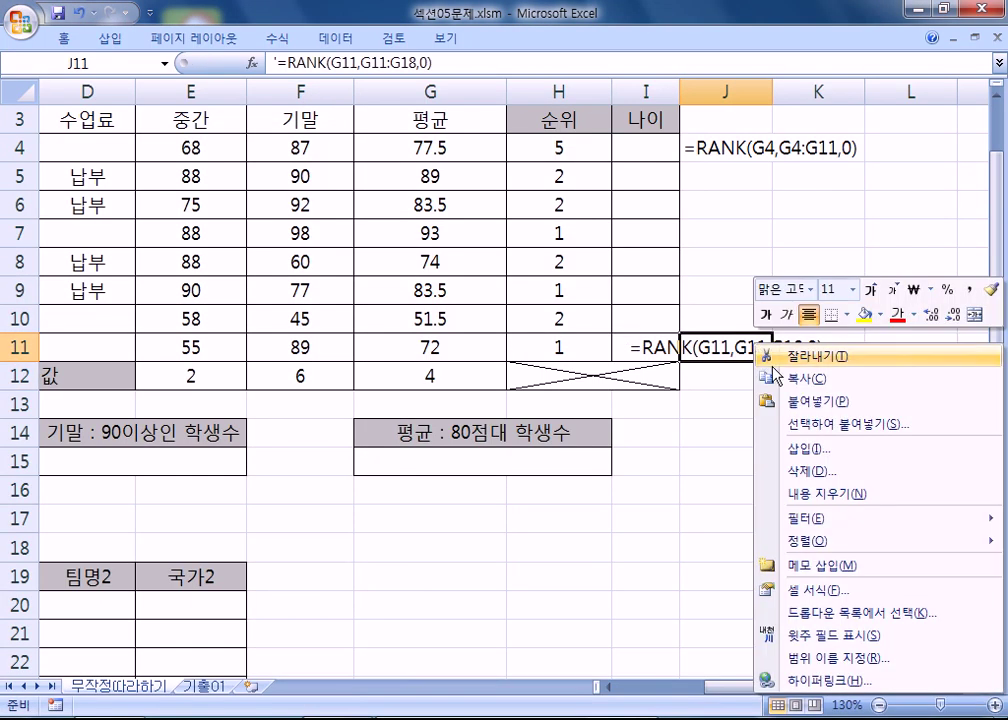
pyautogui.click(812, 318)
pyautogui.click(786, 151)
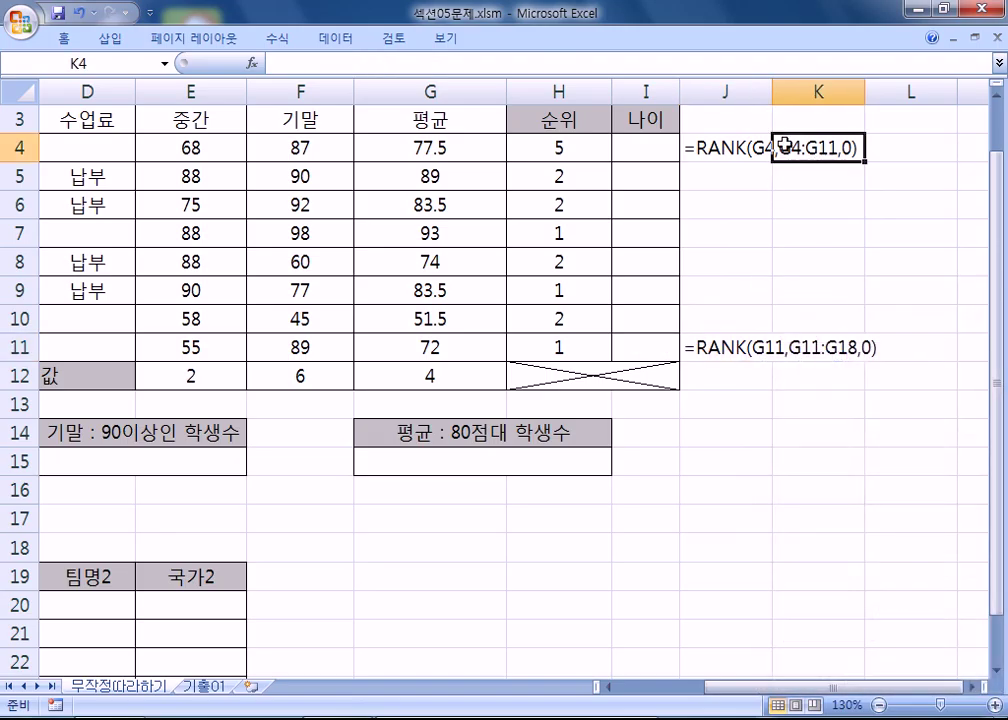
# - Correct the text formula in J11 so it reads =RANK(G11,G4:G11,0)
pyautogui.click(704, 148)
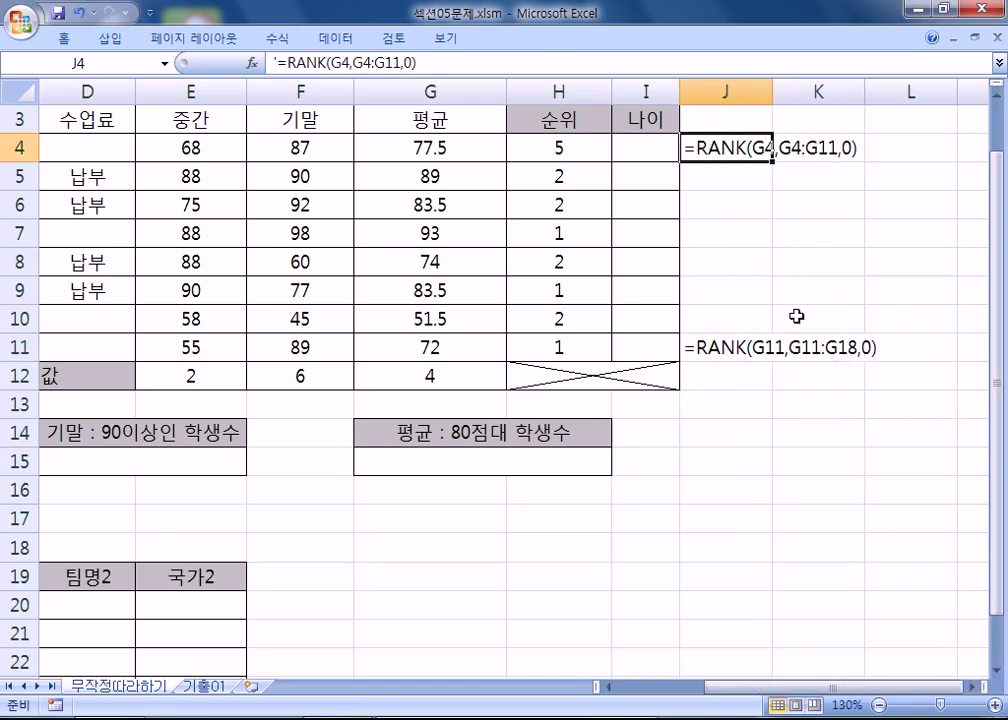
pyautogui.click(716, 343)
pyautogui.press('F2')
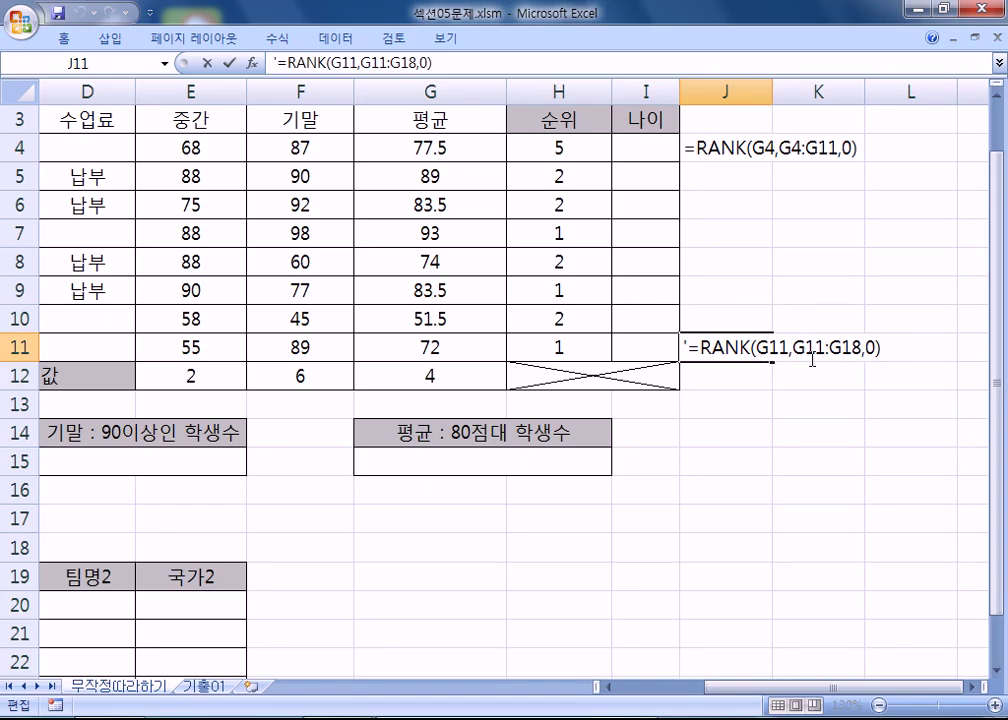
pyautogui.moveTo(805, 347); pyautogui.dragTo(832, 347)
pyautogui.write('4:G')
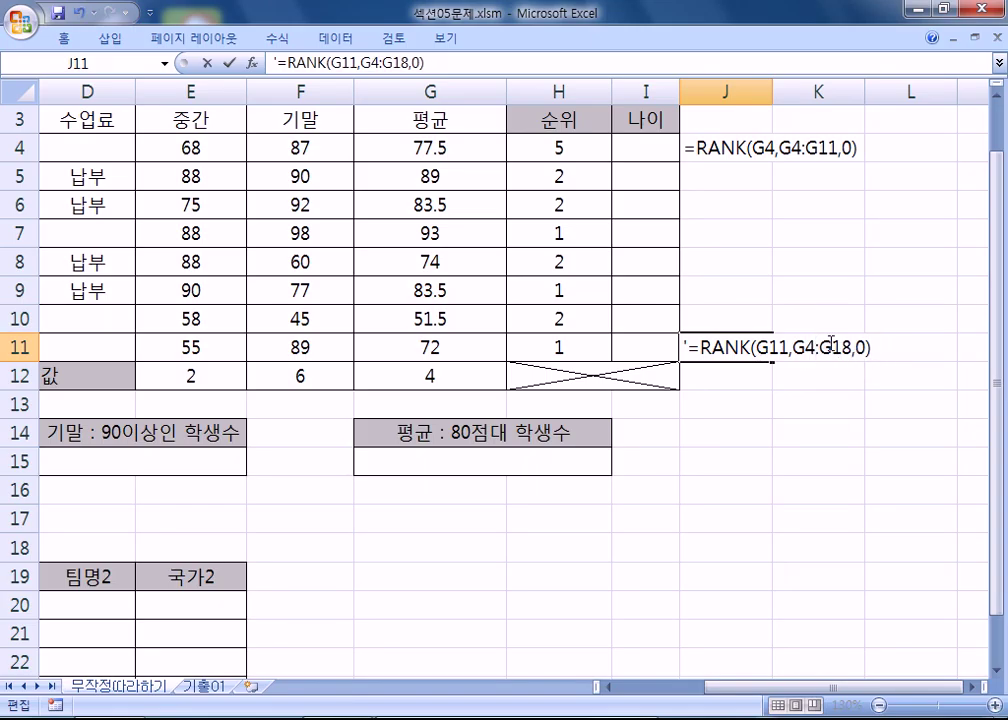
pyautogui.write('1')
pyautogui.moveTo(871, 428); pyautogui.dragTo(800, 431)
pyautogui.press('Left')
pyautogui.press('Left')
pyautogui.press('Up')
pyautogui.press('Up')
# - Examine the averages in G4:G11 cell by cell as the comparison range for the ranking
pyautogui.moveTo(455, 146); pyautogui.dragTo(443, 340)
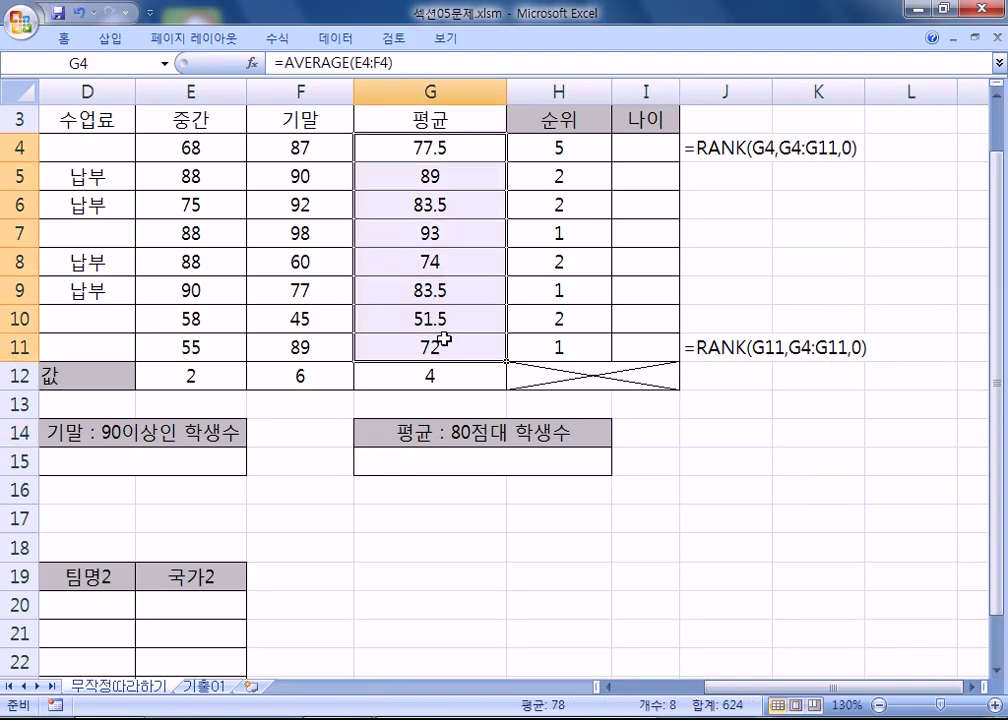
pyautogui.press('Return')
pyautogui.press('Return')
pyautogui.press('Return')
pyautogui.press('Return')
pyautogui.press('Return')
pyautogui.press('Return')
pyautogui.press('Return')
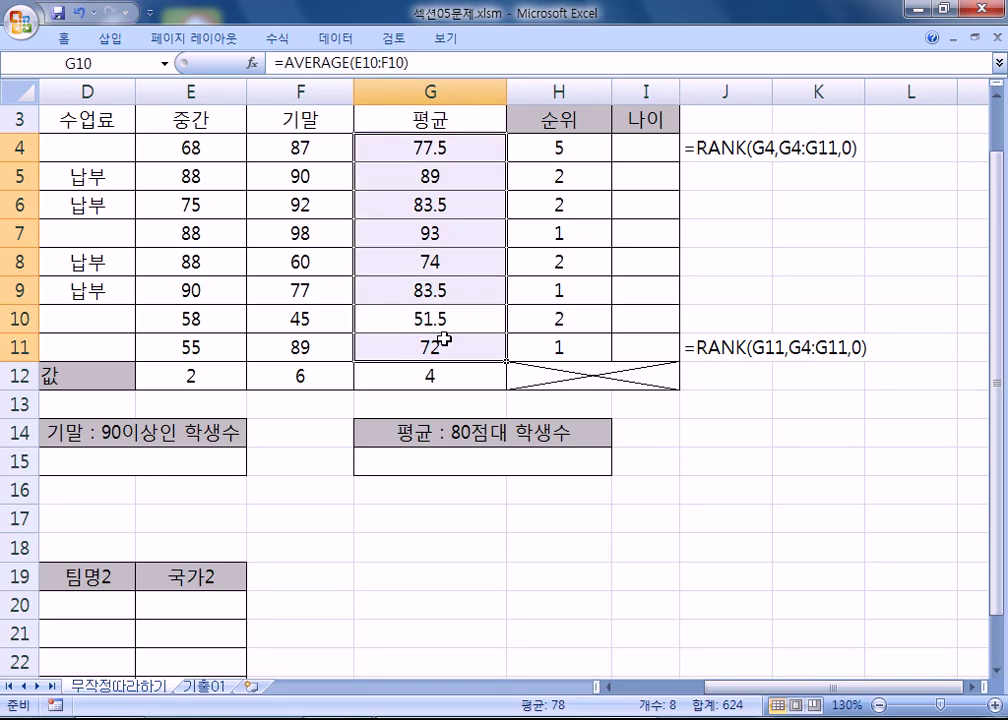
pyautogui.press('Return')
pyautogui.press('Return')
pyautogui.press('Return')
pyautogui.press('Return')
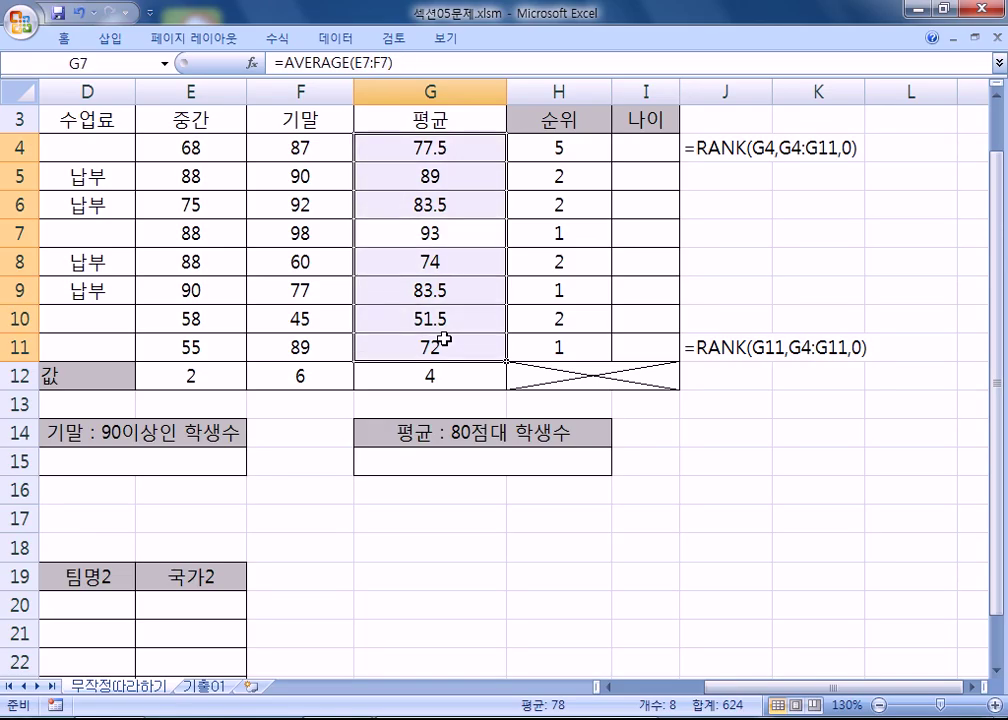
pyautogui.moveTo(461, 227); pyautogui.dragTo(660, 435)
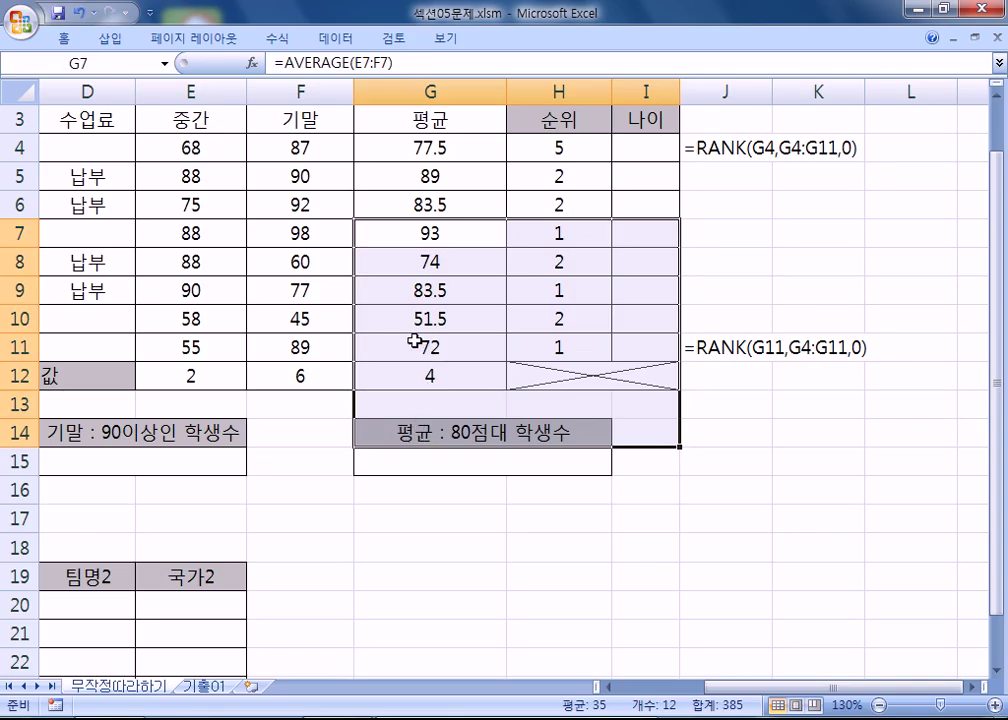
pyautogui.click(386, 380)
# - Inspect which ranges the RANK formulas in H11, H6 and H4 refer to
pyautogui.click(522, 343)
pyautogui.press('F2')
pyautogui.press('Escape')
pyautogui.click(562, 206)
pyautogui.press('F2')
pyautogui.press('Escape')
pyautogui.click(531, 352)
pyautogui.press('F2')
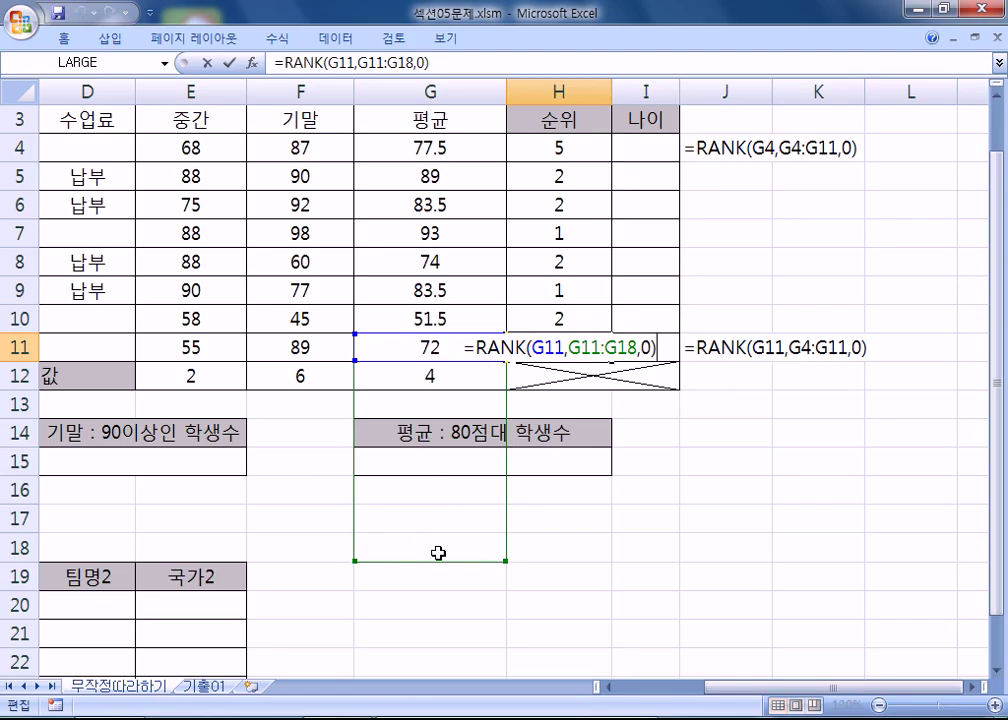
pyautogui.press('Escape')
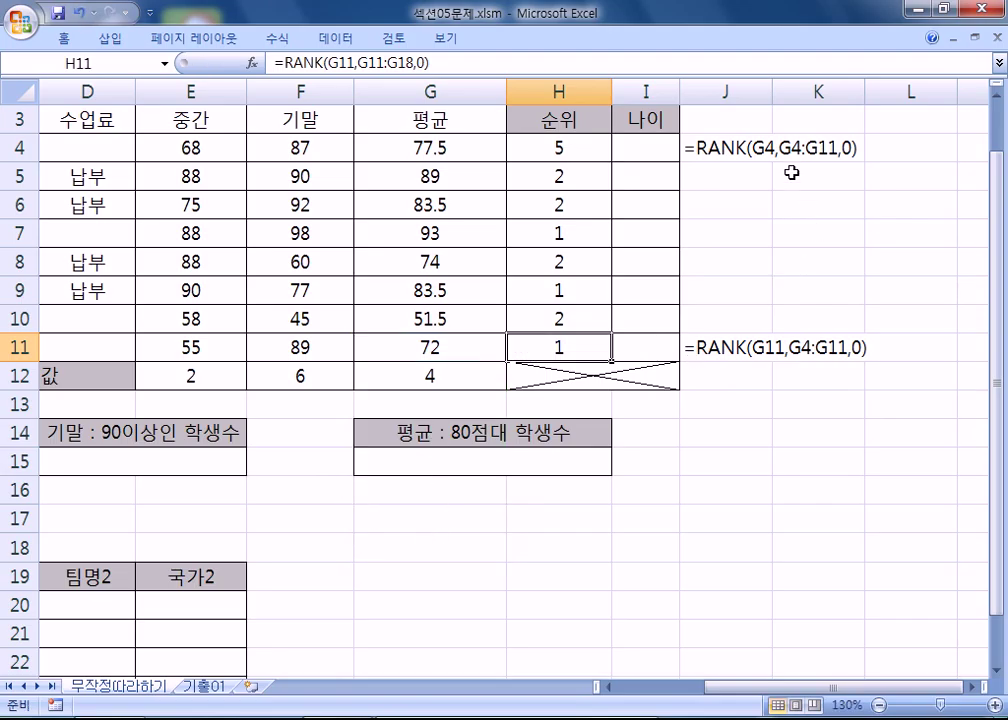
pyautogui.click(551, 151)
pyautogui.press('F2')
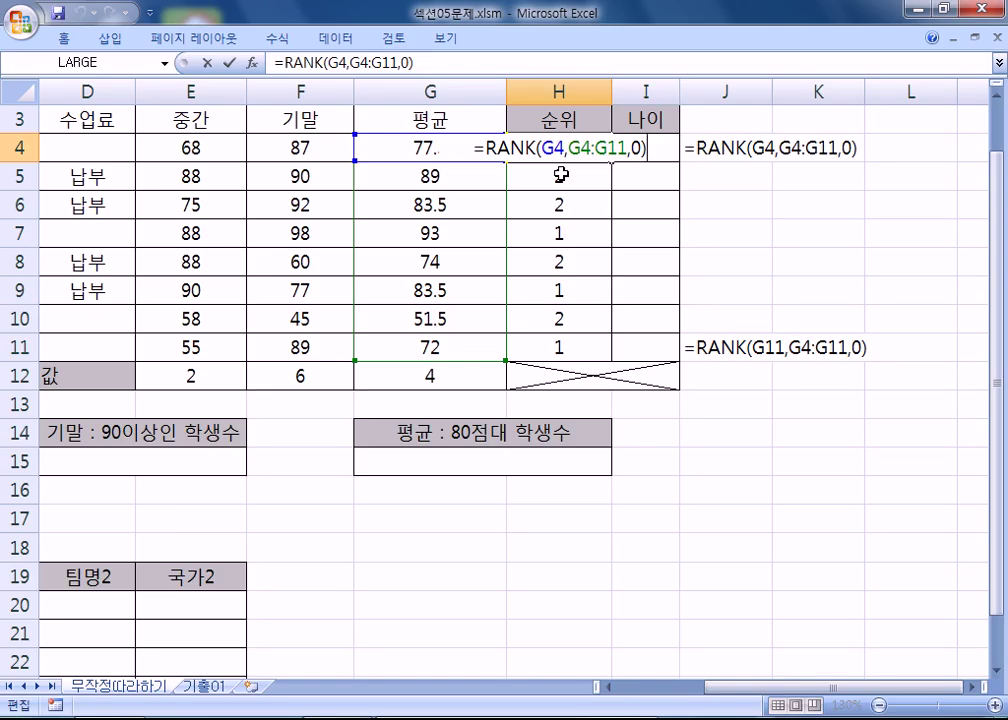
pyautogui.hotkey('ctrl', 'Return')
# - Copy the text formula from J4 into J5 and change its first argument to read =RANK(G5,G4:G11,0)
pyautogui.click(722, 148)
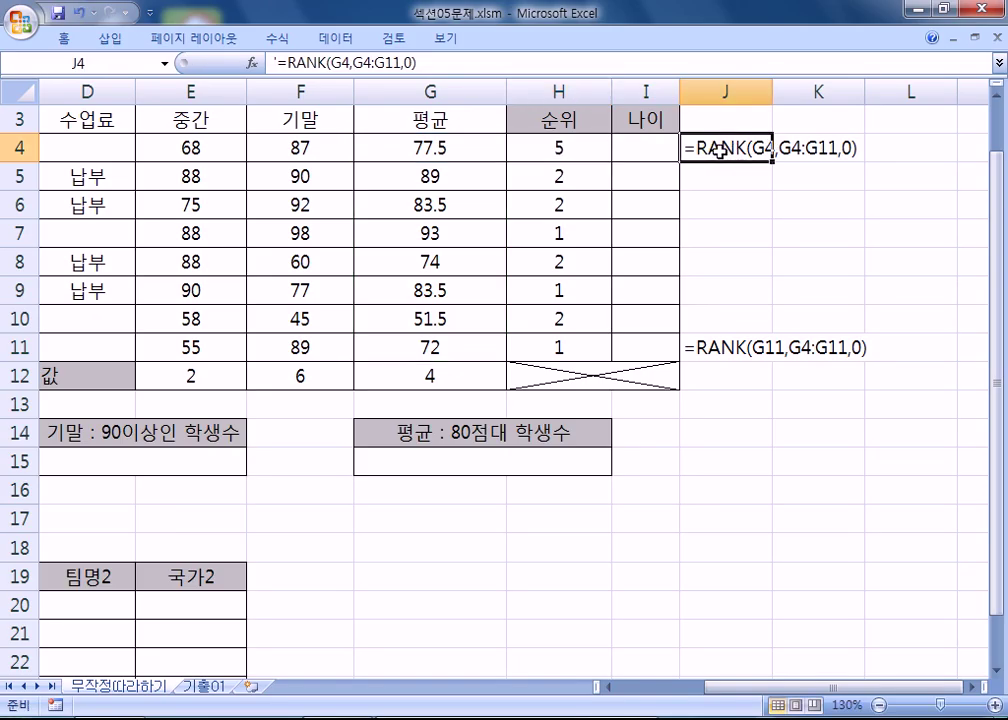
pyautogui.moveTo(685, 148); pyautogui.dragTo(919, 141)
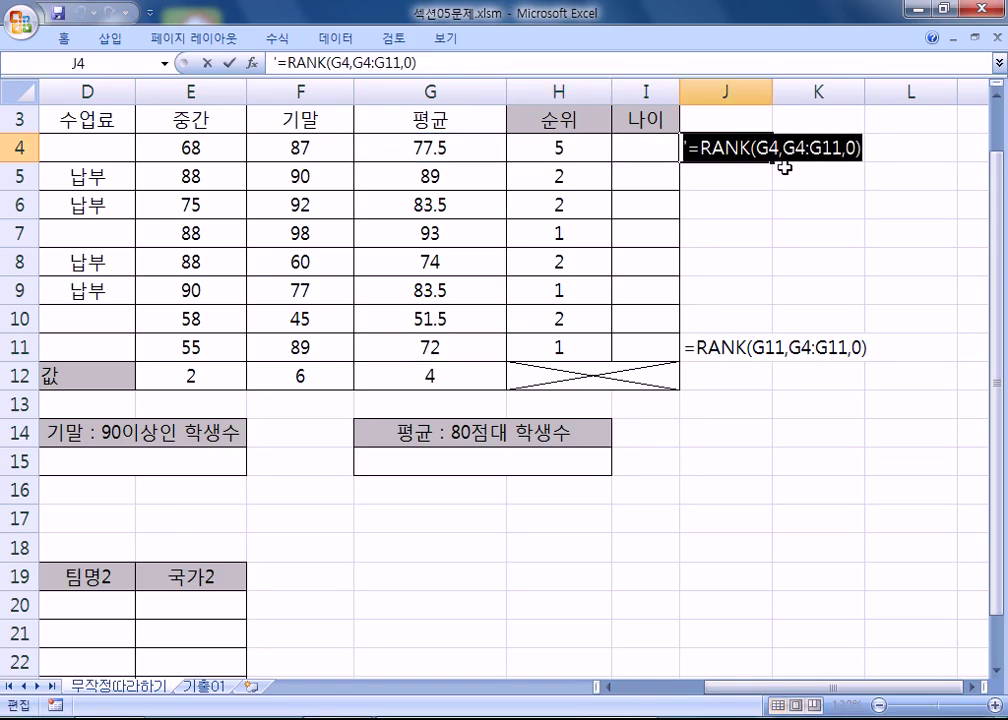
pyautogui.hotkey('ctrl', 'c')
pyautogui.press('Escape')
pyautogui.doubleClick(713, 178)
pyautogui.hotkey('ctrl', 'v')
pyautogui.moveTo(723, 178); pyautogui.dragTo(713, 328)
pyautogui.write('5')
pyautogui.press('Return')
# - Paste the copied text formula into J6 and change it to =RANK(G6,G4:G11,0)
pyautogui.rightClick(713, 328)
pyautogui.click(704, 202)
pyautogui.doubleClick(706, 200)
pyautogui.hotkey('ctrl', 'v')
pyautogui.moveTo(762, 206); pyautogui.dragTo(773, 206)
pyautogui.write('5')
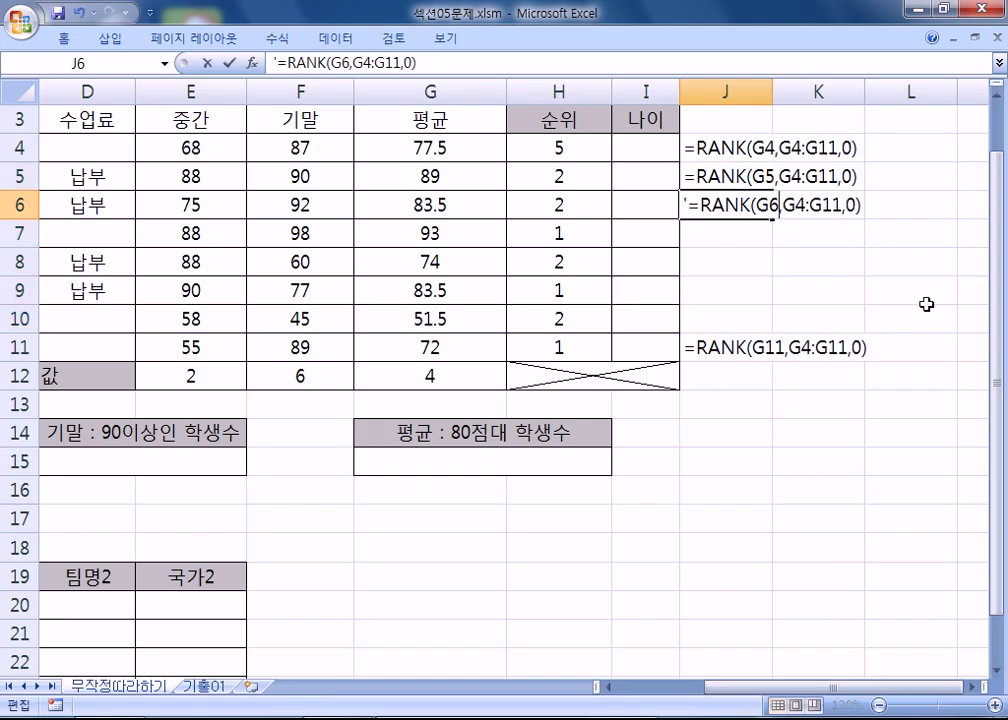
pyautogui.press('Return')
# - Paste the copied text formula into J7 and change it to =RANK(G7,G4:G11,0)
pyautogui.press('F2')
pyautogui.hotkey('ctrl', 'v')
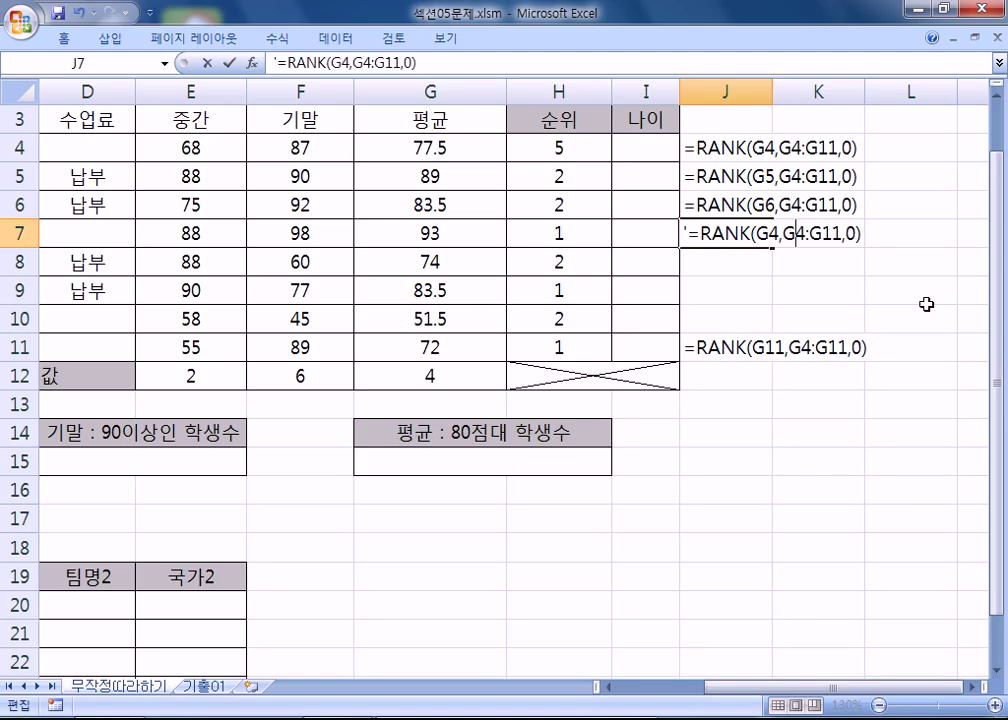
pyautogui.press('BackSpace')
pyautogui.write('7')
pyautogui.press('Return')
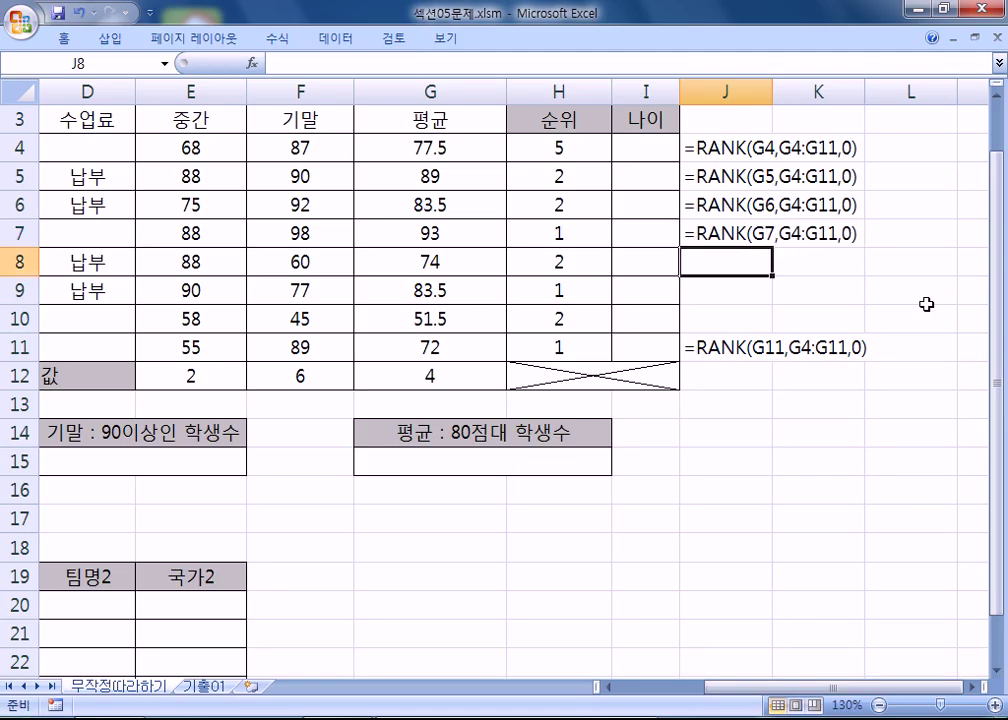
# - Paste the copied text formula into J8 and change it to =RANK(G8,G4:G11,0)
pyautogui.press('F2')
pyautogui.hotkey('ctrl', 'v')
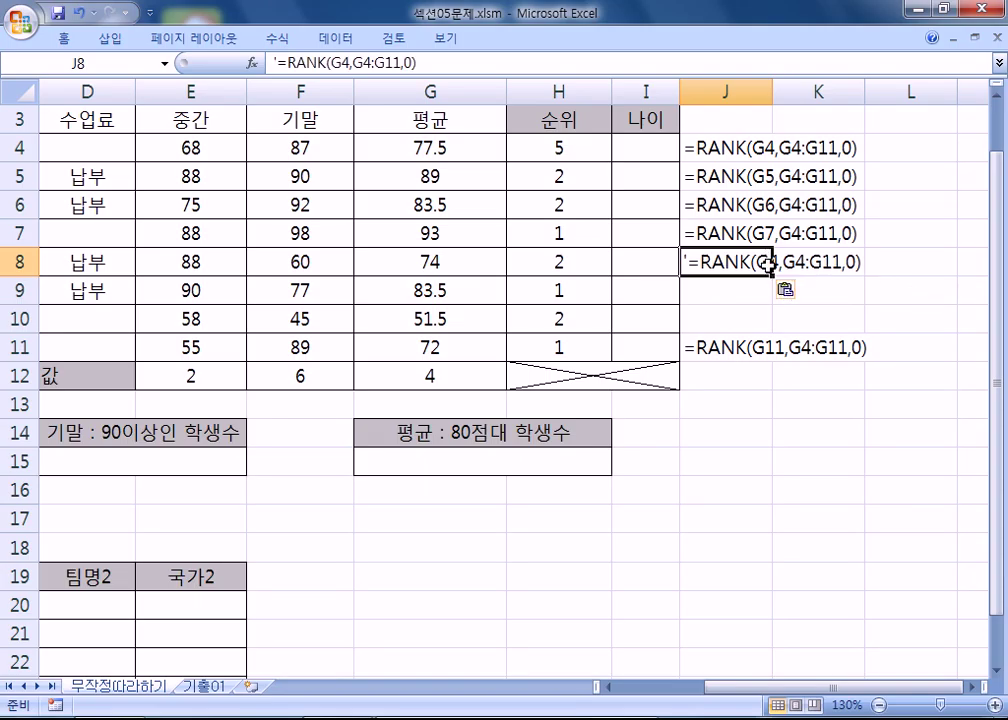
pyautogui.moveTo(770, 262); pyautogui.dragTo(763, 262)
pyautogui.write('8')
pyautogui.press('Return')
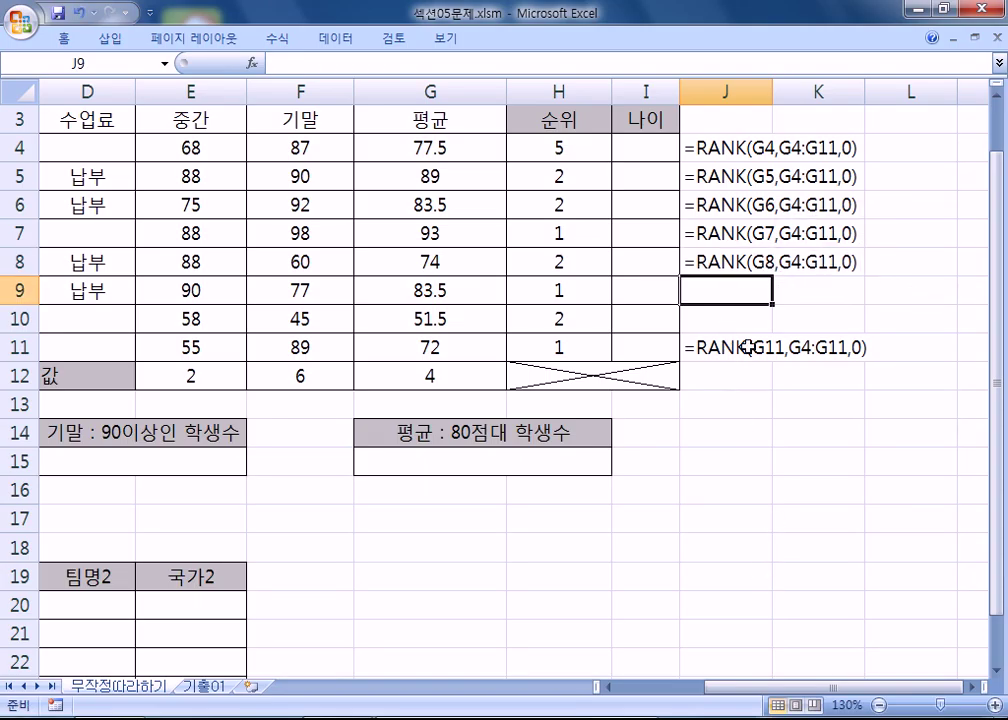
# - Paste the copied text formula into J9 and change it to =RANK(G9,G4:G11,0)
pyautogui.hotkey('ctrl', 'v')
pyautogui.doubleClick(768, 292)
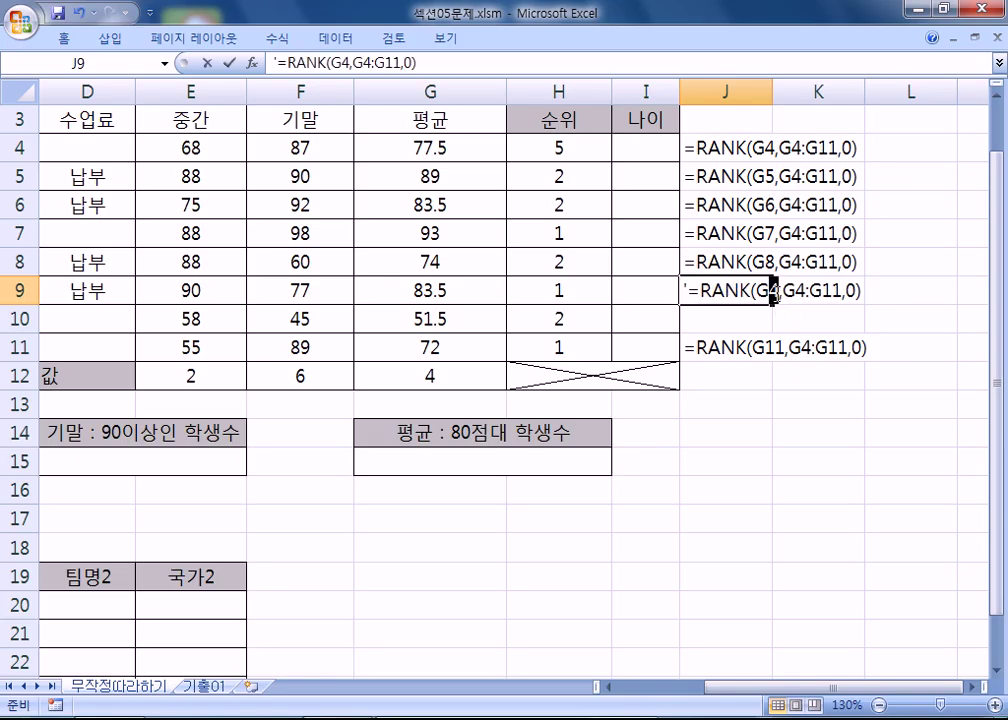
pyautogui.write('9')
pyautogui.press('Return')
# - Paste the copied text formula into J10 and change it to =RANK(G10,G4:G11,0)
pyautogui.hotkey('ctrl', 'v')
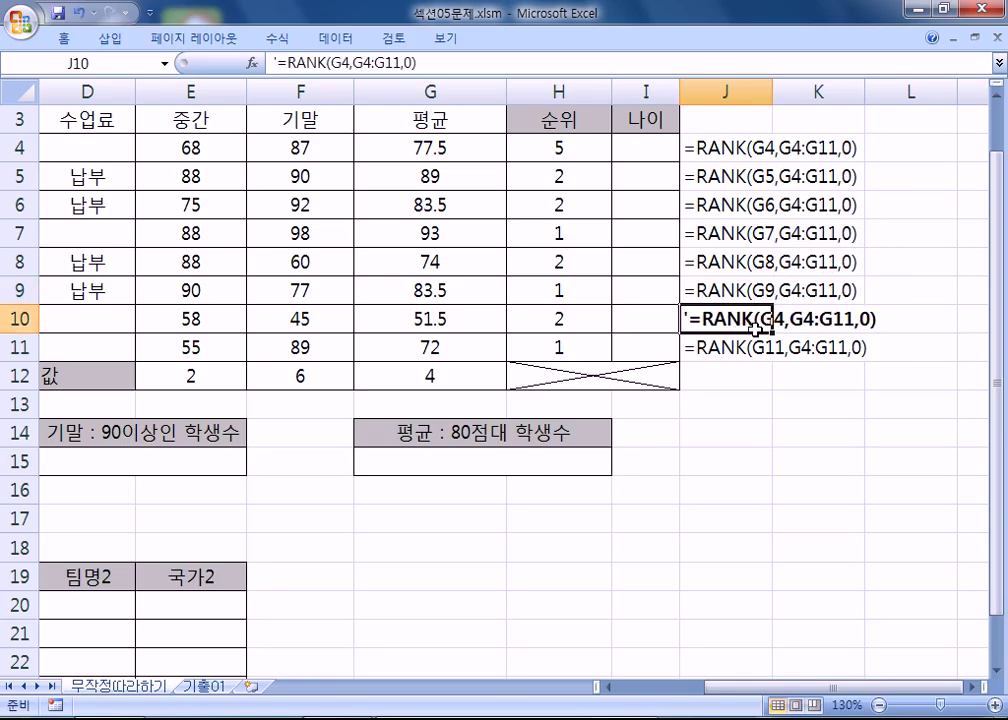
pyautogui.click(774, 321)
pyautogui.click(770, 321)
pyautogui.doubleClick(776, 320)
pyautogui.doubleClick(777, 320)
pyautogui.write('10')
pyautogui.press('Return')
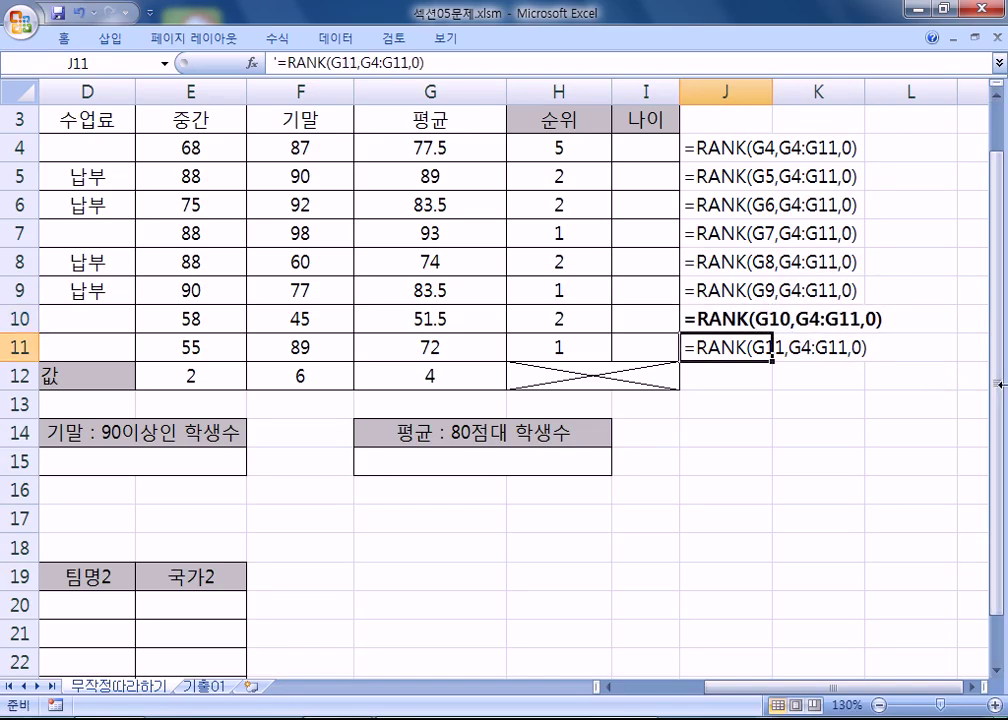
# - Remove the bold formatting from J10 and widen column J to fit the text formulas
pyautogui.click(705, 322)
pyautogui.hotkey('ctrl', 'b')
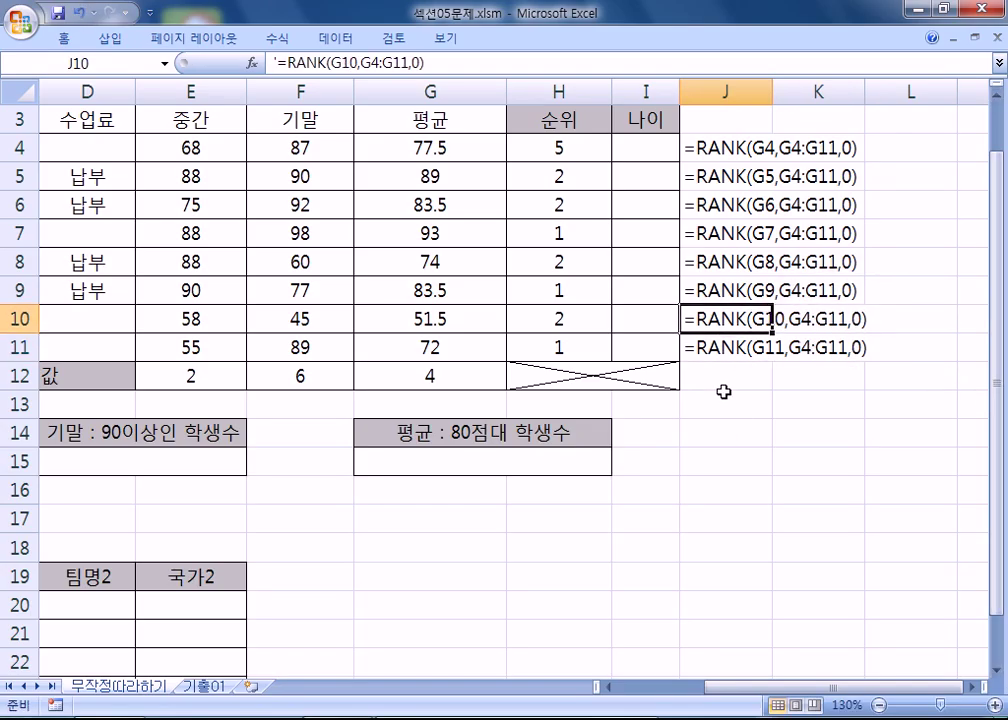
pyautogui.click(724, 400)
pyautogui.moveTo(772, 86); pyautogui.dragTo(891, 90)
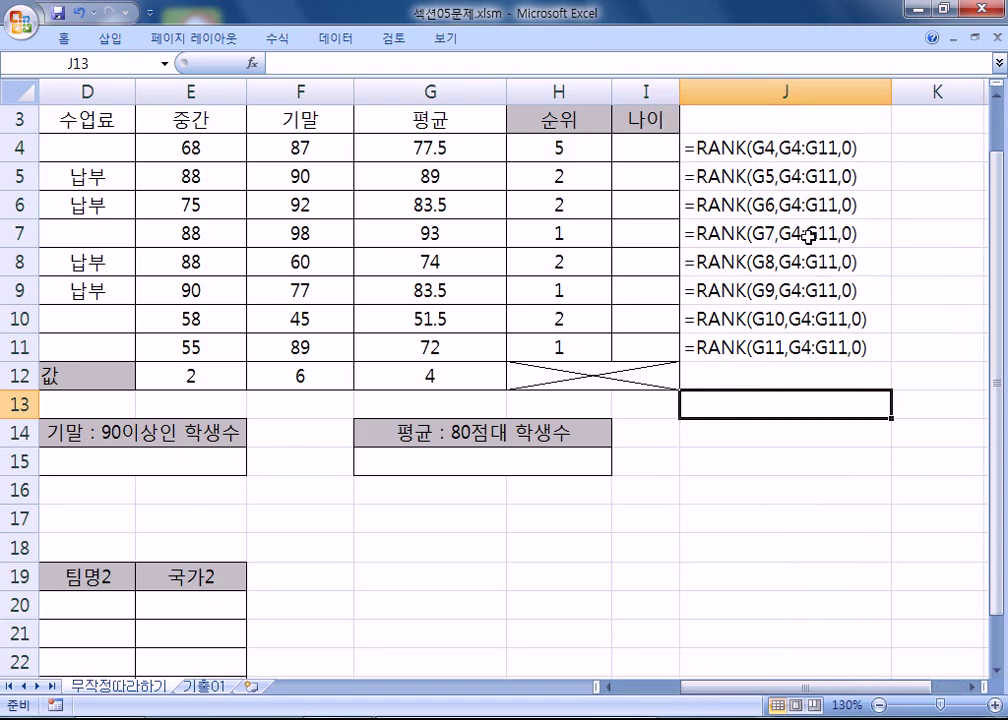
# - Compare the RANK formulas in H4:H11 one by one with the text formulas beside them in column J
pyautogui.click(569, 151)
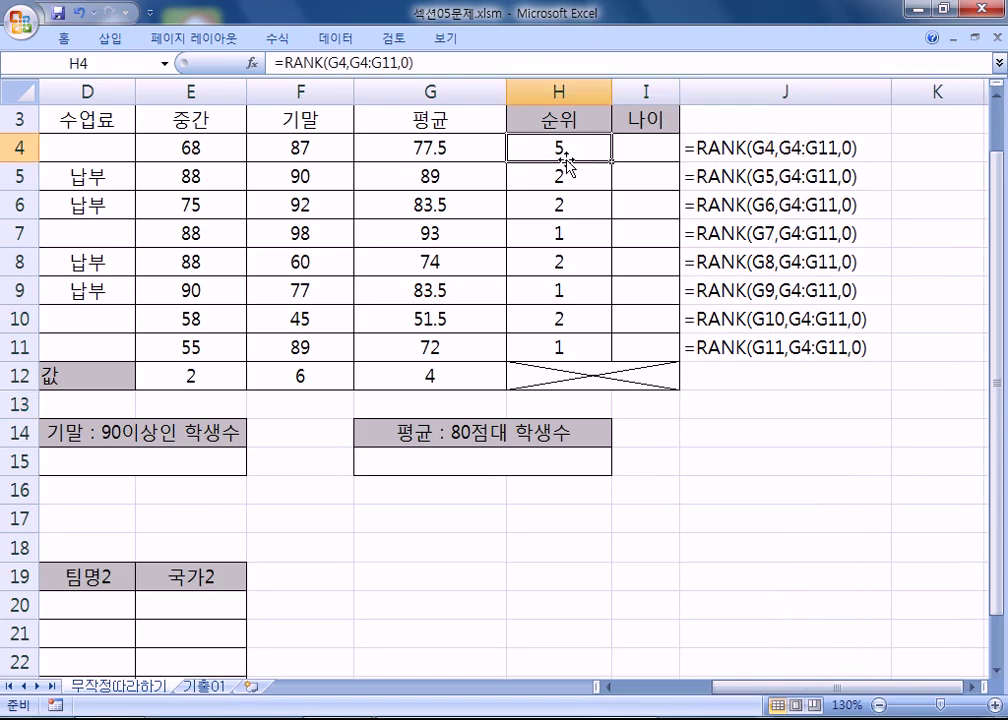
pyautogui.click(561, 172)
pyautogui.click(570, 204)
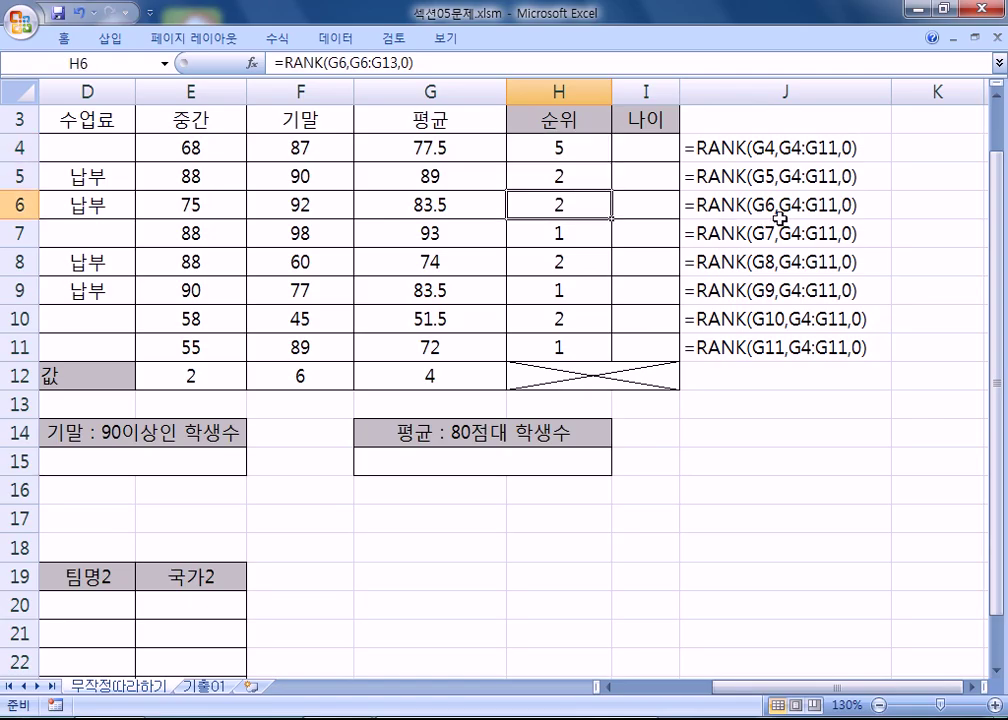
pyautogui.click(575, 234)
pyautogui.click(566, 262)
pyautogui.click(569, 288)
pyautogui.click(562, 320)
pyautogui.click(562, 344)
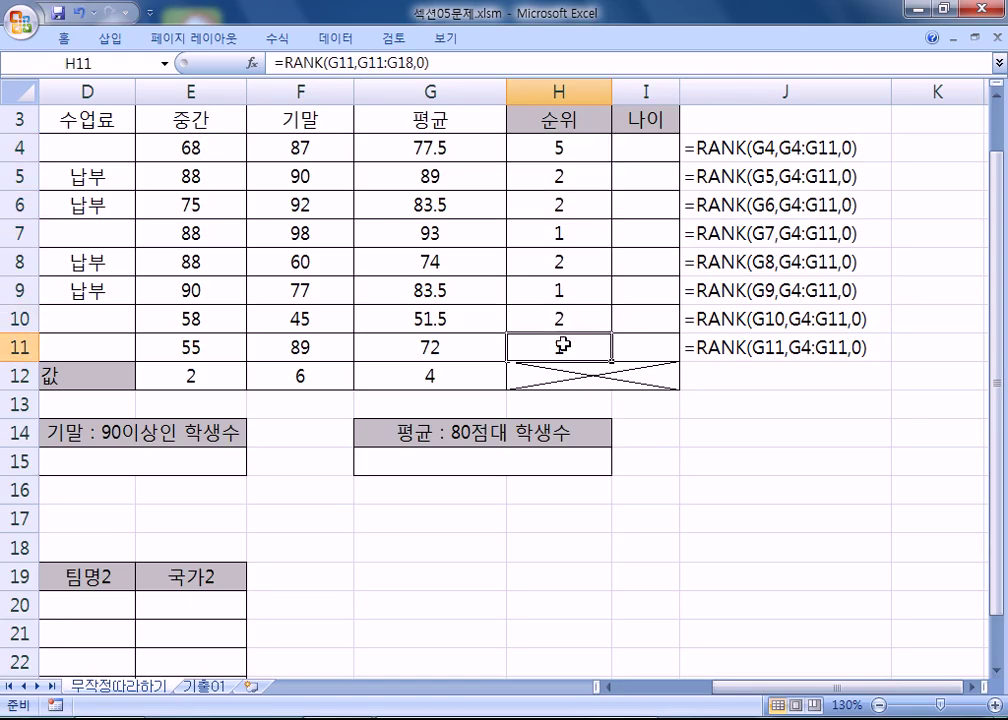
pyautogui.moveTo(582, 137); pyautogui.dragTo(587, 342)
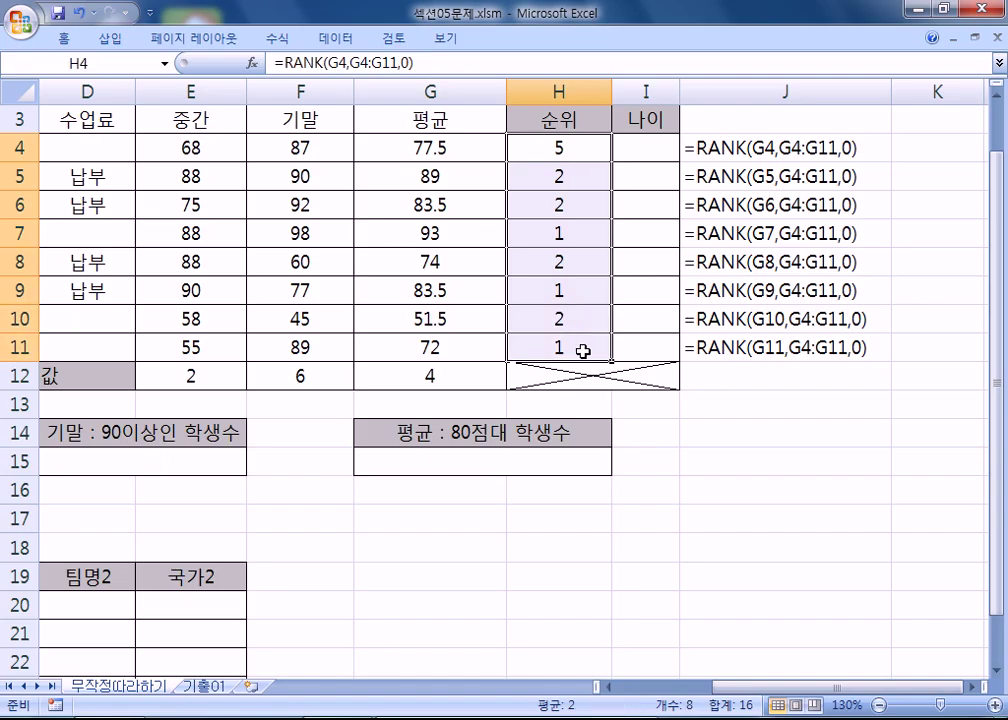
pyautogui.click(848, 146)
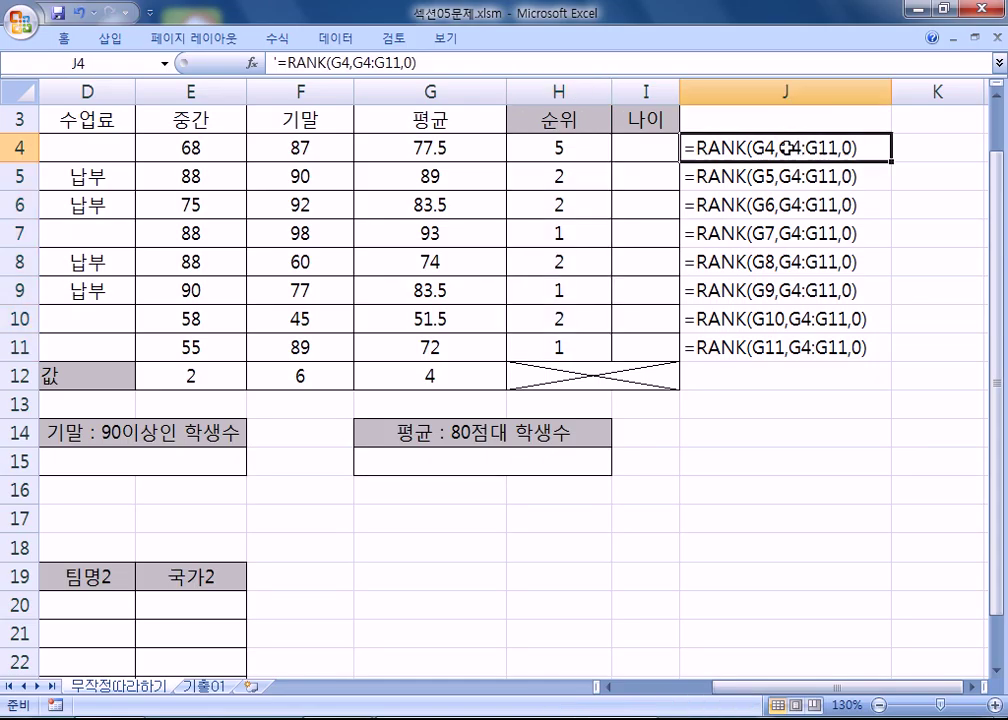
pyautogui.moveTo(578, 140); pyautogui.dragTo(547, 341)
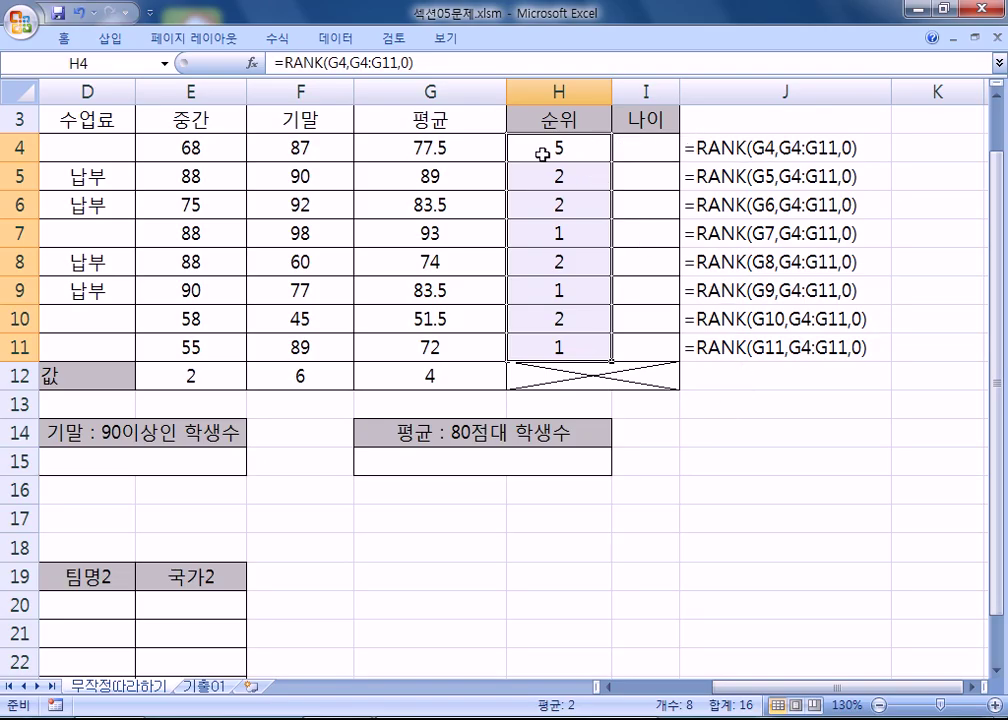
# - Check the rank formula in H4 against the average range G4:G11
pyautogui.click(652, 145)
pyautogui.click(561, 148)
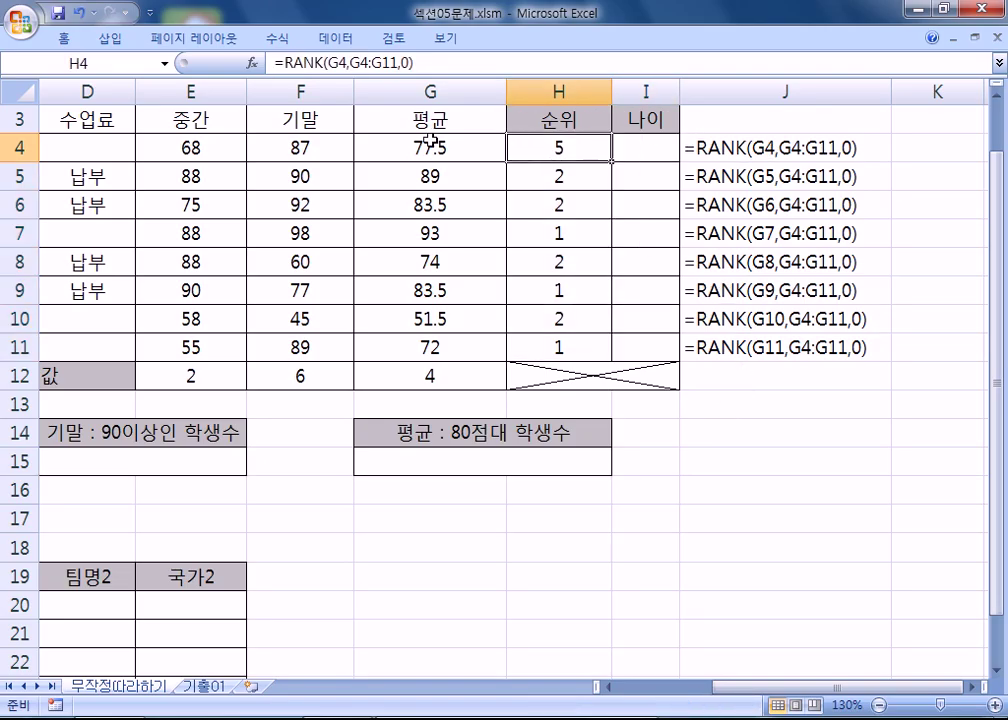
pyautogui.click(430, 143)
pyautogui.moveTo(412, 157); pyautogui.dragTo(403, 340)
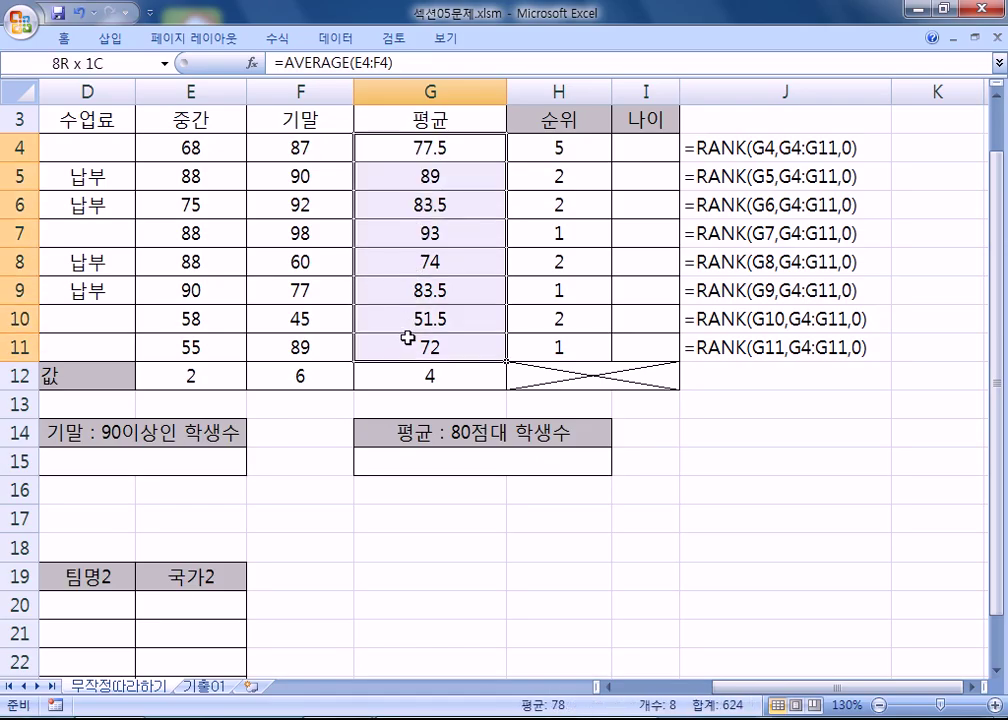
pyautogui.moveTo(408, 338); pyautogui.dragTo(432, 345)
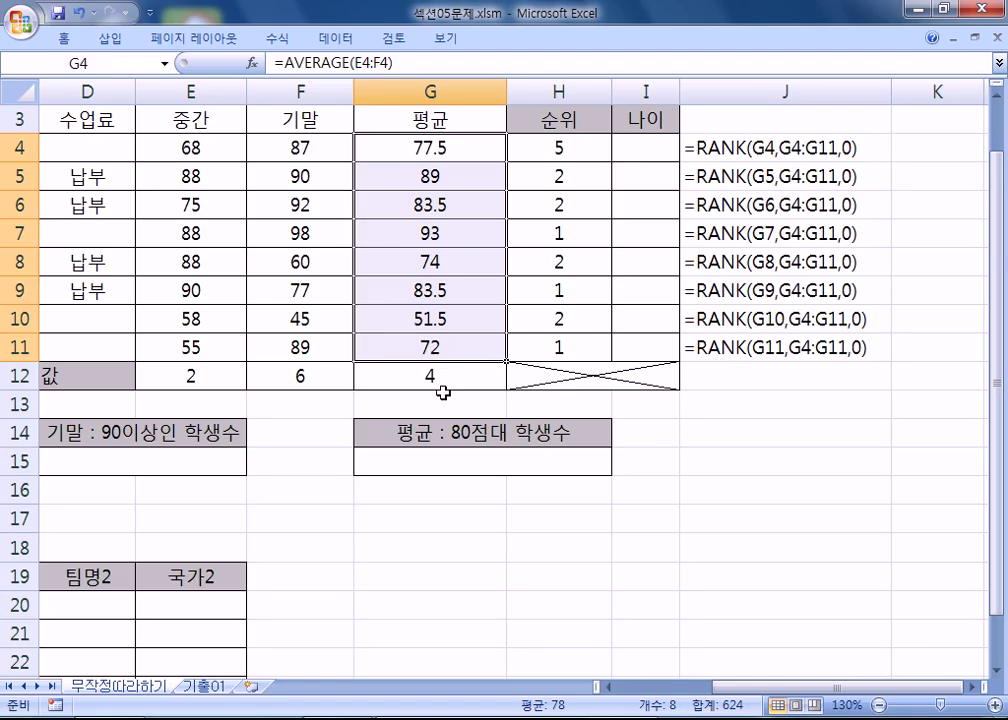
# - Enter the note "왼쪽값이 G4:G11 사이에서 몇번째로 크냐?" in J3 above the text formulas
pyautogui.click(697, 123)
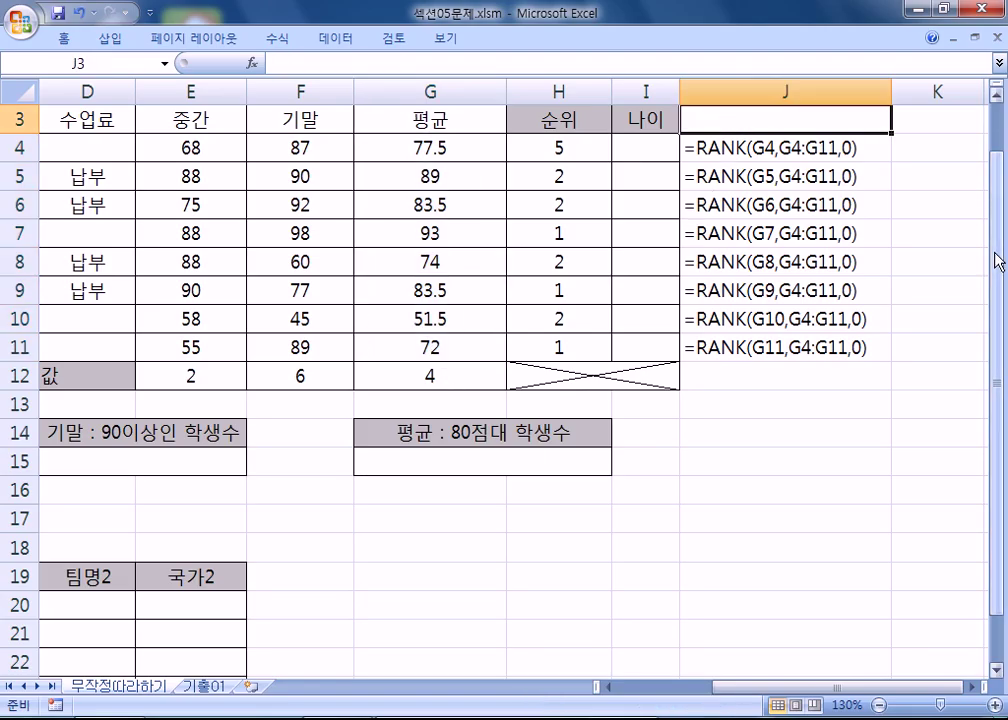
pyautogui.write('DHLS')
pyautogui.press('BackSpace')
pyautogui.press('BackSpace')
pyautogui.press('BackSpace')
pyautogui.press('BackSpace')
pyautogui.press('Hangul')
pyautogui.write('왼쪽값이 G4:G11 사이에서 몇번째로 크냐?')
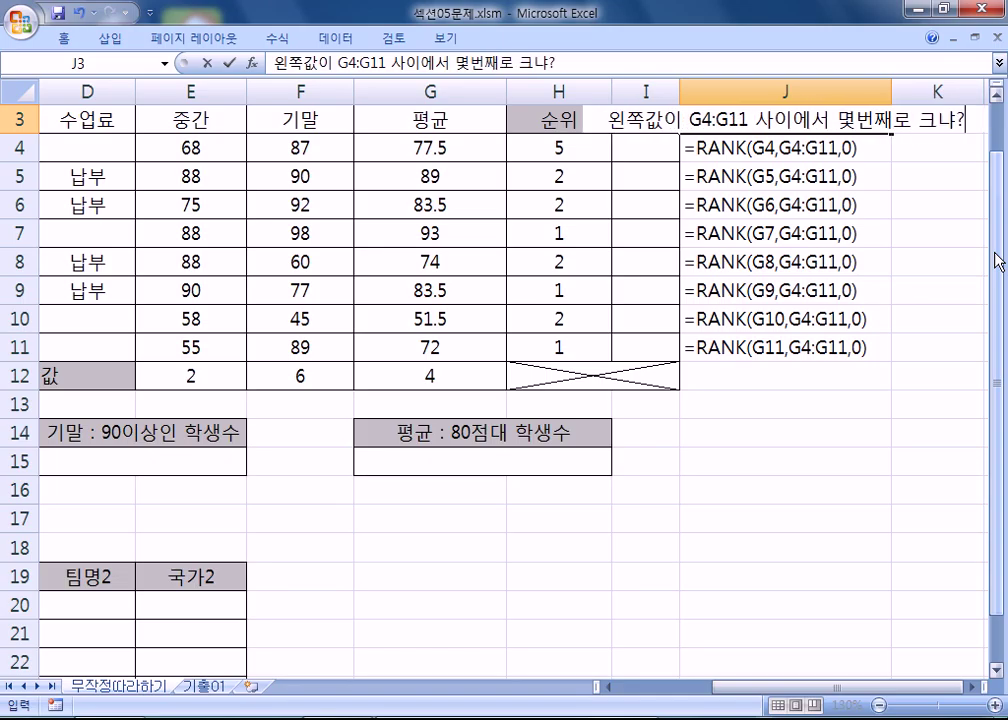
pyautogui.press('Return')
# - Remove the centre alignment from the note in J3 so its text is left-aligned
pyautogui.doubleClick(690, 121)
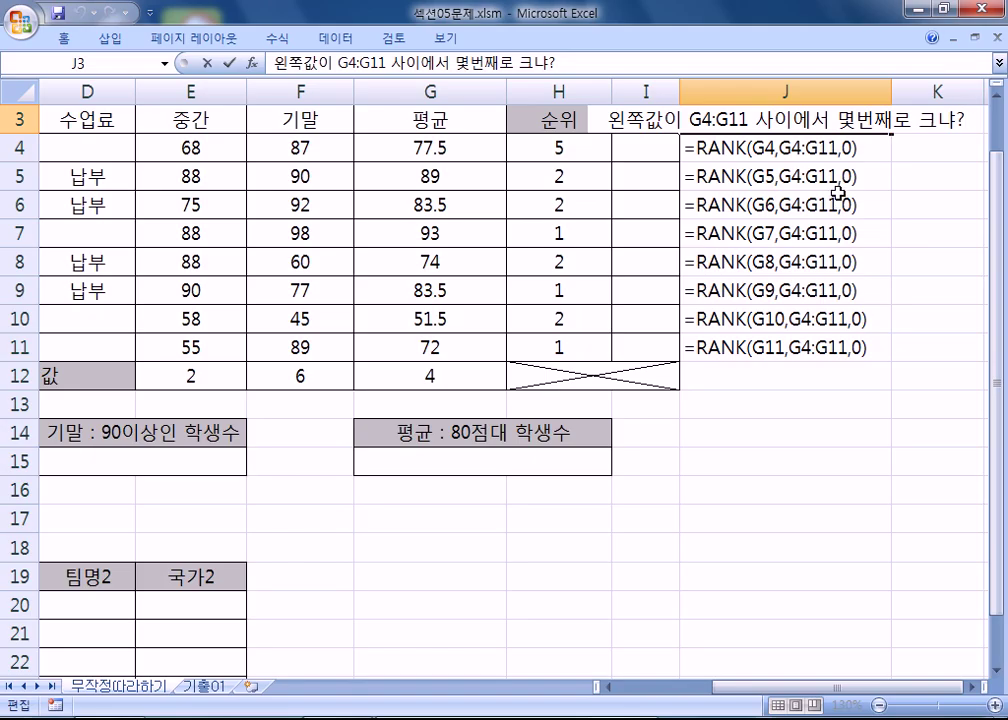
pyautogui.press('Escape')
pyautogui.rightClick(755, 113)
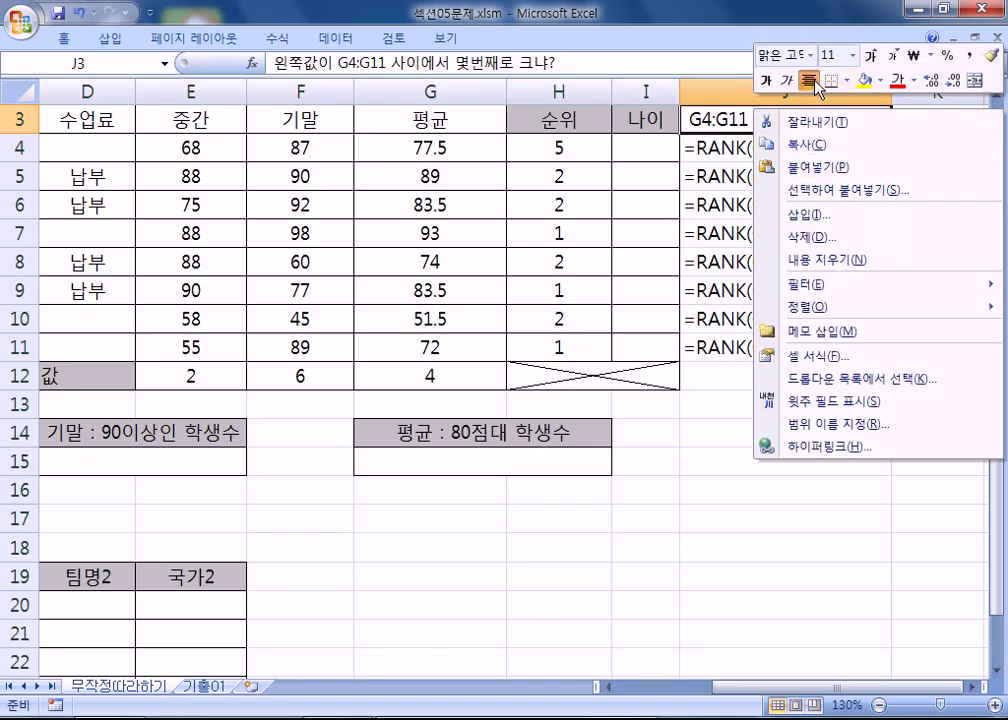
pyautogui.press('Escape')
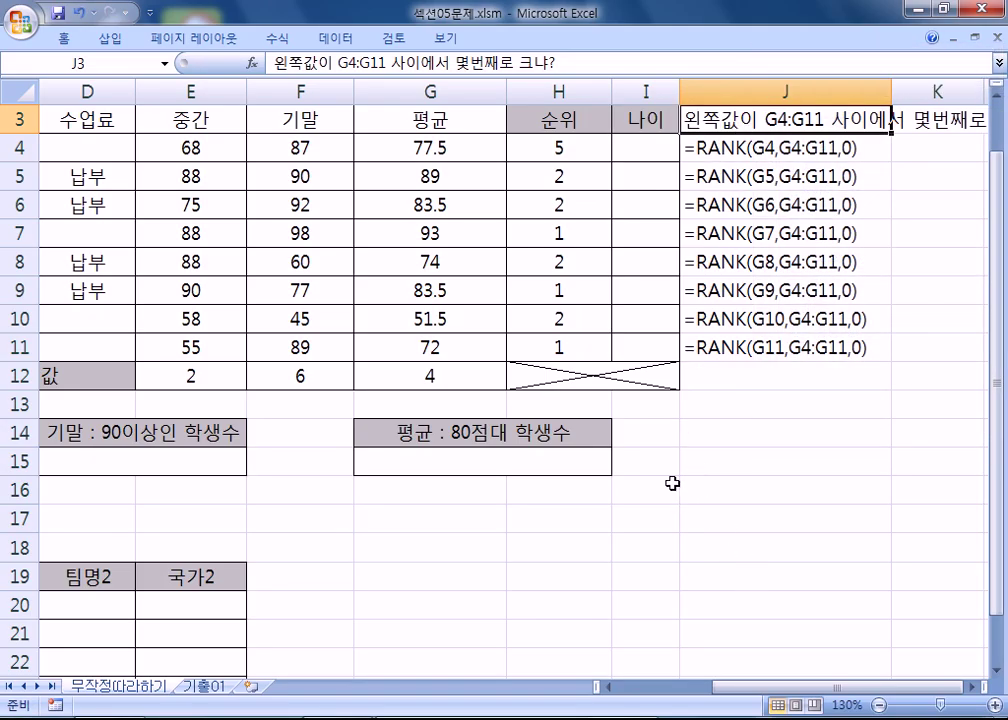
# - Check the rank formula in H4 against the average in G4 that it refers to
pyautogui.scroll(-2, 672, 484)
pyautogui.moveTo(874, 688); pyautogui.dragTo(956, 698)
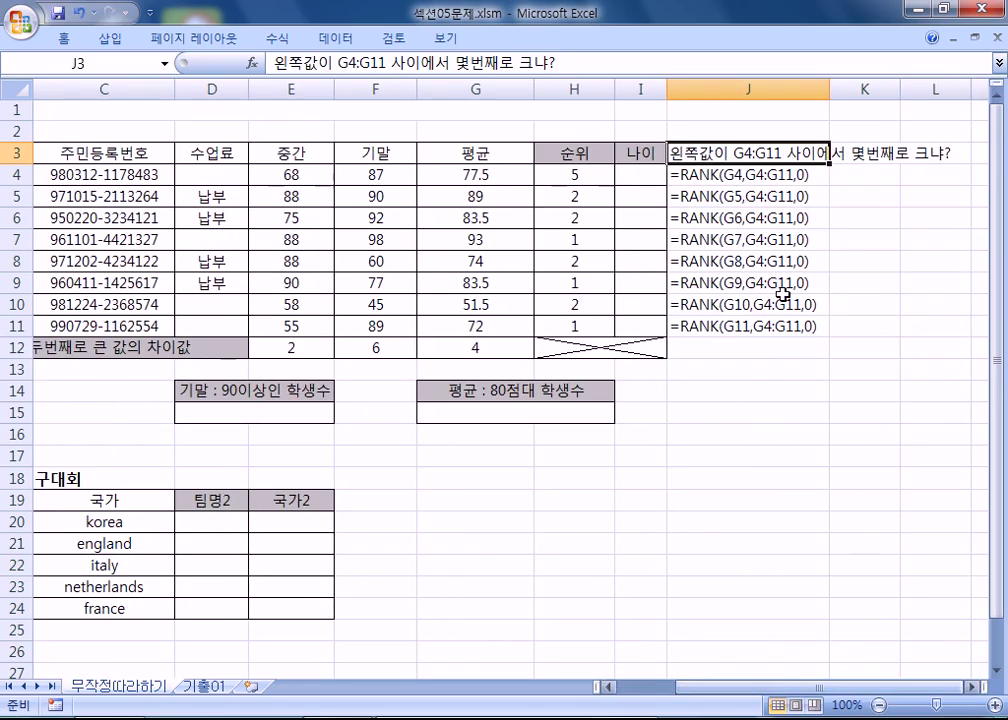
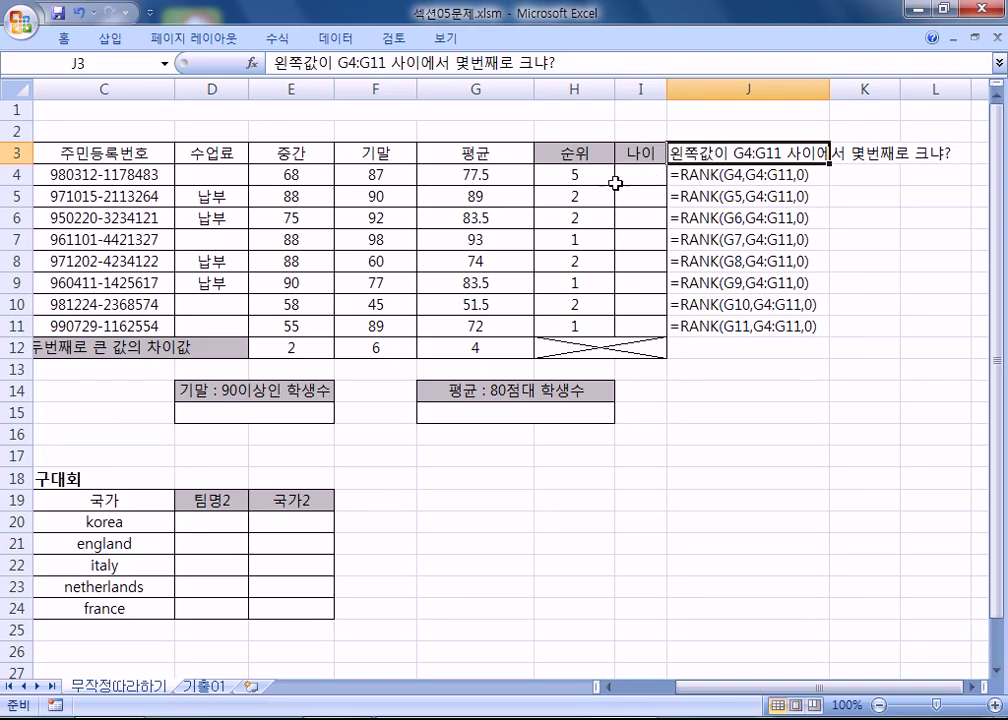
pyautogui.click(580, 174)
pyautogui.click(513, 173)
pyautogui.click(560, 173)
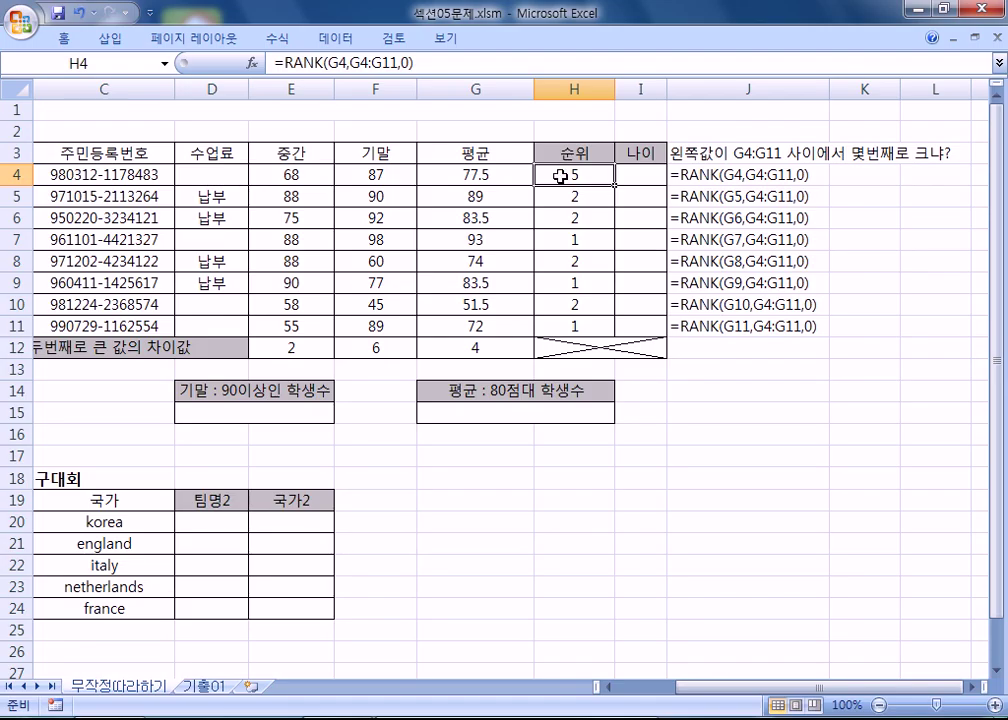
# - Switch to the Notepad notes, move the window over the sheet and start a new entry "G4 : " below the RANK option lines
pyautogui.hotkey('alt', 'Tab')
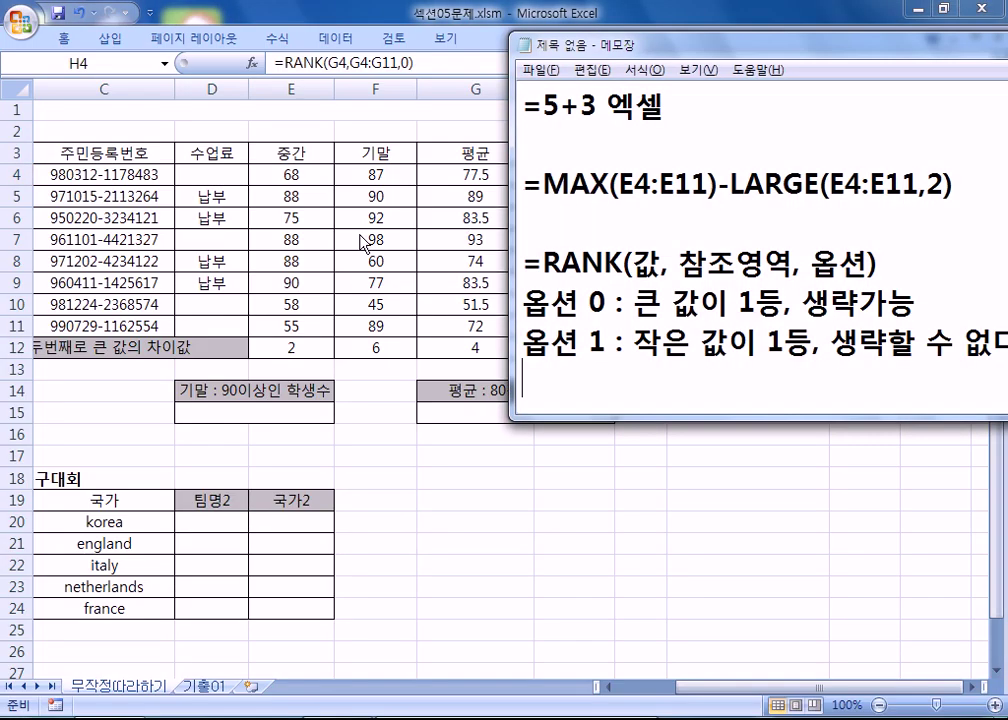
pyautogui.moveTo(591, 59); pyautogui.dragTo(175, 34)
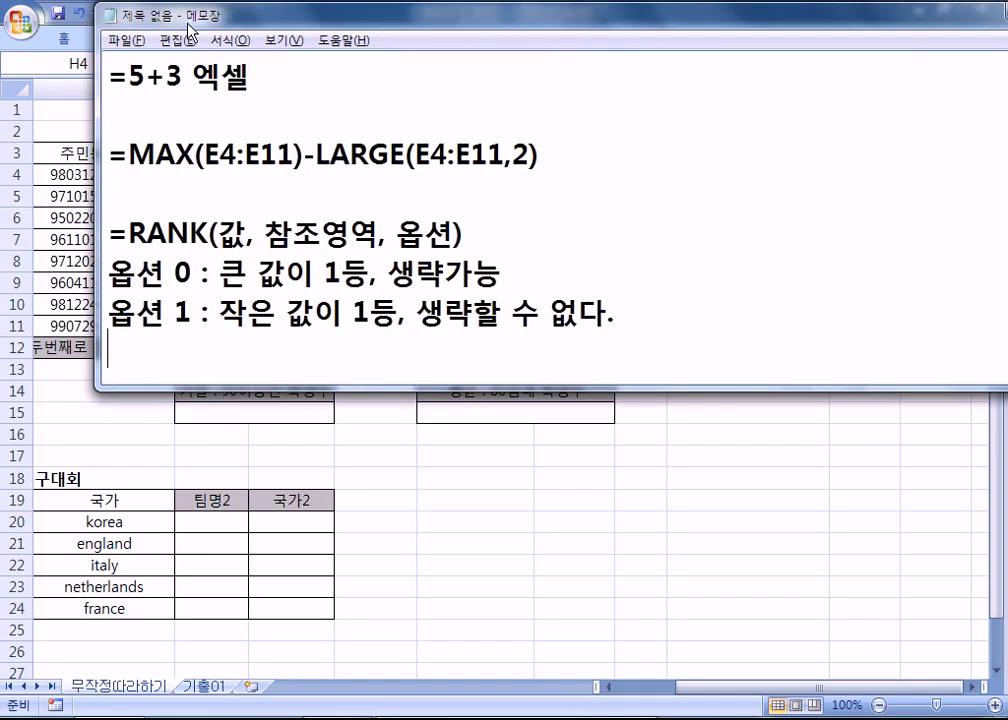
pyautogui.press('Return')
pyautogui.press('Return')
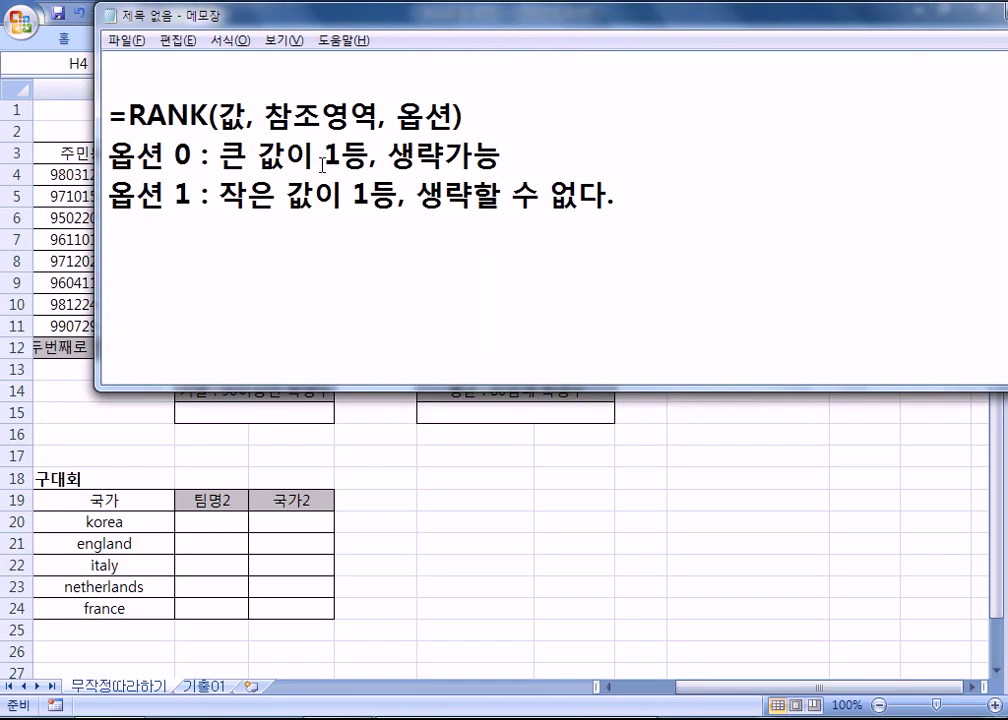
pyautogui.write('ㅎ')
pyautogui.press('BackSpace')
pyautogui.write('G4 : ')
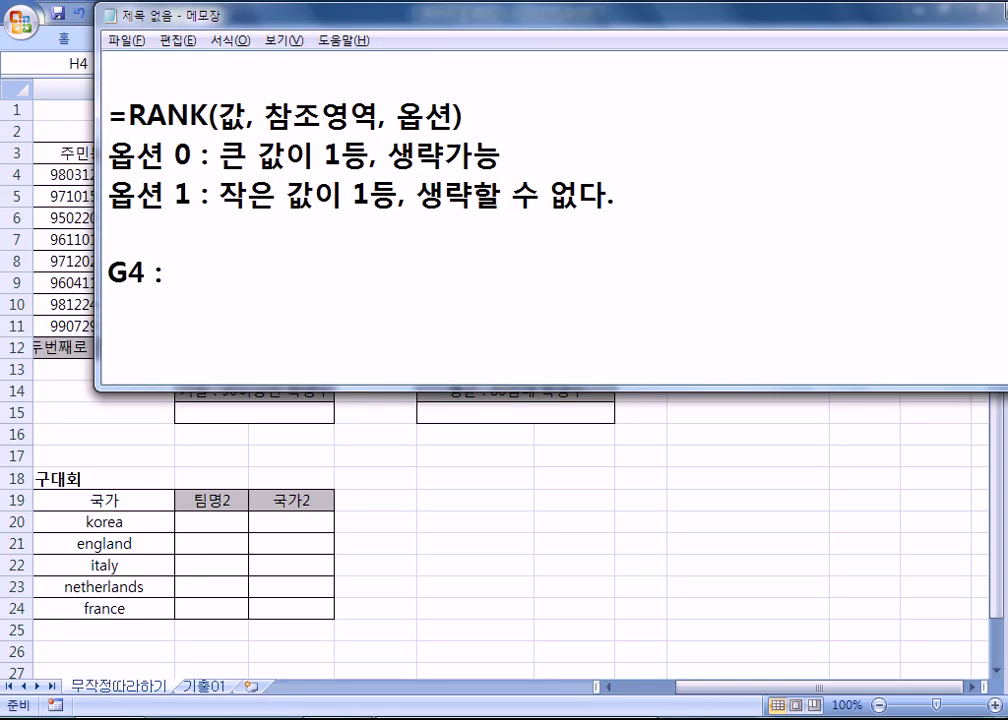
# - Complete the G4 entry with the question "어느 셀을 기준으로 G4셀인지?" and begin a new line
pyautogui.write('느')
pyautogui.press('BackSpace')
pyautogui.press('BackSpace')
pyautogui.write('어ㅡㄴ')
pyautogui.press('BackSpace')
pyautogui.press('BackSpace')
pyautogui.write('느 셀')
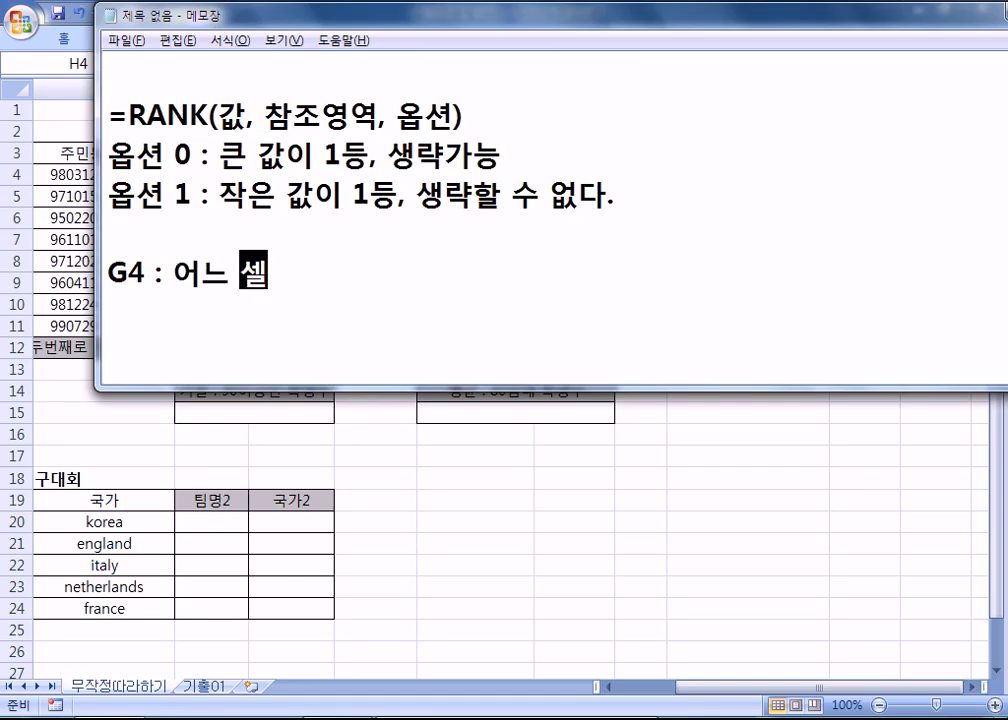
pyautogui.write('을 기준으로 ')
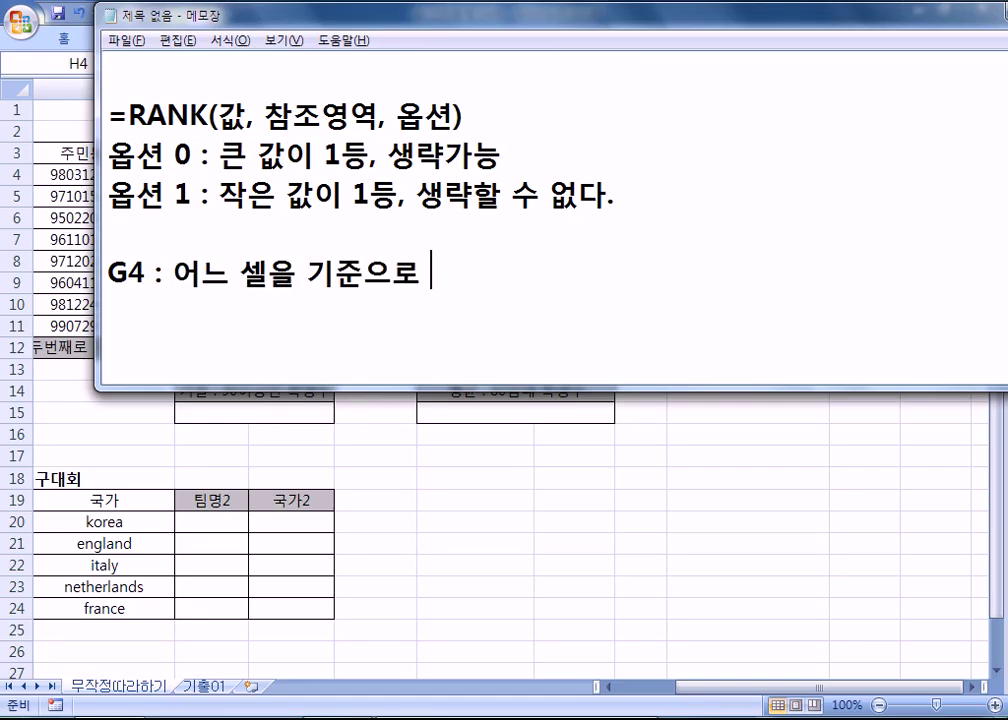
pyautogui.write('G4셀인지')
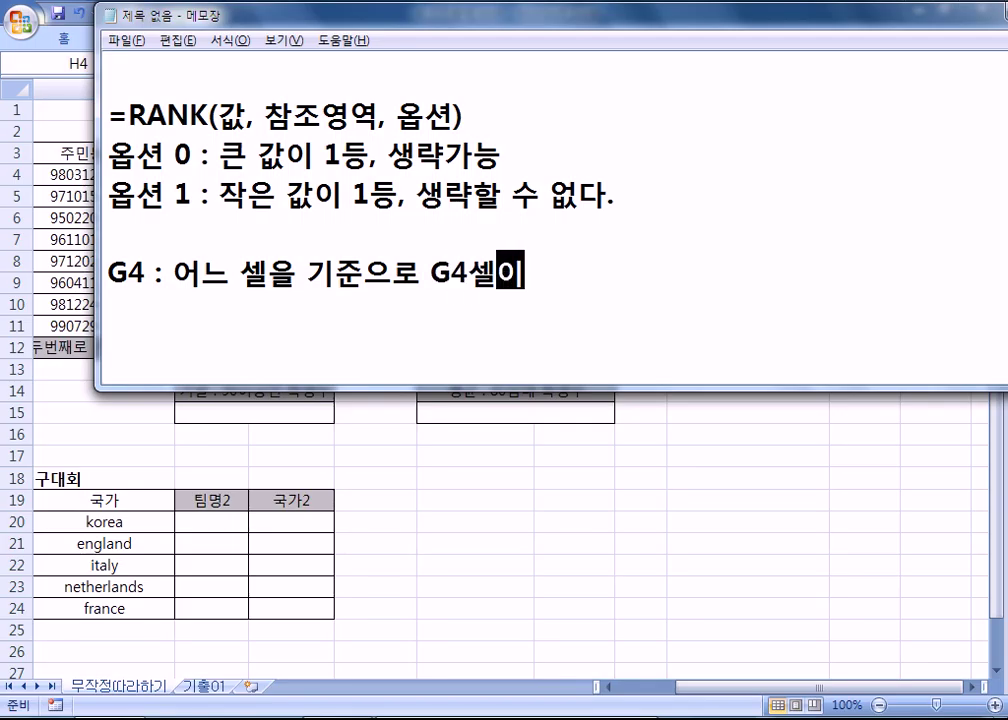
pyautogui.write('?')
pyautogui.press('Return')
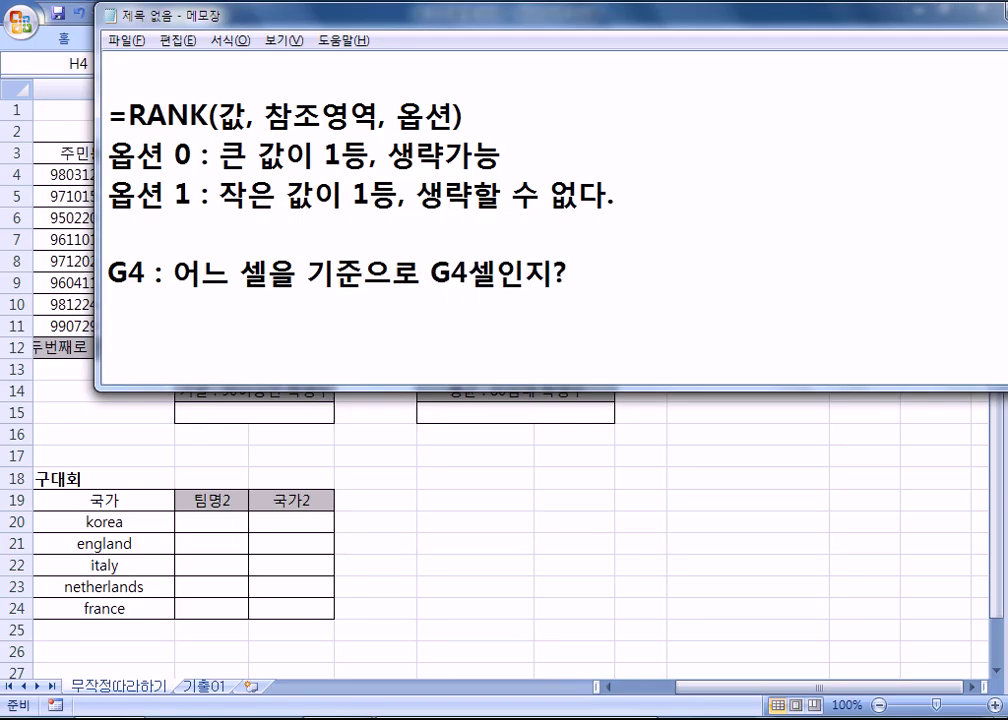
# - Add the line "아니면 절대적인 G4셀인지 모른다." below the G4 question
pyautogui.write('아니면')
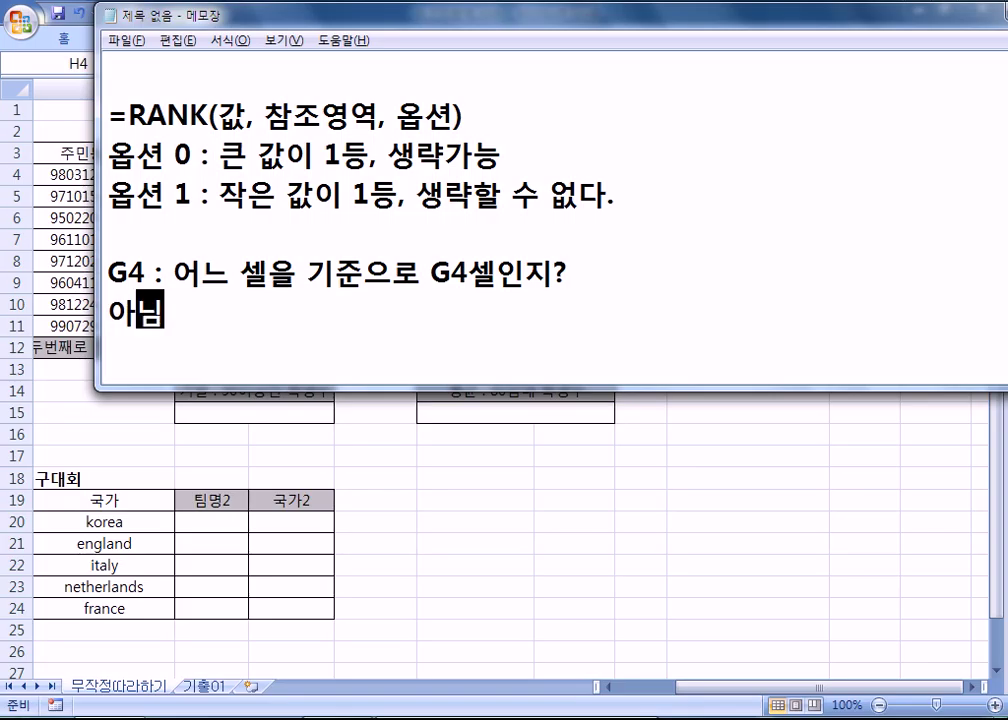
pyautogui.write(' 절')
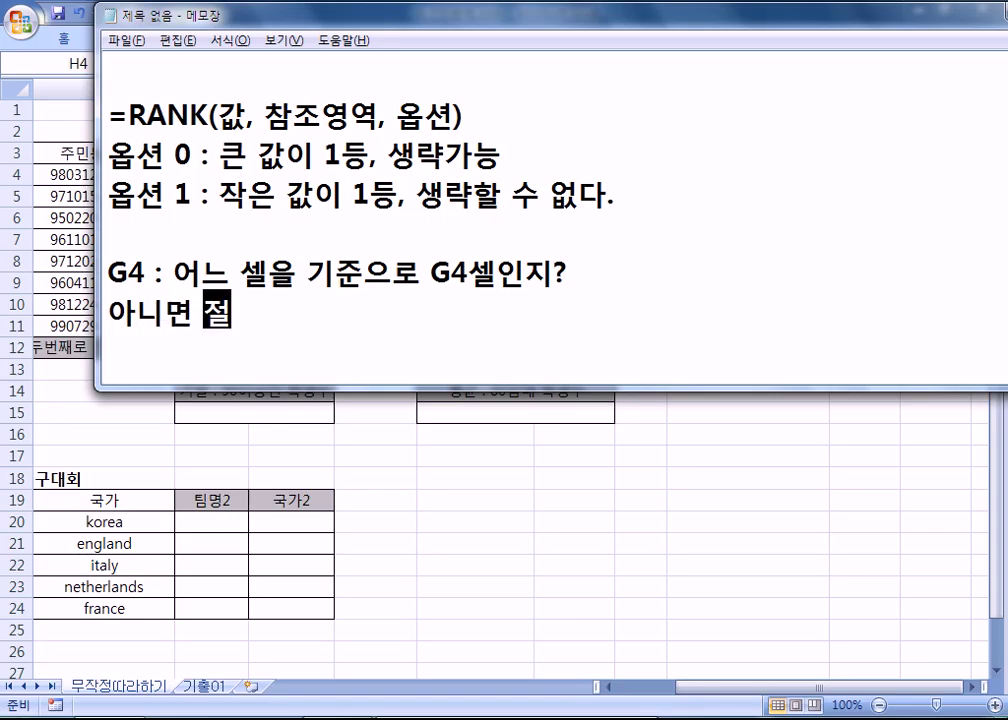
pyautogui.write('대적이ㄴ G4쇼ㅔ')
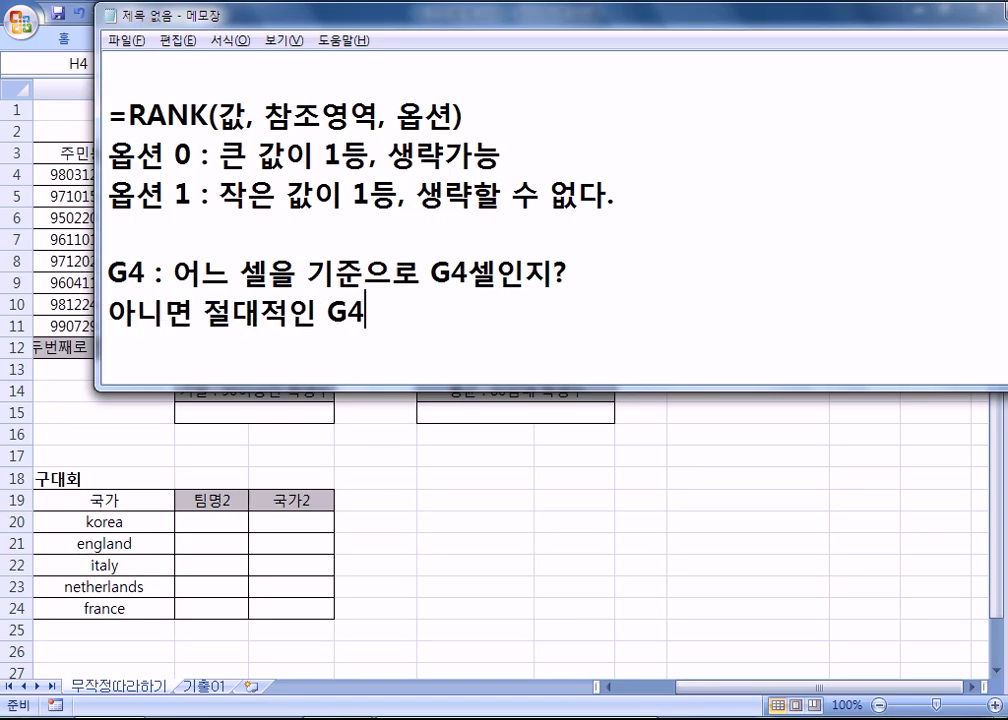
pyautogui.press('BackSpace')
pyautogui.press('BackSpace')
pyautogui.write('셀인지 모')
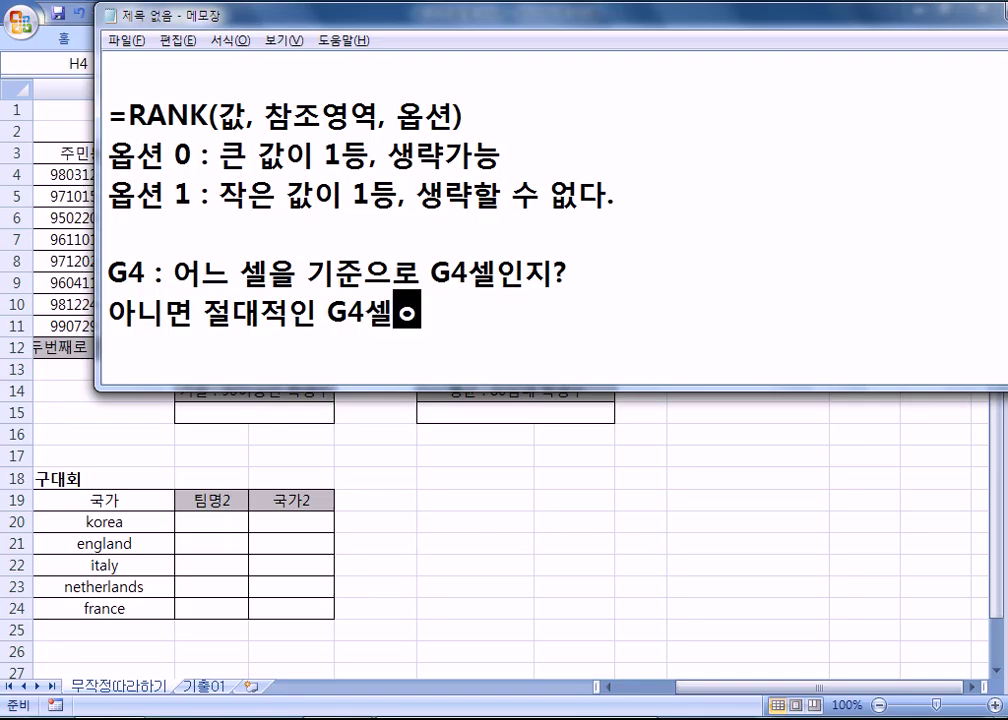
pyautogui.write('른다.')
pyautogui.press('Return')
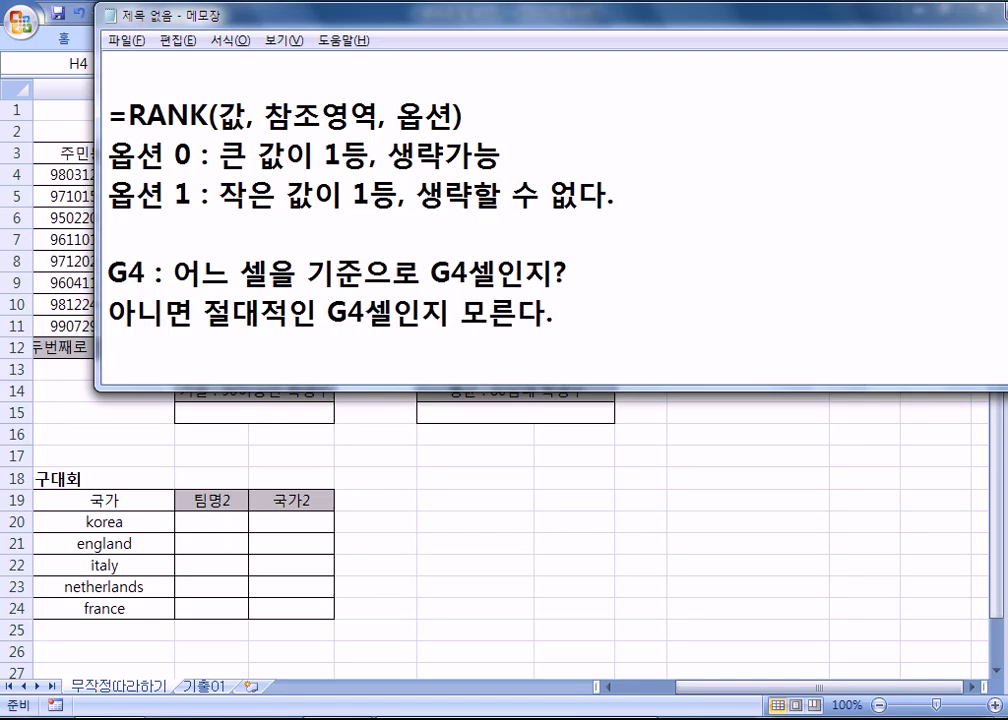
# - Switch back to Excel and examine where G4 lies relative to its header G3 and the rank cell H4
pyautogui.hotkey('alt', 'Tab')
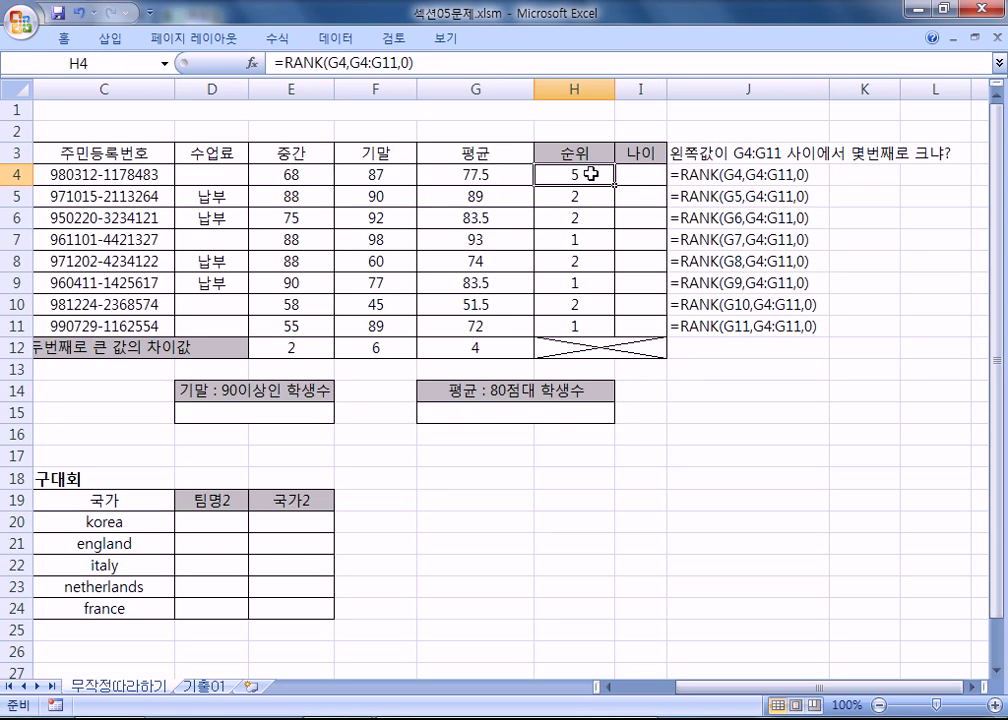
pyautogui.click(459, 173)
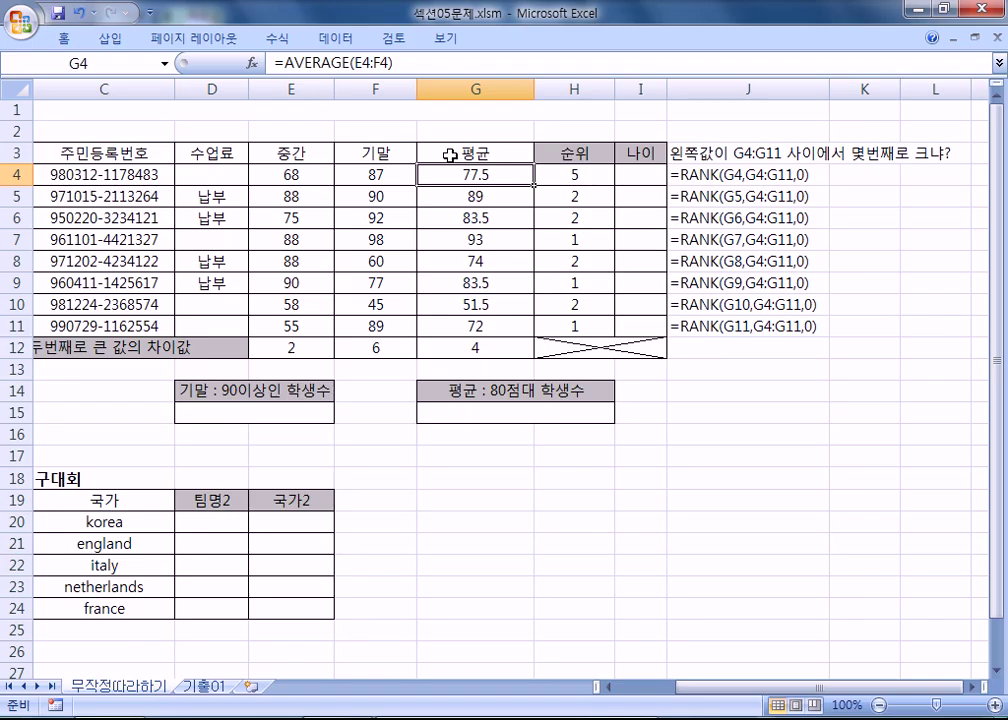
pyautogui.click(449, 151)
pyautogui.scroll(5, 462, 196)
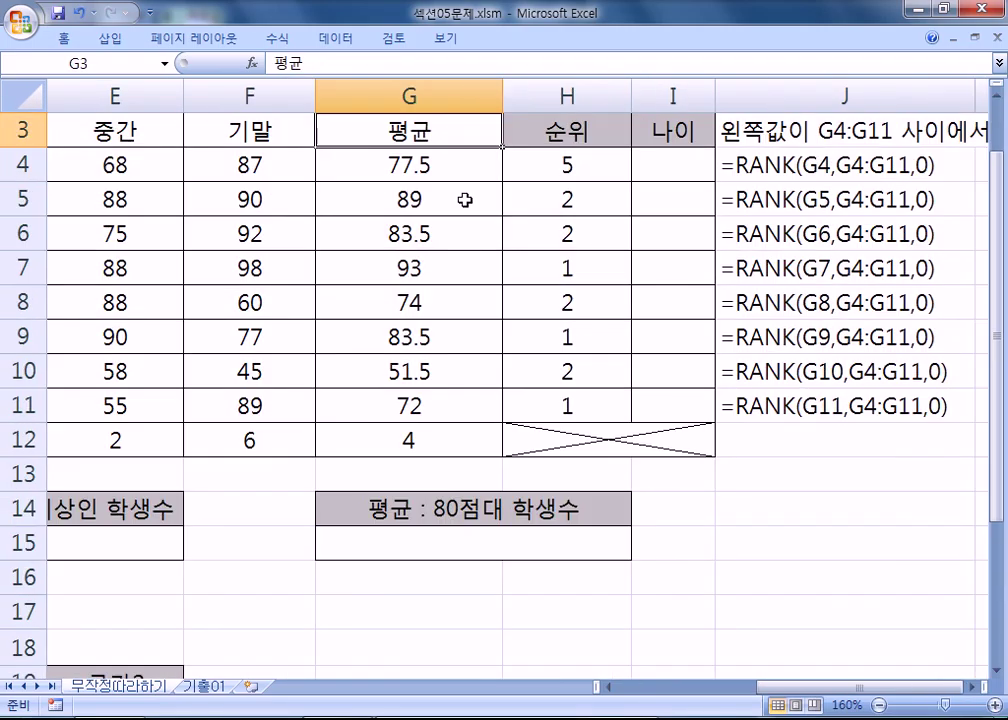
pyautogui.click(272, 173)
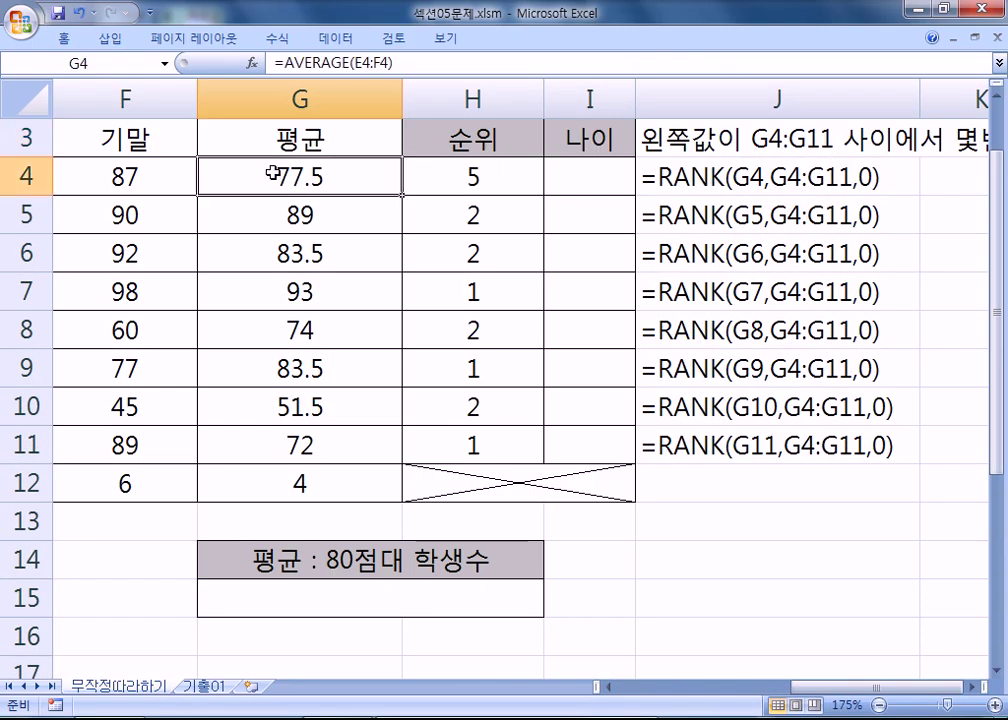
pyautogui.click(228, 135)
pyautogui.click(279, 172)
pyautogui.click(469, 174)
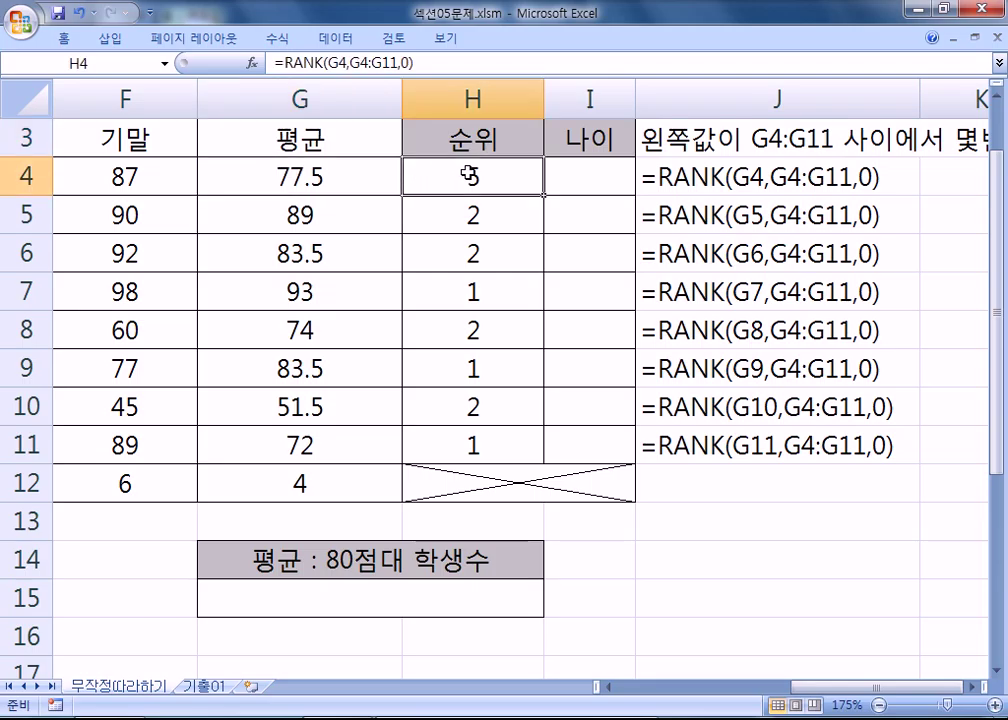
# - Fill the average cell G4 with yellow
pyautogui.click(394, 173)
pyautogui.rightClick(333, 183)
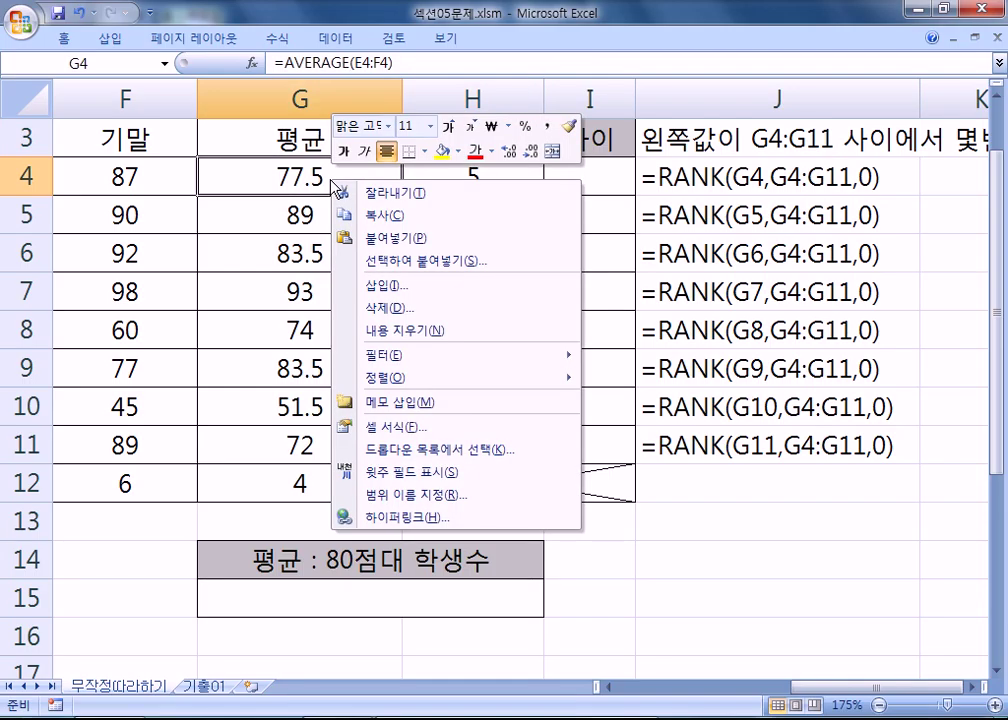
pyautogui.click(441, 151)
pyautogui.click(452, 175)
pyautogui.click(333, 175)
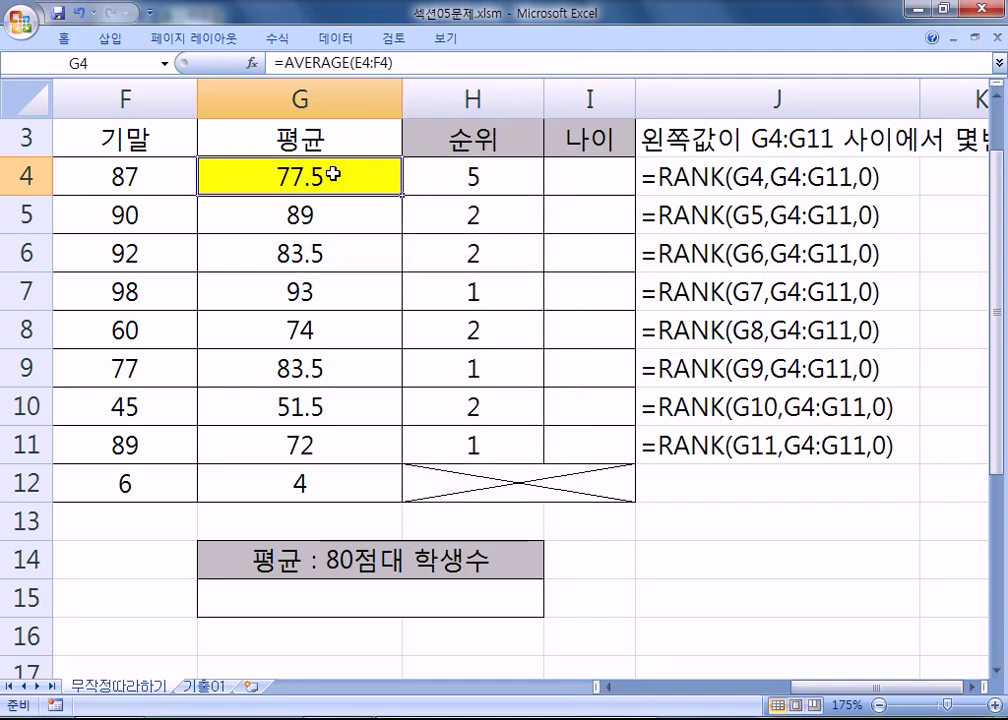
# - Examine G4's relative position as seen from the cells F4 and I4 in the same row
pyautogui.click(110, 174)
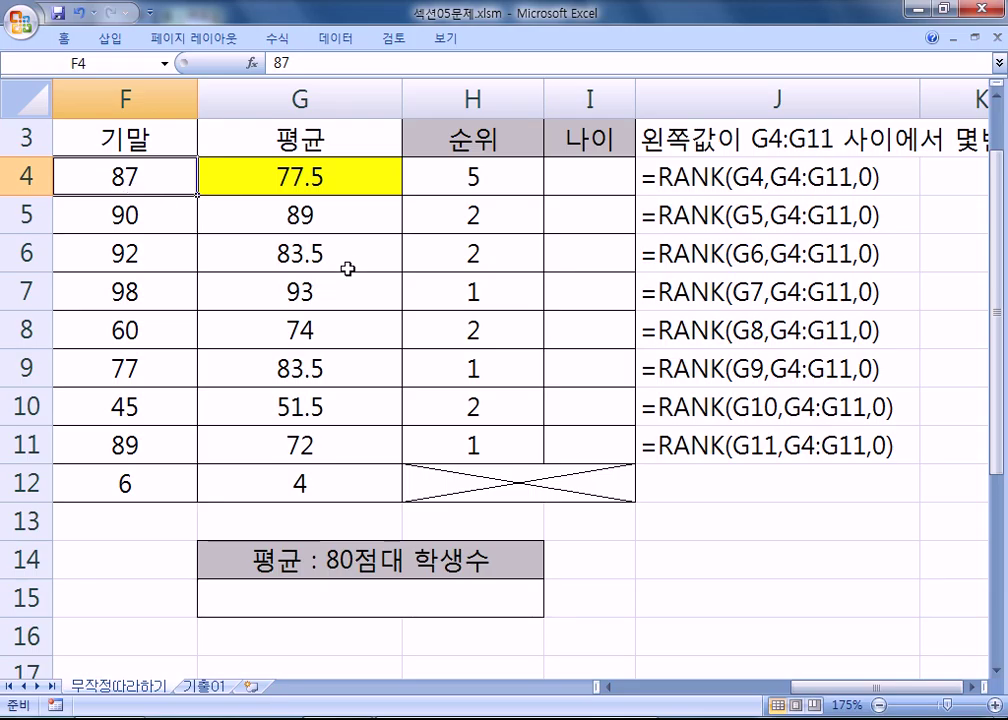
pyautogui.click(590, 177)
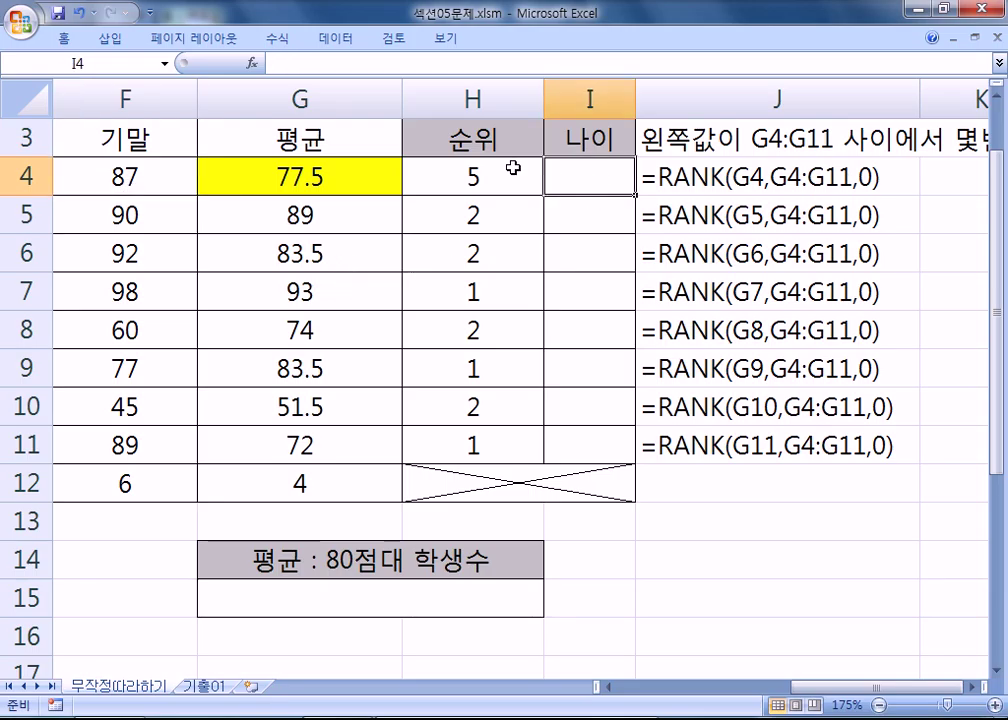
pyautogui.press('Left')
pyautogui.press('Left')
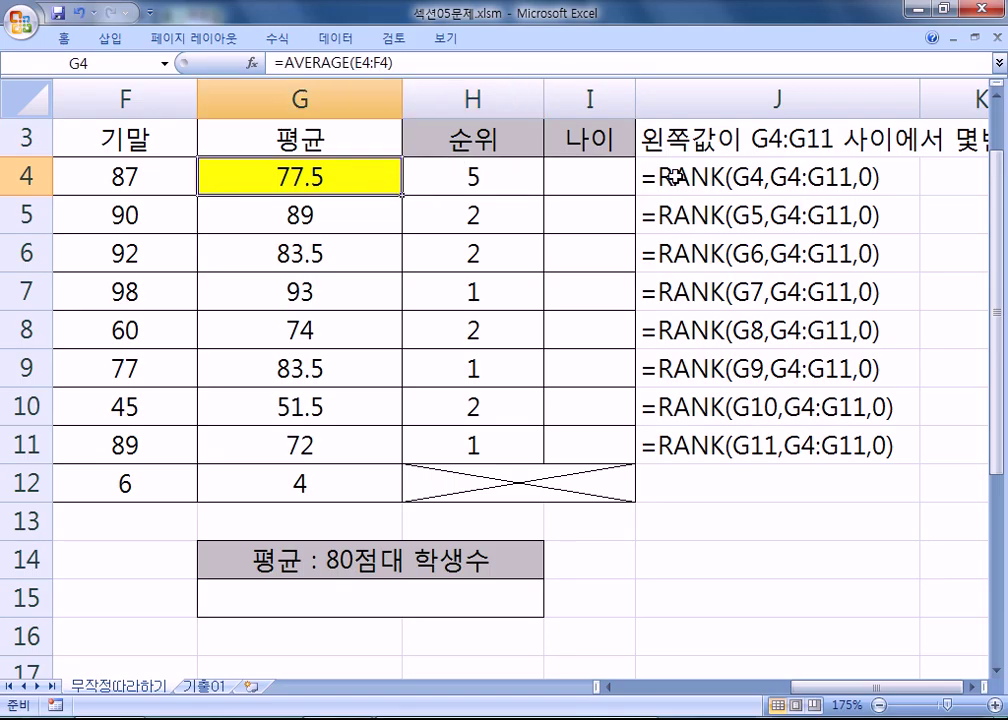
# - Switch to the Notepad notes and append " : 상대적 표현" to the G4 question line
pyautogui.hotkey('alt', 'Tab')
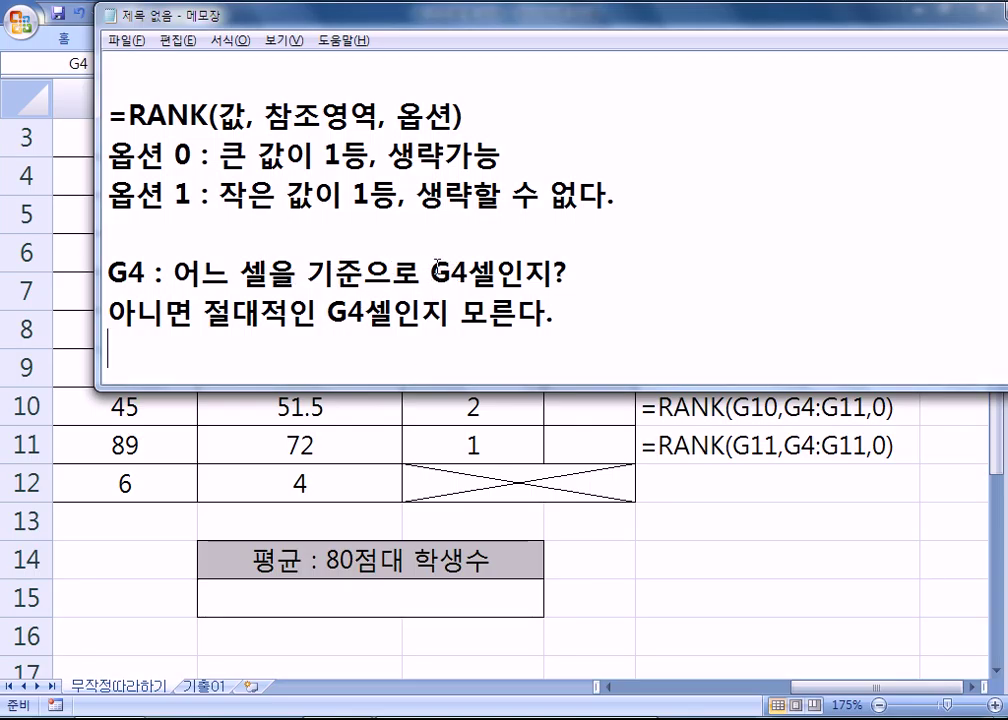
pyautogui.click(652, 270)
pyautogui.write(': 상재')
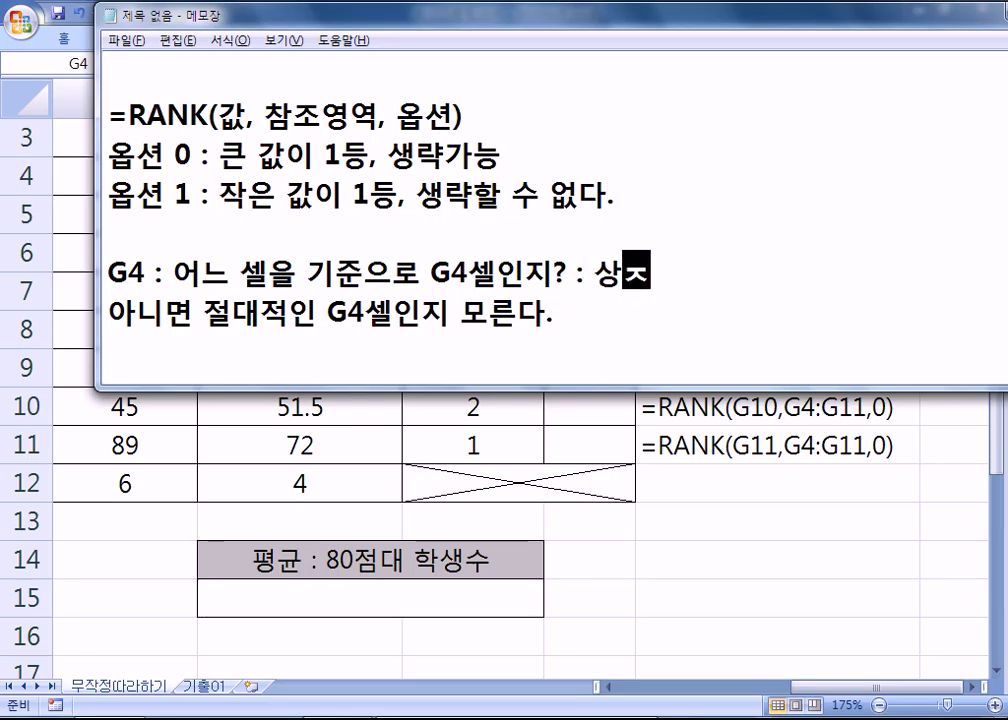
pyautogui.press('BackSpace')
pyautogui.press('BackSpace')
pyautogui.write('대적 표현')
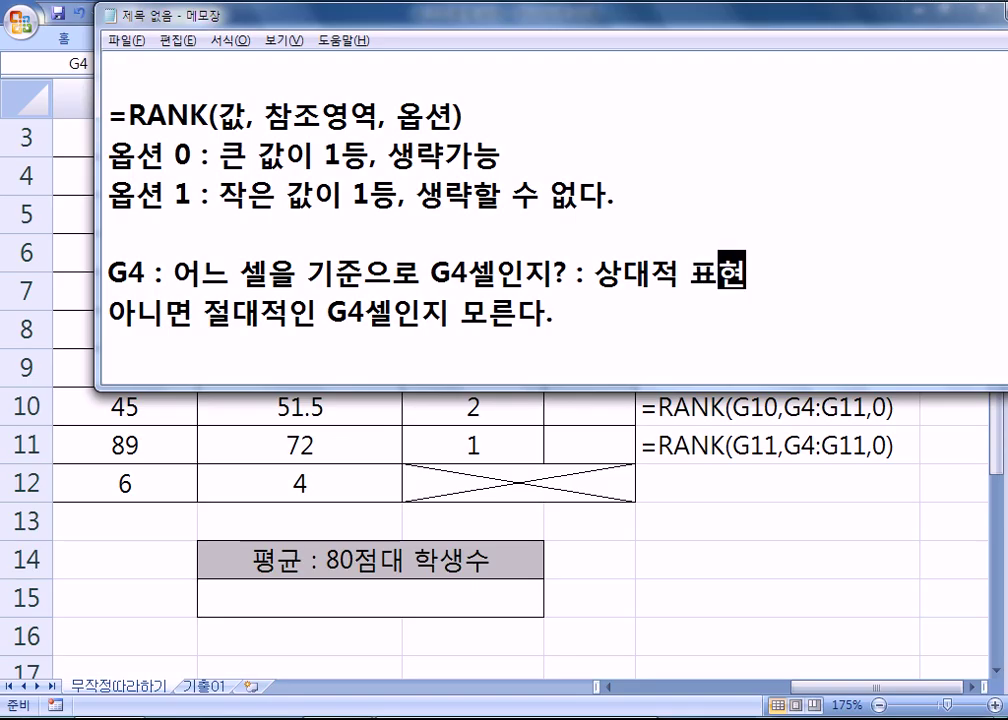
pyautogui.hotkey('ctrl', 'End')
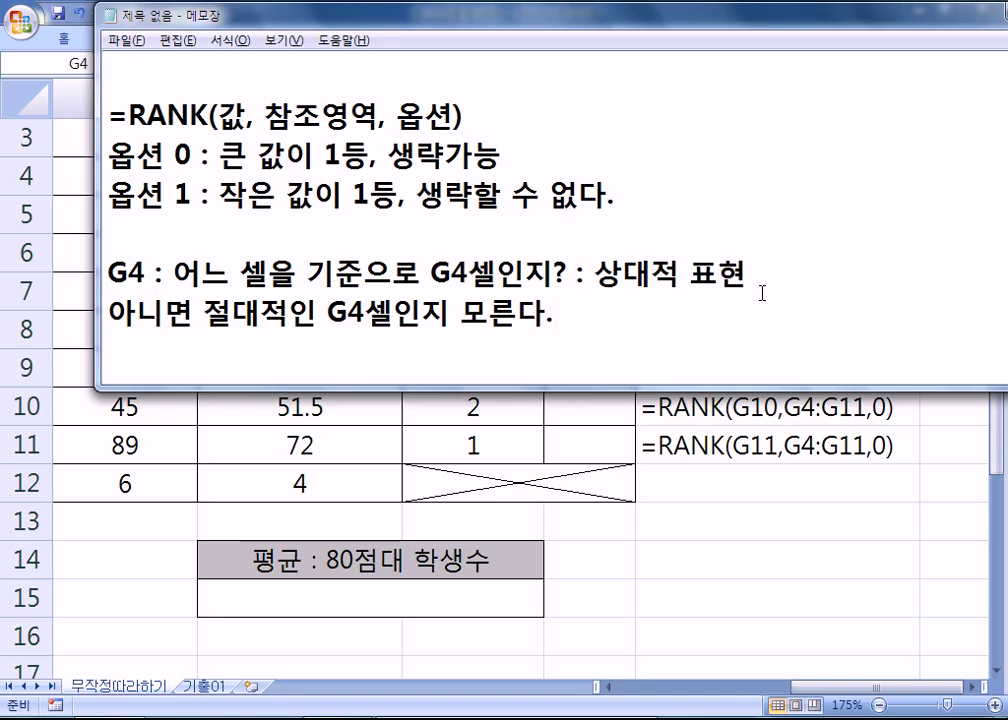
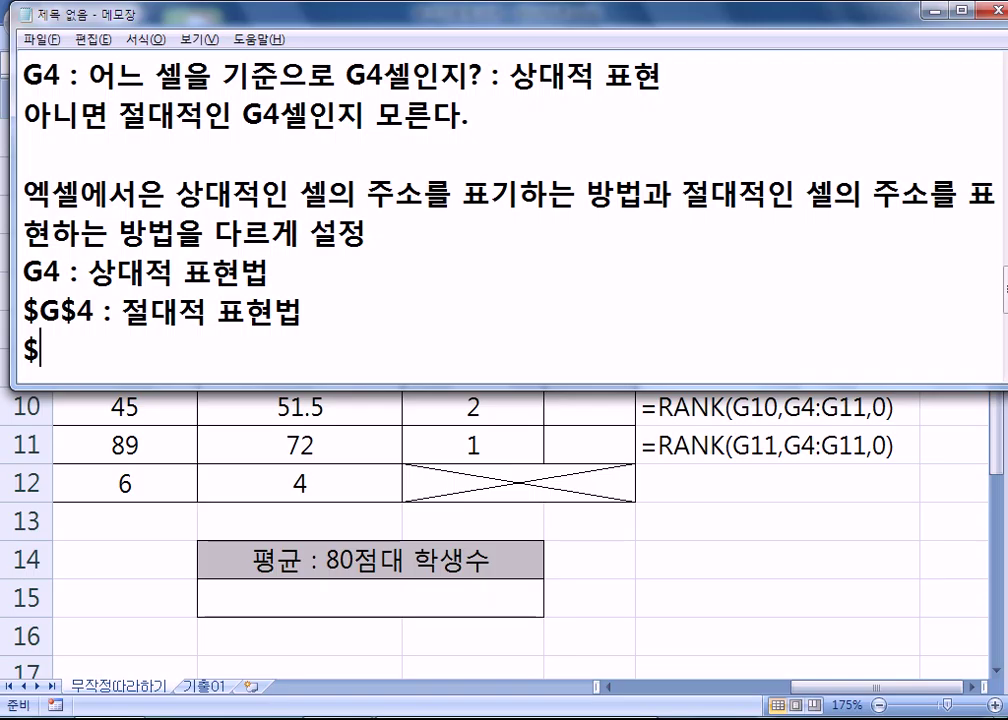
# - Complete the note line under the $G$4 entry as "$G4, G$4 : 혼합적 표현법"
pyautogui.write('G$')
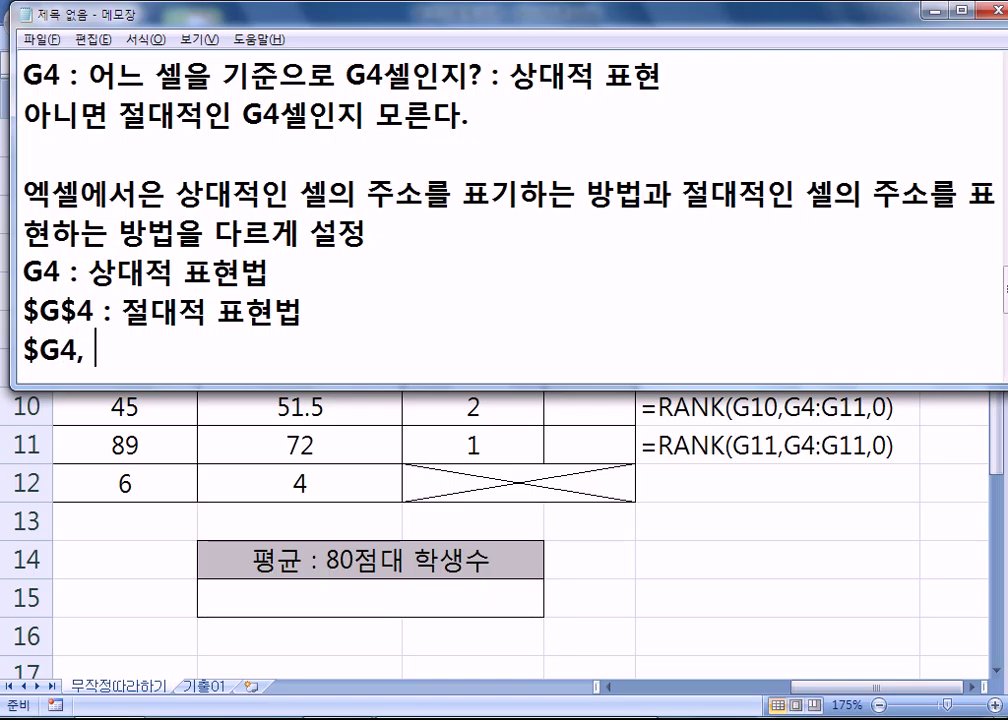
pyautogui.write('4')
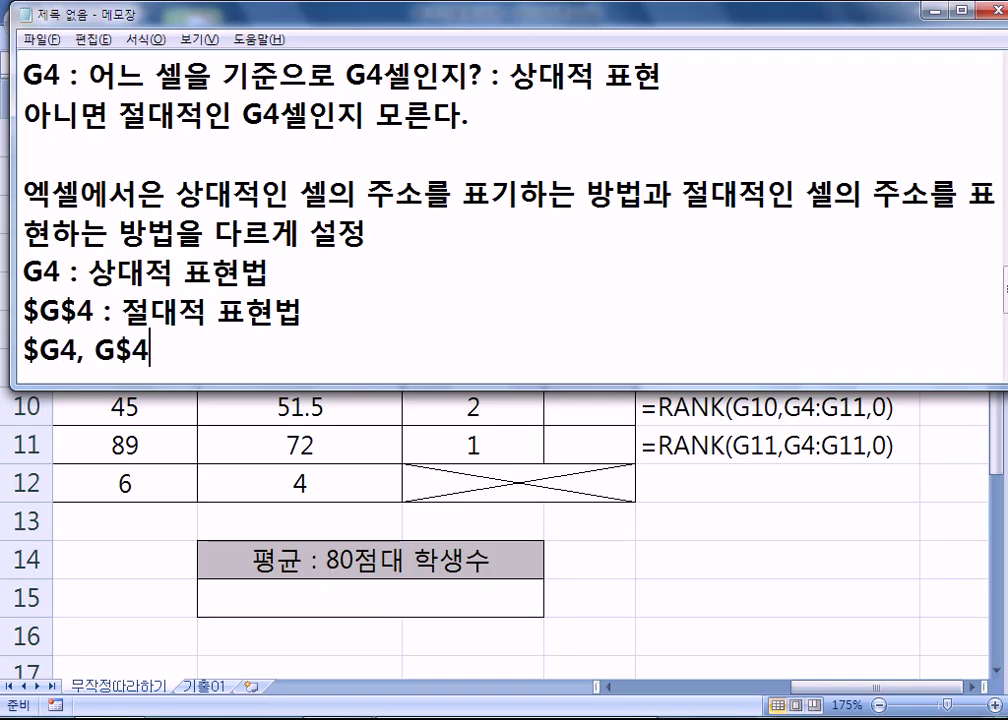
pyautogui.write(' : 허혼합')
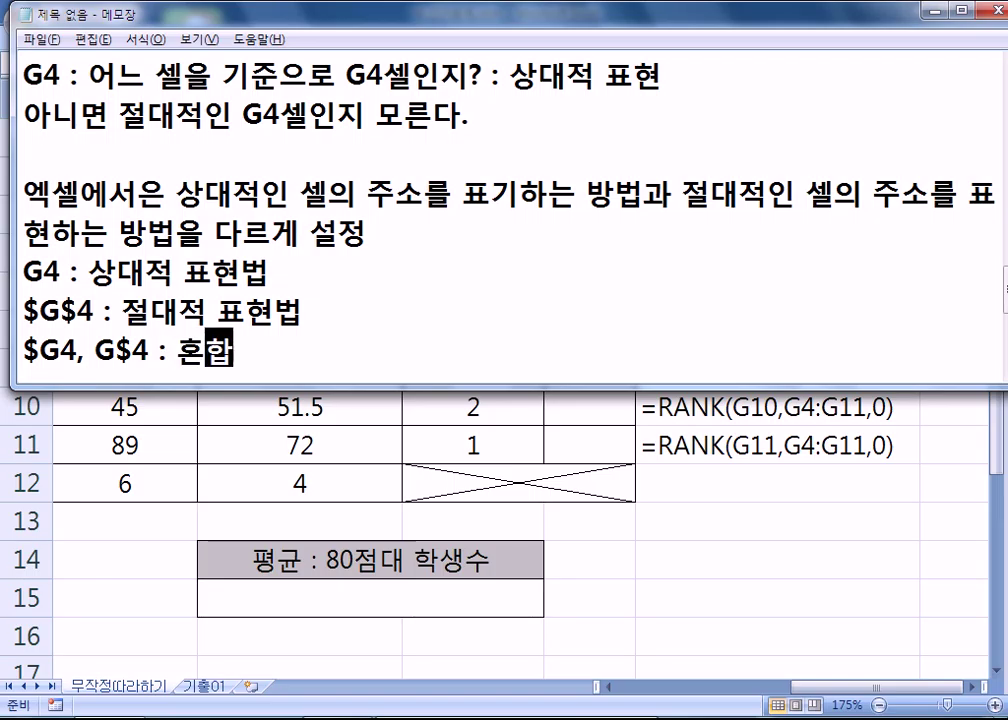
pyautogui.write('적 표현법')
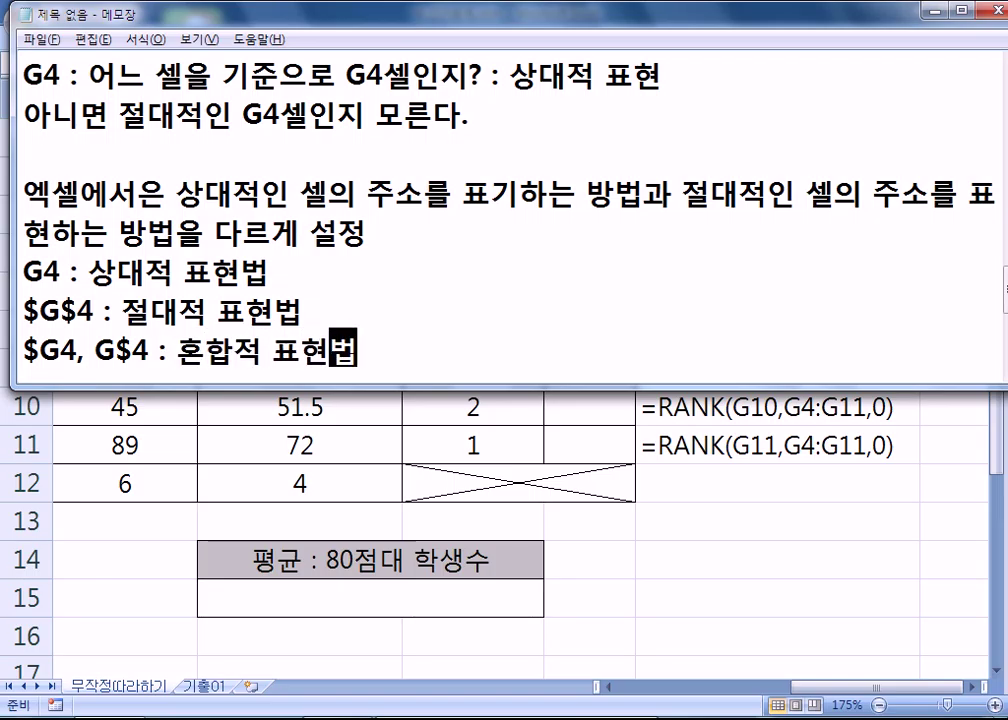
# - Append ", 상대적 주소/계산" to the note line "G4 : 상대적 표현법"
pyautogui.press('Up')
pyautogui.press('Up')
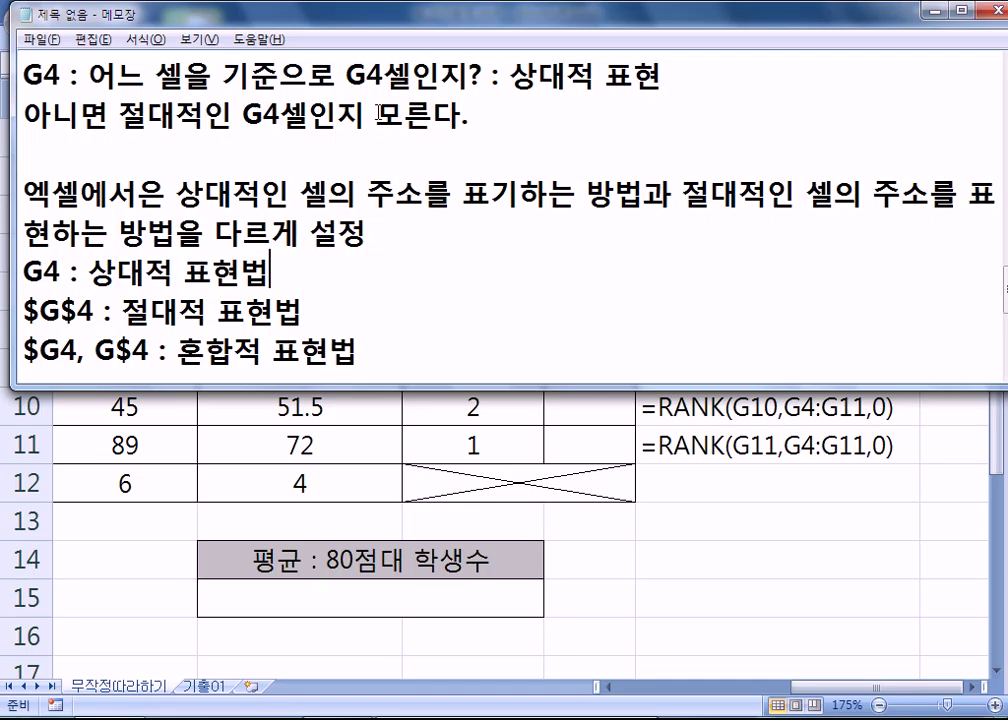
pyautogui.write(', 상대적 ')
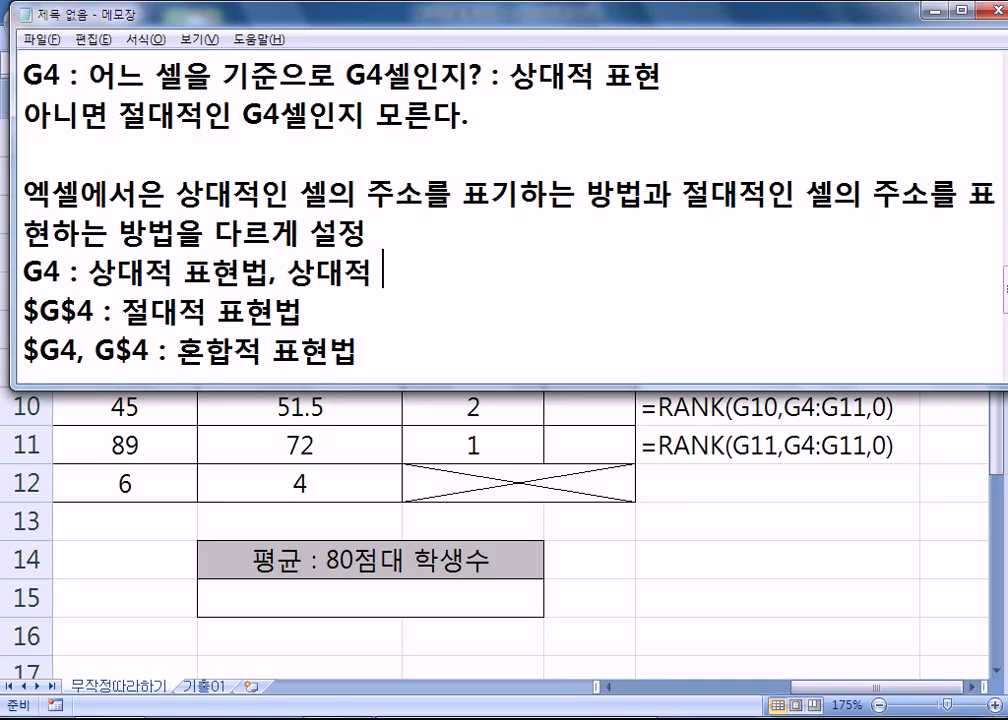
pyautogui.write('ㅈ주소, ㄱ계산')
pyautogui.press('Left')
pyautogui.press('Left')
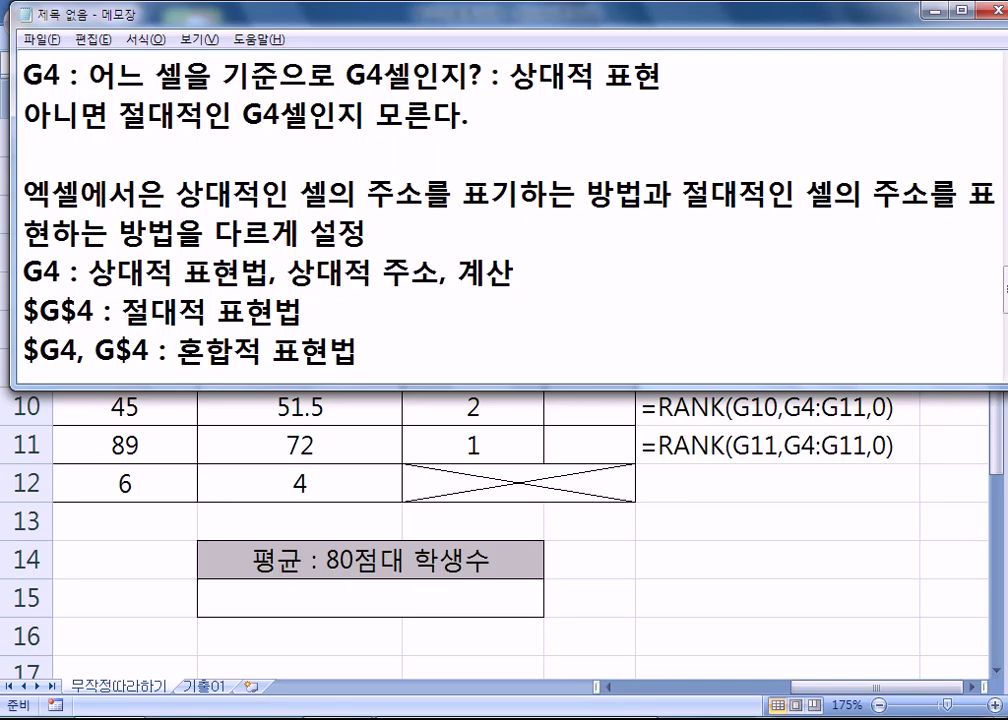
pyautogui.press('BackSpace')
pyautogui.press('BackSpace')
pyautogui.write('/')
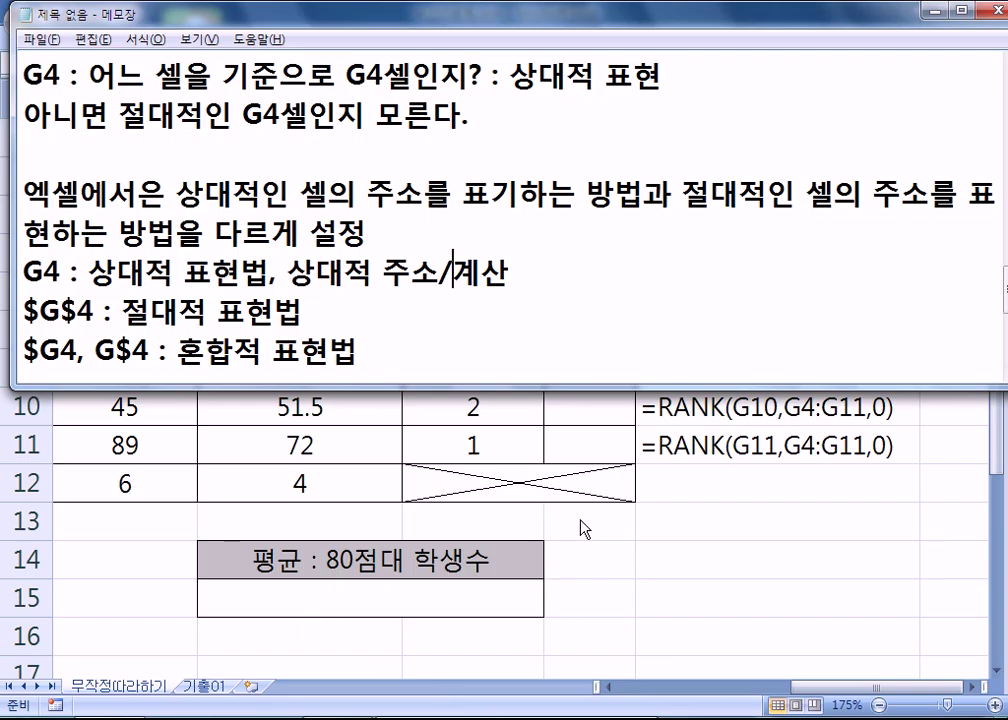
# - Switch back to Excel and, on a new worksheet, enter the headers 급여 in A1 and 합계 in B1
pyautogui.hotkey('alt', 'Tab')
pyautogui.scroll(-1, 295, 463)
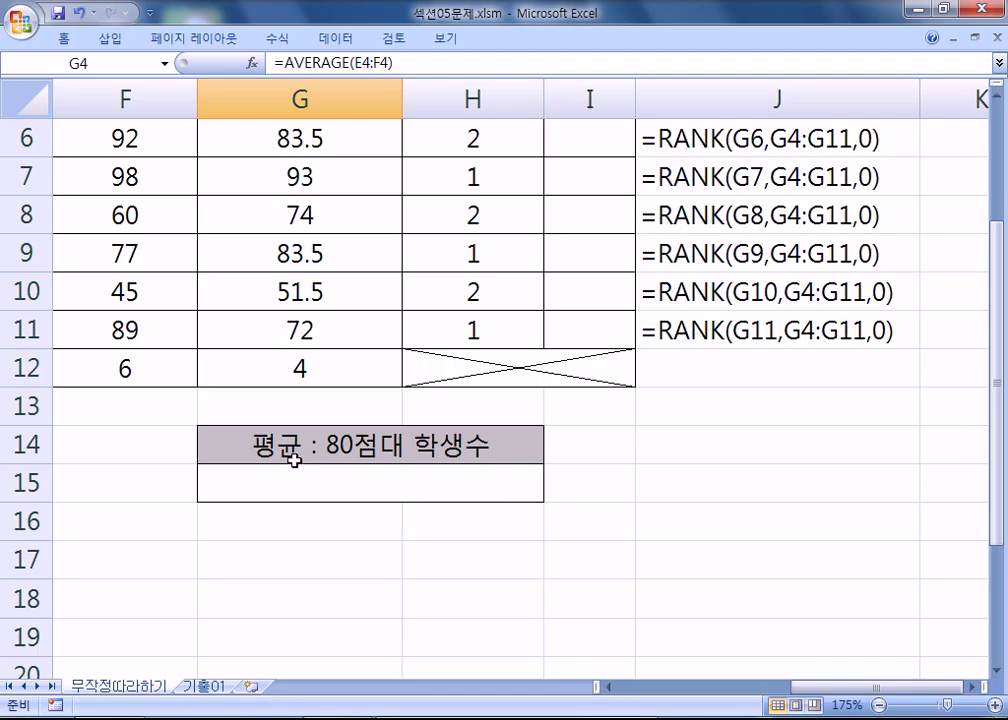
pyautogui.click(252, 688)
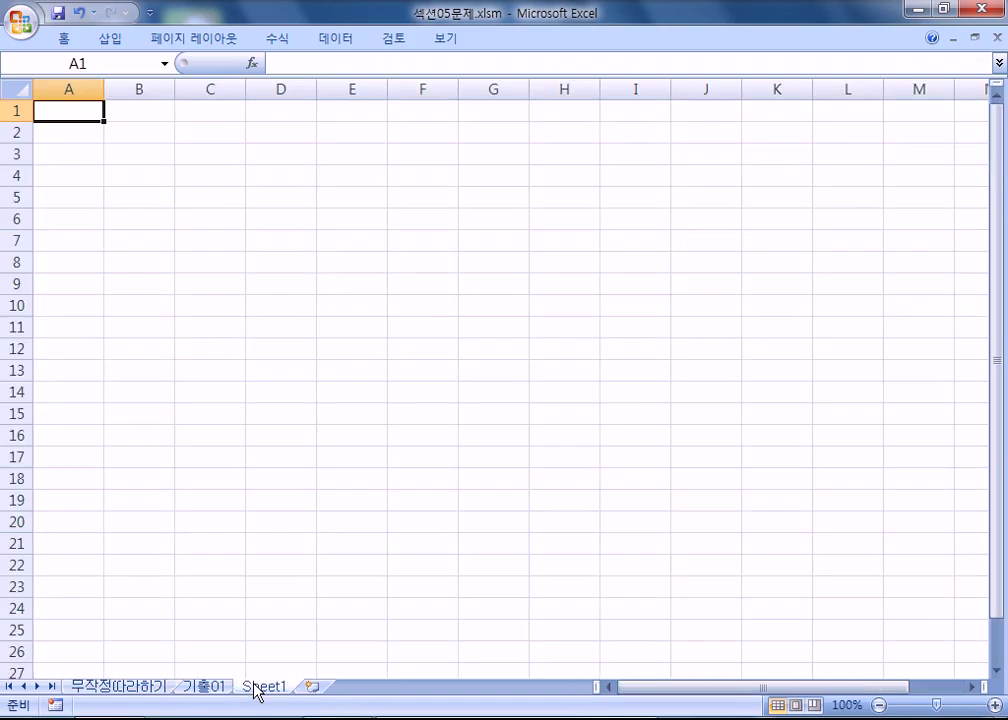
pyautogui.scroll(6, 245, 632)
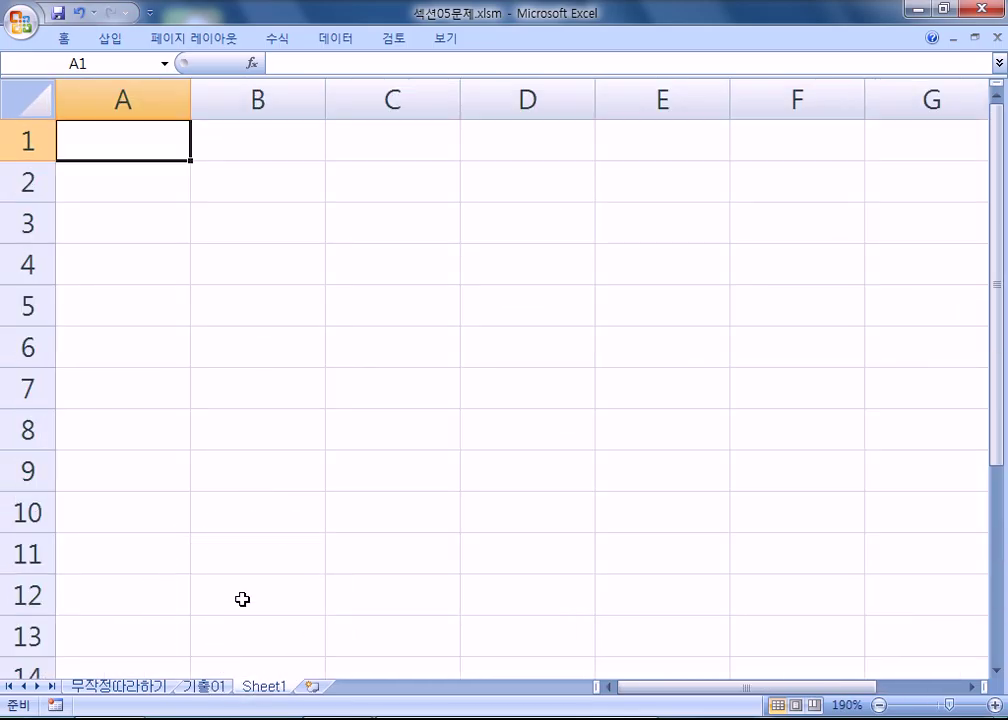
pyautogui.write('급여')
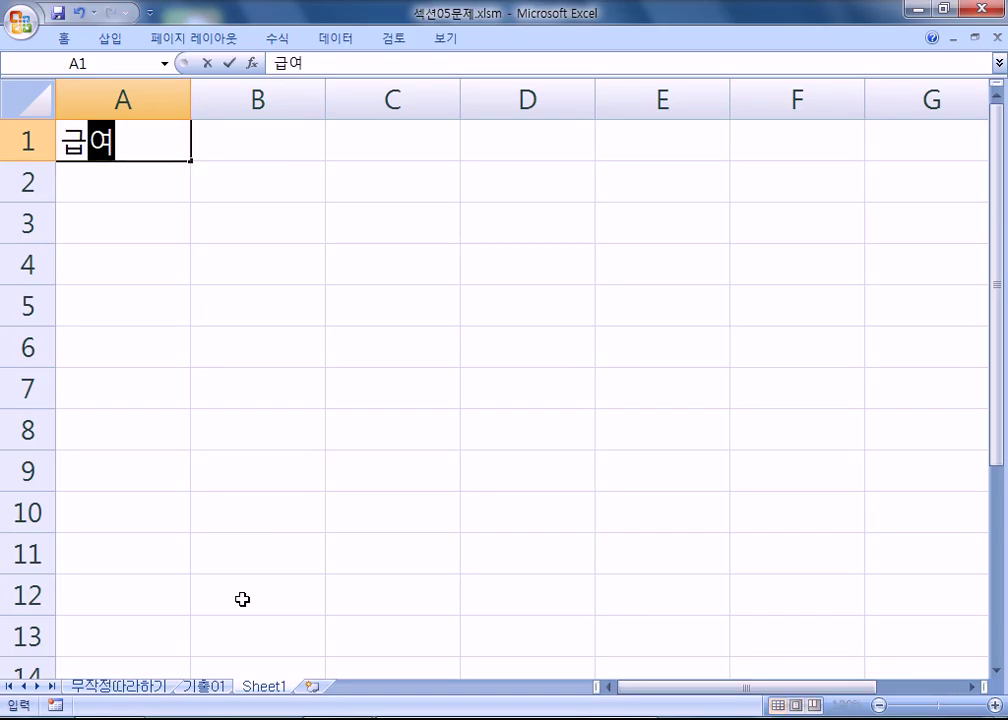
pyautogui.press('Tab')
pyautogui.write('합계')
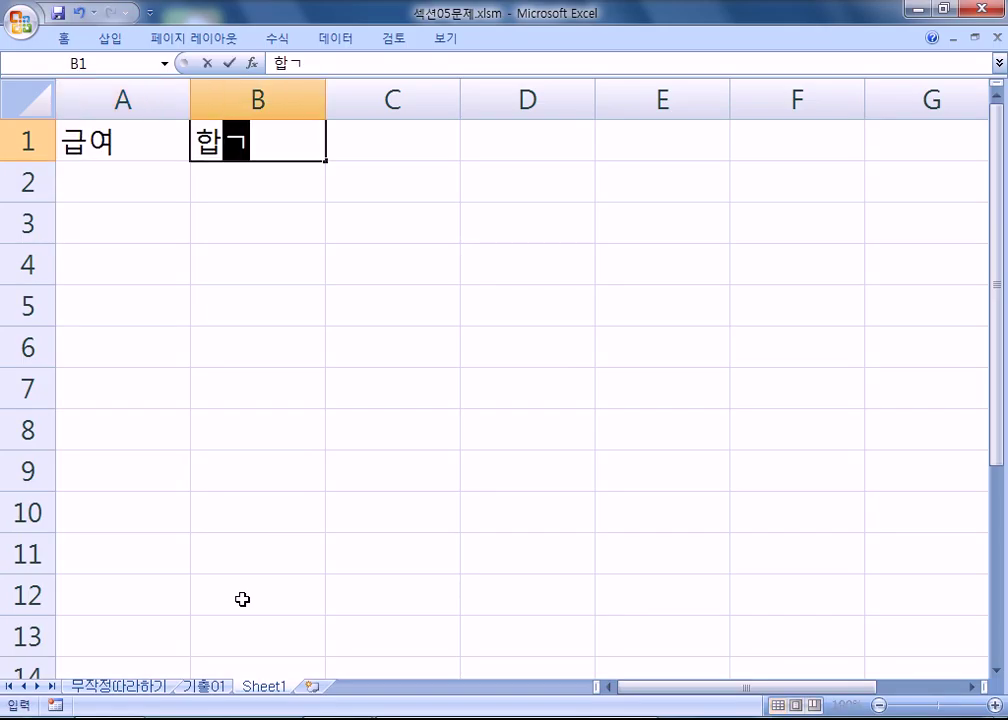
pyautogui.press('Return')
# - Enter the salaries 100, 120, 60 and 70 in cells A2 through A5
pyautogui.write('100')
pyautogui.press('Return')
pyautogui.write('120')
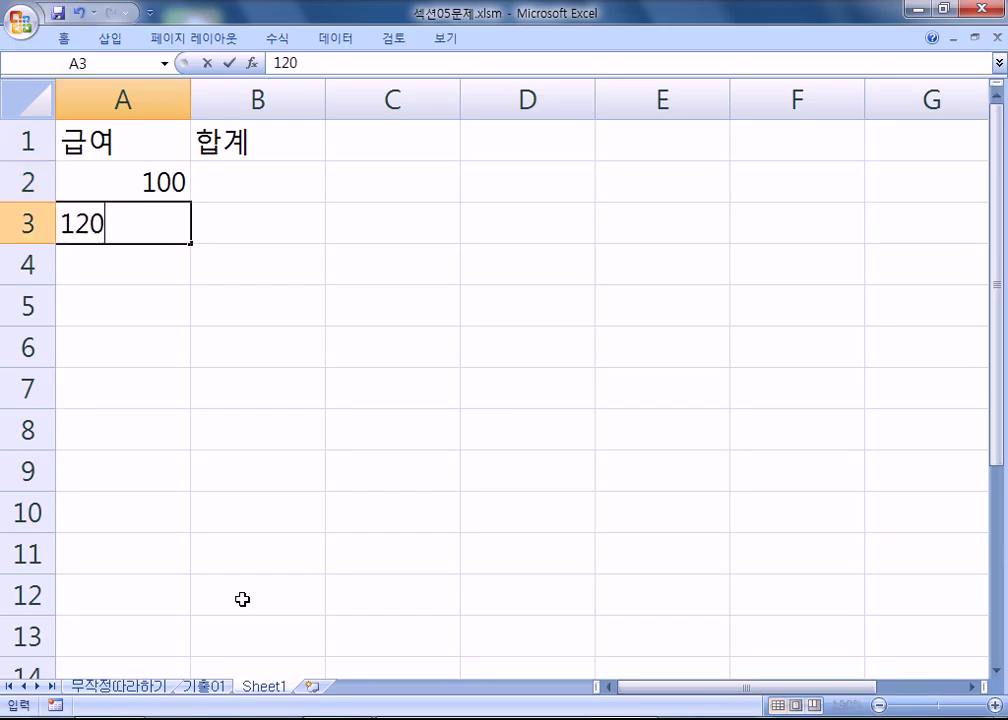
pyautogui.press('Return')
pyautogui.write('60')
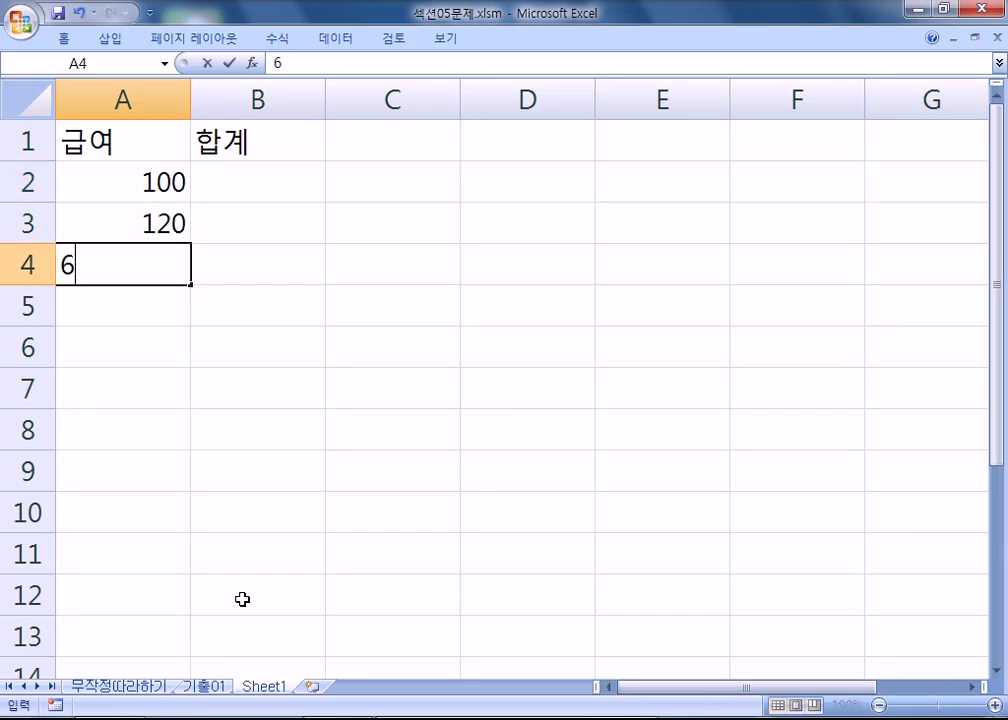
pyautogui.press('Return')
pyautogui.write('70')
pyautogui.press('Return')
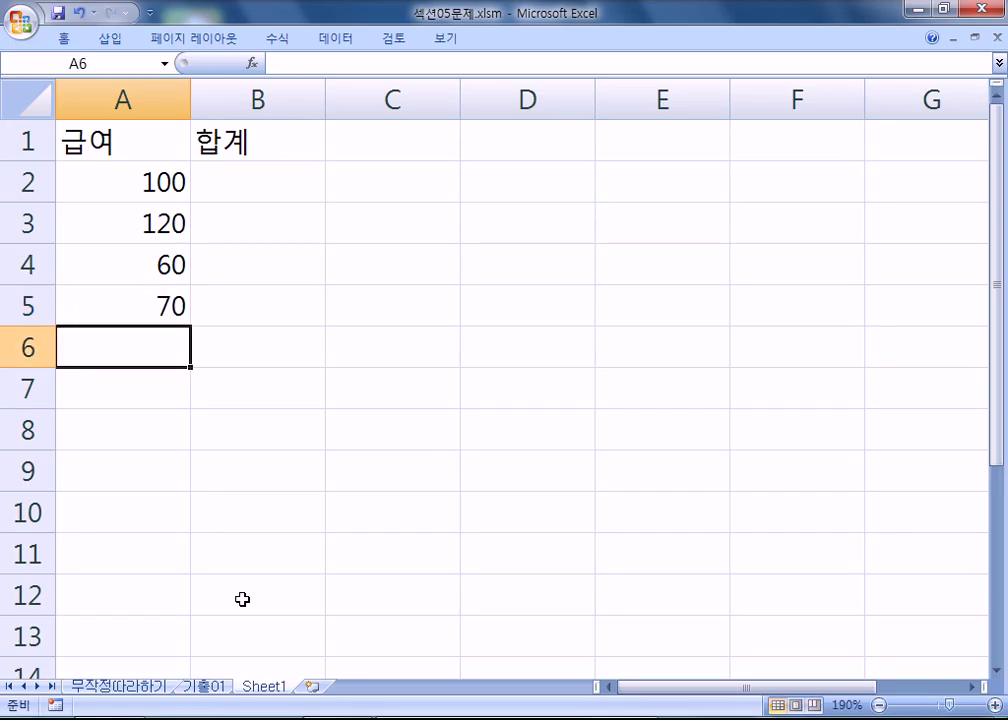
# - Enter the label 보너스 in D1 and its amount 20 in E1
pyautogui.press('Up')
pyautogui.press('Up')
pyautogui.press('Up')
pyautogui.press('Up')
pyautogui.press('Up')
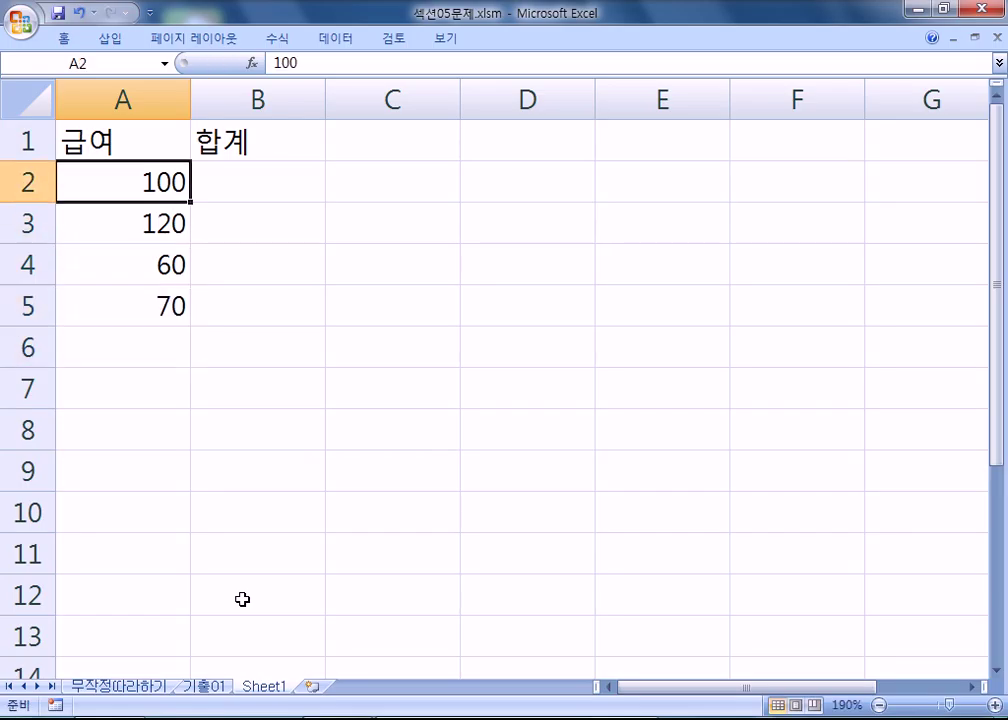
pyautogui.press('Right')
pyautogui.press('Right')
pyautogui.press('Right')
pyautogui.write('보너스')
pyautogui.press('Right')
pyautogui.write('20')
pyautogui.press('Return')
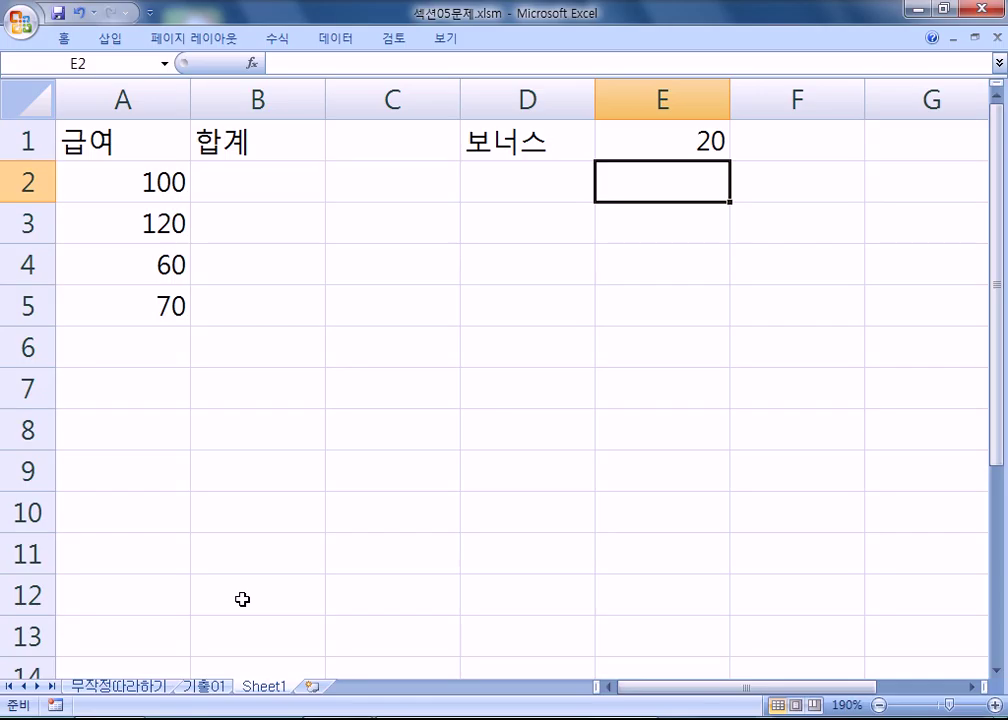
# - Enter the formula =A2+E1 in B2 and fill it down through B5
pyautogui.click(283, 193)
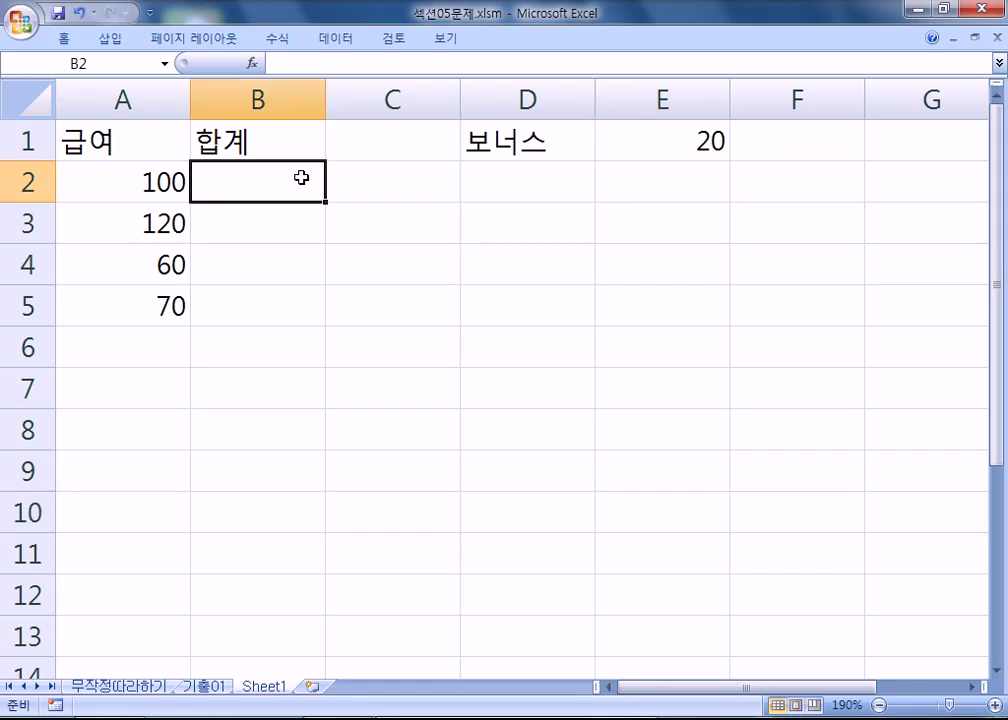
pyautogui.write('=')
pyautogui.click(127, 189)
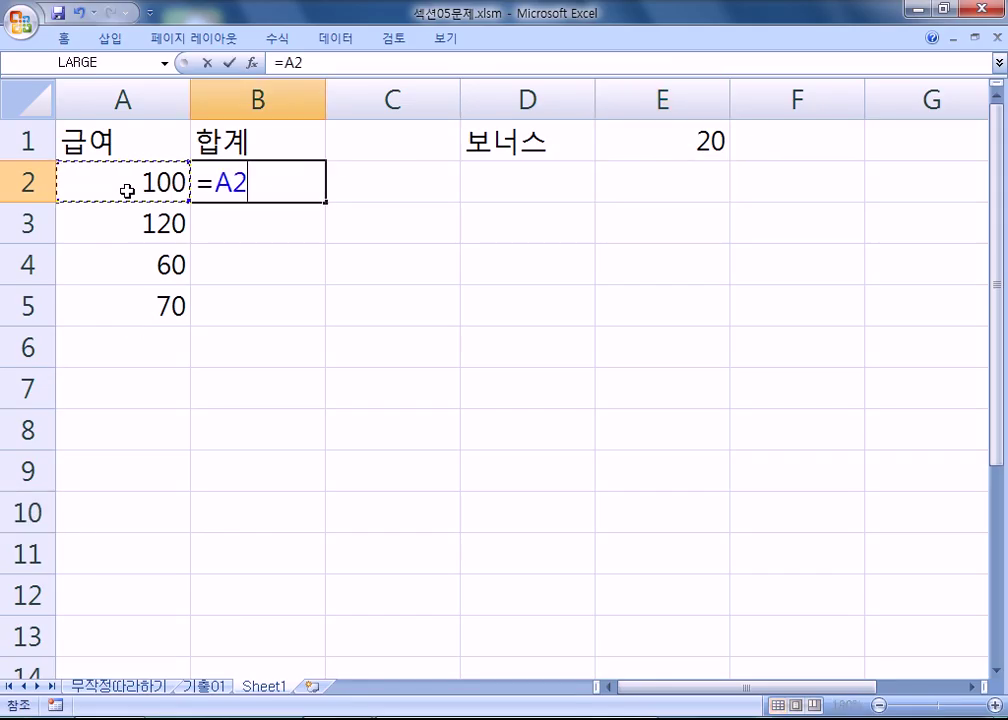
pyautogui.write('+')
pyautogui.click(665, 148)
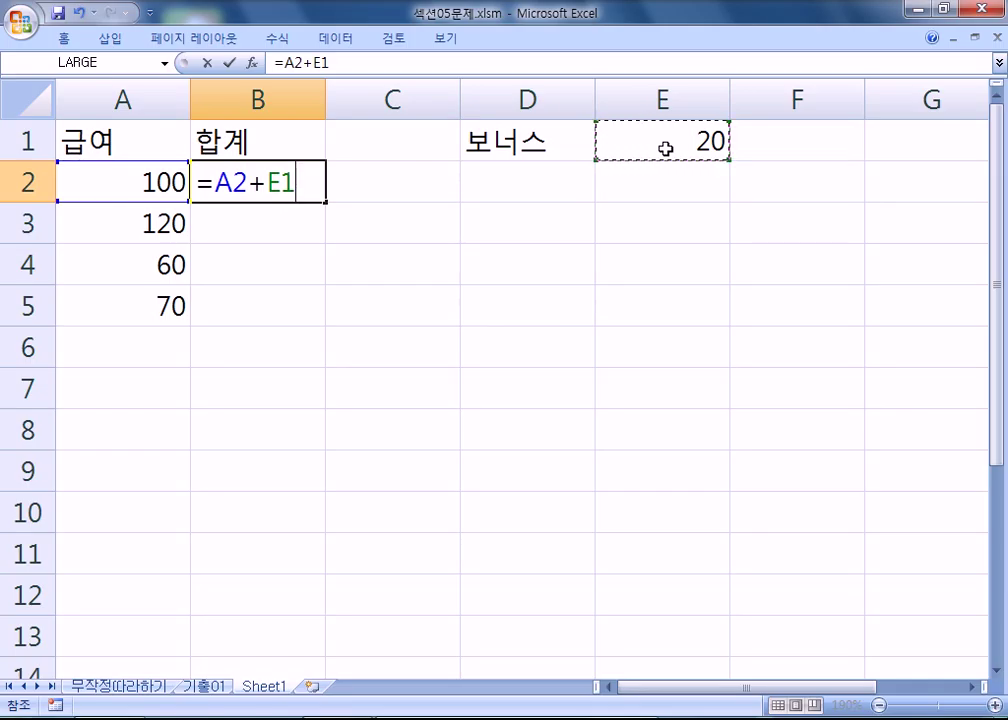
pyautogui.press('Return')
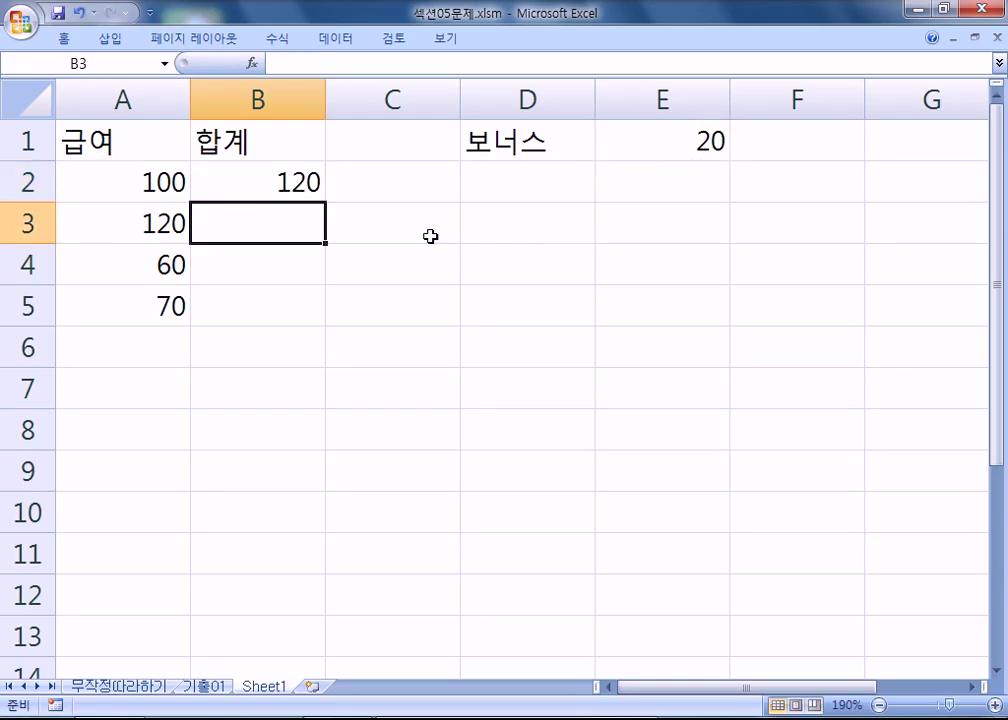
pyautogui.doubleClick(312, 183)
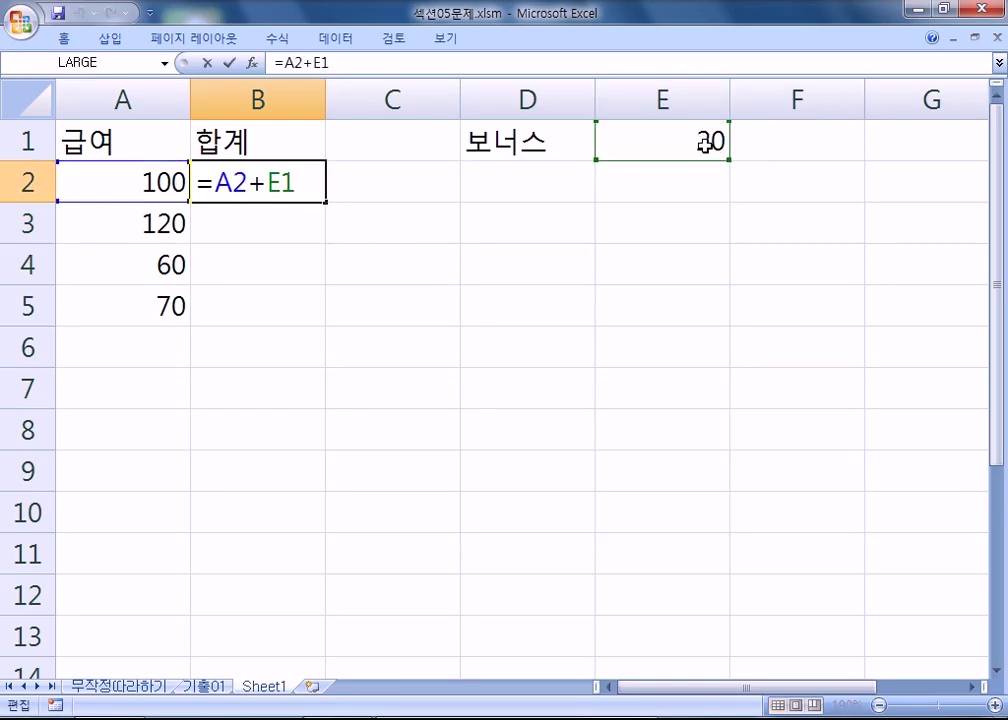
pyautogui.moveTo(328, 203); pyautogui.dragTo(331, 326)
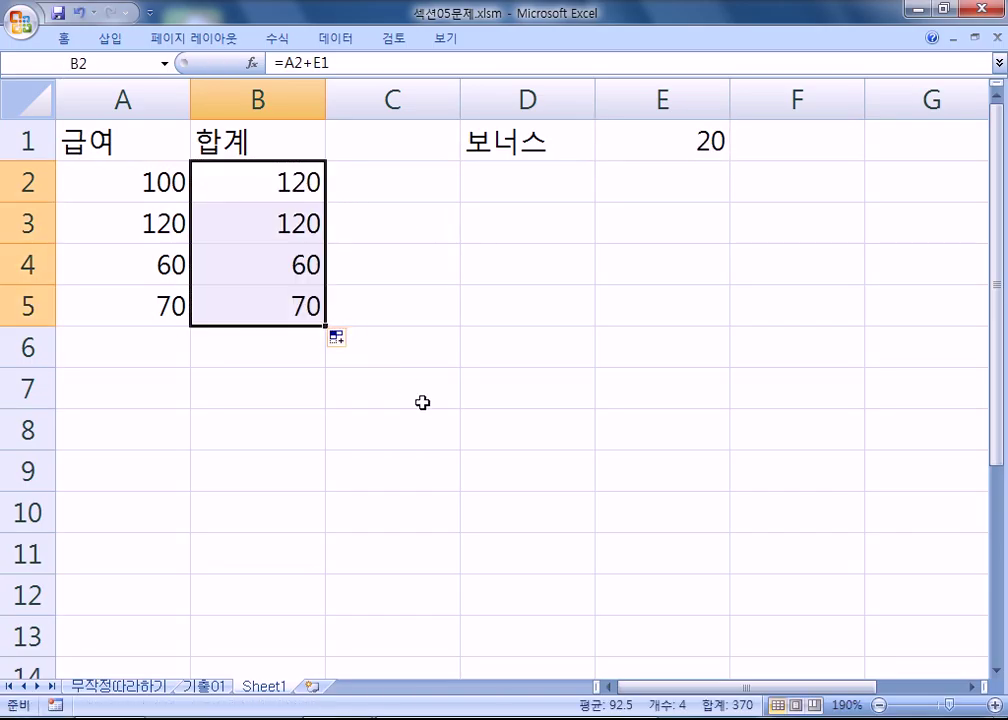
# - Examine which cells the total formulas in B2, B3 and B5 refer to
pyautogui.click(250, 178)
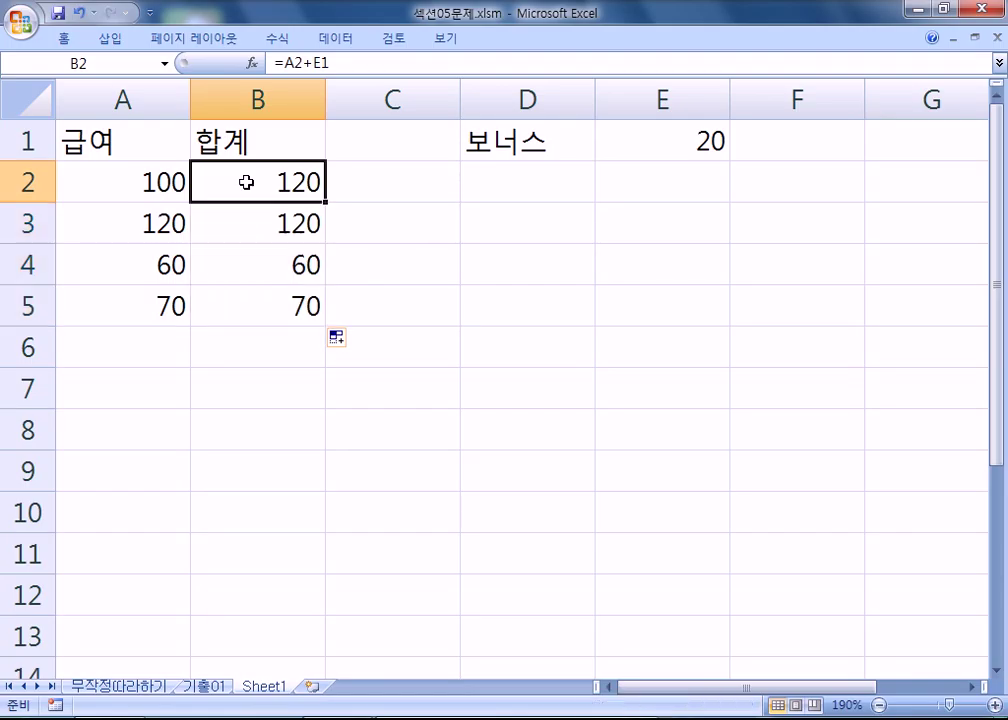
pyautogui.click(138, 180)
pyautogui.click(265, 176)
pyautogui.doubleClick(265, 176)
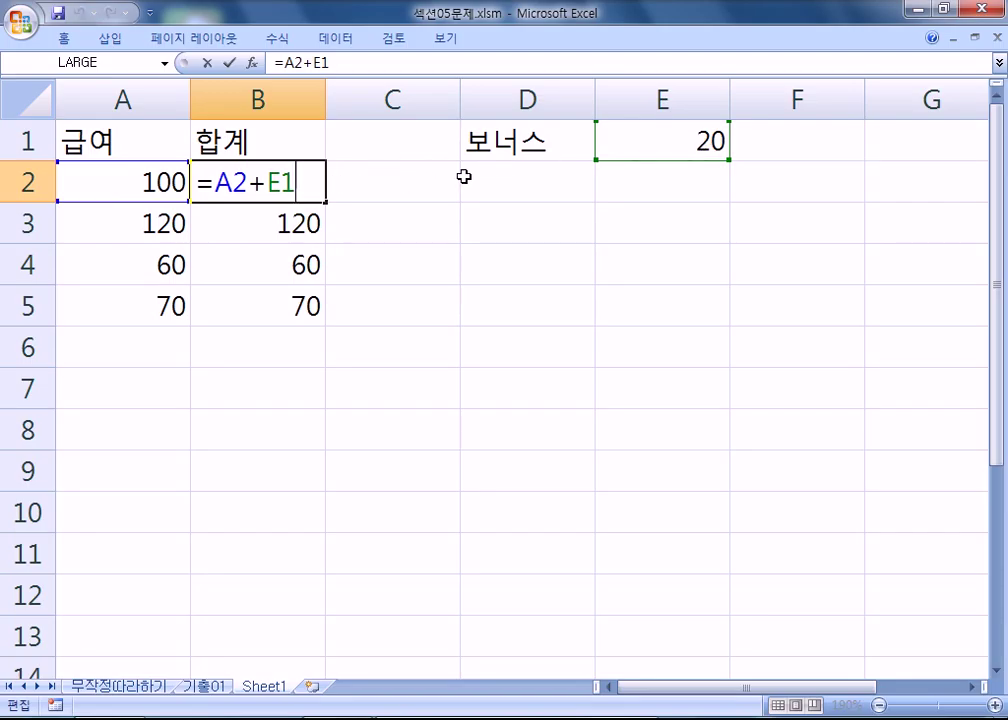
pyautogui.press('Escape')
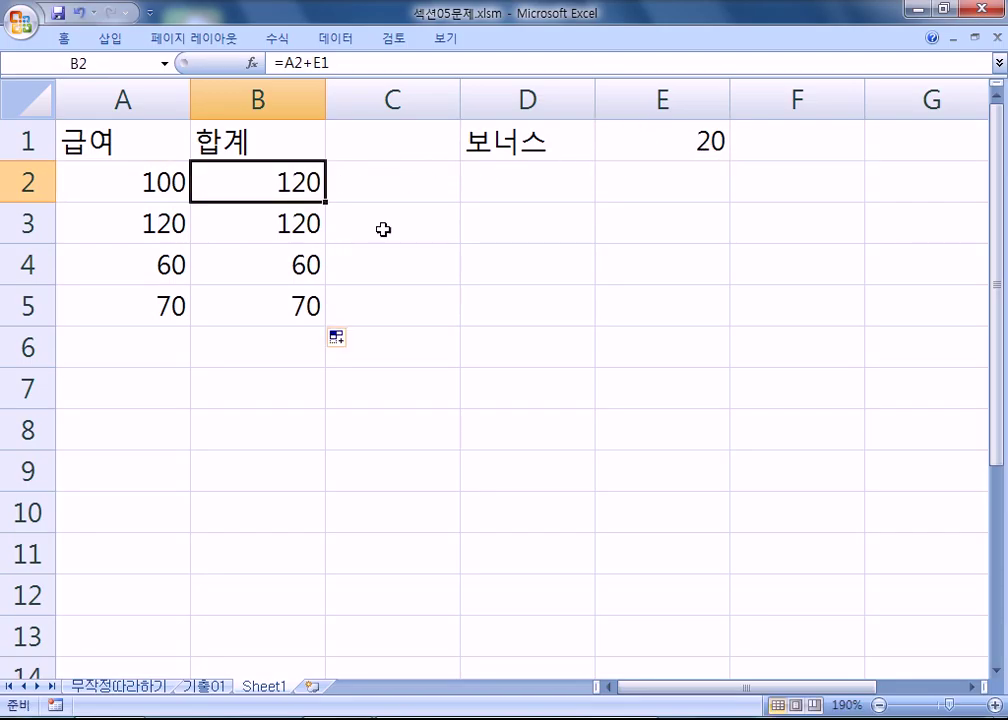
pyautogui.click(252, 225)
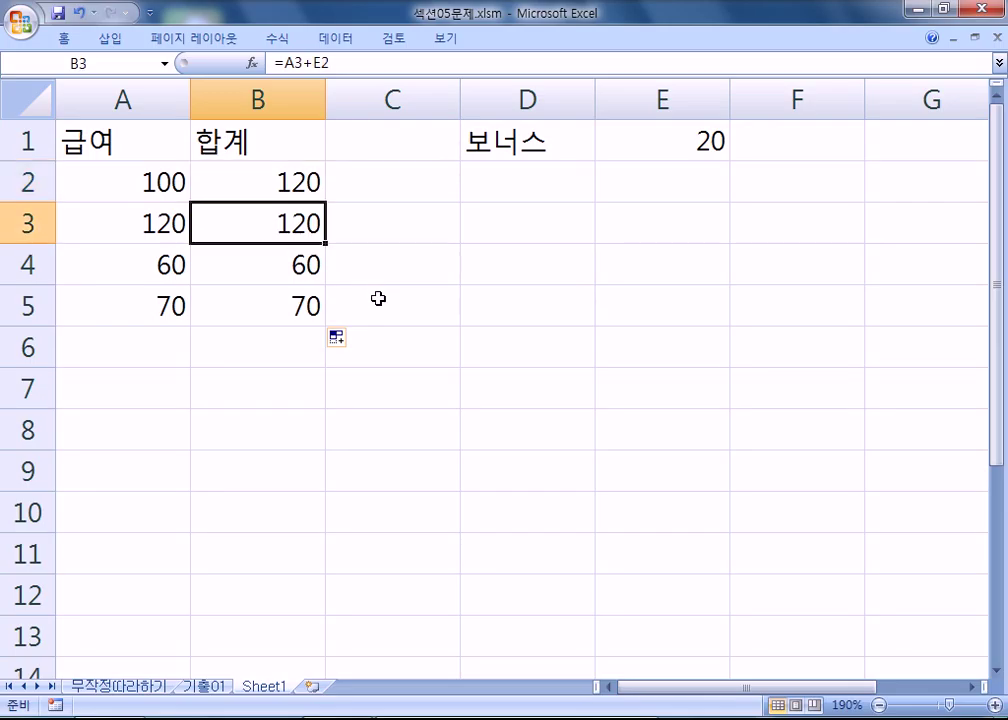
pyautogui.press('F2')
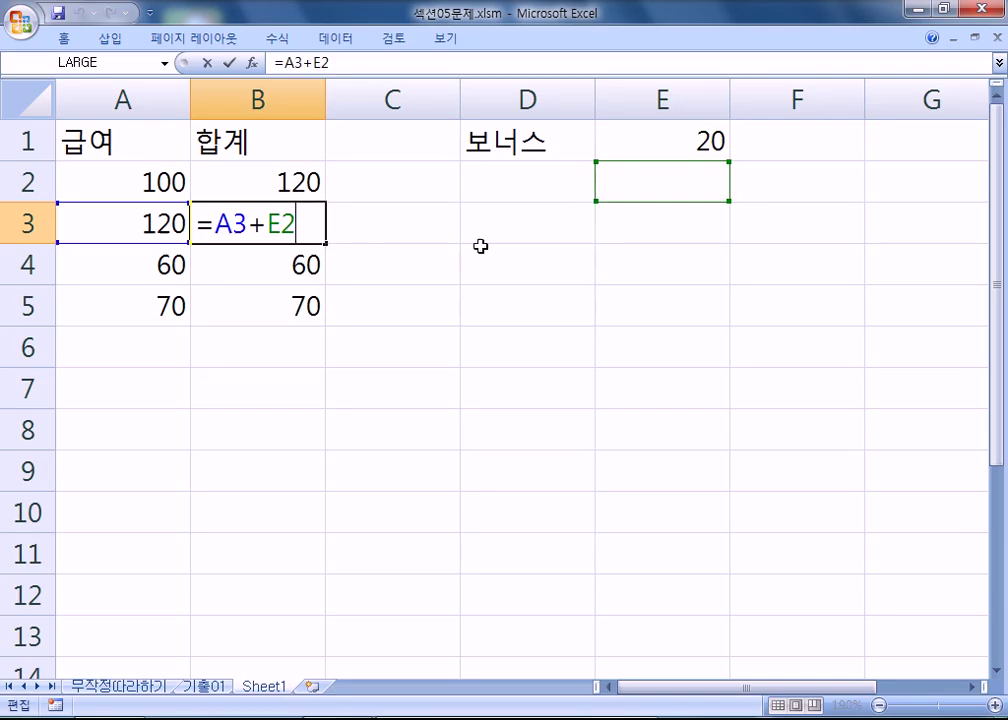
pyautogui.press('Escape')
pyautogui.click(292, 310)
pyautogui.press('F2')
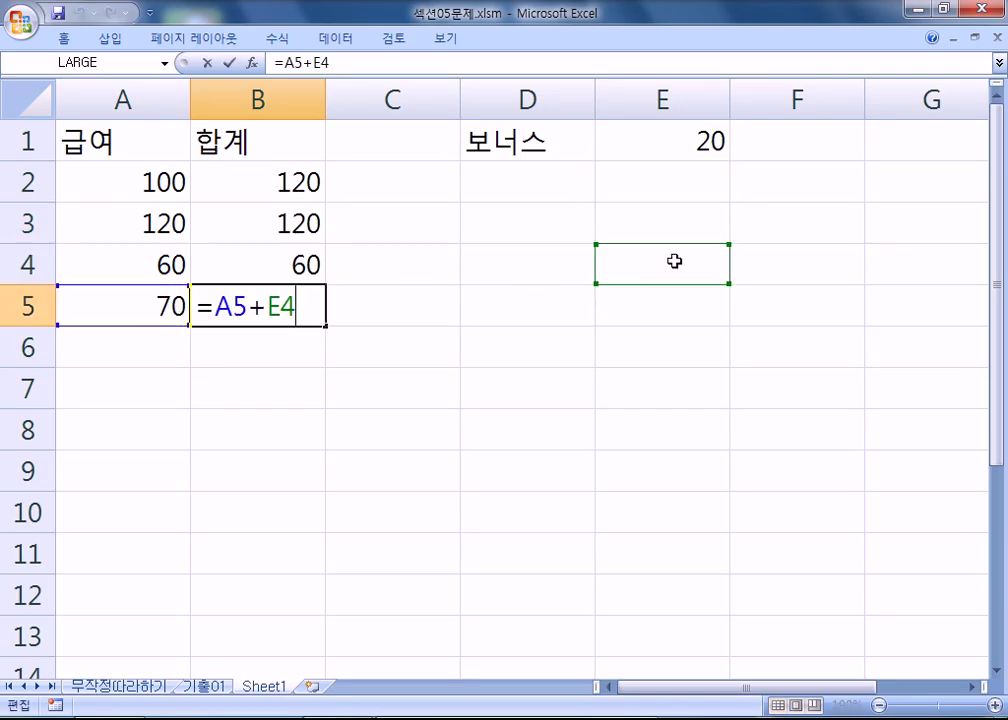
pyautogui.press('Escape')
# - Make the bonus reference in B2 absolute so the formula reads =A2+$E$1
pyautogui.click(285, 190)
pyautogui.press('F2')
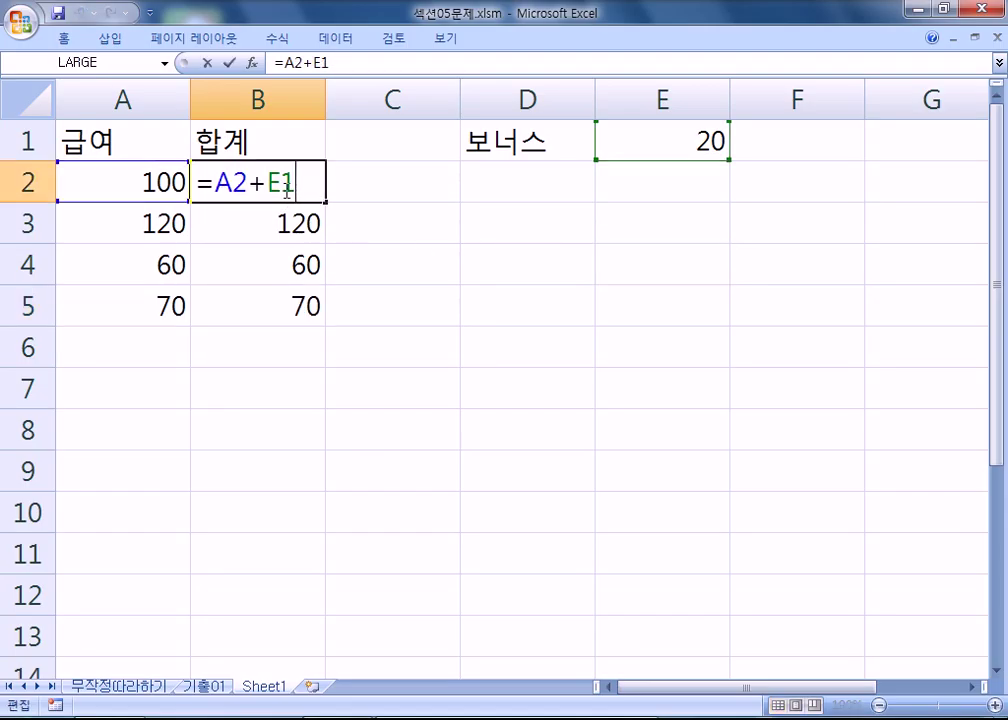
pyautogui.moveTo(266, 183); pyautogui.dragTo(316, 176)
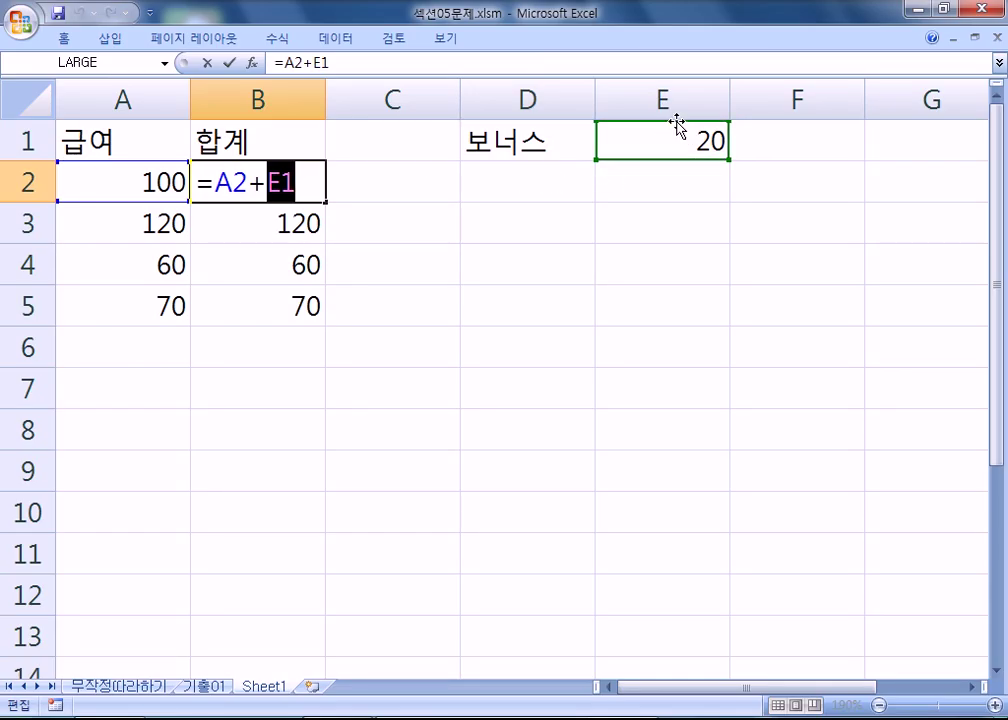
pyautogui.click(284, 190)
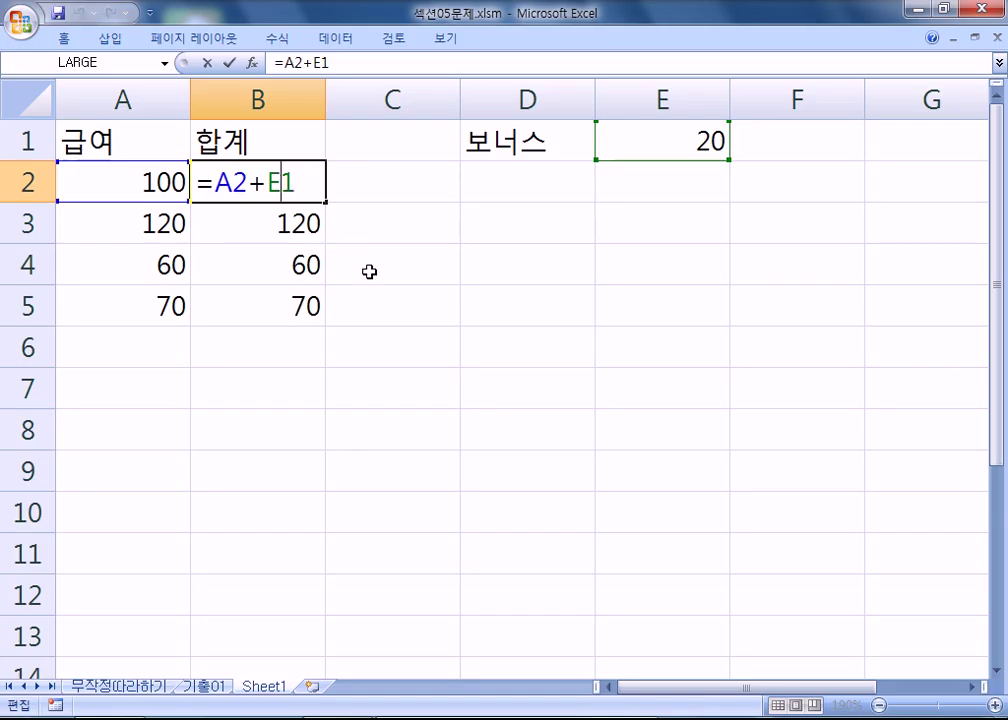
pyautogui.press('F4')
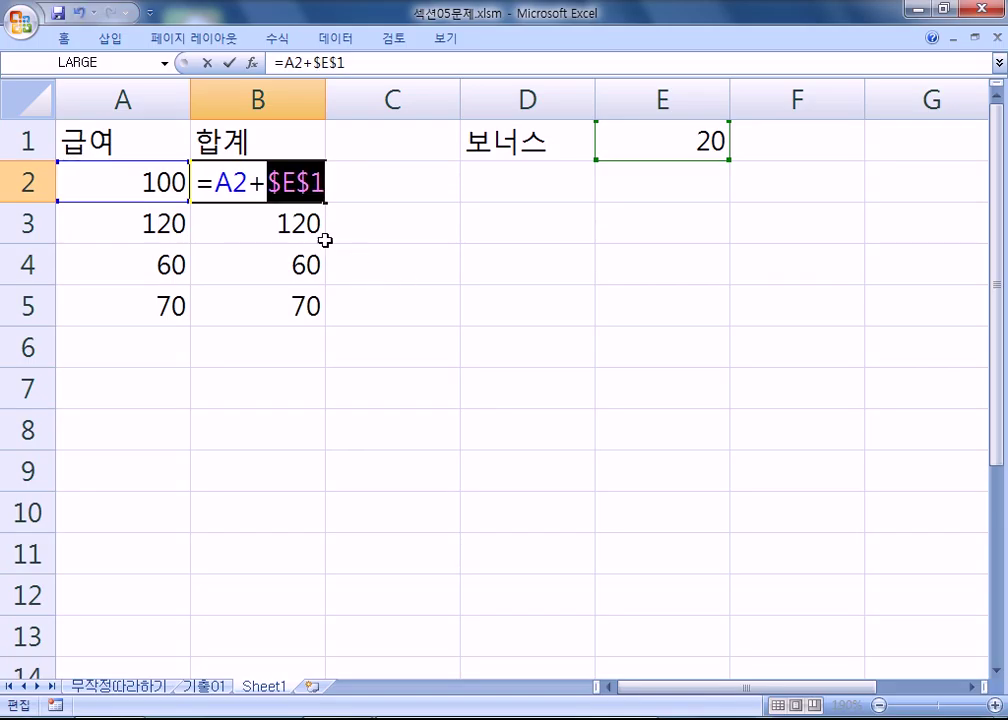
pyautogui.click(317, 193)
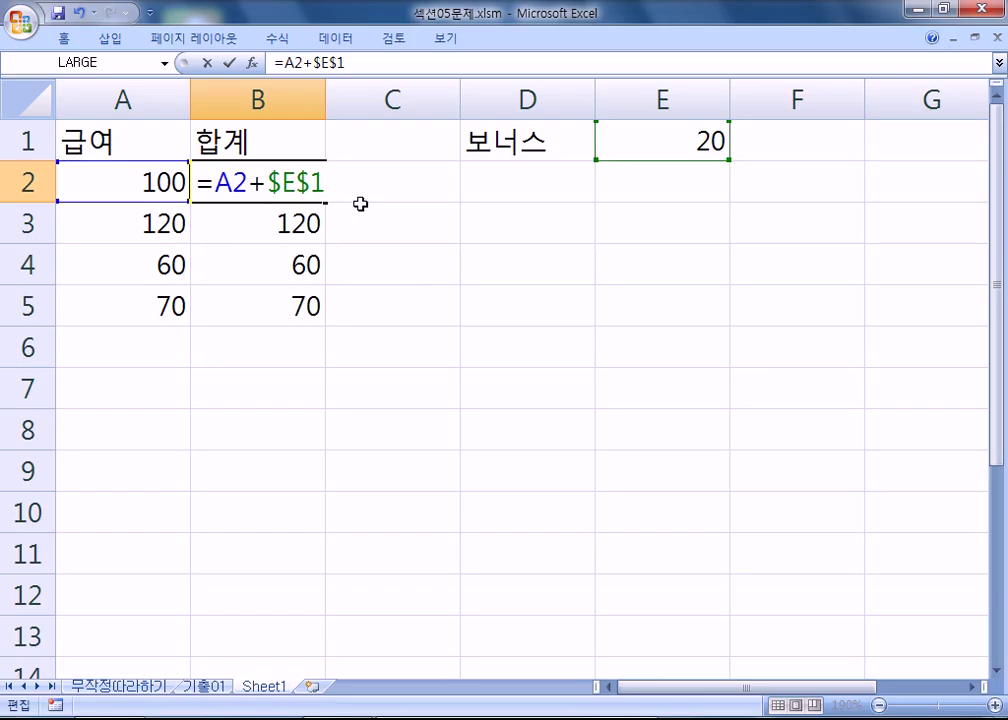
# - Re-enter the E1 reference in the B2 formula and cycle it through its mixed, relative and absolute forms, ending on $E$1
pyautogui.press('BackSpace')
pyautogui.press('BackSpace')
pyautogui.write('$1')
pyautogui.moveTo(267, 182); pyautogui.dragTo(433, 172)
pyautogui.press('BackSpace')
pyautogui.click(676, 132)
pyautogui.press('F4')
pyautogui.press('F4')
pyautogui.press('F4')
pyautogui.press('F4')
pyautogui.press('F4')
pyautogui.press('F4')
pyautogui.press('F4')
pyautogui.press('F4')
pyautogui.press('F4')
pyautogui.press('F4')
pyautogui.press('F4')
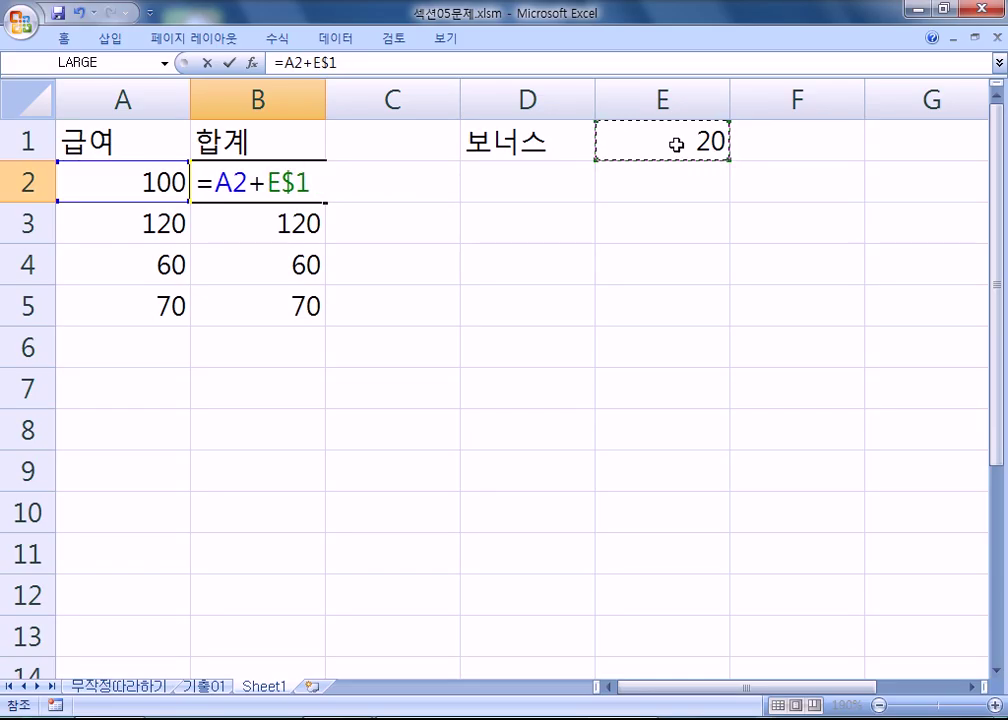
pyautogui.press('F4')
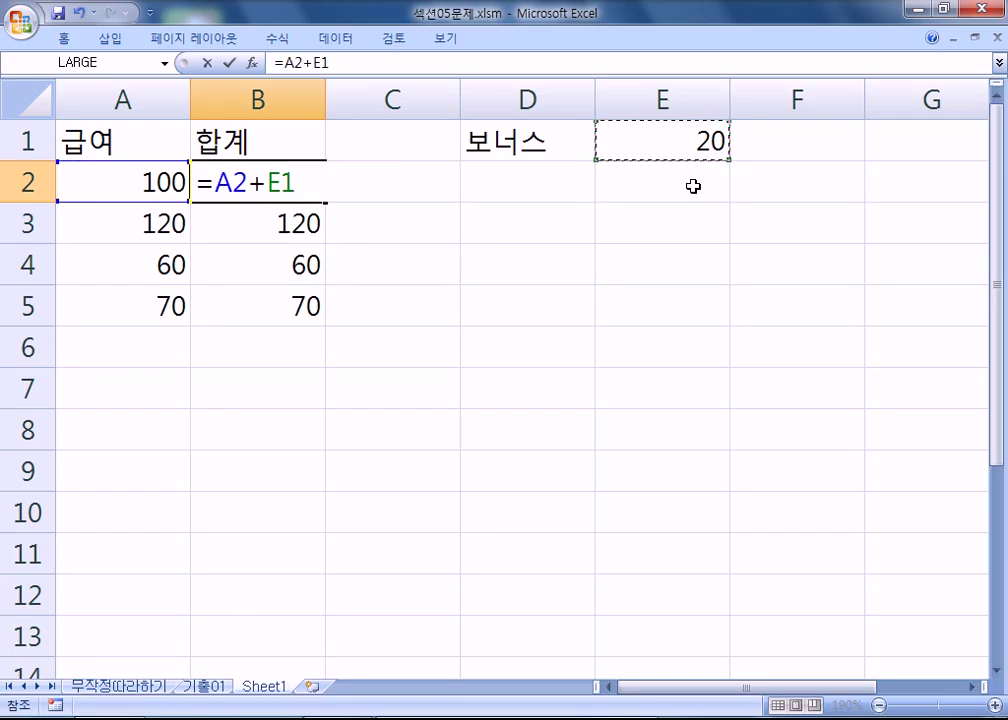
pyautogui.press('F4')
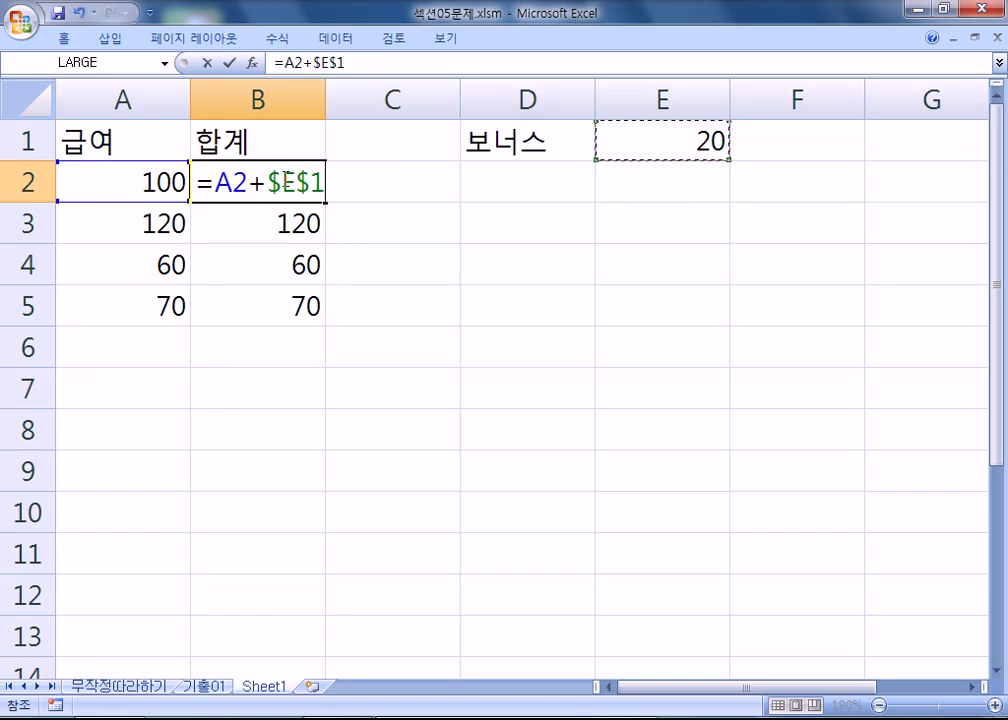
# - Commit =A2+$E$1 in B2 and fill it down through B5
pyautogui.click(236, 181)
pyautogui.click(233, 181)
pyautogui.press('Return')
pyautogui.click(288, 182)
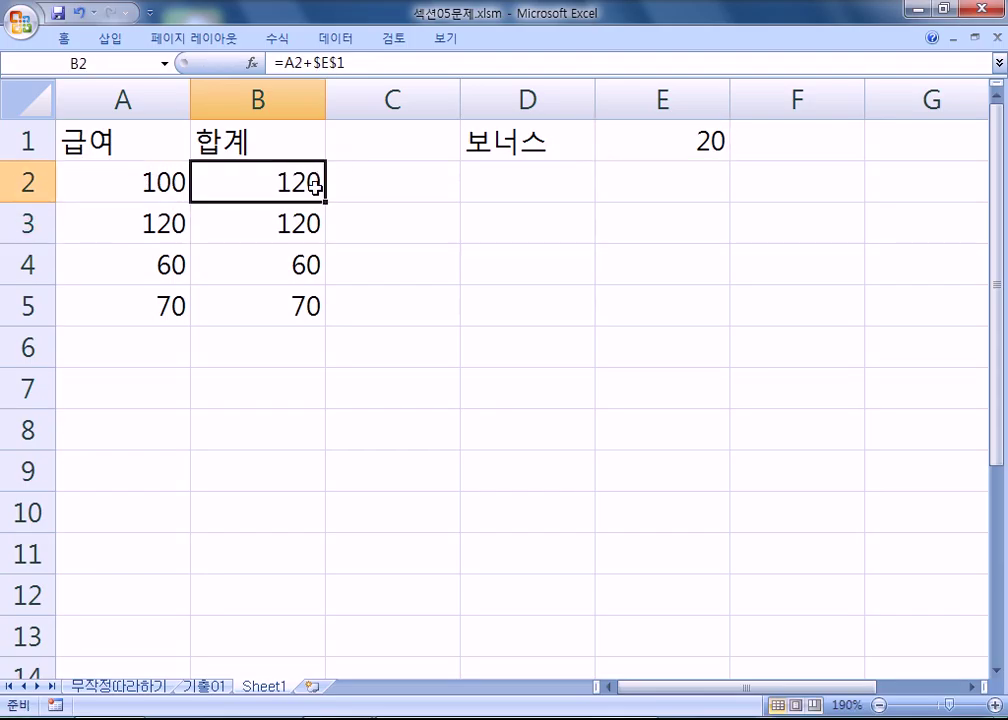
pyautogui.moveTo(326, 201); pyautogui.dragTo(331, 318)
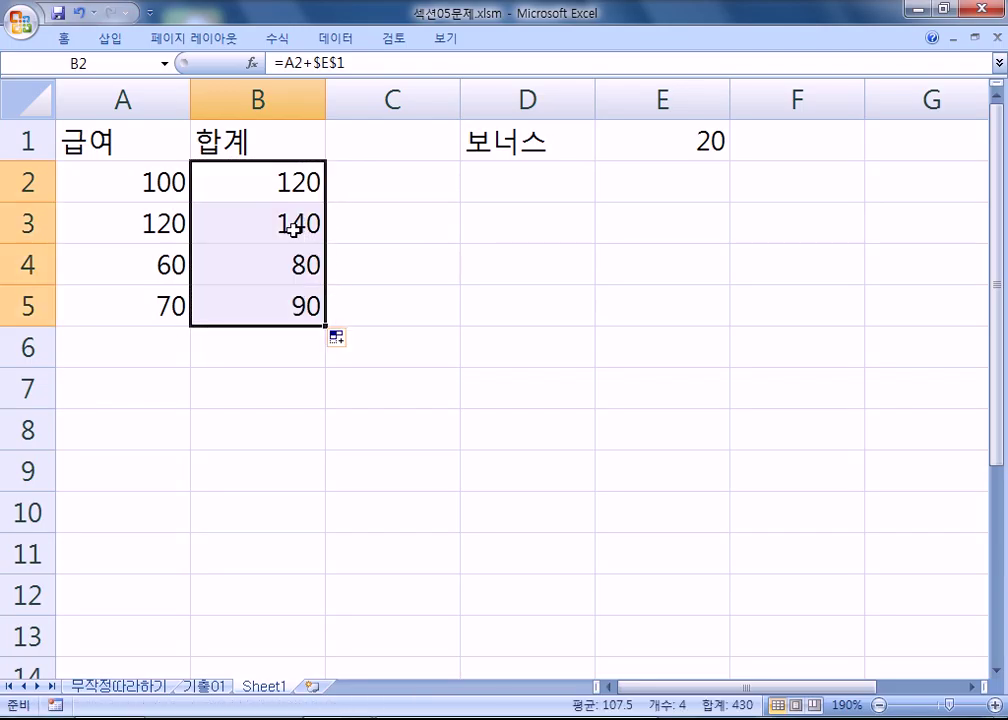
# - Examine which cells the filled total formulas in B3, B4 and B5 refer to
pyautogui.doubleClick(288, 224)
pyautogui.click(259, 263)
pyautogui.doubleClick(259, 263)
pyautogui.press('Escape')
pyautogui.doubleClick(281, 315)
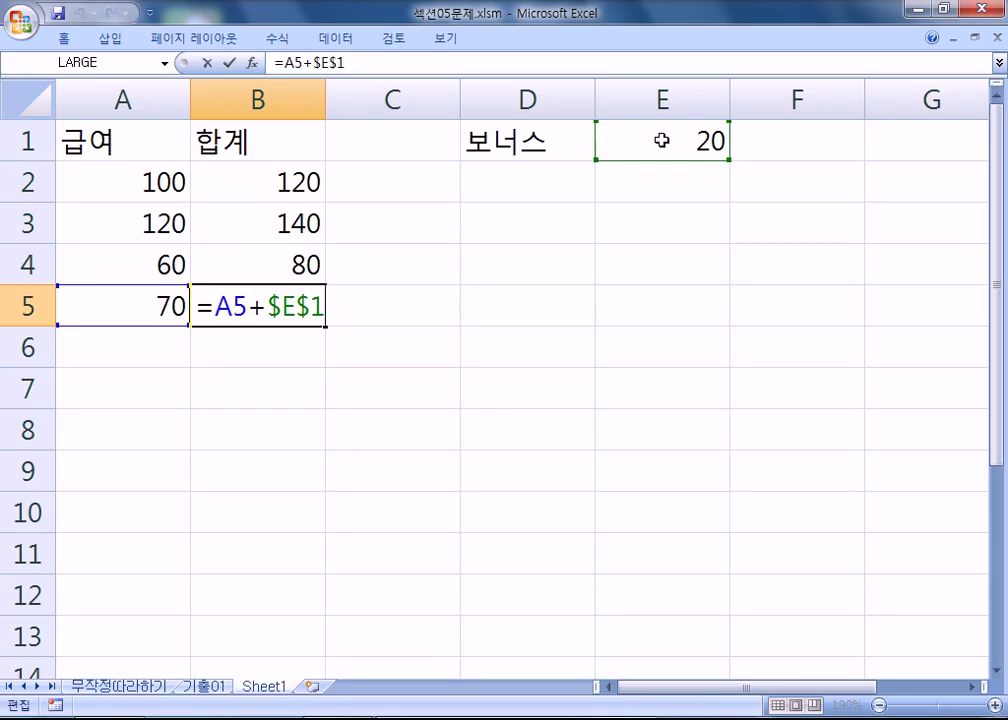
pyautogui.press('Escape')
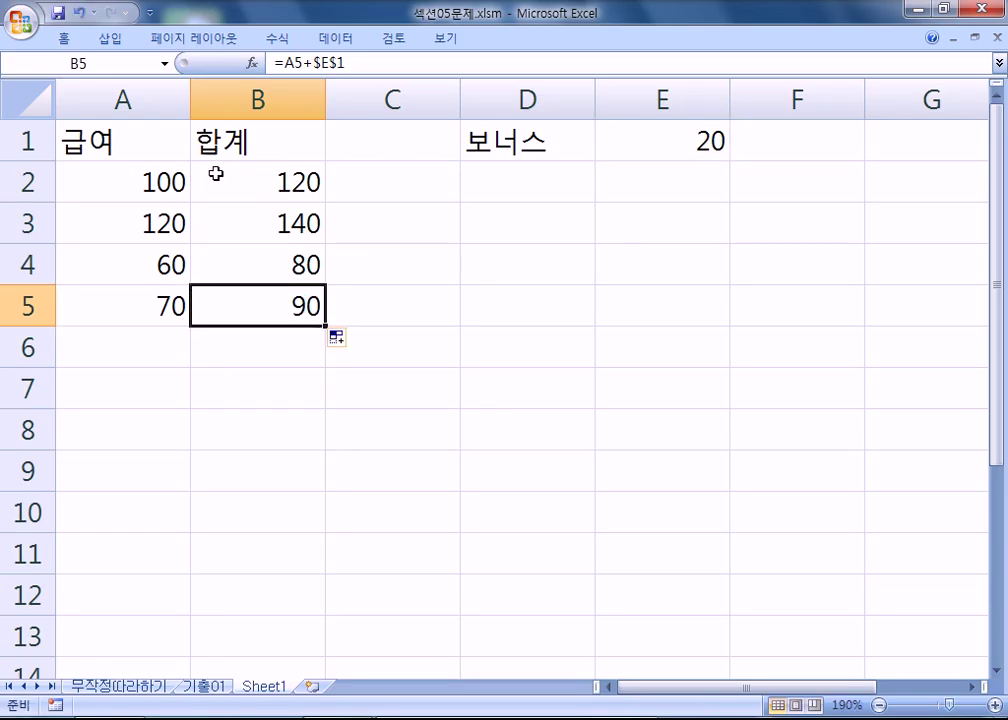
# - Display the formulas instead of their results and narrow columns A through D so the bonus in E1 fits in view
pyautogui.click(102, 176)
pyautogui.hotkey('ctrl', '`')
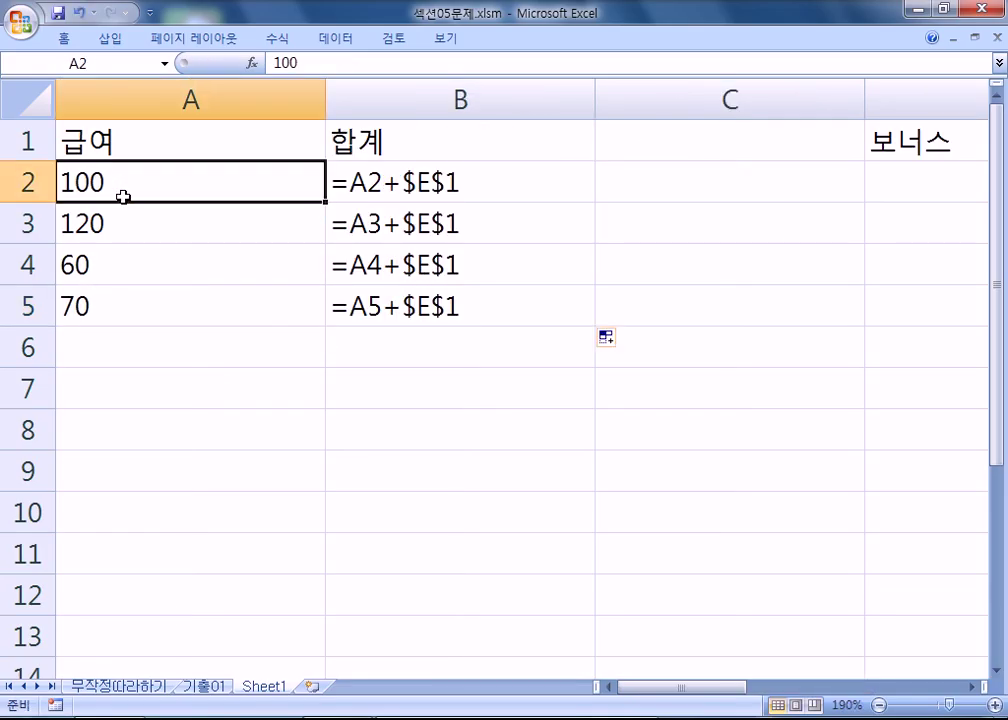
pyautogui.moveTo(864, 100); pyautogui.dragTo(697, 101)
pyautogui.moveTo(967, 101); pyautogui.dragTo(809, 101)
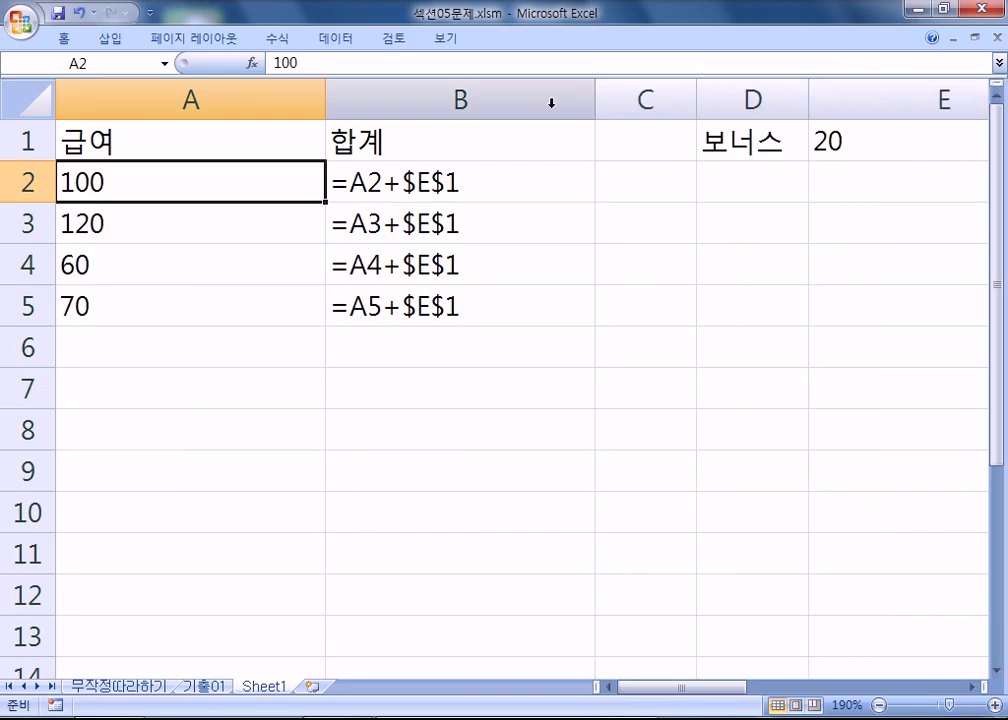
pyautogui.moveTo(596, 101); pyautogui.dragTo(541, 101)
pyautogui.moveTo(328, 106); pyautogui.dragTo(239, 101)
pyautogui.click(764, 139)
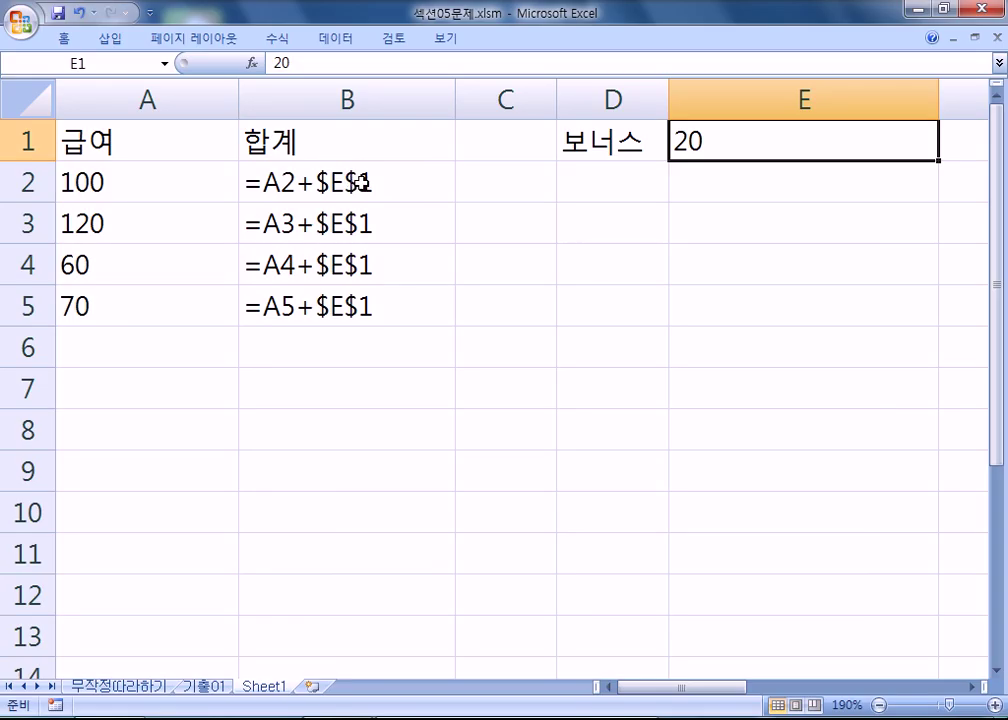
# - Change the absolute bonus reference in each total formula from B2 through B5 to the relative reference E1
pyautogui.doubleClick(331, 181)
pyautogui.press('F4')
pyautogui.press('F4')
pyautogui.press('F4')
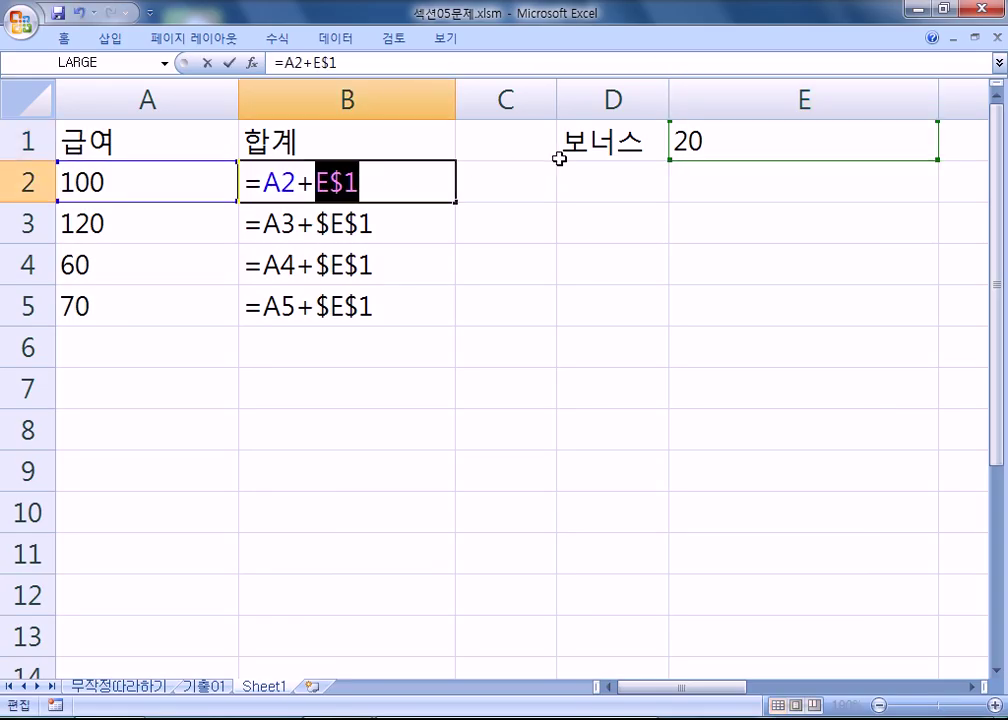
pyautogui.press('Return')
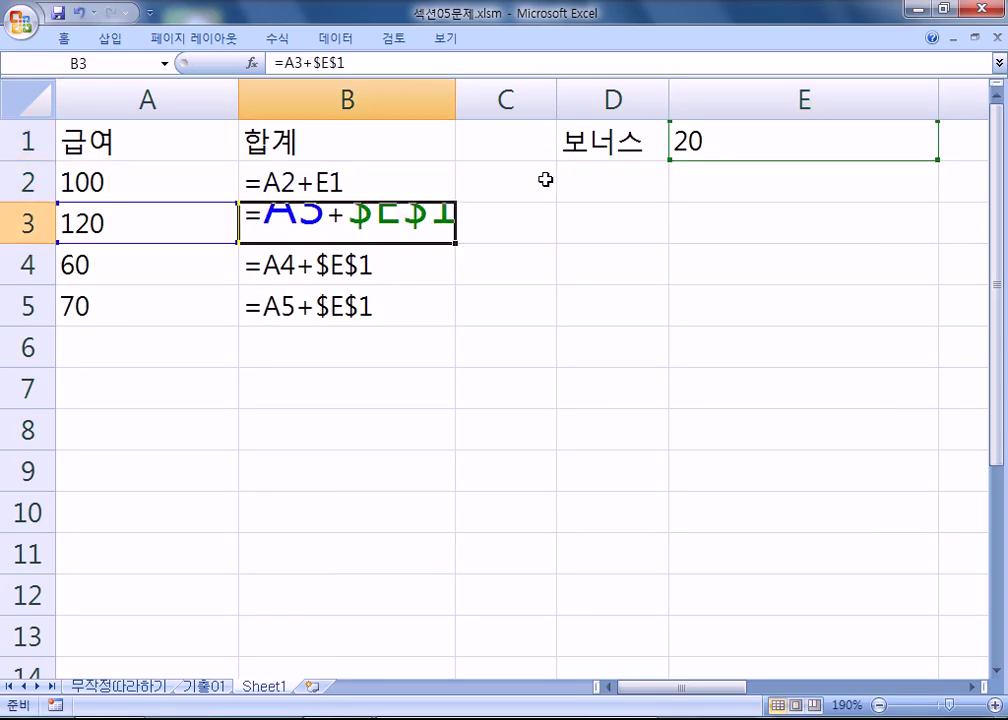
pyautogui.press('F2')
pyautogui.press('F4')
pyautogui.press('F4')
pyautogui.press('F4')
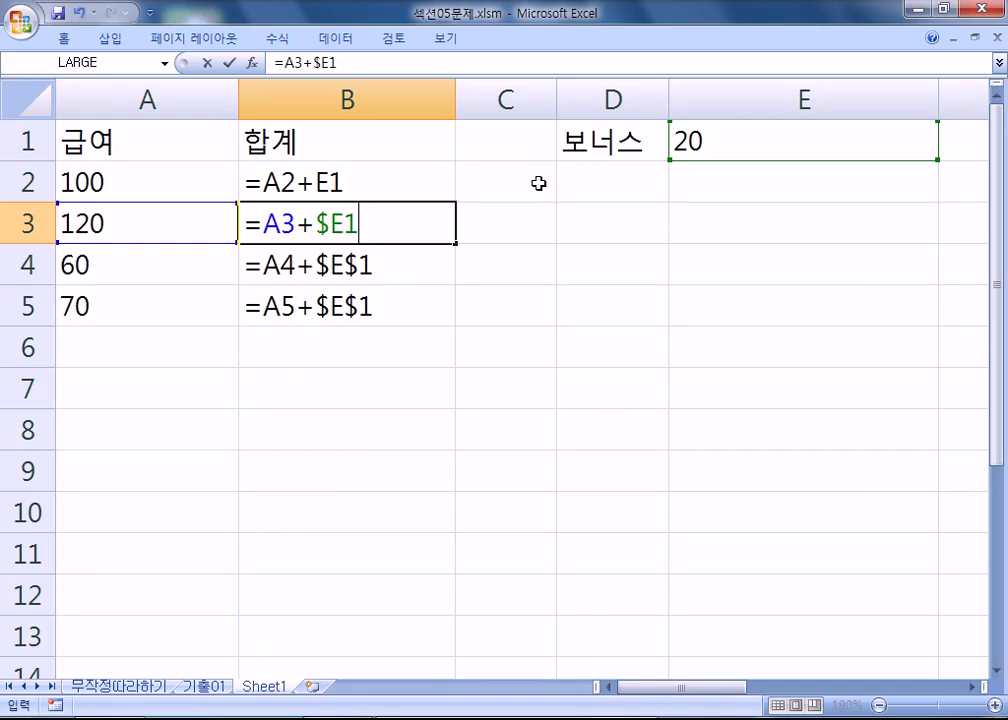
pyautogui.press('Return')
pyautogui.press('F2')
pyautogui.press('F4')
pyautogui.press('F4')
pyautogui.press('F4')
pyautogui.press('Return')
pyautogui.press('F2')
pyautogui.press('F4')
pyautogui.press('F4')
pyautogui.press('F4')
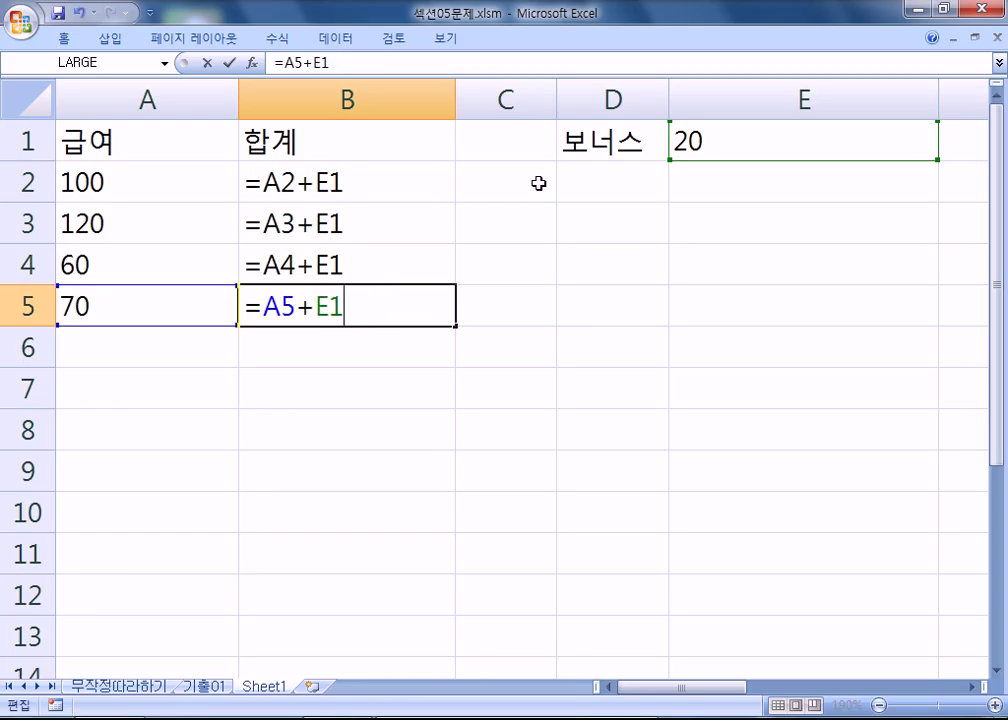
pyautogui.press('Return')
pyautogui.moveTo(400, 178); pyautogui.dragTo(378, 320)
pyautogui.click(306, 426)
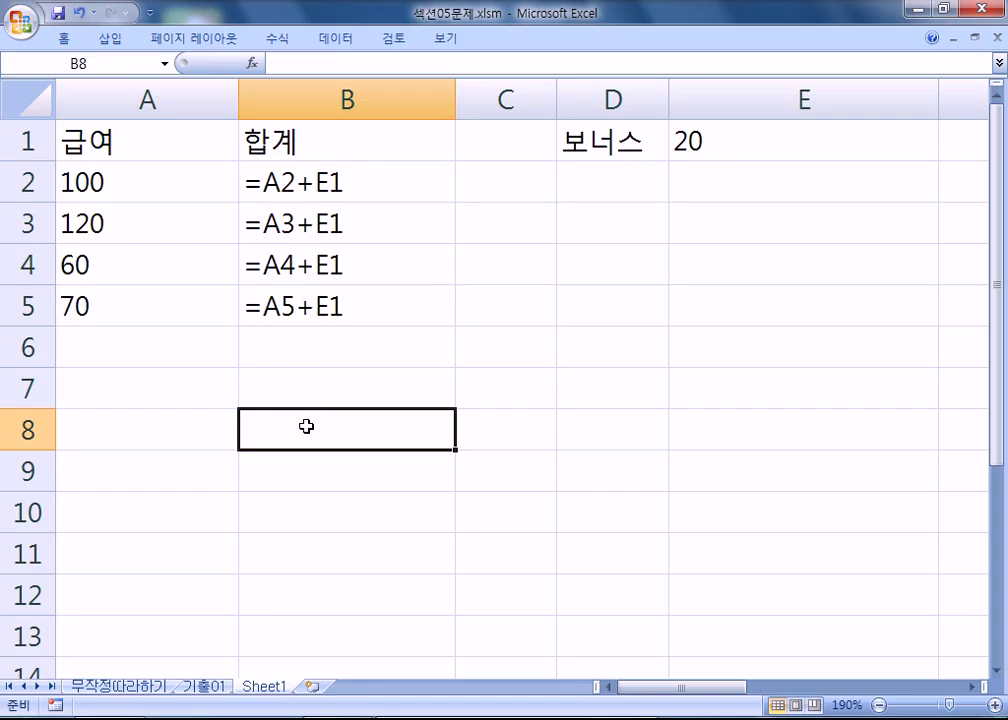
# - Narrow column E to its value and go through the salary cells A2 to A5 and the bonus cell E1
pyautogui.click(758, 141)
pyautogui.moveTo(941, 96); pyautogui.dragTo(734, 99)
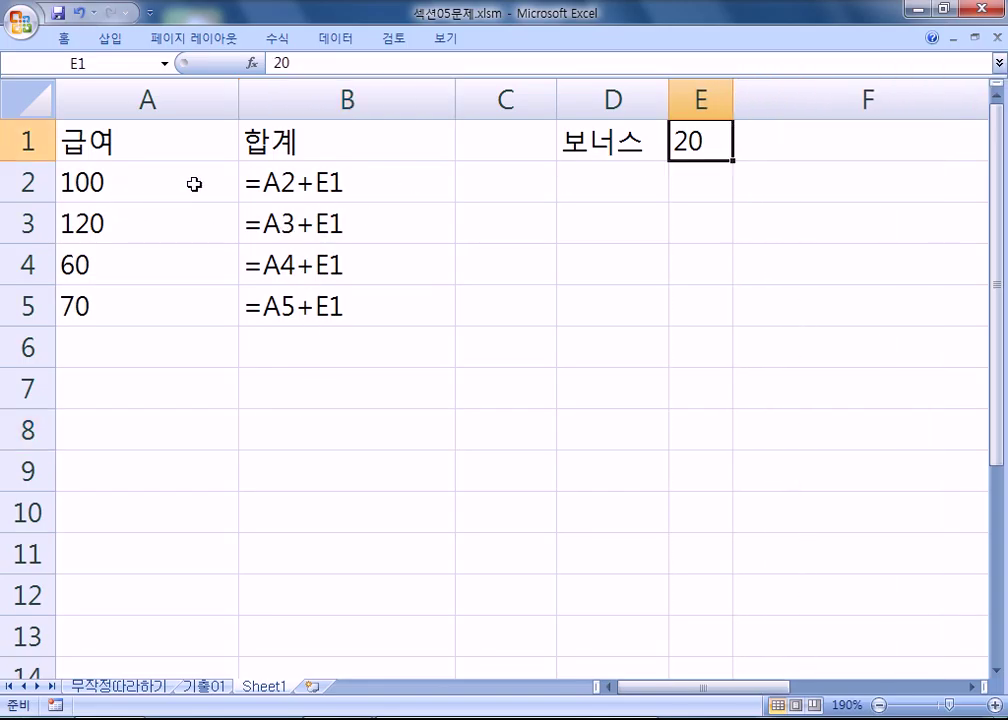
pyautogui.click(92, 184)
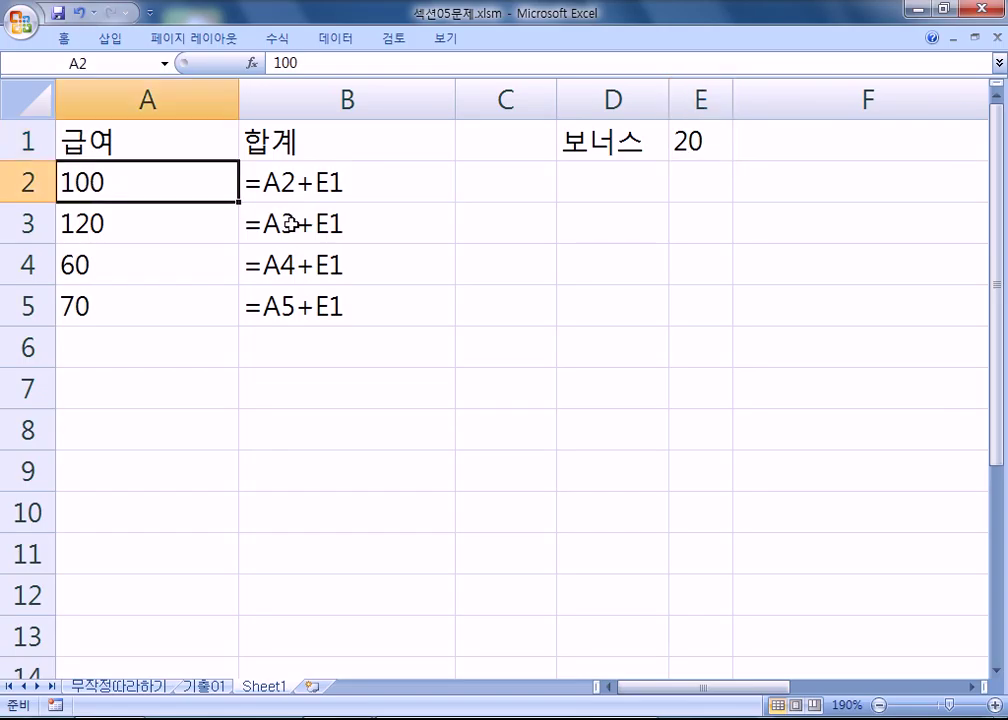
pyautogui.click(122, 229)
pyautogui.click(158, 263)
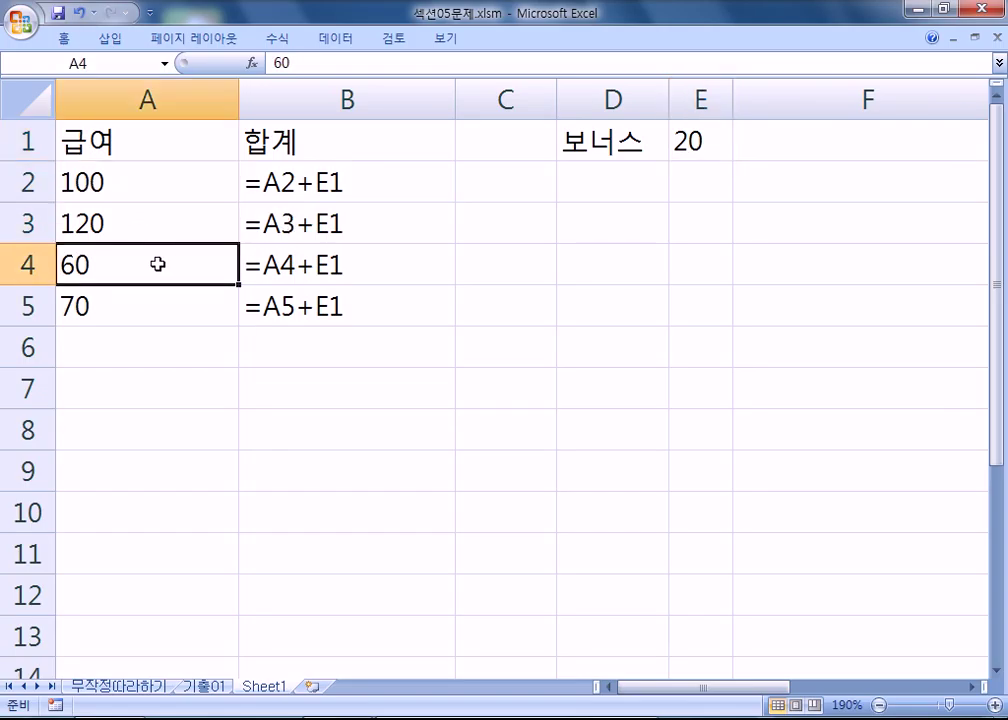
pyautogui.click(164, 311)
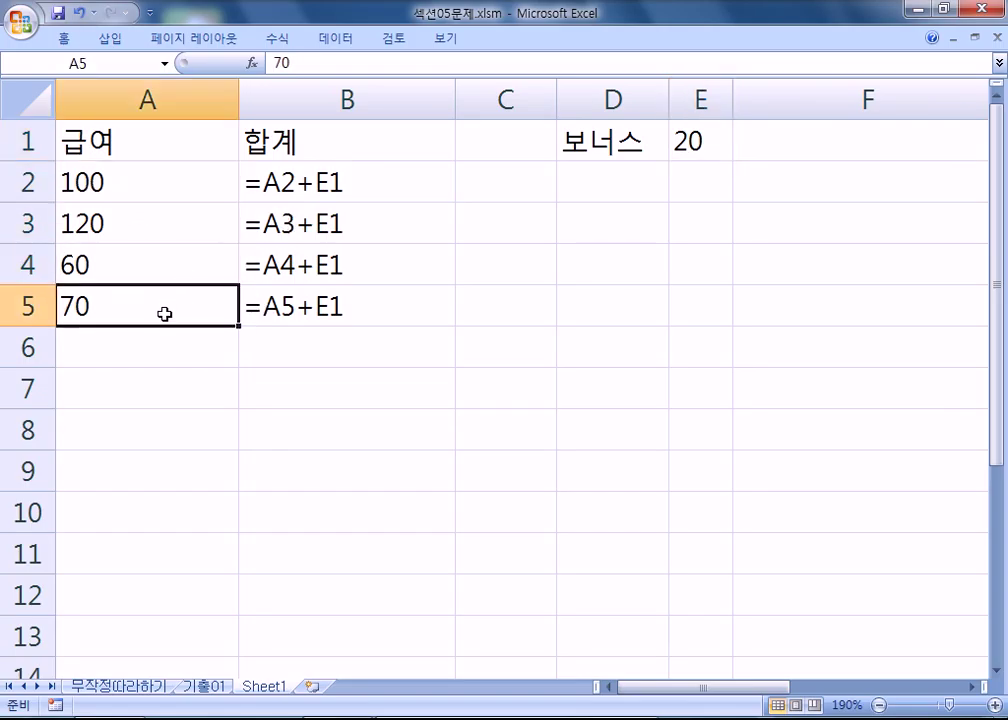
pyautogui.click(695, 152)
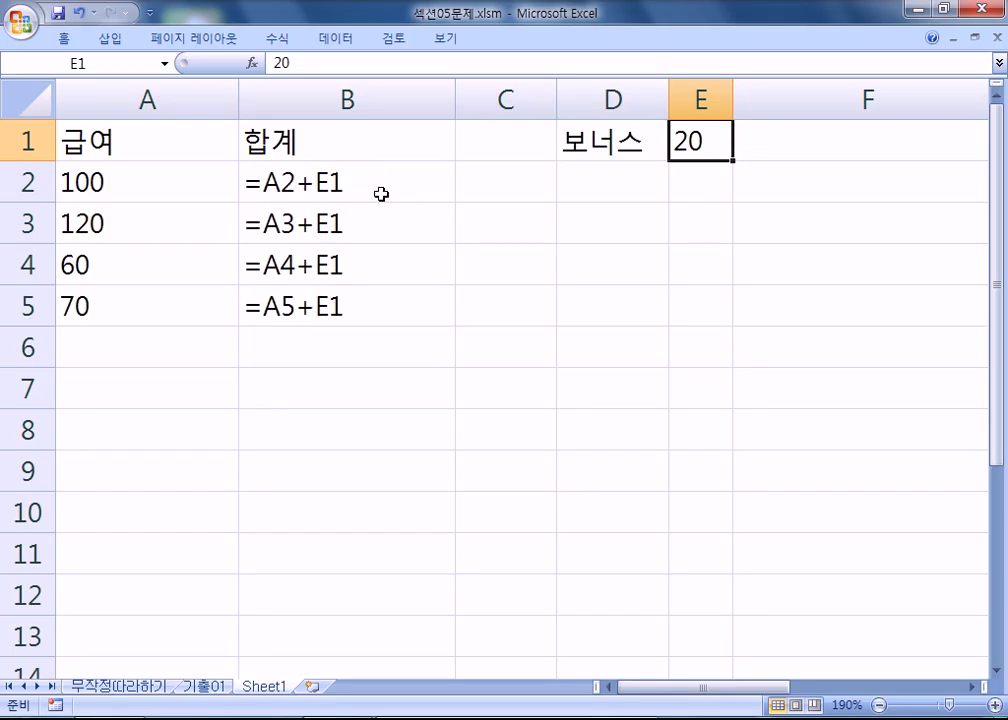
# - Make the bonus reference in B2 absolute as =A2+$E$1 again and refill the formula down through B5
pyautogui.doubleClick(333, 181)
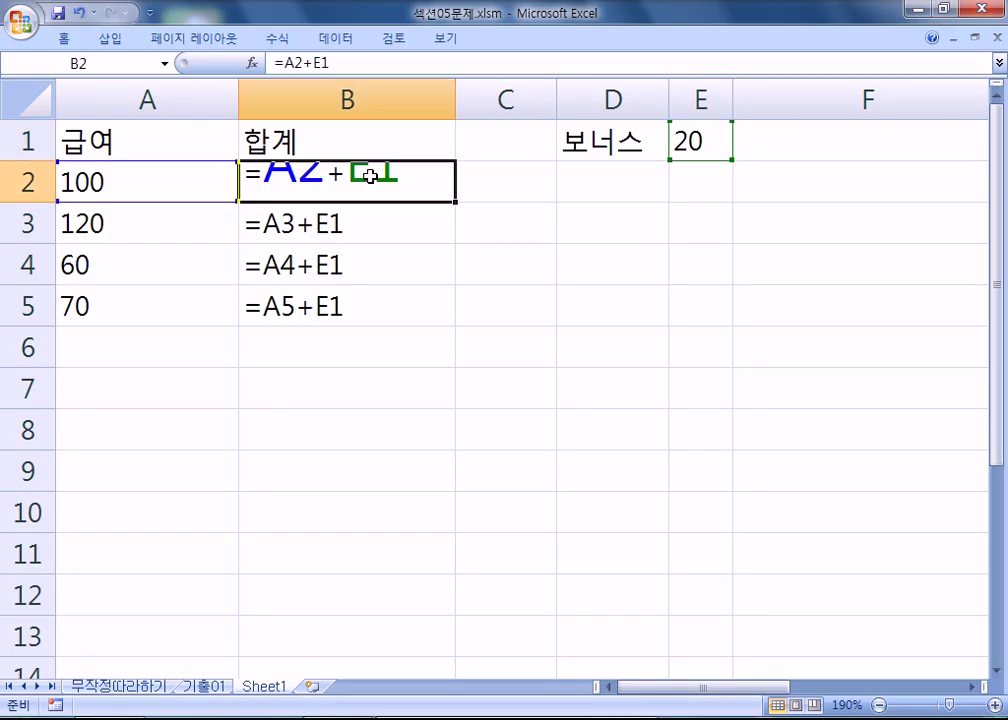
pyautogui.press('F4')
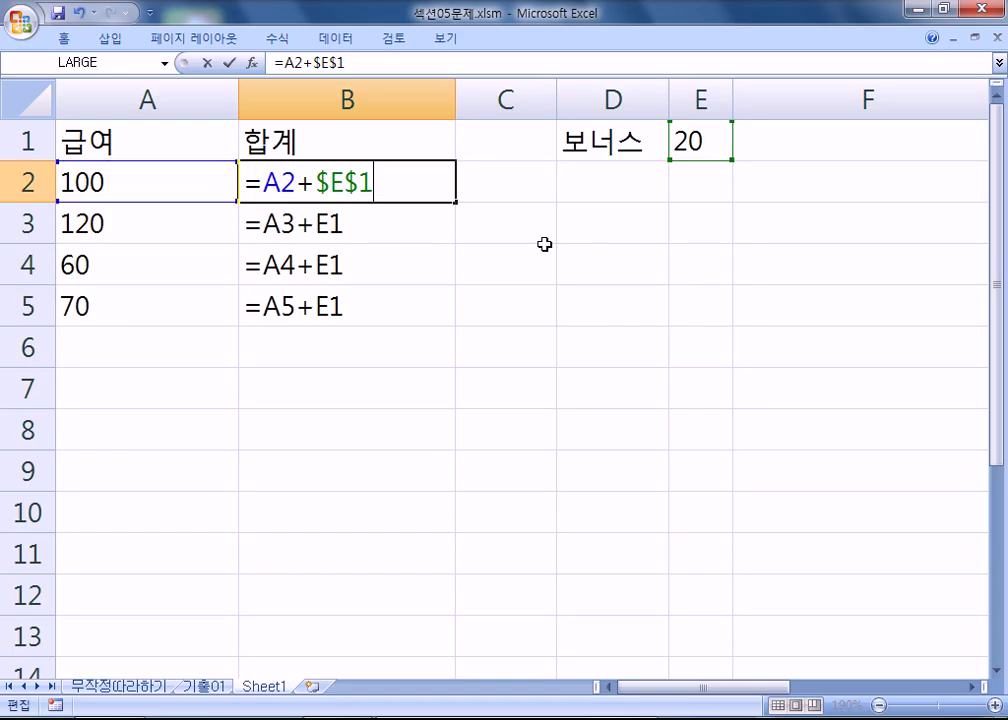
pyautogui.press('Return')
pyautogui.click(387, 186)
pyautogui.moveTo(455, 204); pyautogui.dragTo(455, 322)
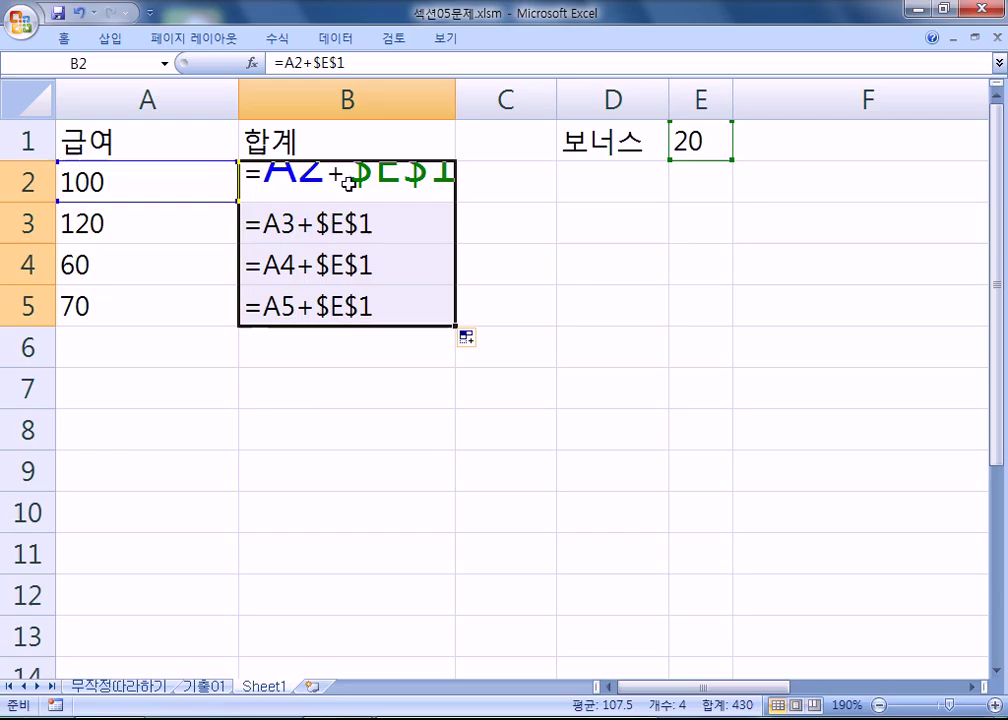
pyautogui.click(356, 354)
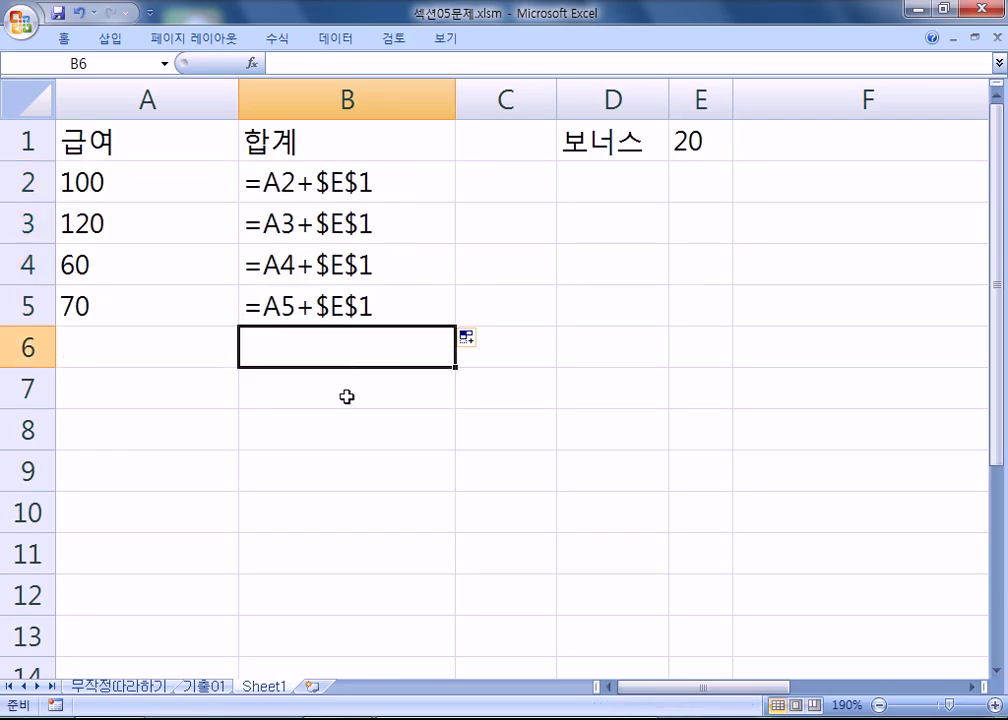
# - Show the calculated results instead of the formulas and autofit the widths of columns D and E
pyautogui.hotkey('ctrl', '`')
pyautogui.doubleClick(393, 100)
pyautogui.moveTo(362, 102); pyautogui.dragTo(362, 102)
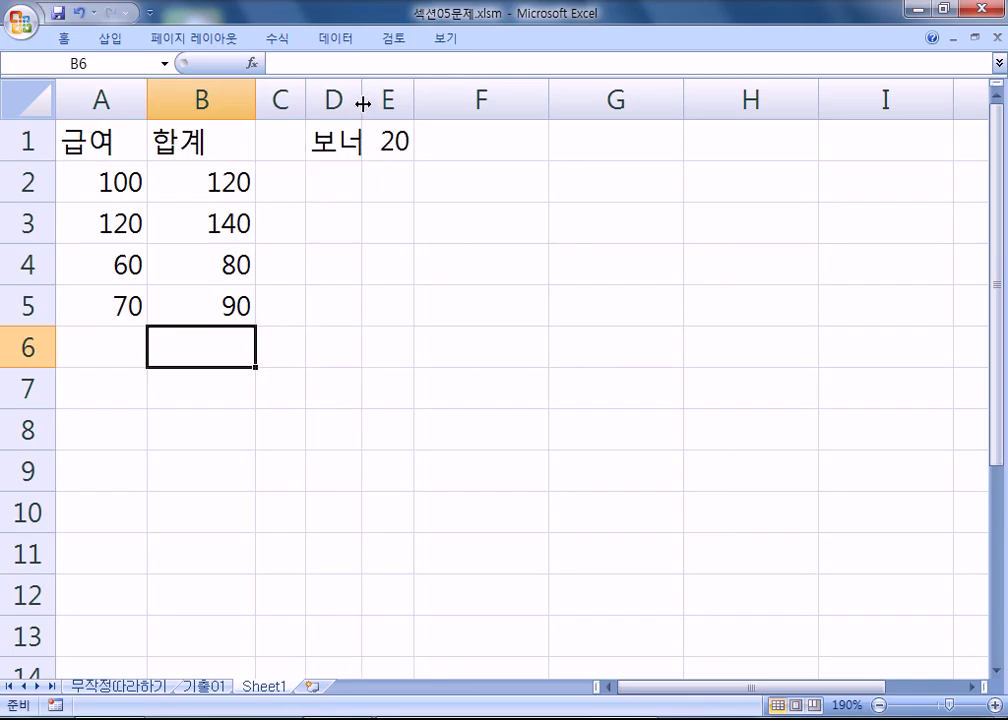
pyautogui.doubleClick(362, 102)
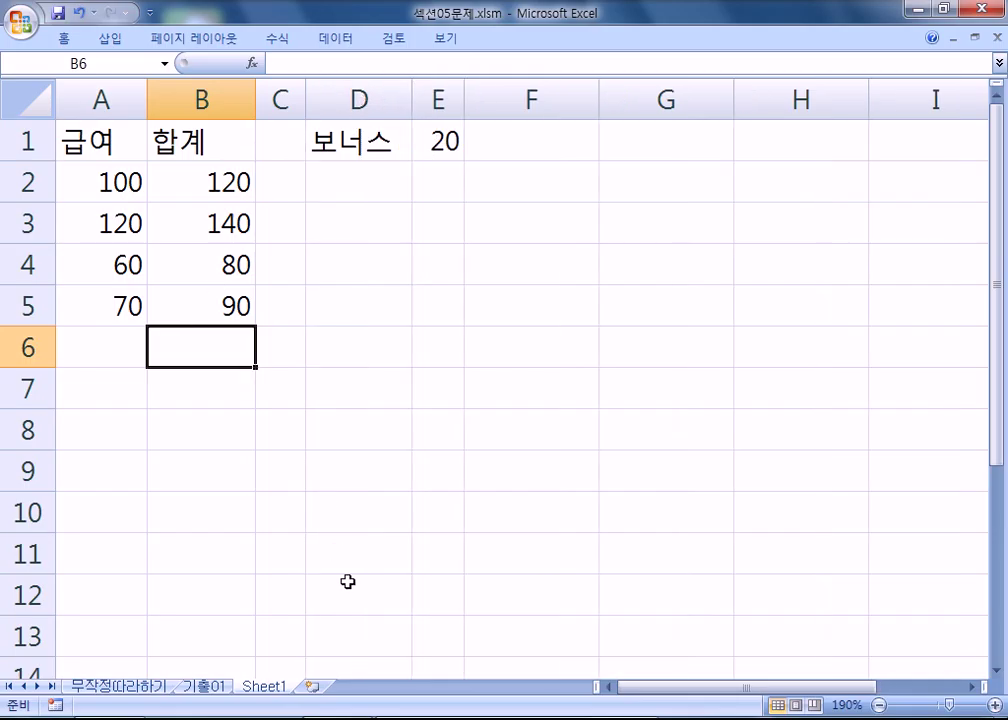
# - Go to the 무작정따라하기 sheet and clear the rank results in H4 through H11
pyautogui.click(130, 687)
pyautogui.scroll(2, 600, 325)
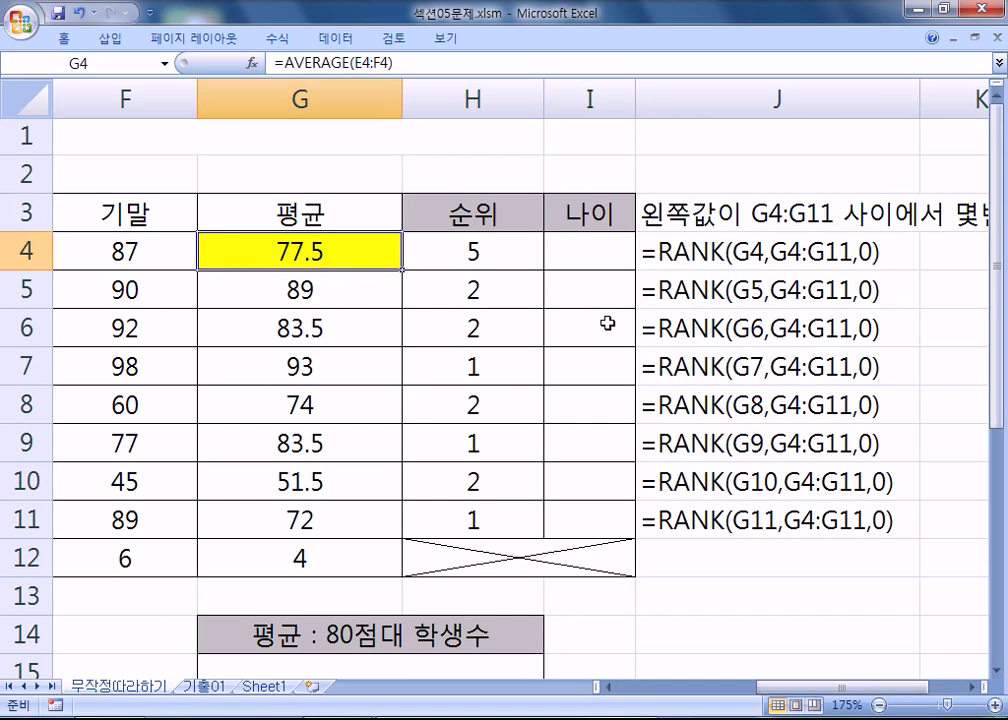
pyautogui.click(474, 252)
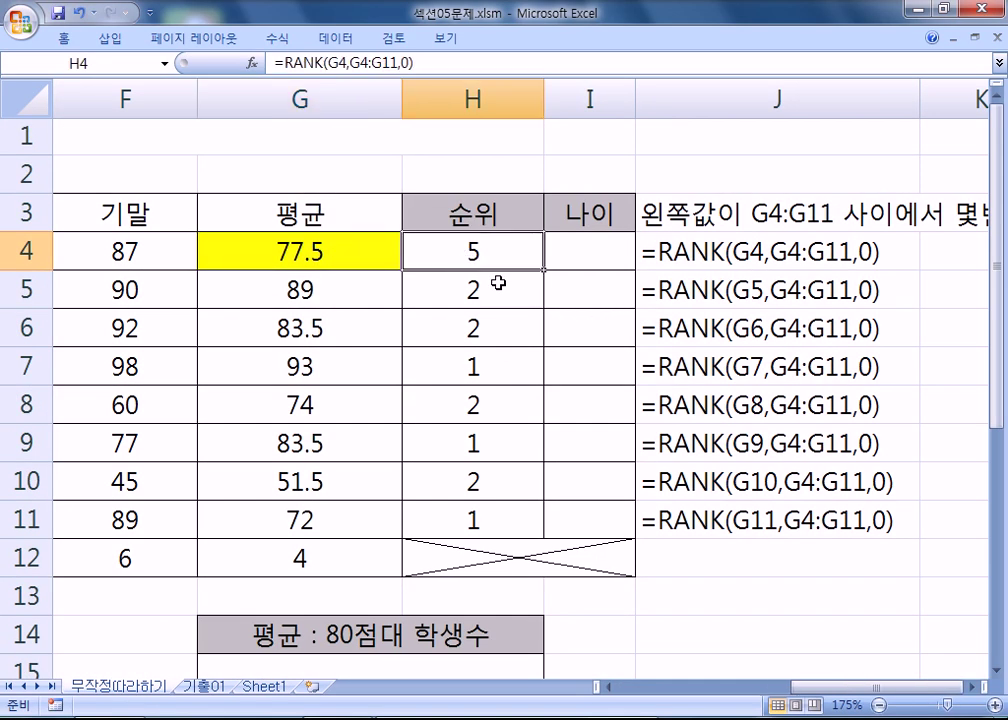
pyautogui.moveTo(516, 250); pyautogui.dragTo(510, 520)
pyautogui.press('Delete')
# - Start a RANK formula in H4 that ranks the average in G4 within the range G4:G11
pyautogui.click(490, 250)
pyautogui.write('=RANK(')
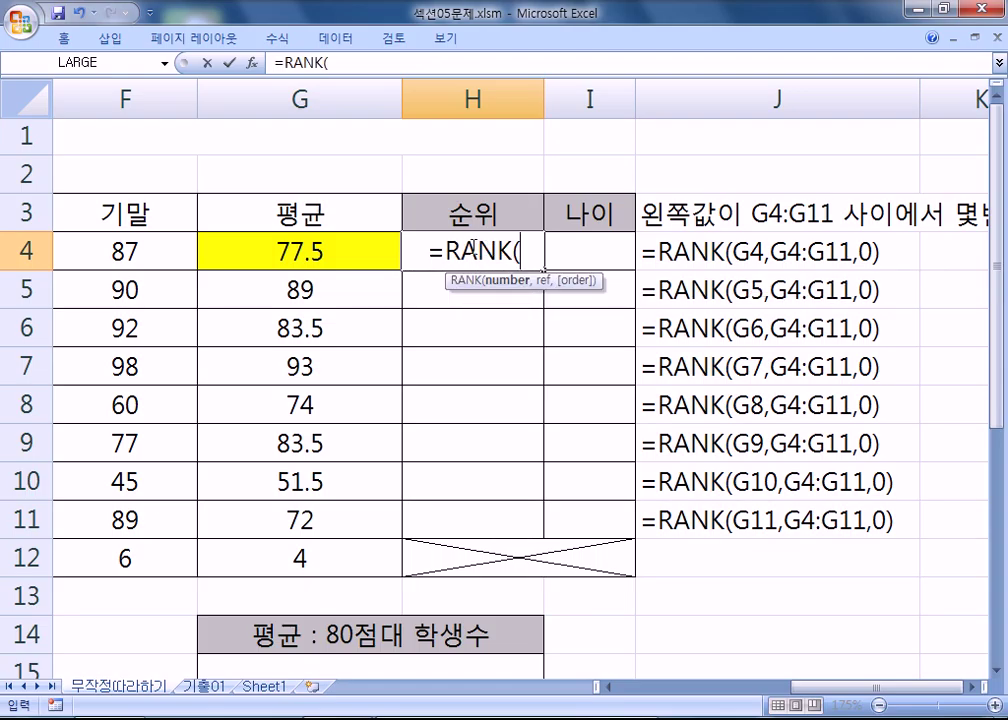
pyautogui.click(313, 254)
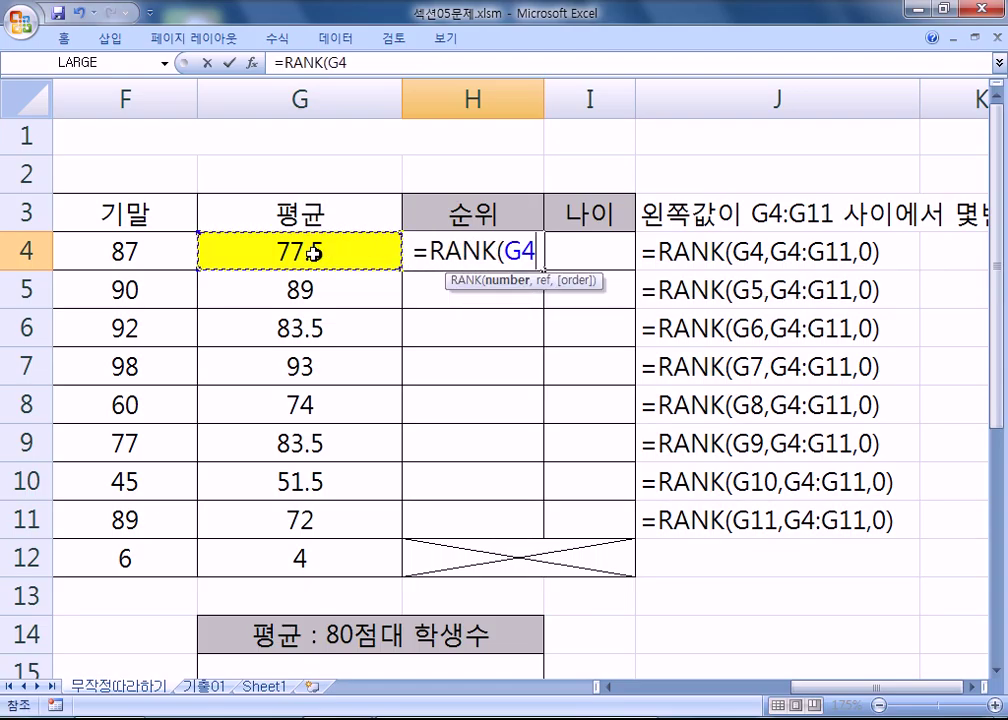
pyautogui.write(',')
pyautogui.moveTo(241, 252); pyautogui.dragTo(237, 521)
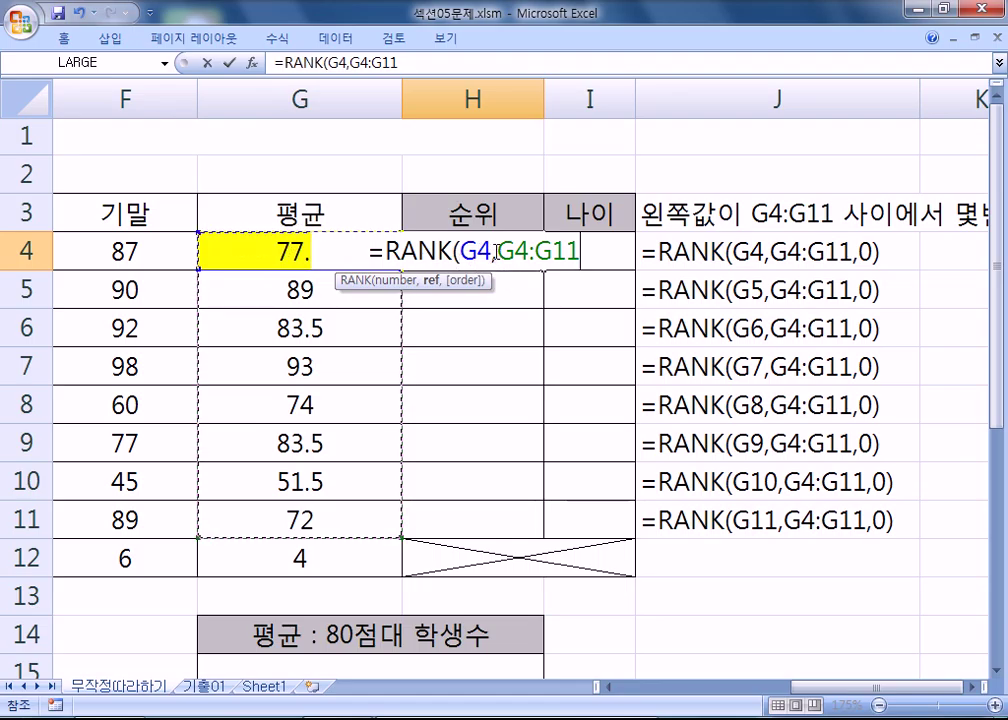
pyautogui.moveTo(499, 249); pyautogui.dragTo(584, 249)
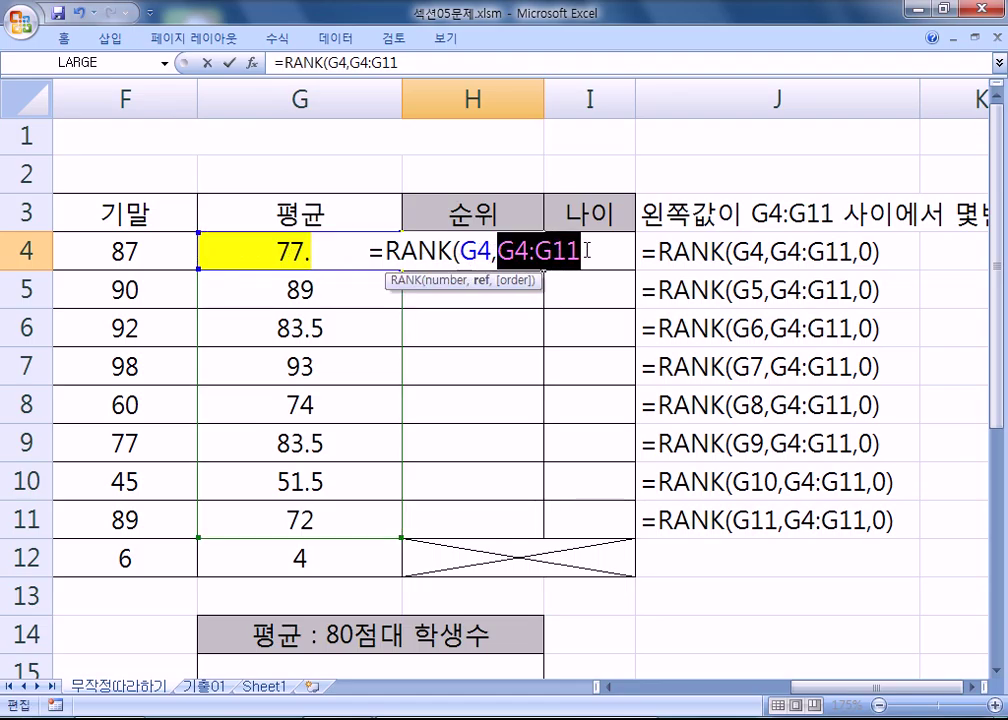
pyautogui.moveTo(225, 249); pyautogui.dragTo(235, 518)
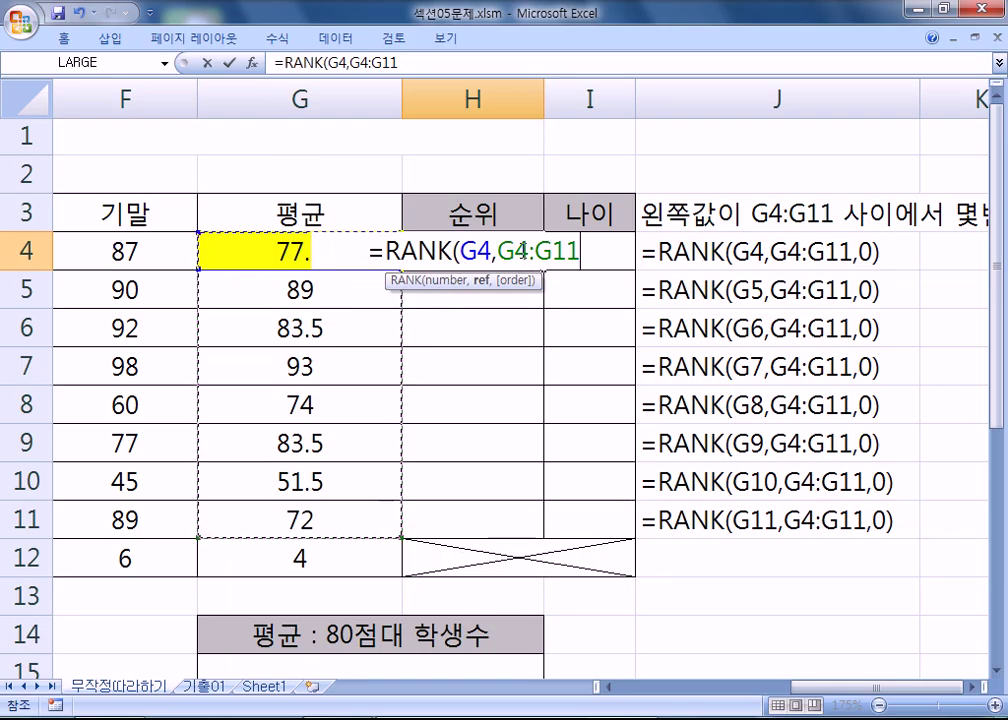
pyautogui.moveTo(495, 253); pyautogui.dragTo(581, 253)
pyautogui.moveTo(221, 253); pyautogui.dragTo(209, 518)
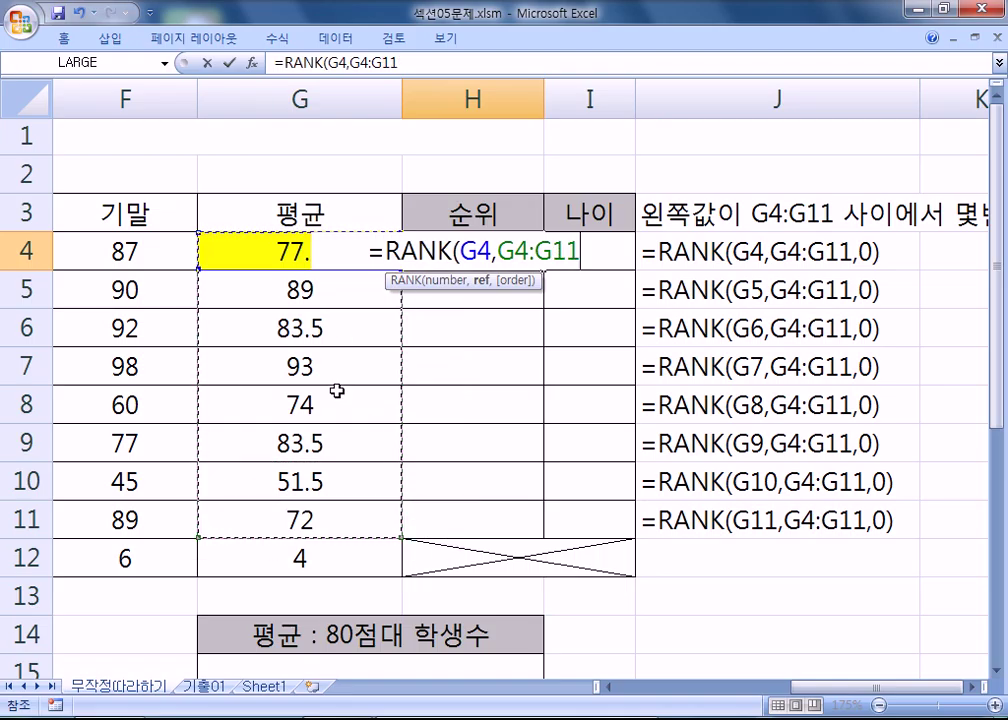
# - Complete H4 as =RANK(G4,$G$4:$G$11,0) with the absolute range and fill the formula down through H11
pyautogui.press('F4')
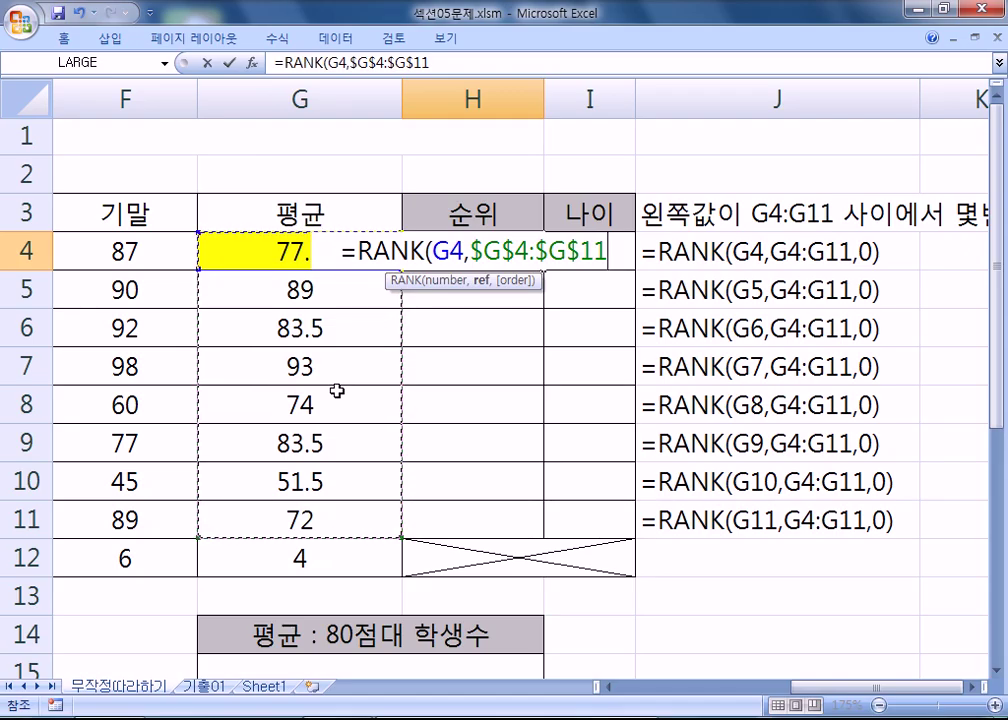
pyautogui.write(',')
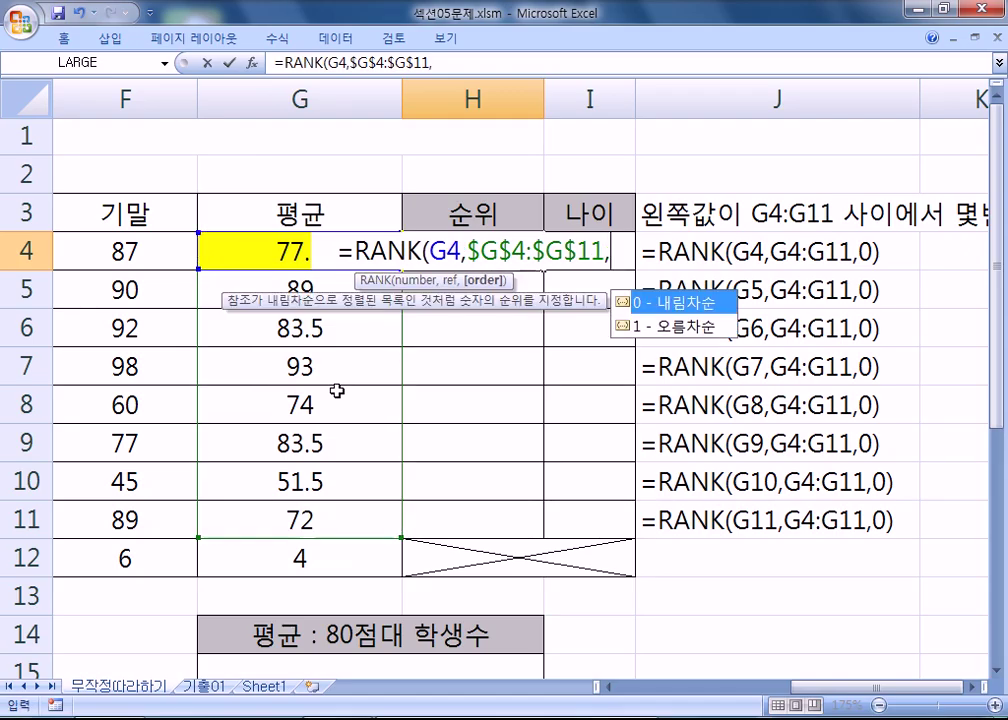
pyautogui.write('0')
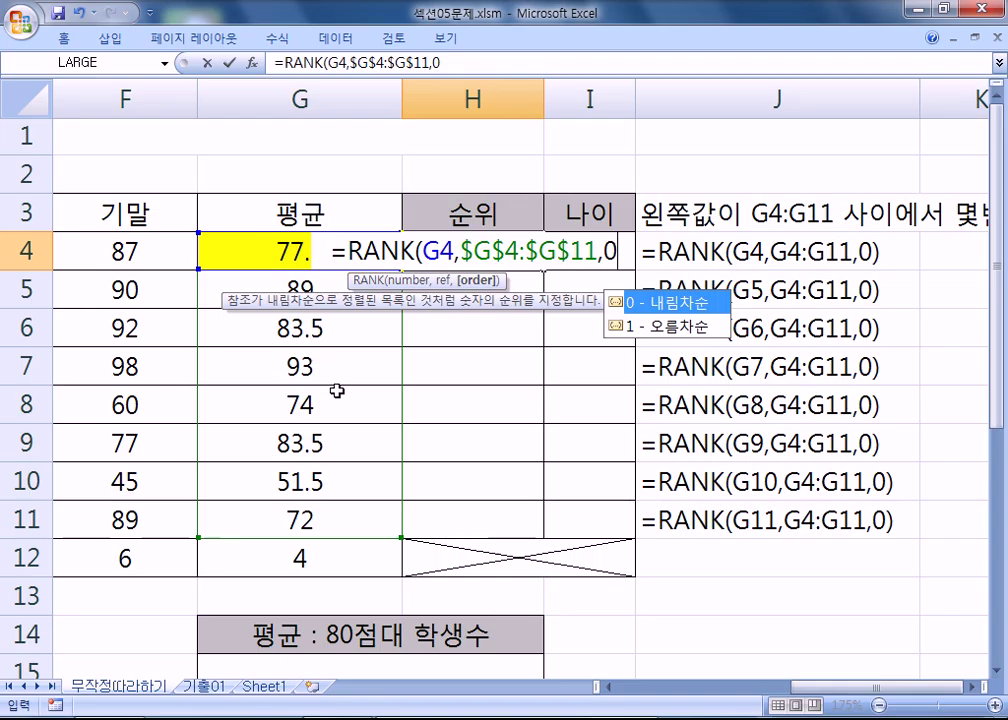
pyautogui.write(')')
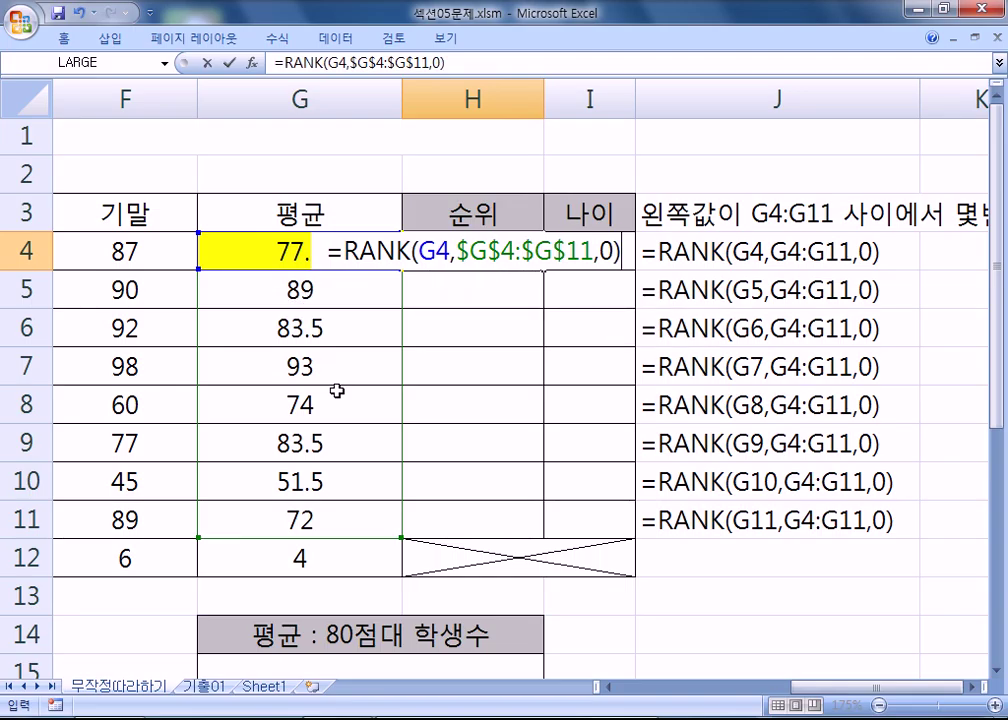
pyautogui.press('Return')
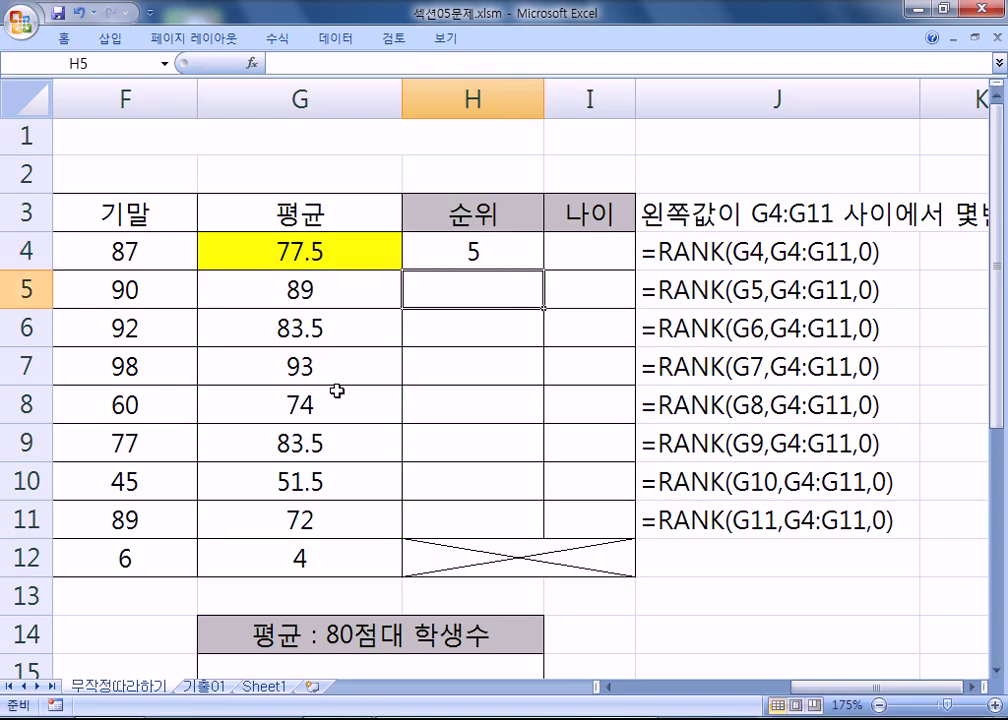
pyautogui.click(513, 240)
pyautogui.moveTo(544, 273); pyautogui.dragTo(547, 533)
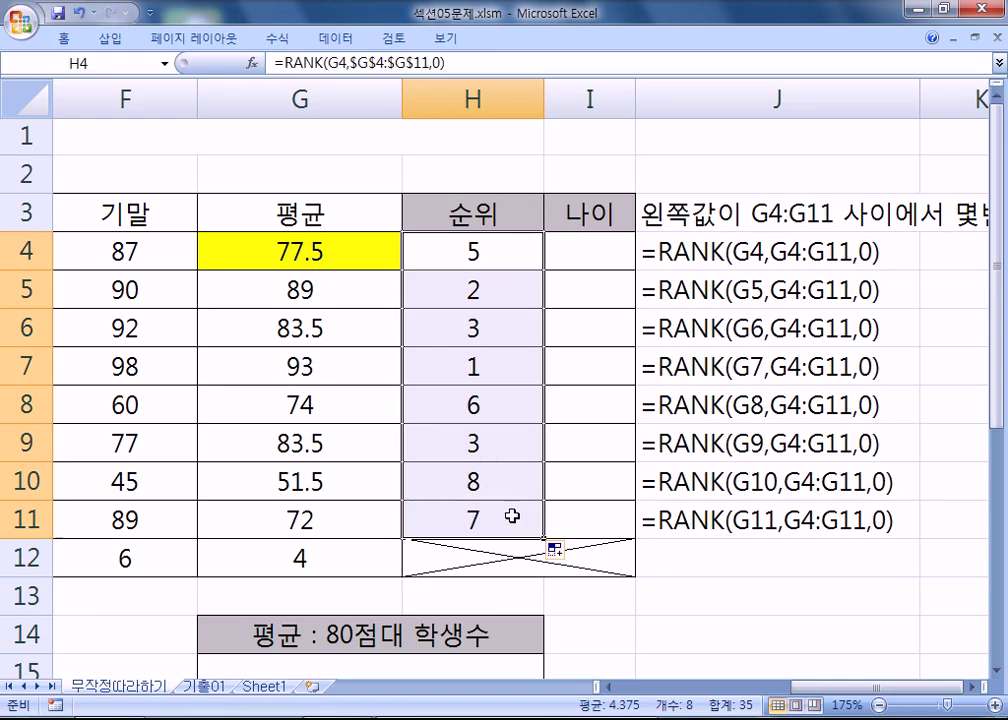
# - Copy the RANK formula from H4 and paste it below the last line of the notes in Notepad
pyautogui.click(516, 252)
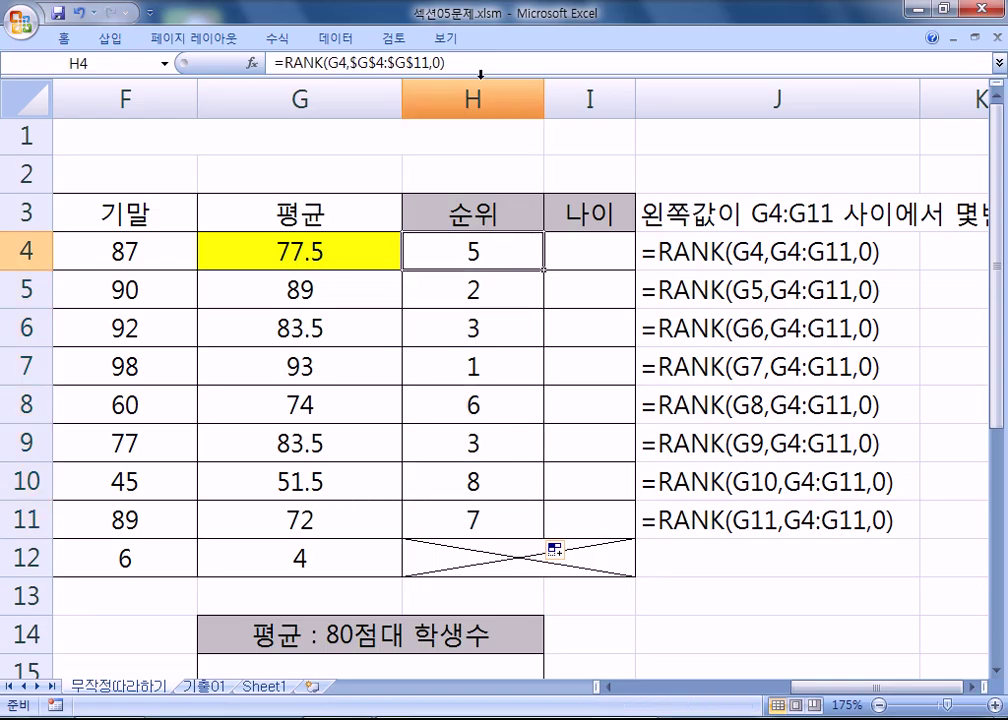
pyautogui.moveTo(520, 63); pyautogui.dragTo(275, 63)
pyautogui.hotkey('ctrl', 'c')
pyautogui.hotkey('alt', 'Tab')
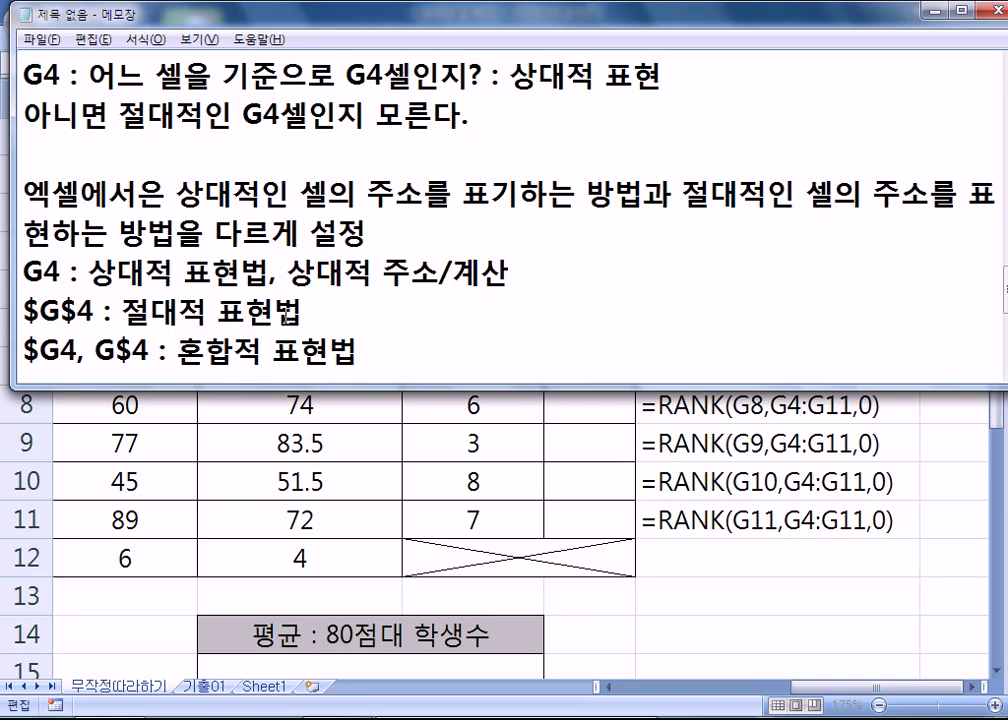
pyautogui.scroll(-2, 290, 318)
pyautogui.hotkey('ctrl', 'v')
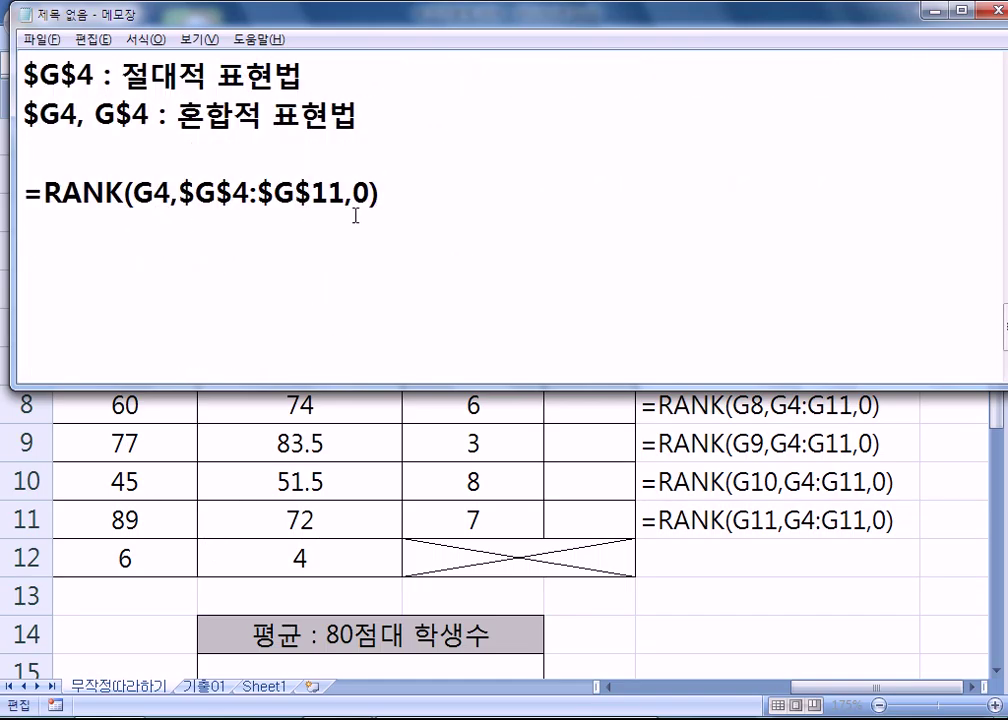
# - Go through the pasted formula's arguments G4, $G$4:$G$11 and 0, and check the notes on options 0 and 1
pyautogui.moveTo(135, 193); pyautogui.dragTo(172, 193)
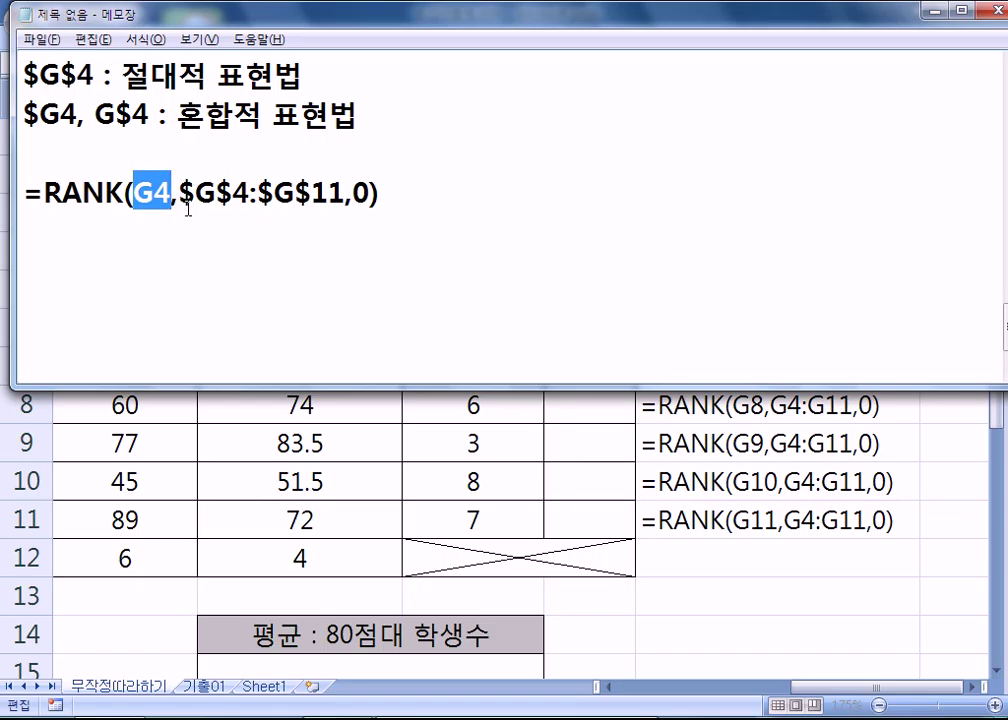
pyautogui.moveTo(179, 193); pyautogui.dragTo(345, 193)
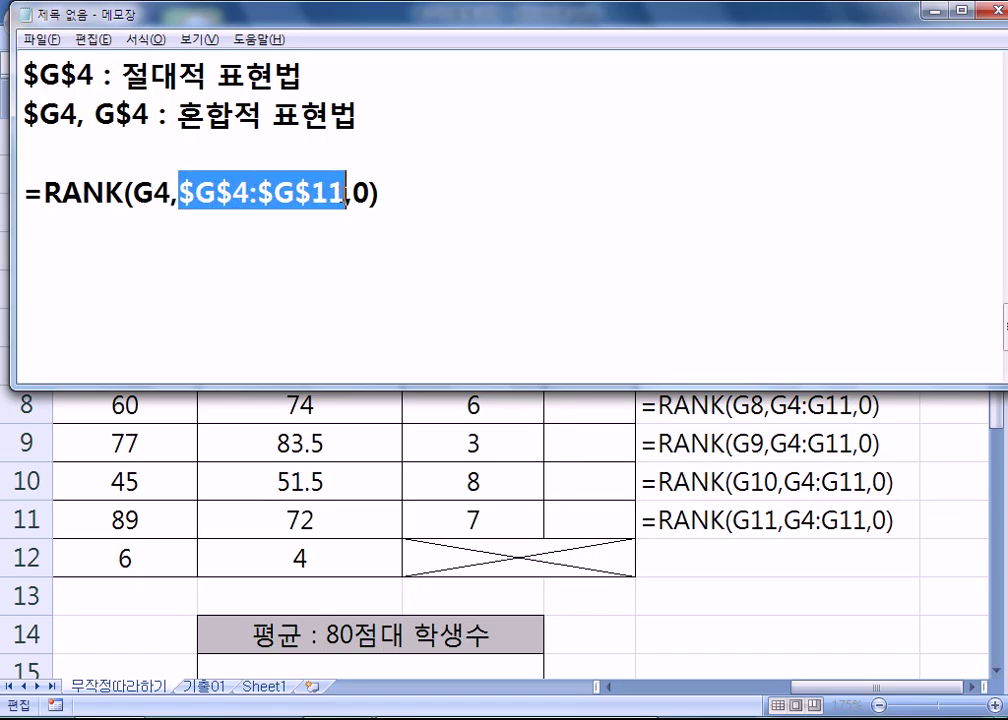
pyautogui.moveTo(352, 192); pyautogui.dragTo(371, 192)
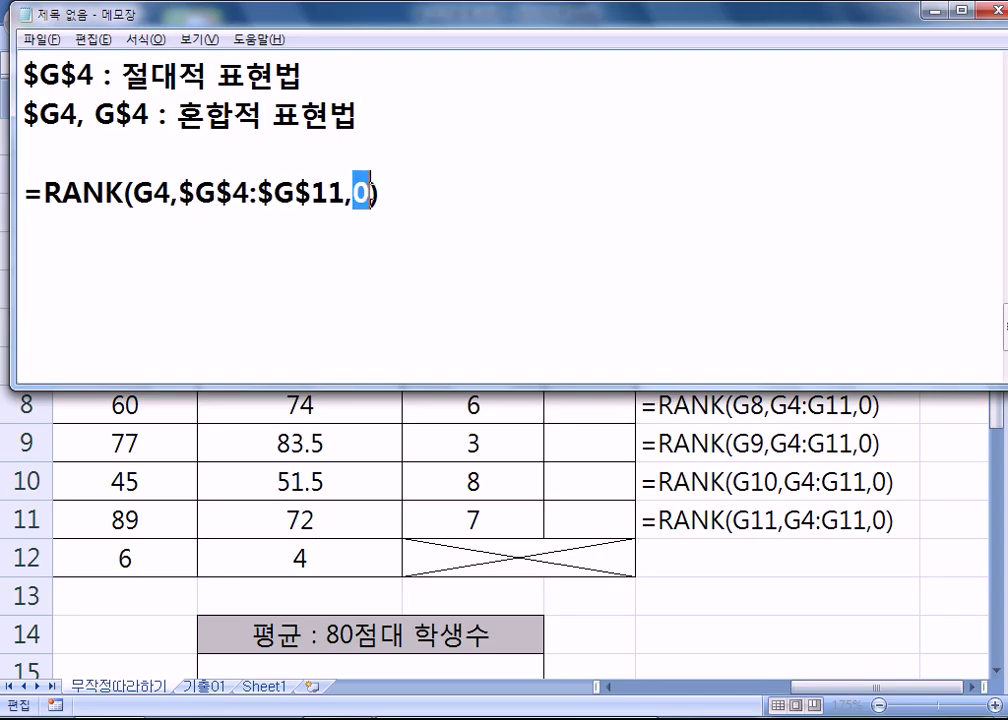
pyautogui.scroll(1, 369, 190)
pyautogui.scroll(2, 203, 145)
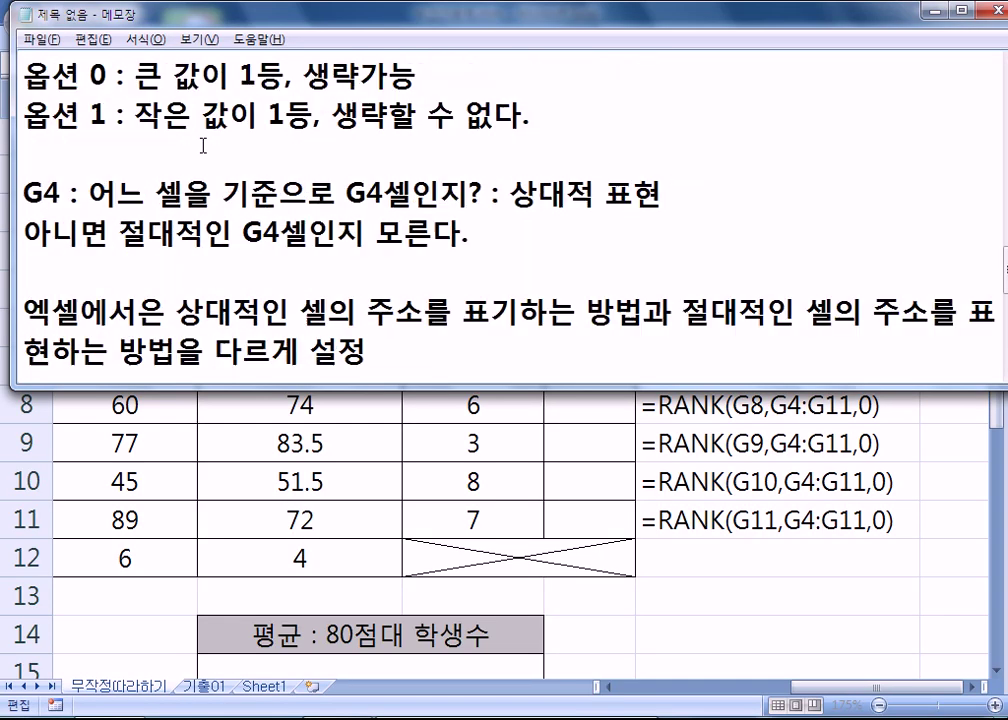
pyautogui.scroll(-3, 345, 160)
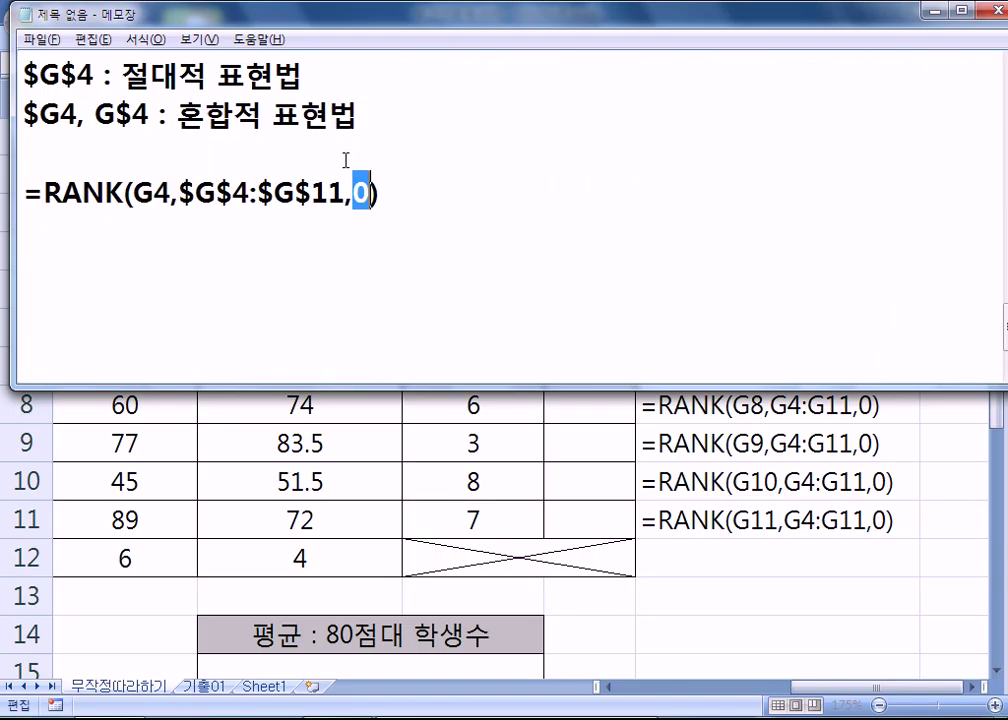
pyautogui.click(437, 262)
# - Switch back to Excel, leave H4's formula as it is and review the filled ranks in H5 through H11
pyautogui.click(397, 468)
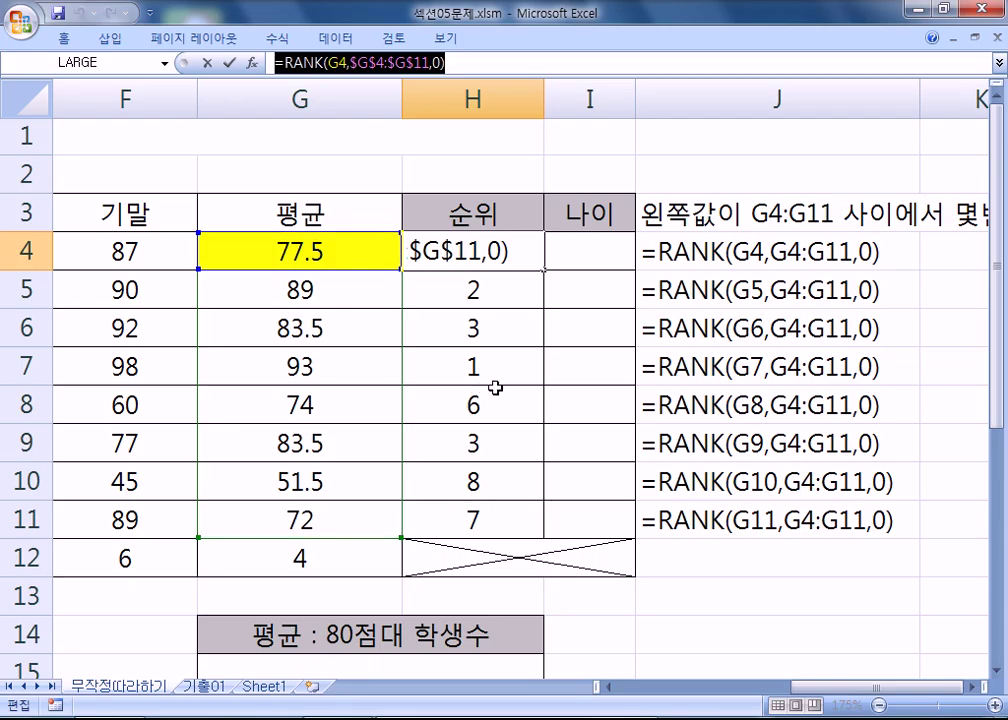
pyautogui.hotkey('ctrl', 'Return')
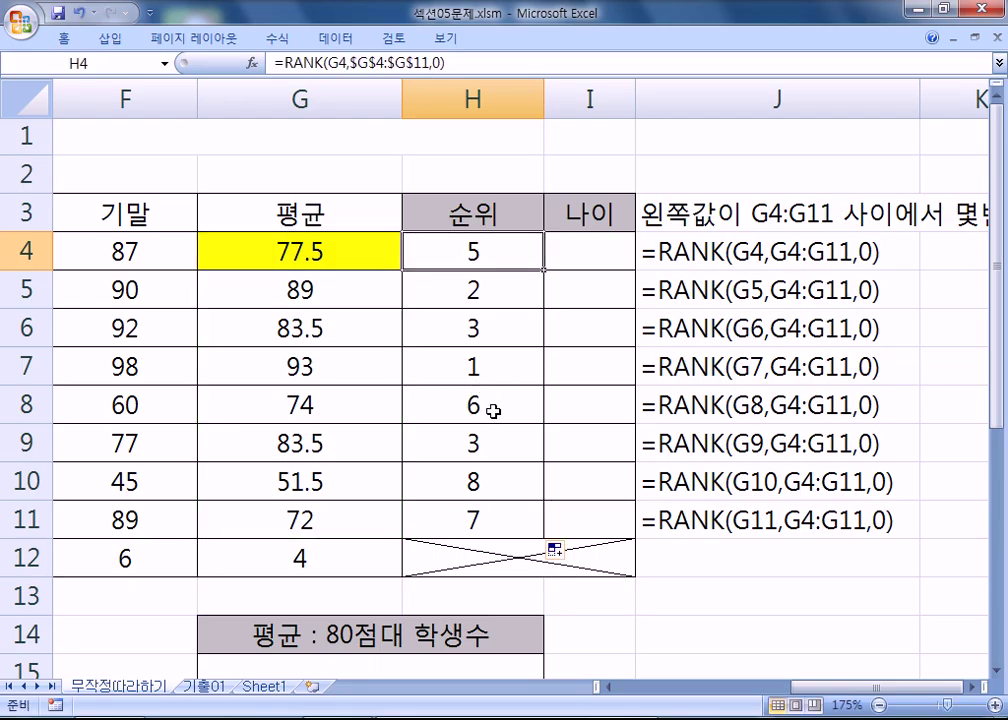
pyautogui.moveTo(476, 289); pyautogui.dragTo(486, 508)
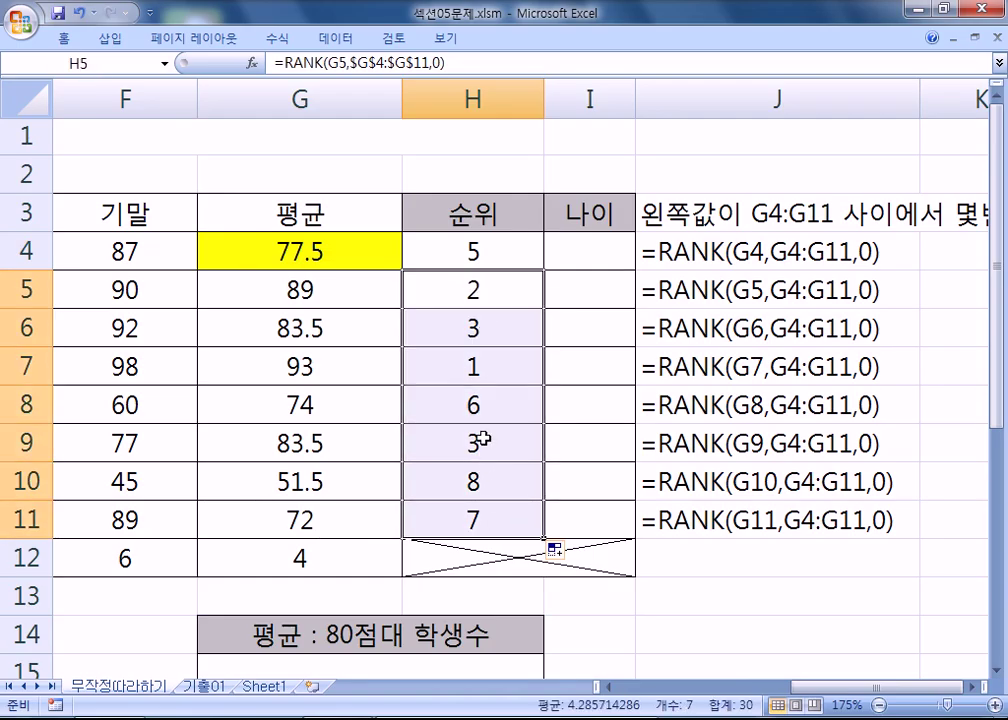
pyautogui.scroll(-3, 481, 438)
pyautogui.scroll(-1, 479, 446)
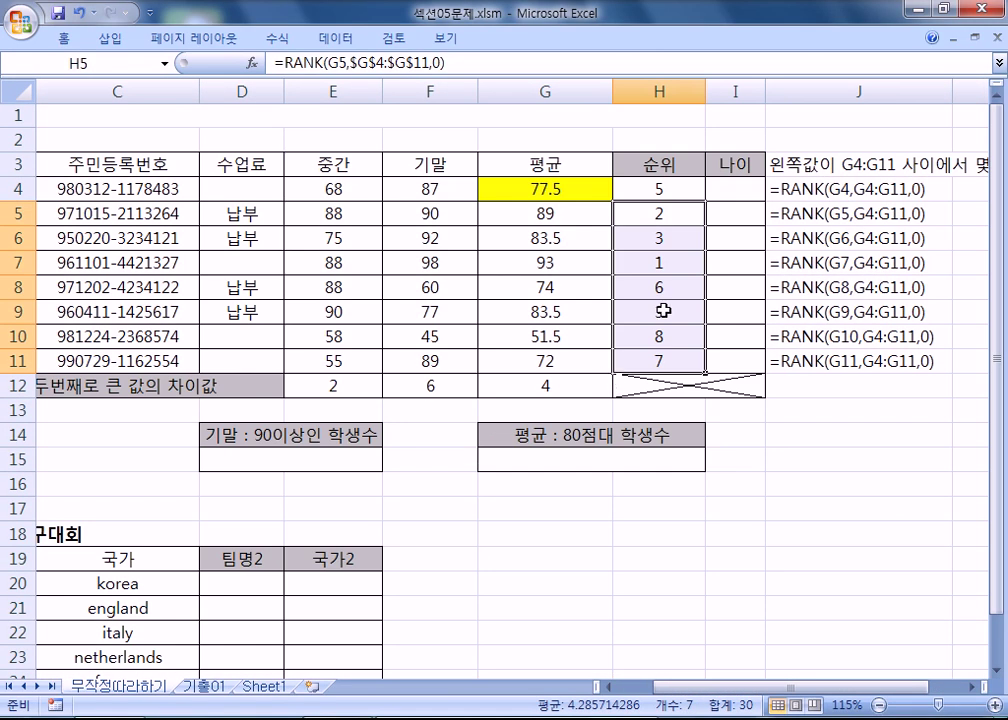
# - Clear the explanatory text and formulas in J3 through J11 and widen the 나이 column I slightly
pyautogui.click(735, 188)
pyautogui.moveTo(802, 243); pyautogui.dragTo(800, 362)
pyautogui.press('Delete')
pyautogui.moveTo(766, 91); pyautogui.dragTo(786, 92)
pyautogui.click(738, 190)
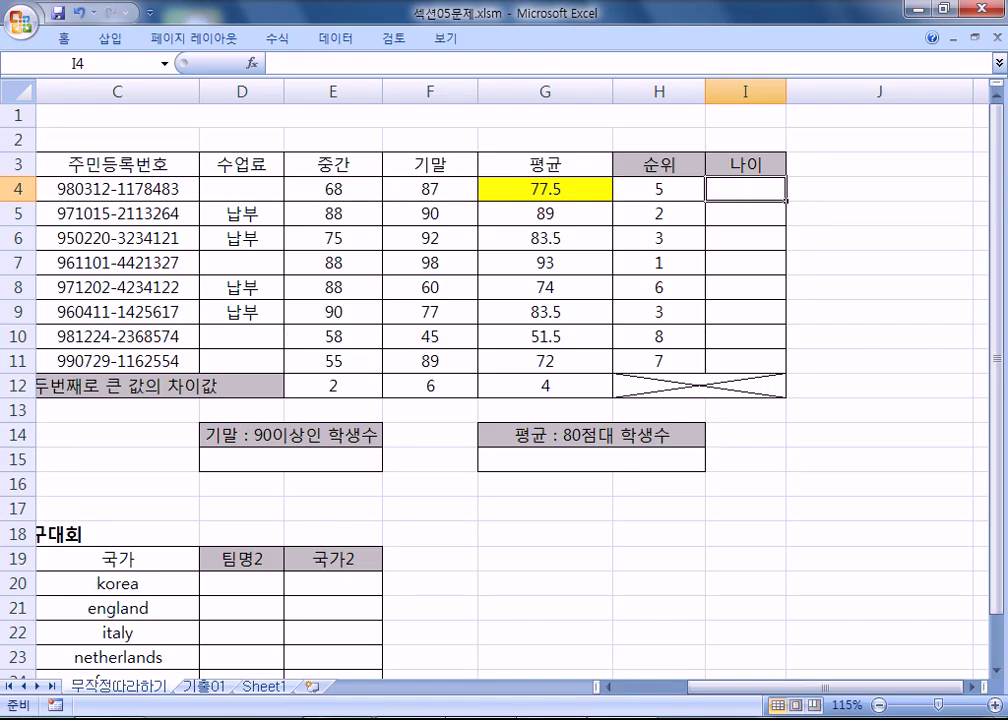
# - Switch to Notepad and add the note 나이를 계산? with the calculation 2016-1998+1 on the line below
pyautogui.hotkey('alt', 'Tab')
pyautogui.moveTo(155, 30); pyautogui.dragTo(359, 54)
pyautogui.write('나이를 겟')
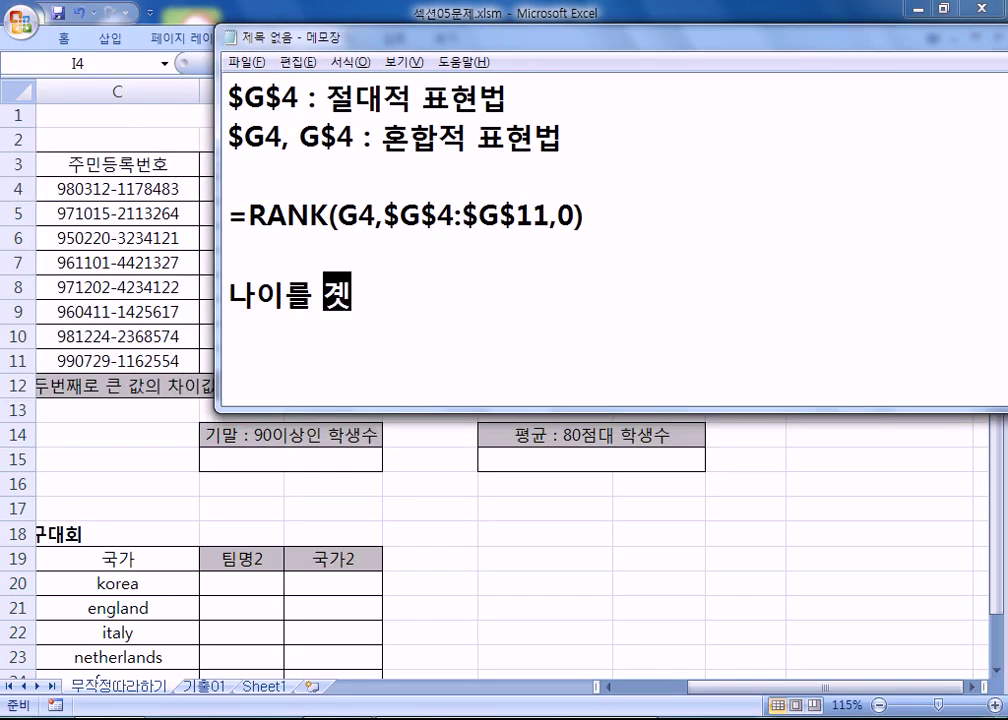
pyautogui.write('산?')
pyautogui.press('Return')
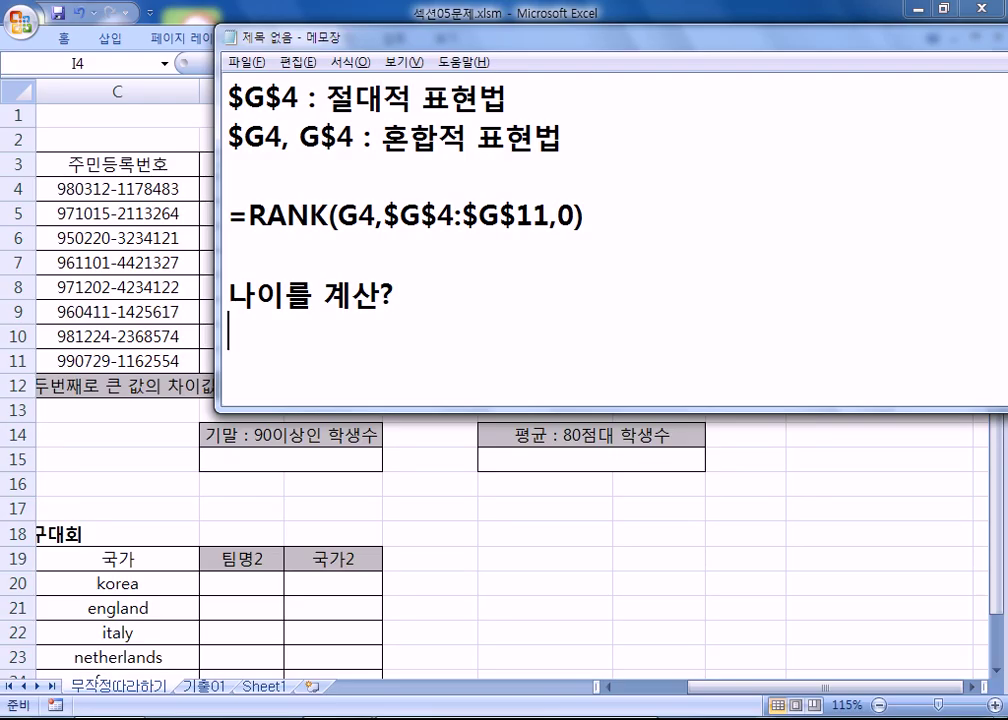
pyautogui.write('2016')
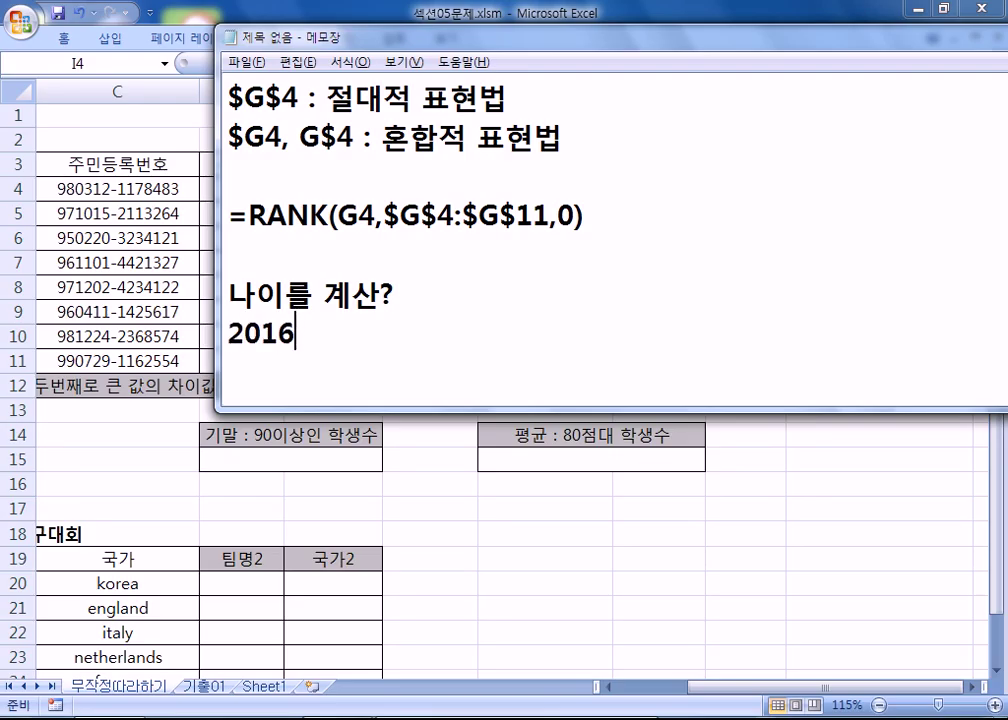
pyautogui.write('-1998')
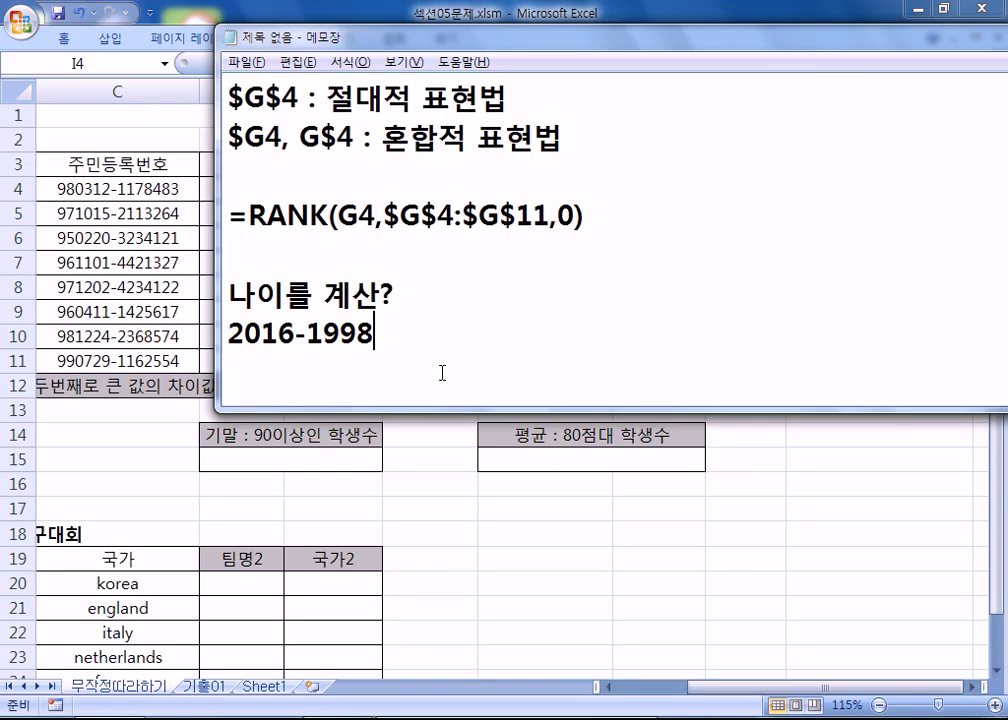
pyautogui.write('+1')
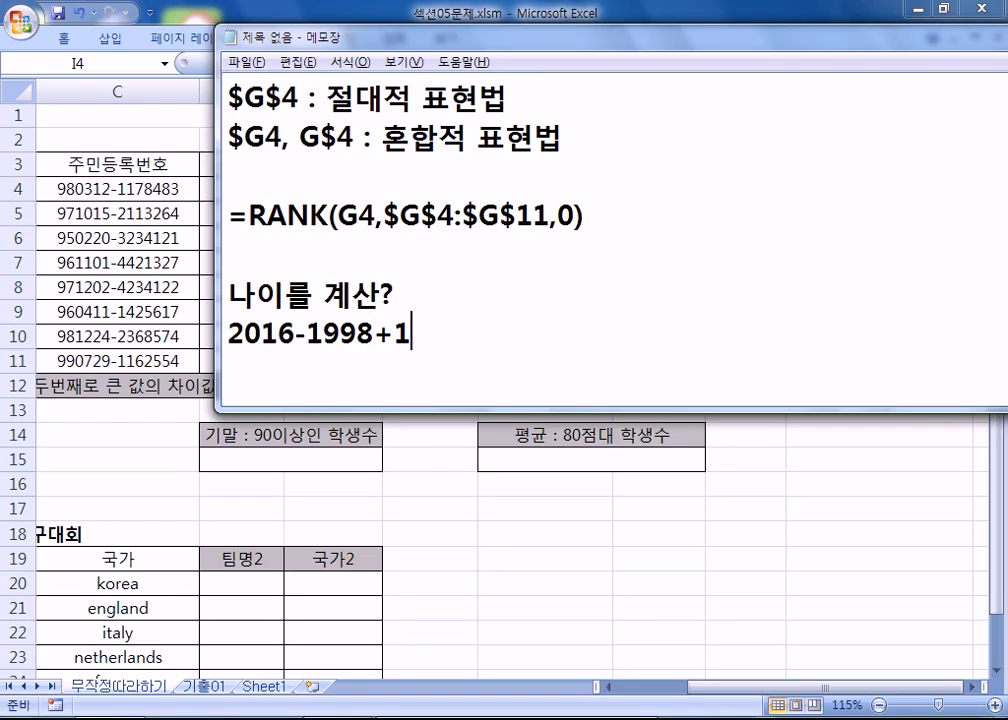
# - Try 5 as the last digit of the year 2016 in the age calculation and restore it to 6
pyautogui.moveTo(277, 335); pyautogui.dragTo(295, 340)
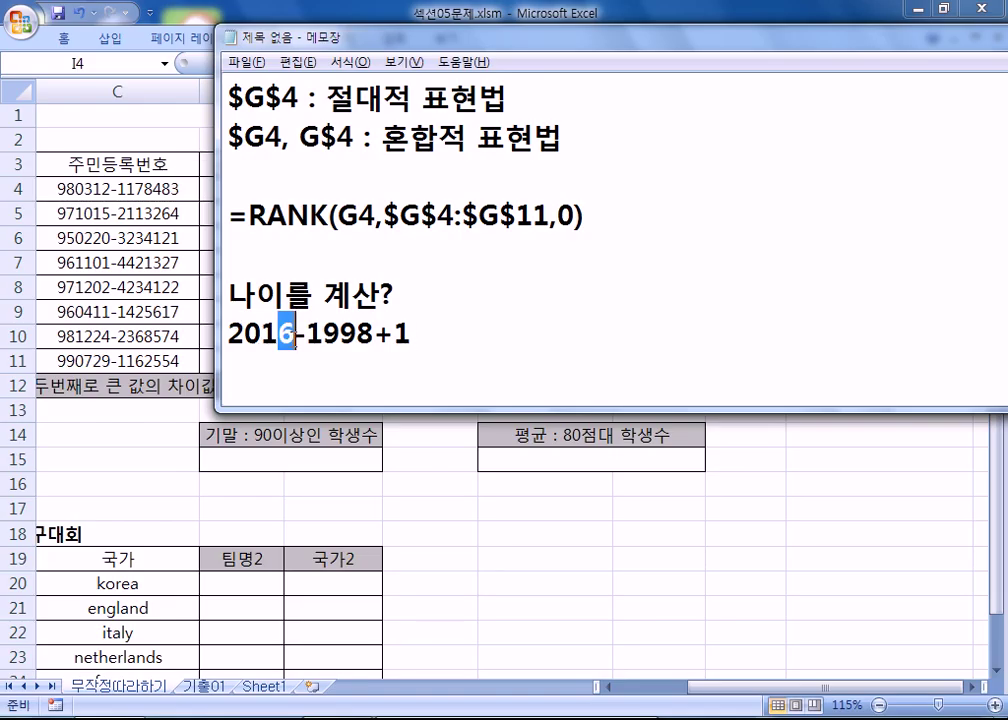
pyautogui.write('5')
pyautogui.press('BackSpace')
pyautogui.write('6')
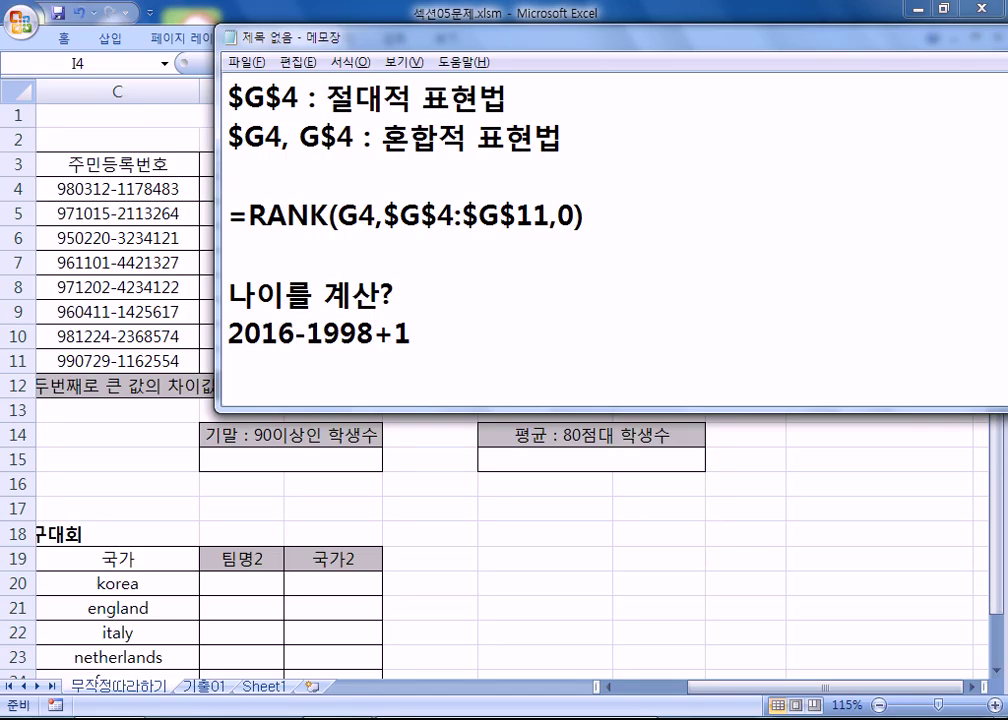
# - Add an equals sign in front of the 2016-1998+1 calculation in the Notepad notes
pyautogui.click(468, 338)
pyautogui.click(229, 333)
pyautogui.write('=')
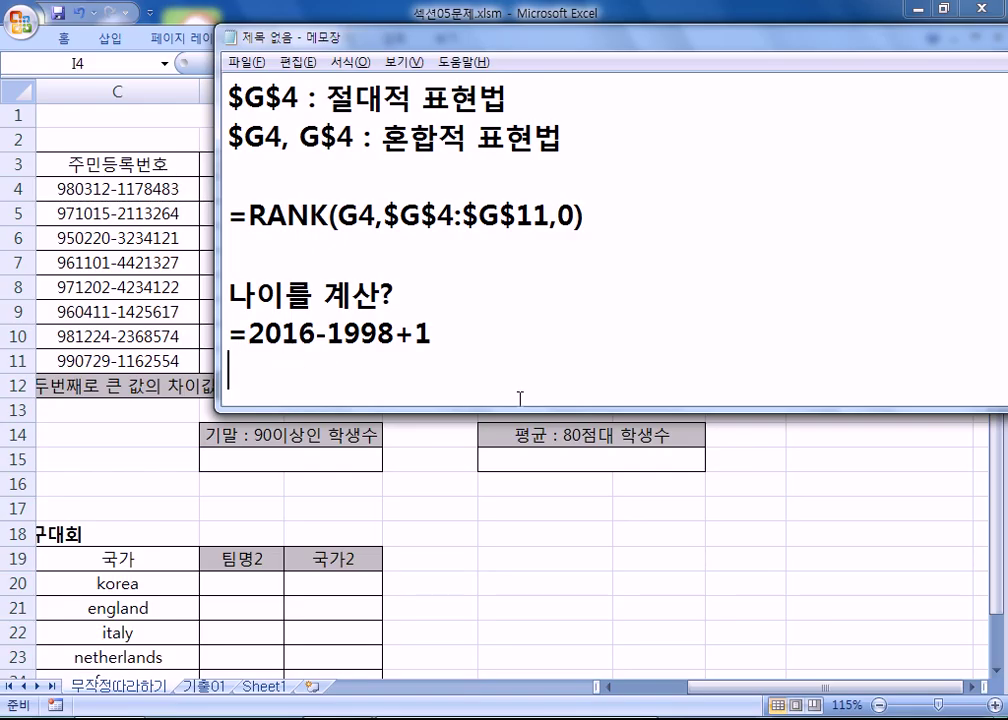
# - Write =2016-주민번호/왼/2 on the line below, checking the registration number column in Excel midway
pyautogui.write('=2016')
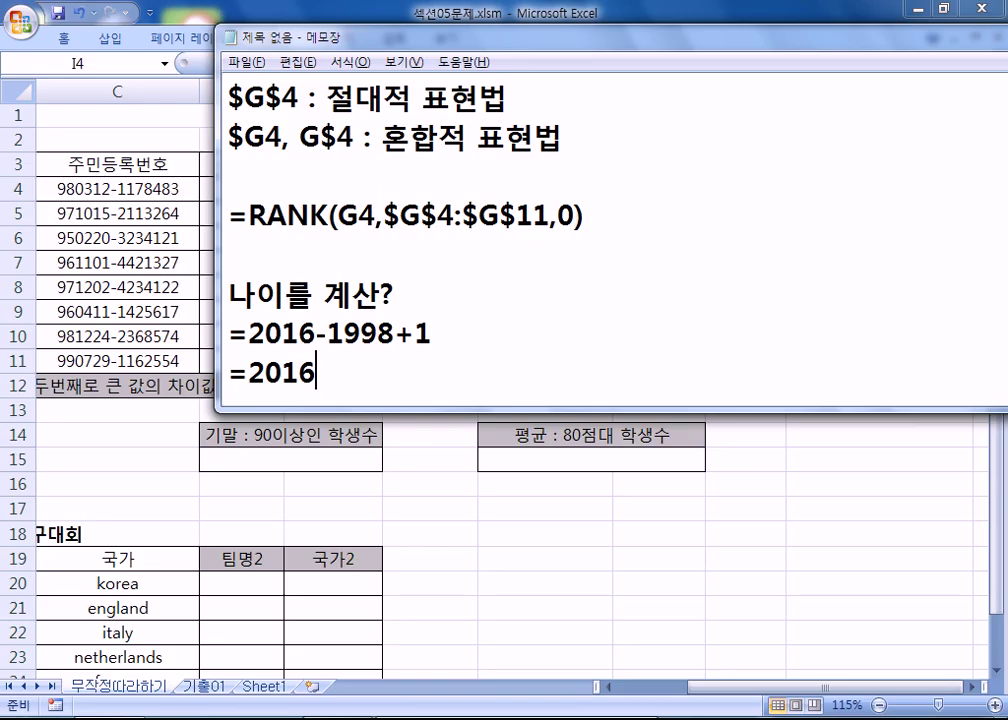
pyautogui.write('-')
pyautogui.hotkey('alt', 'Tab')
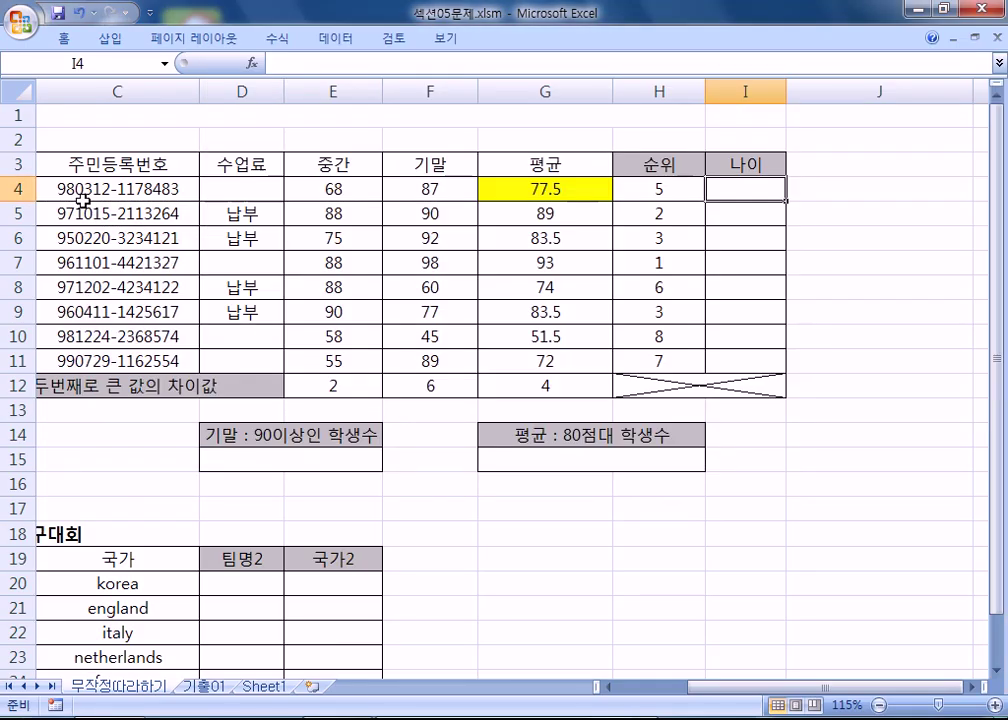
pyautogui.hotkey('alt', 'Tab')
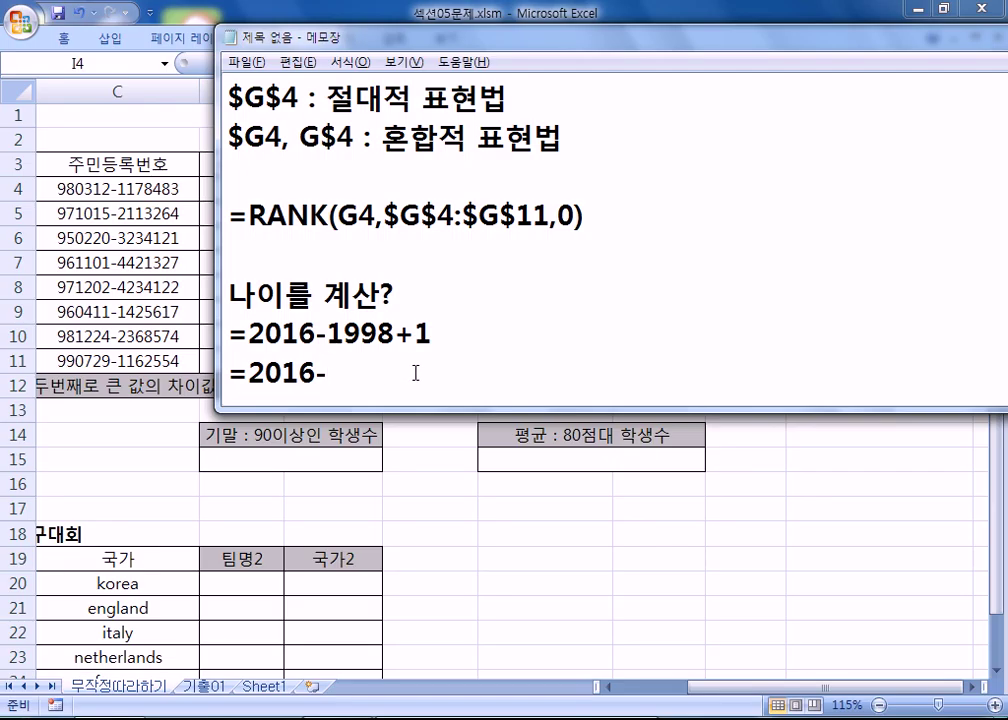
pyautogui.write('주민')
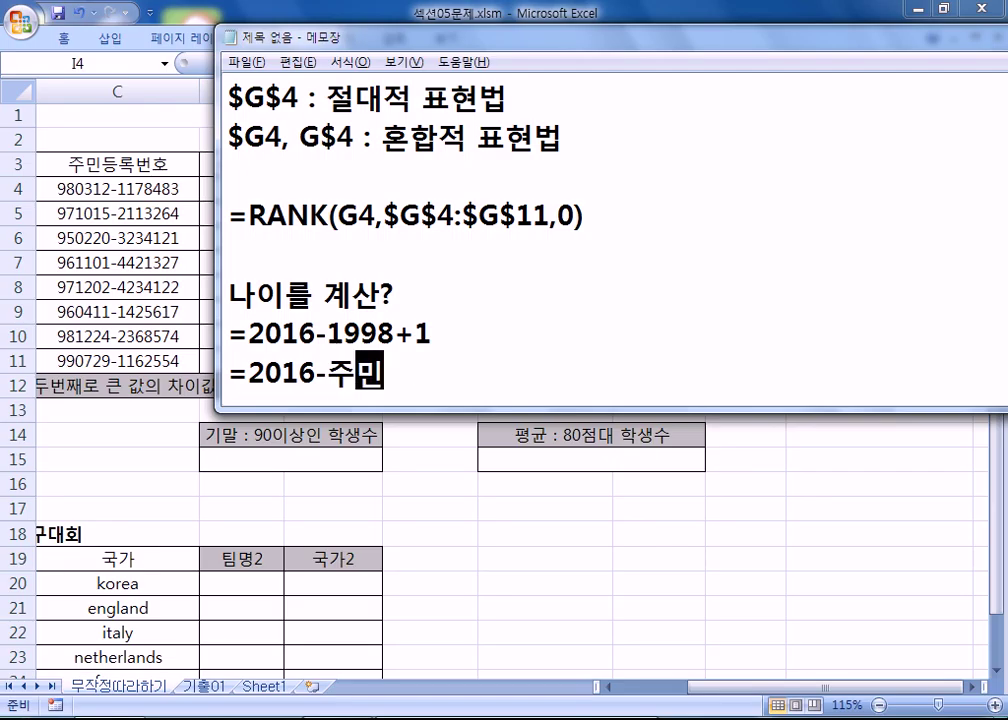
pyautogui.write('번호/왼/')
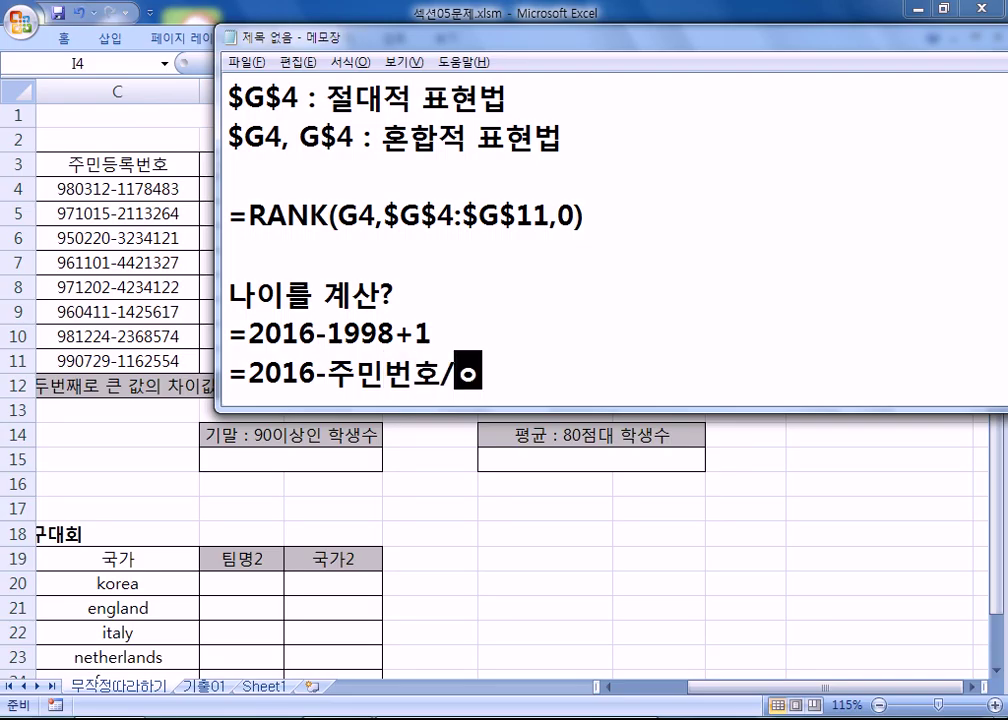
pyautogui.write('2')
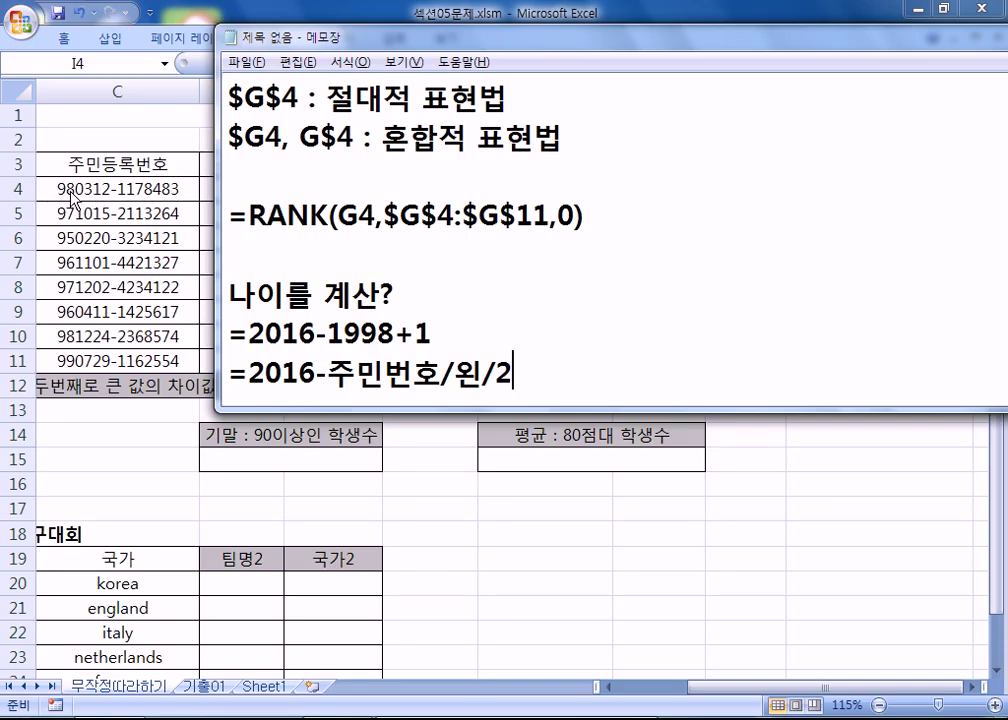
# - Copy 19 from 1998 in the line above and insert it in front of 주민번호
pyautogui.moveTo(329, 375); pyautogui.dragTo(528, 378)
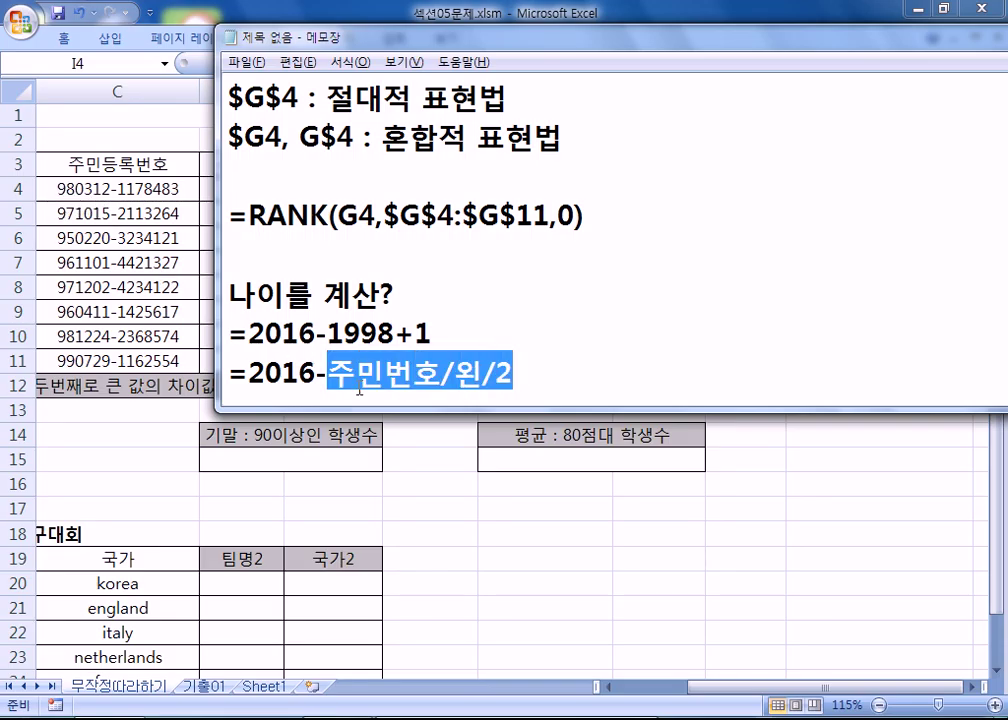
pyautogui.click(328, 375)
pyautogui.moveTo(361, 333); pyautogui.dragTo(394, 333)
pyautogui.moveTo(328, 333); pyautogui.dragTo(360, 333)
pyautogui.hotkey('ctrl', 'c')
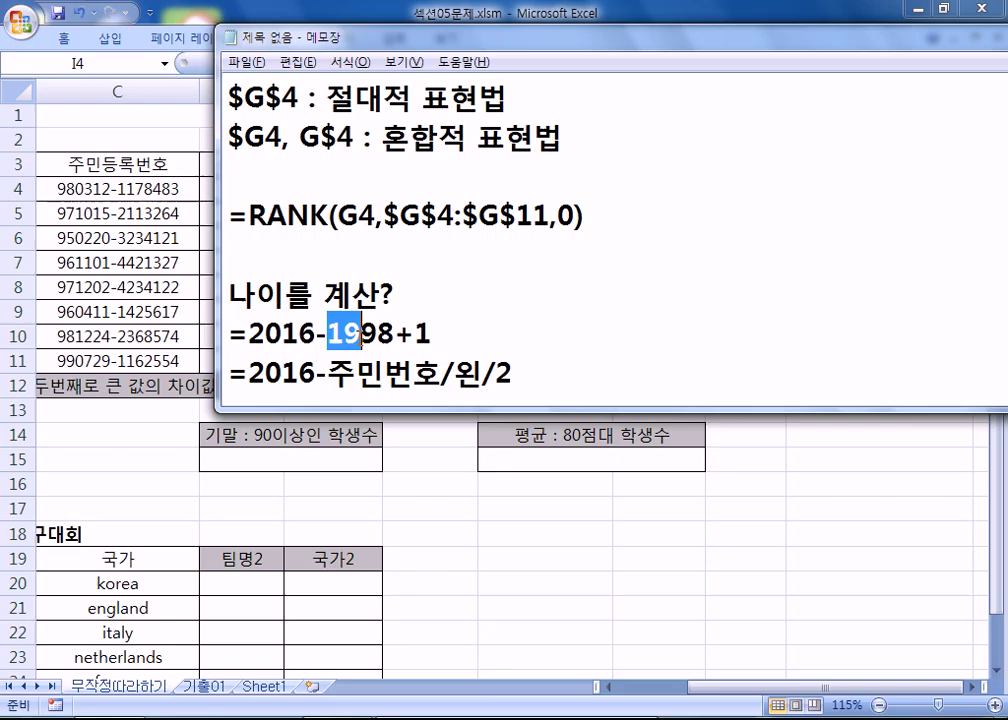
pyautogui.click(330, 373)
pyautogui.hotkey('ctrl', 'v')
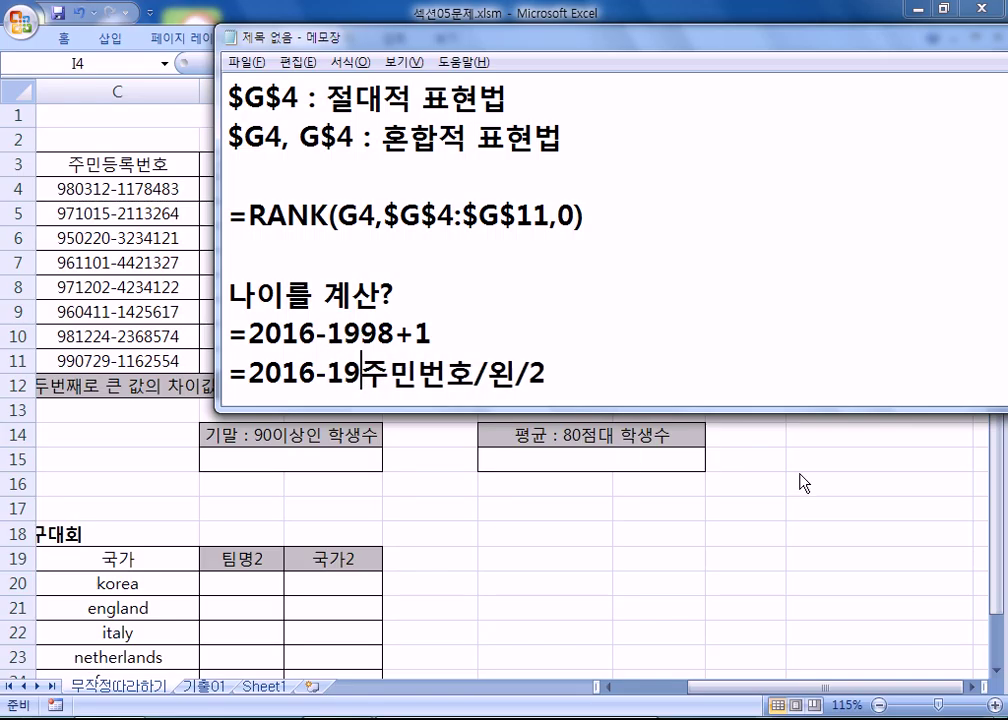
# - Insert 결합 after 19 and enclose 19결합주민번호/왼/2 in parentheses
pyautogui.write('결')
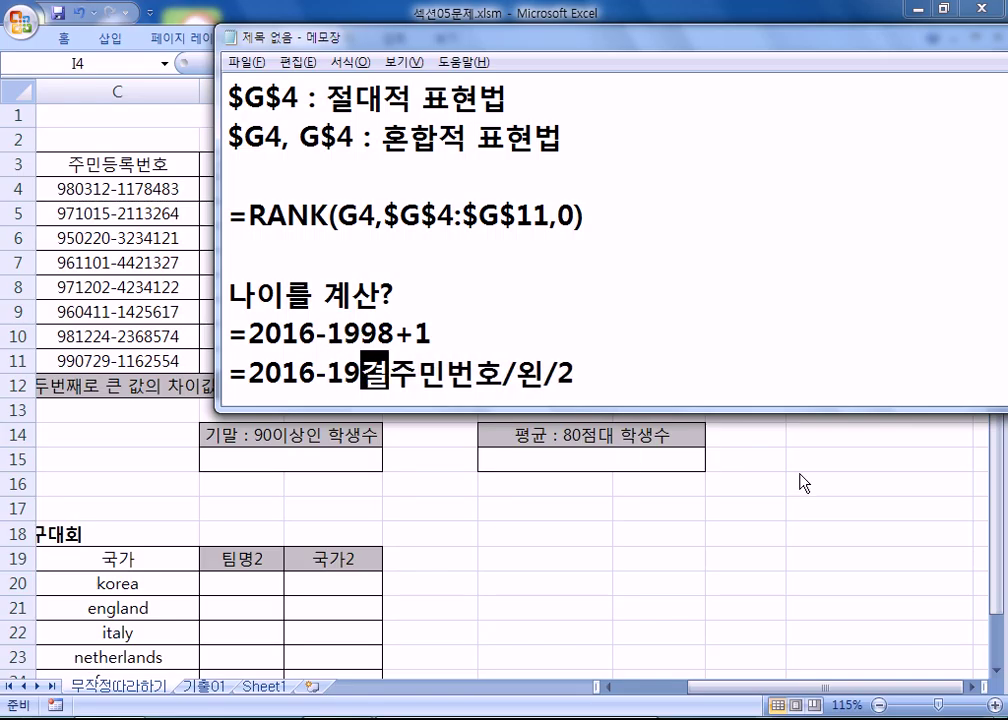
pyautogui.write('합')
pyautogui.press('Left')
pyautogui.press('Left')
pyautogui.press('Left')
pyautogui.press('Left')
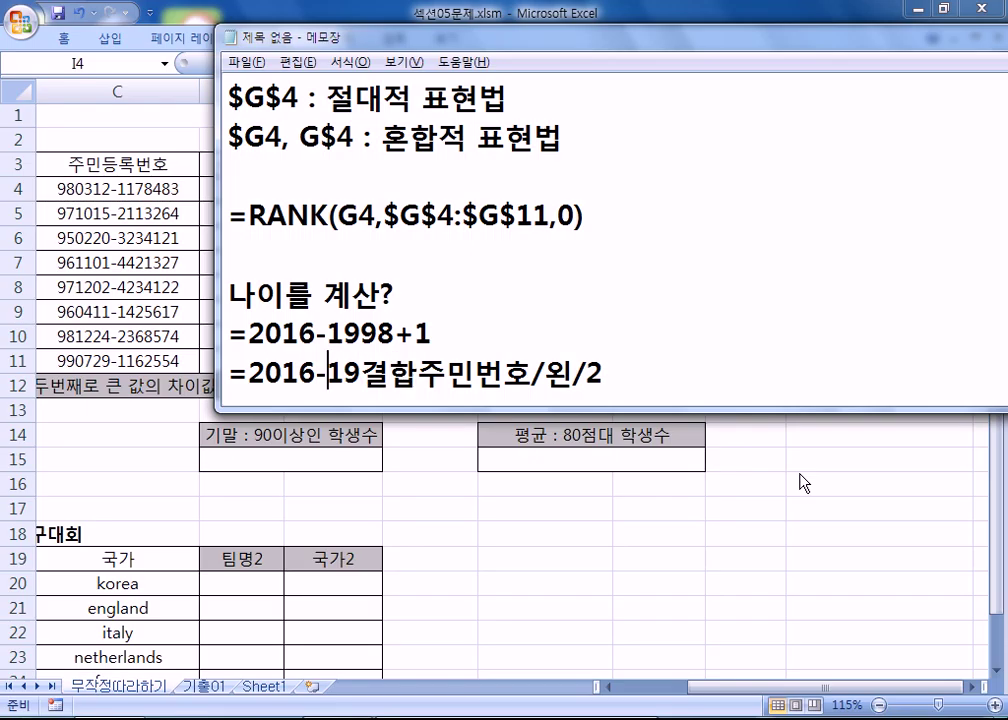
pyautogui.write('(')
pyautogui.press('End')
pyautogui.write(')')
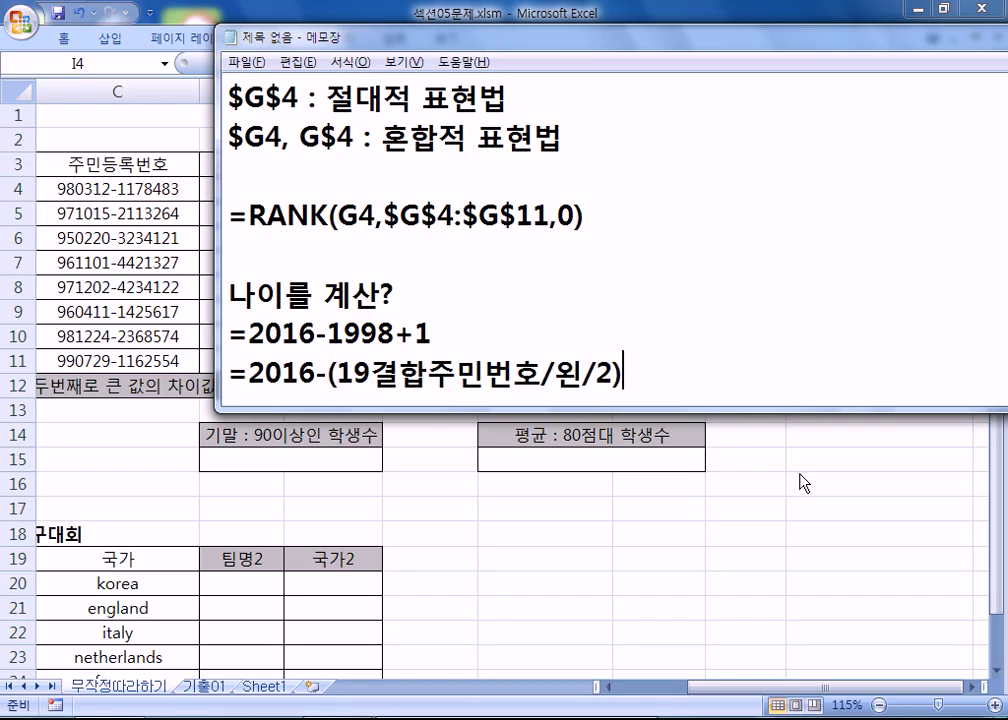
# - Put spaces around 결합 and append +1 after the closing parenthesis
pyautogui.moveTo(369, 373); pyautogui.dragTo(338, 373)
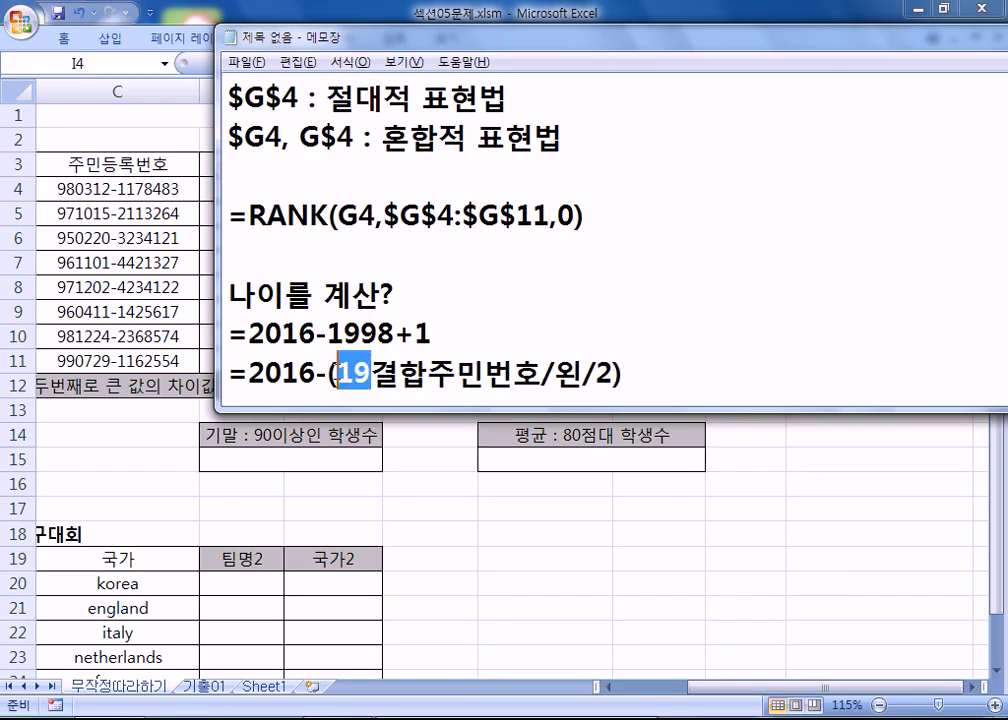
pyautogui.click(370, 373)
pyautogui.click(429, 373)
pyautogui.moveTo(441, 373); pyautogui.dragTo(638, 374)
pyautogui.click(645, 374)
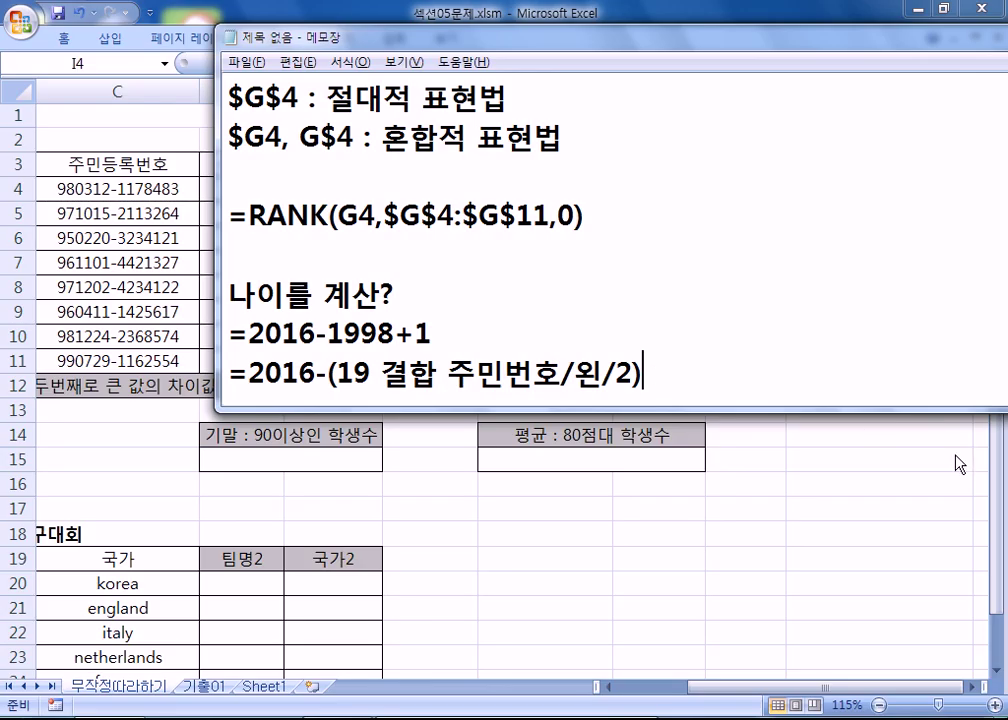
pyautogui.write('+1')
# - Begin a third formula line with =2016-"19"&
pyautogui.press('Return')
pyautogui.write('=')
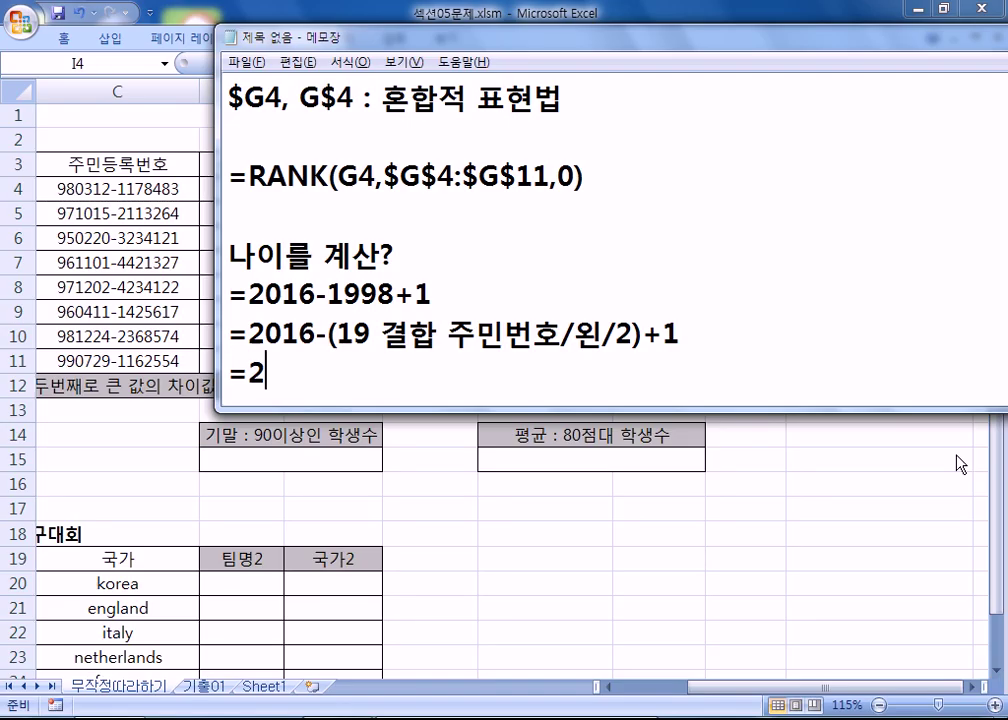
pyautogui.write('20')
pyautogui.press('Return')
pyautogui.write('1')
pyautogui.press('BackSpace')
pyautogui.press('BackSpace')
pyautogui.write('16-')
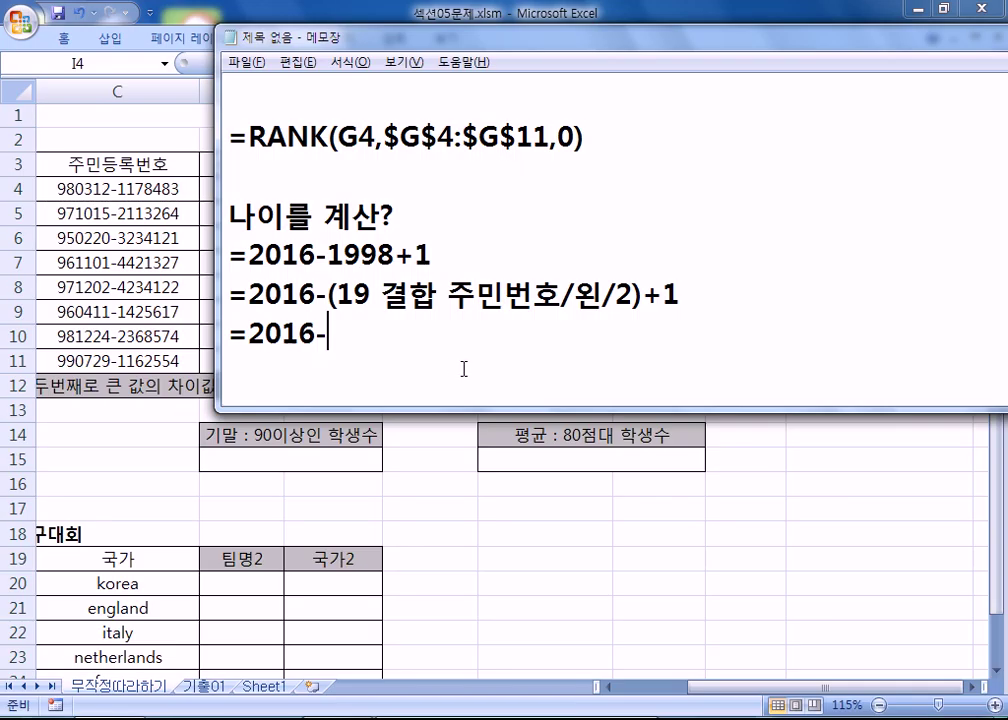
pyautogui.write('"19"&')
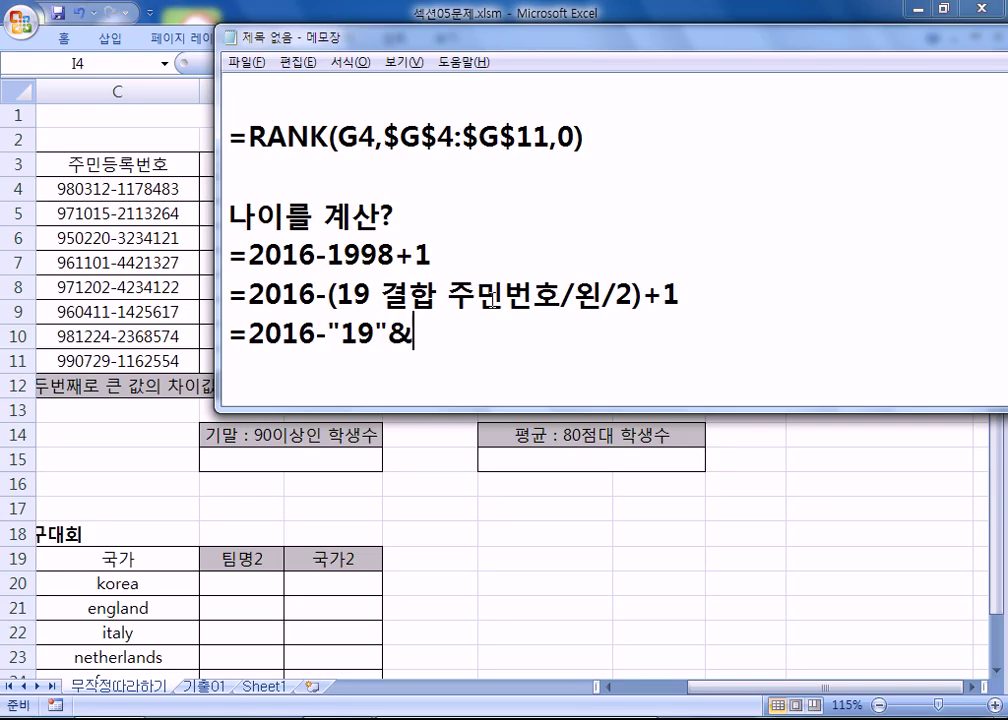
pyautogui.moveTo(388, 335); pyautogui.dragTo(413, 335)
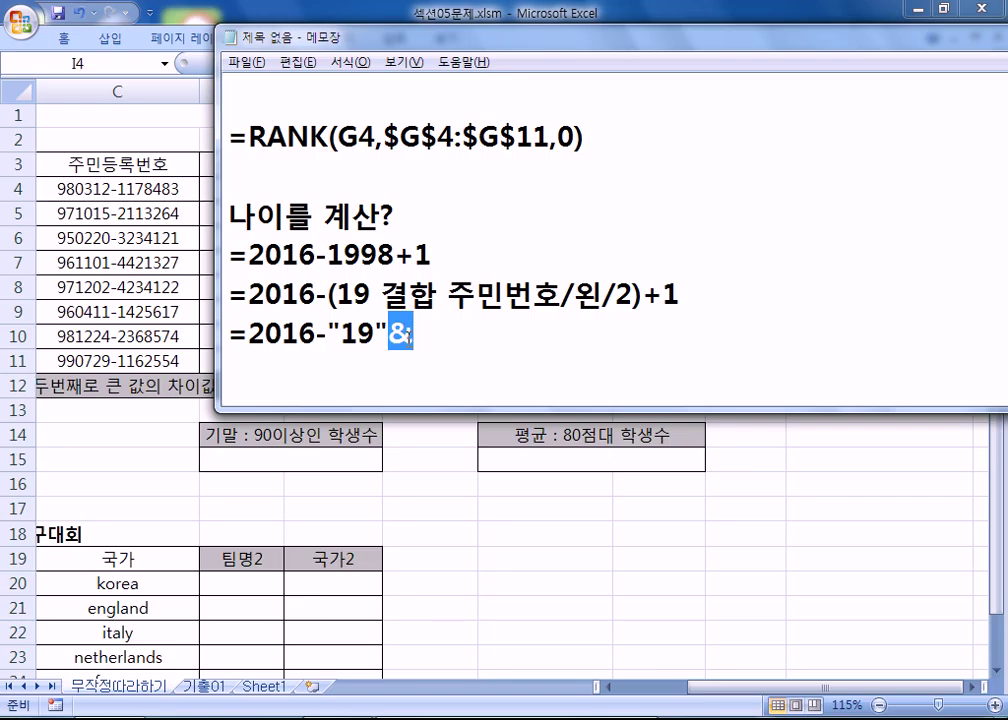
pyautogui.click(411, 336)
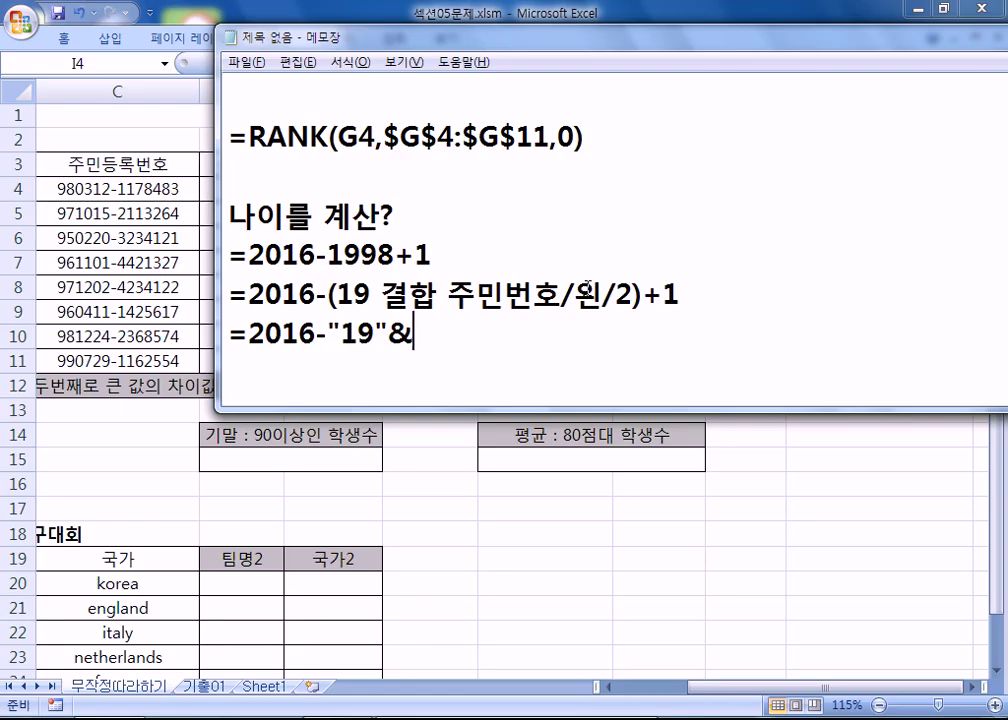
# - Continue the third formula with LEFT(C4,2) after the & operator
pyautogui.write('LEFT')
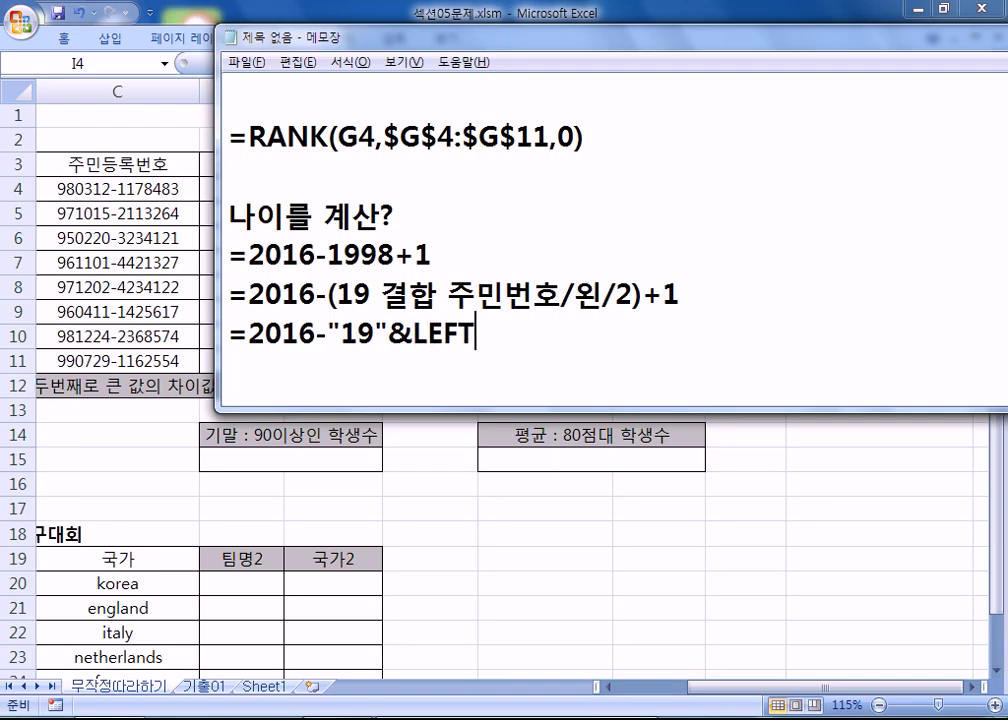
pyautogui.write('(V')
pyautogui.press('BackSpace')
pyautogui.write('C4,2)')
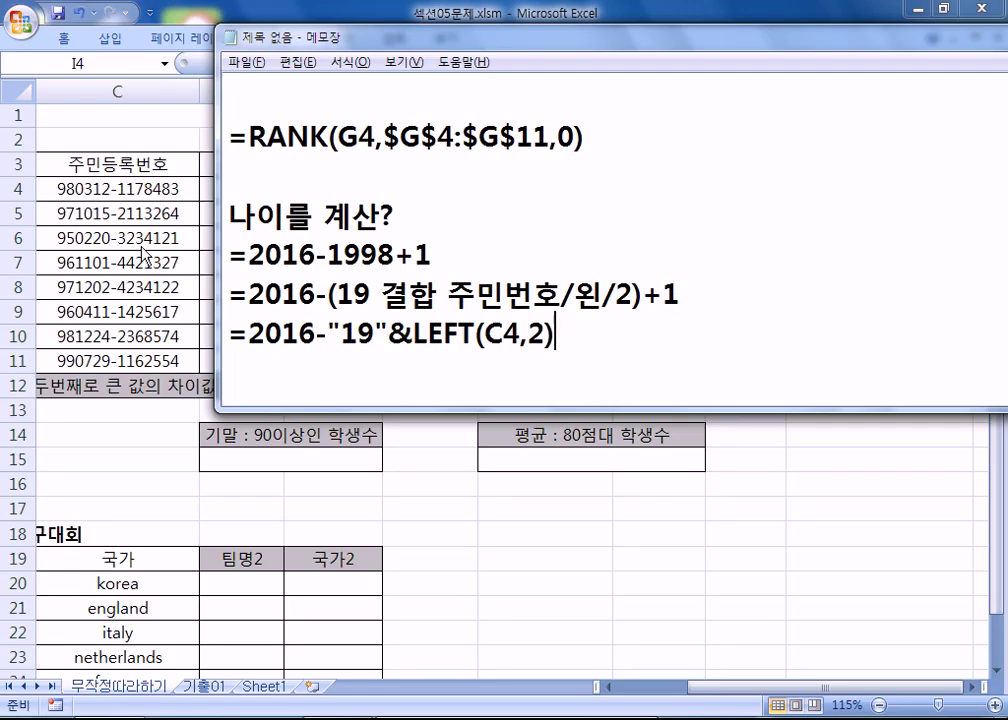
# - Check the registration number in C4 in Excel, return to Notepad and append +1 to the LEFT formula
pyautogui.click(63, 187)
pyautogui.click(63, 187)
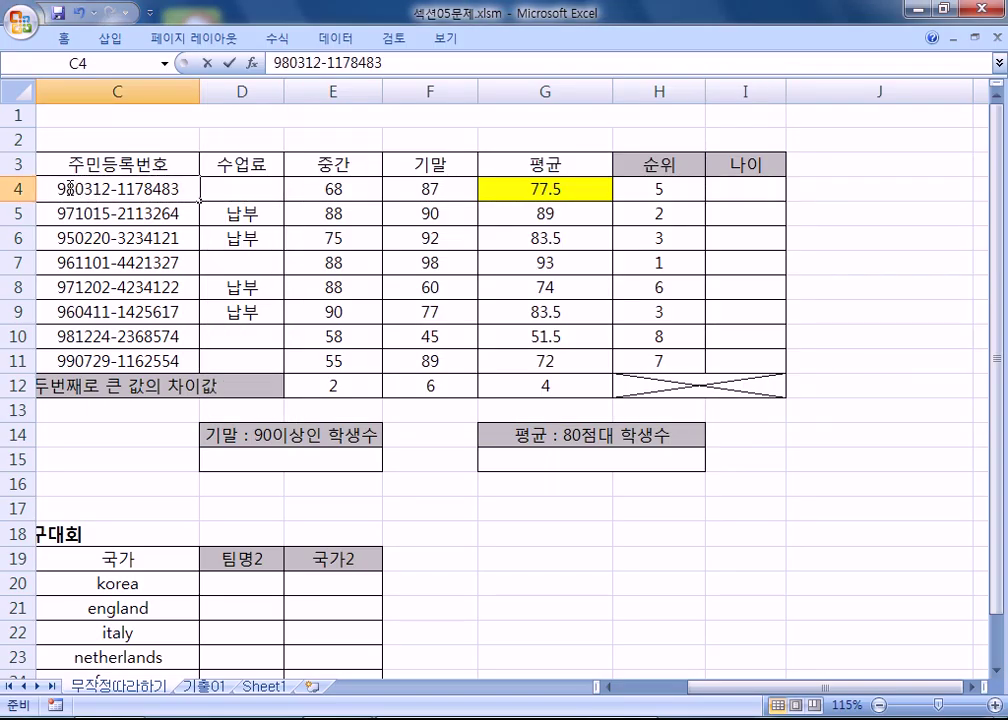
pyautogui.doubleClick(111, 186)
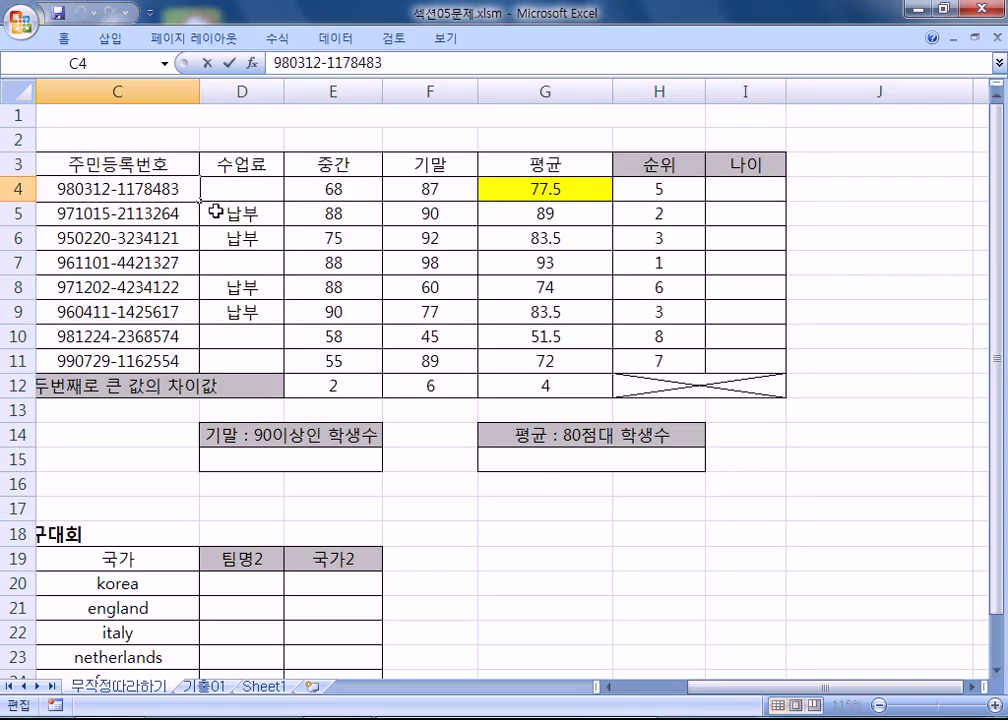
pyautogui.hotkey('alt', 'Tab')
pyautogui.moveTo(414, 335); pyautogui.dragTo(474, 337)
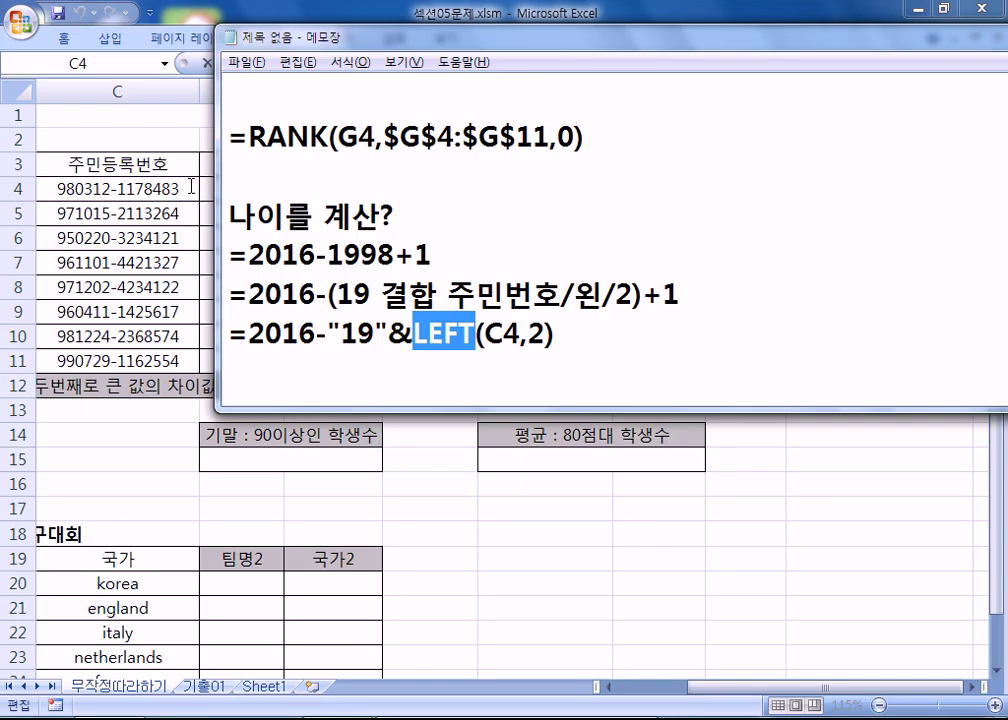
pyautogui.click(588, 333)
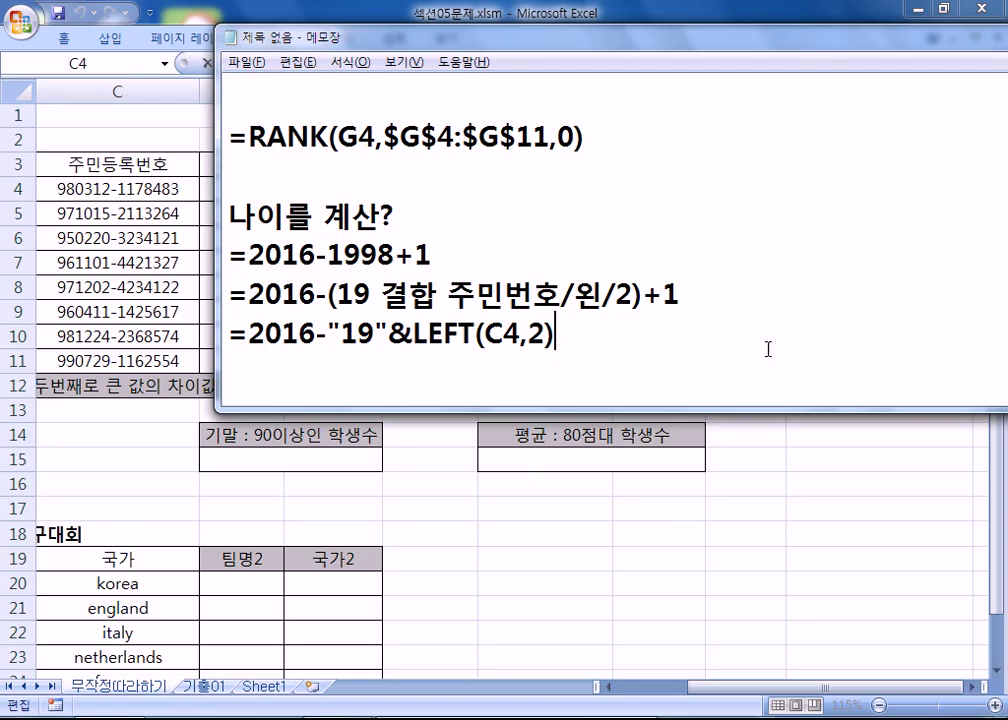
pyautogui.write('+1')
# - Examine the minus and & operators in =2016-"19"&LEFT(C4,2)+1 and the expressions on either side of the &
pyautogui.press('Left')
pyautogui.press('Left')
pyautogui.press('Left')
pyautogui.press('Left')
pyautogui.press('Left')
pyautogui.press('Left')
pyautogui.press('Left')
pyautogui.press('Left')
pyautogui.press('Left')
pyautogui.press('Left')
pyautogui.press('Left')
pyautogui.press('Left')
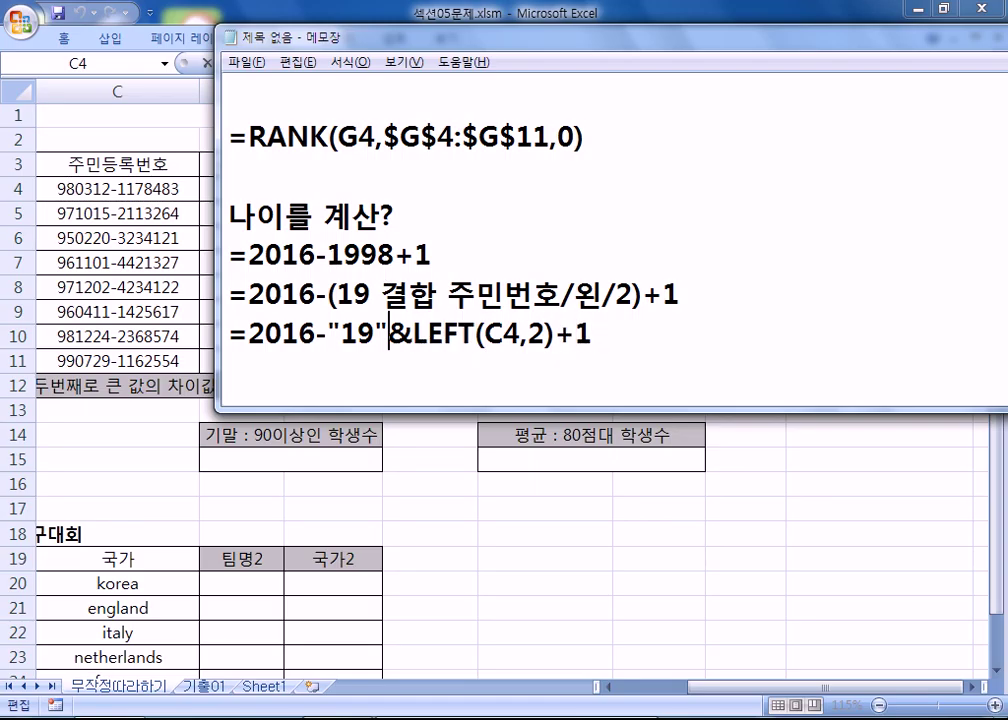
pyautogui.hotkey('shift', 'Left')
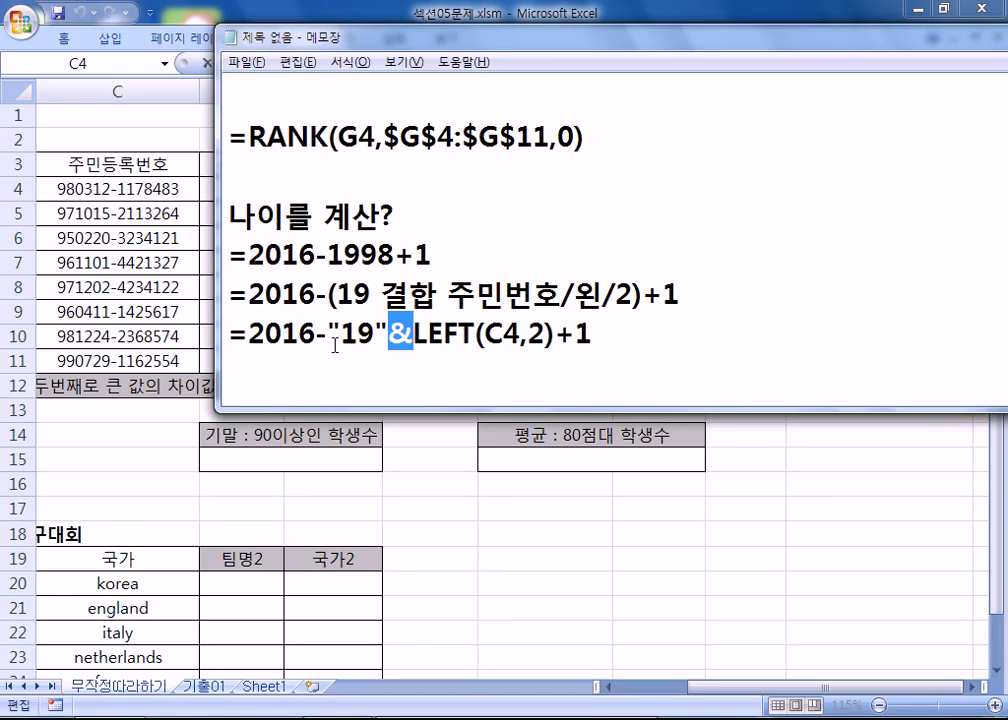
pyautogui.press('Left')
pyautogui.press('Left')
pyautogui.press('Left')
pyautogui.press('Left')
pyautogui.press('Left')
pyautogui.hotkey('shift', 'Left')
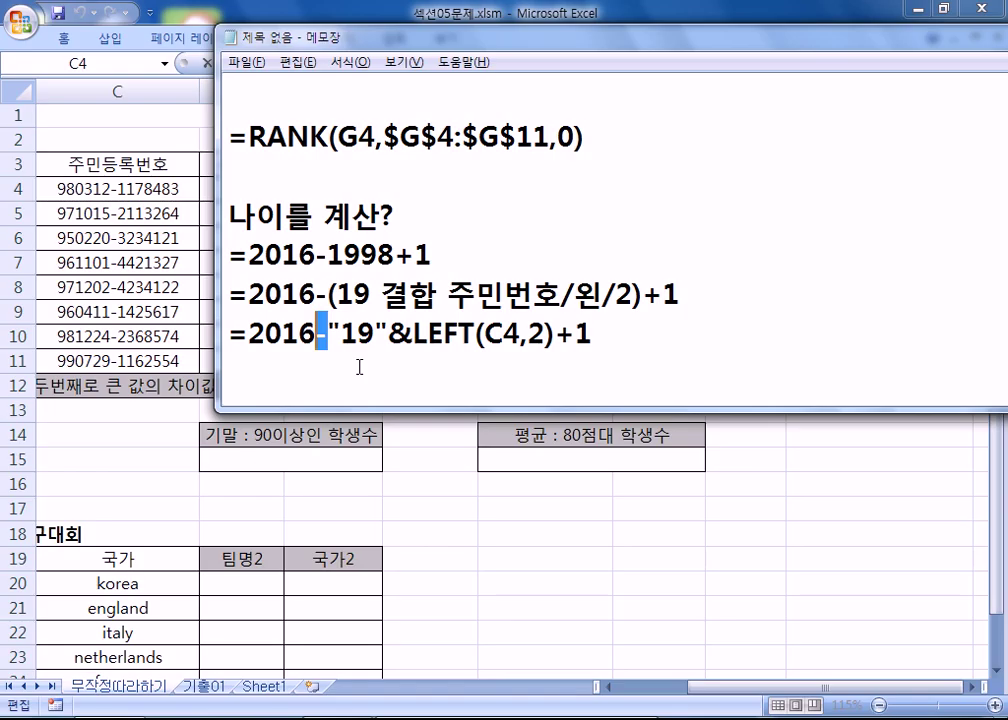
pyautogui.press('Right')
pyautogui.press('Right')
pyautogui.press('Right')
pyautogui.press('Right')
pyautogui.press('Right')
pyautogui.hotkey('shift', 'Right')
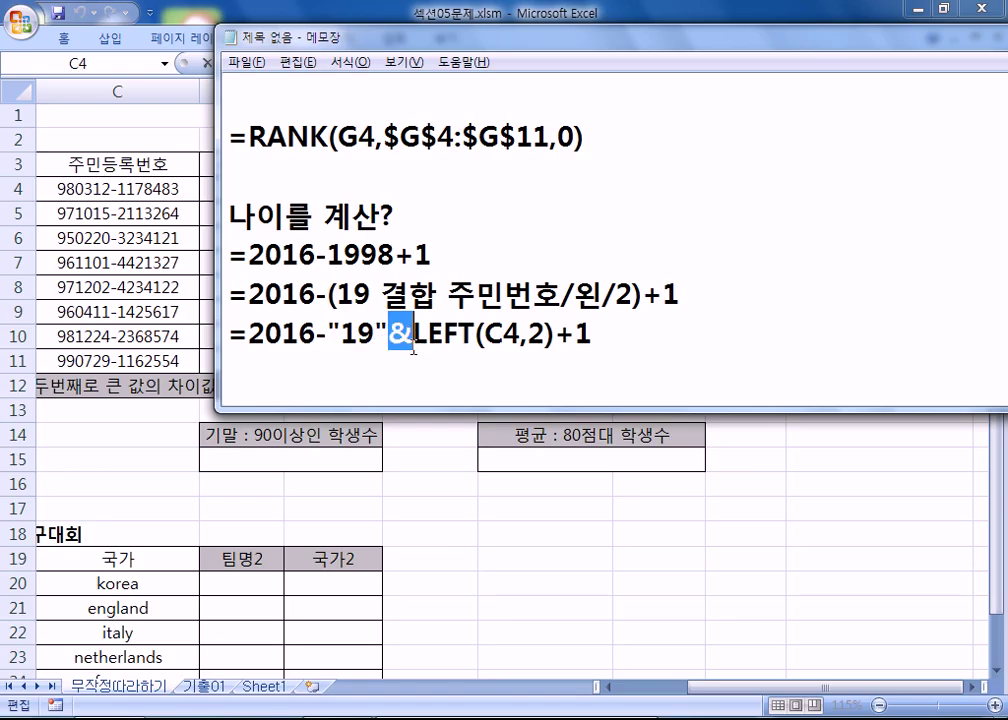
pyautogui.moveTo(396, 336); pyautogui.dragTo(249, 331)
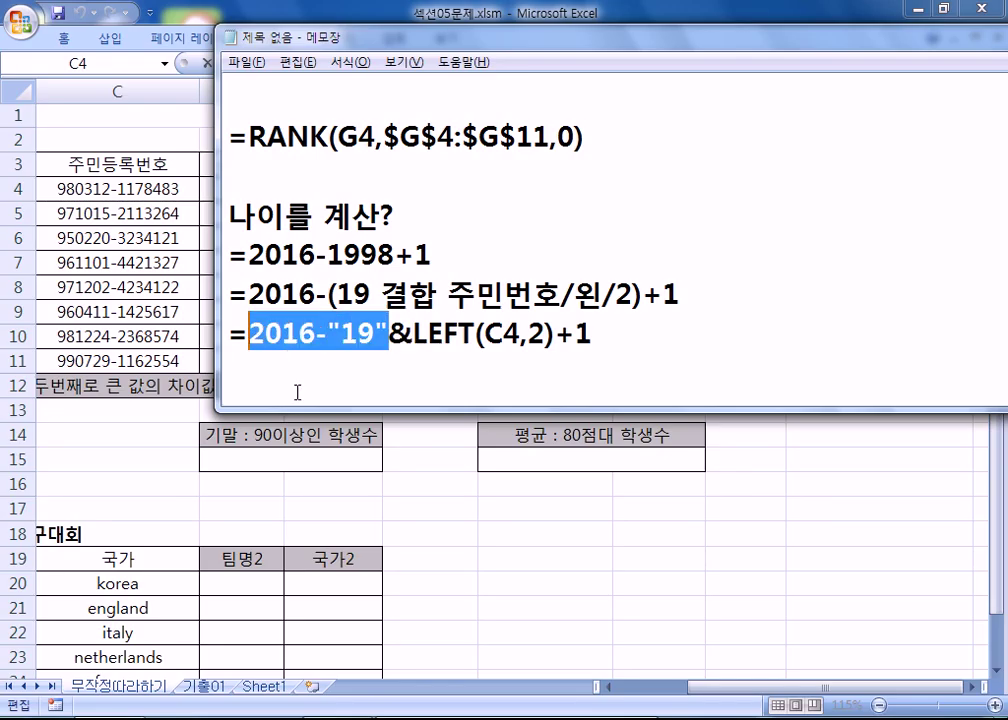
pyautogui.click(406, 333)
pyautogui.moveTo(413, 333); pyautogui.dragTo(602, 334)
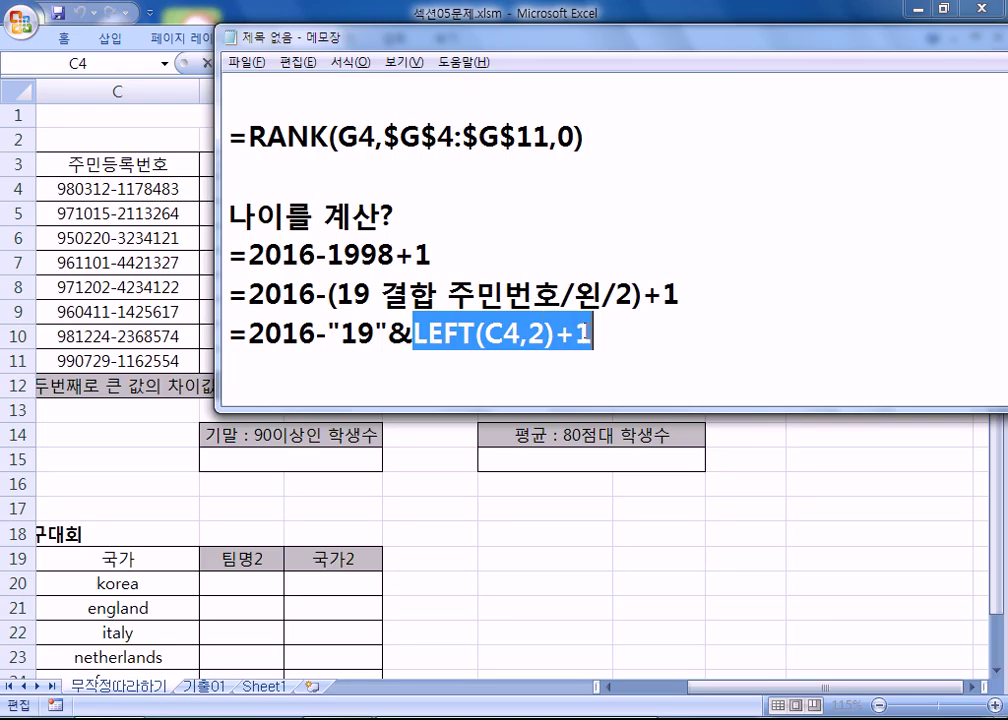
pyautogui.moveTo(246, 333); pyautogui.dragTo(390, 333)
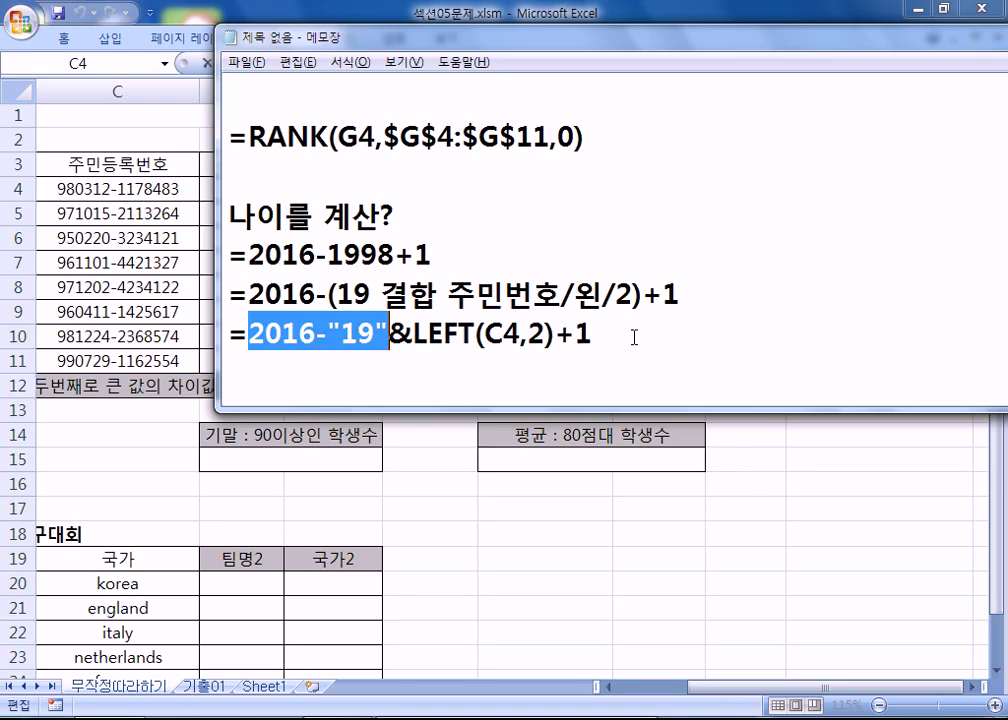
# - Enclose "19"&LEFT(C4,2) in parentheses in the third formula line
pyautogui.click(329, 333)
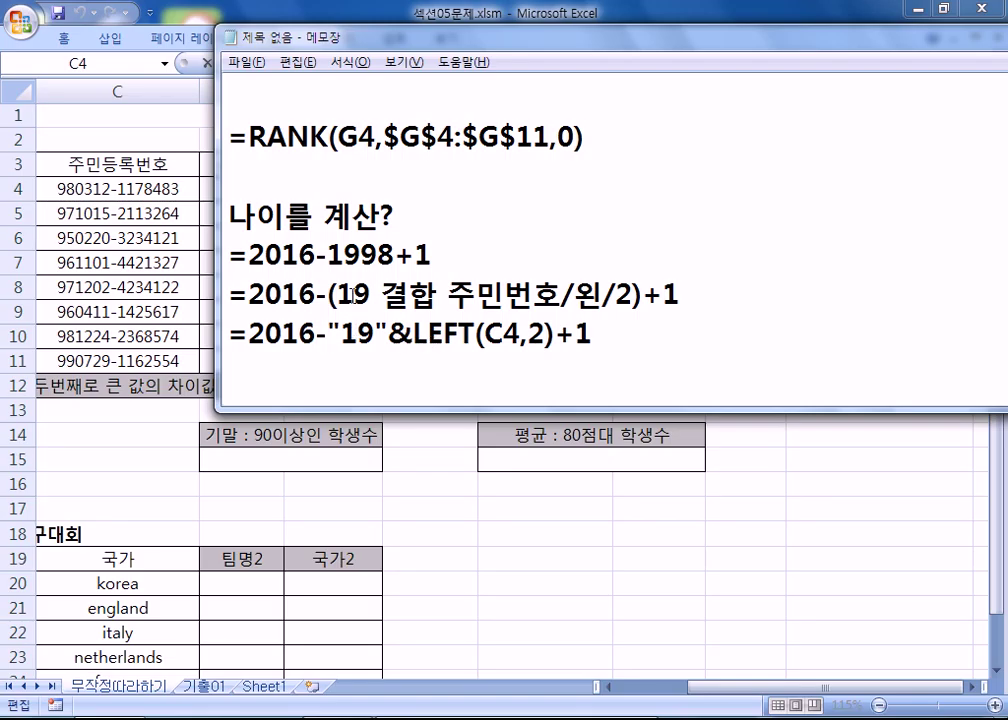
pyautogui.write('(')
pyautogui.click(566, 333)
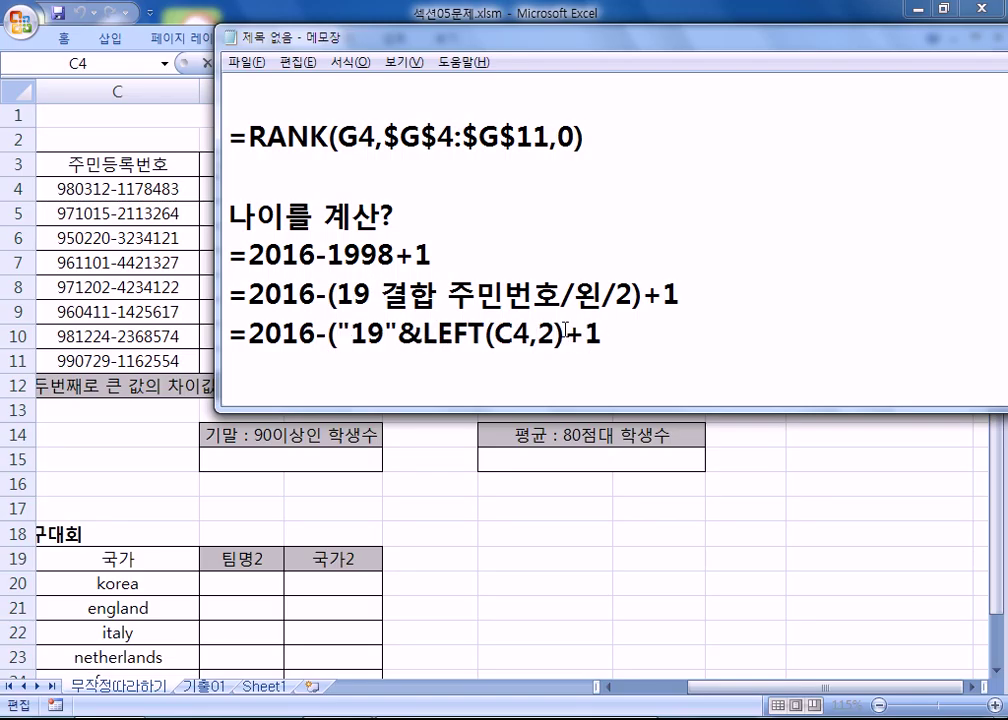
pyautogui.write(')')
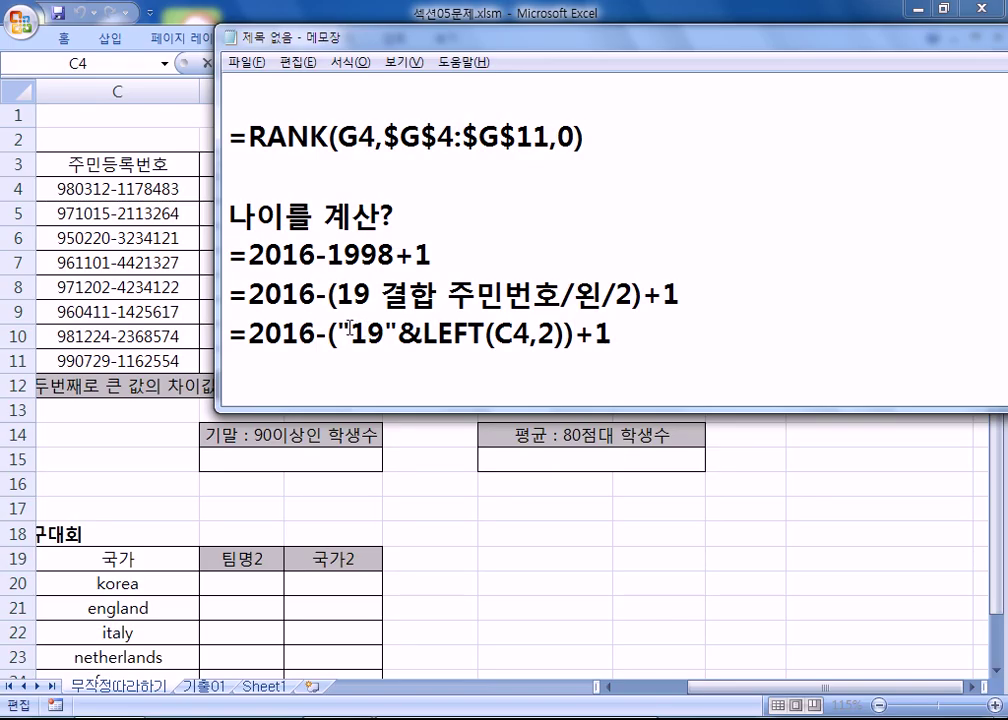
# - Compare the parts of =2016-("19"&LEFT(C4,2))+1 with the years and the +1 in =2016-1998+1
pyautogui.moveTo(351, 333); pyautogui.dragTo(384, 333)
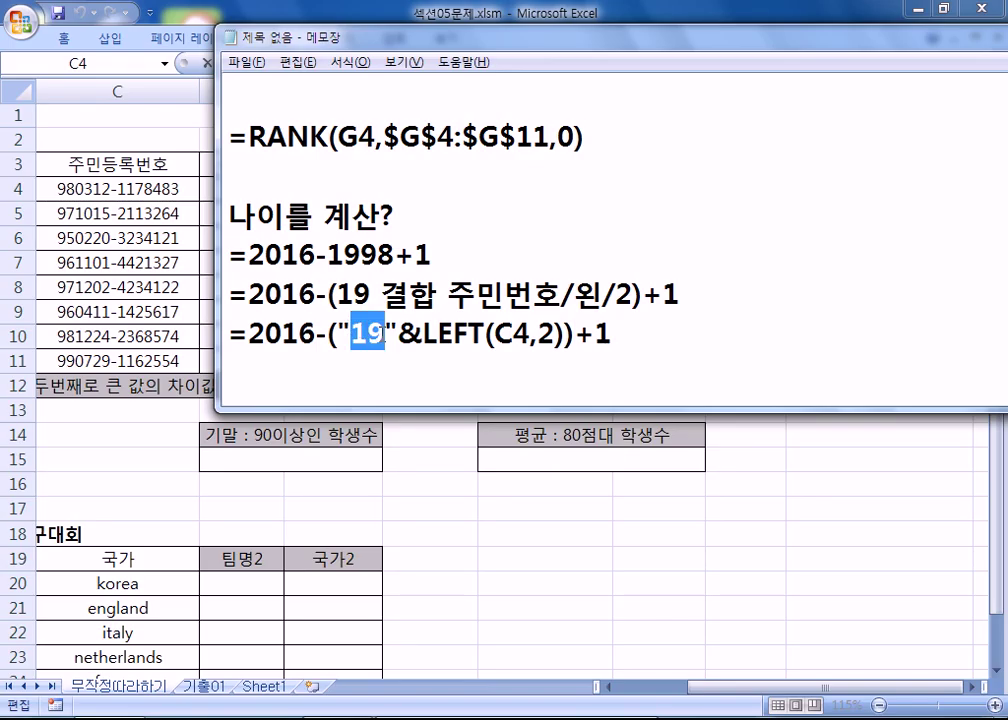
pyautogui.moveTo(331, 255)
pyautogui.mouseDown()
pyautogui.moveTo(403, 251)
pyautogui.moveTo(329, 255)
pyautogui.mouseUp()
pyautogui.moveTo(357, 333); pyautogui.dragTo(385, 333)
pyautogui.moveTo(360, 255); pyautogui.dragTo(395, 255)
pyautogui.moveTo(513, 333); pyautogui.dragTo(230, 333)
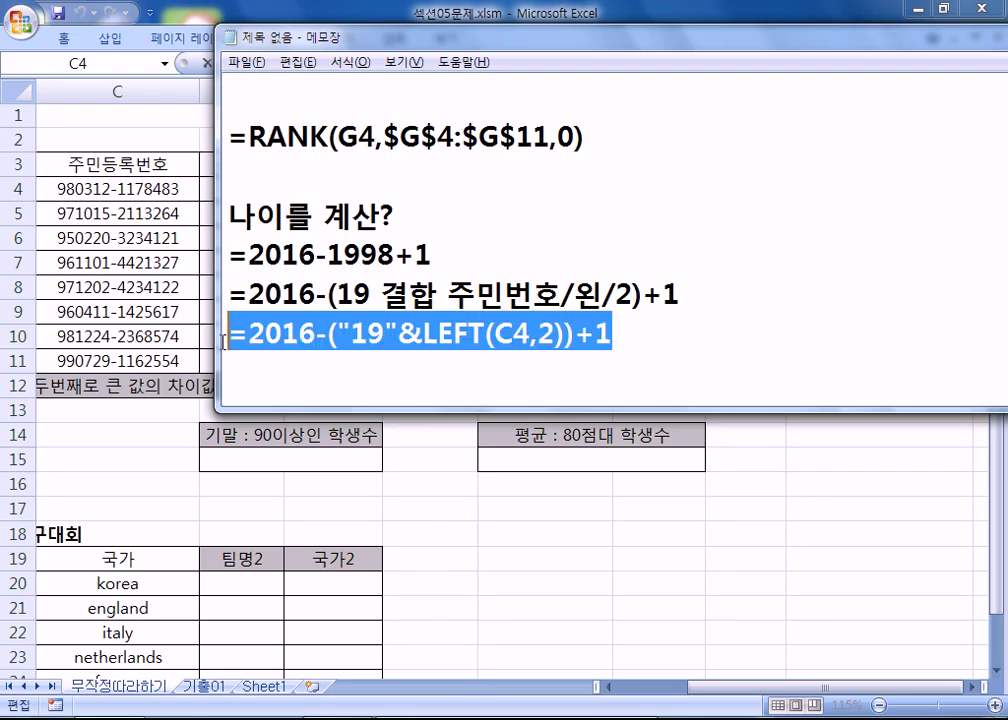
pyautogui.click(267, 367)
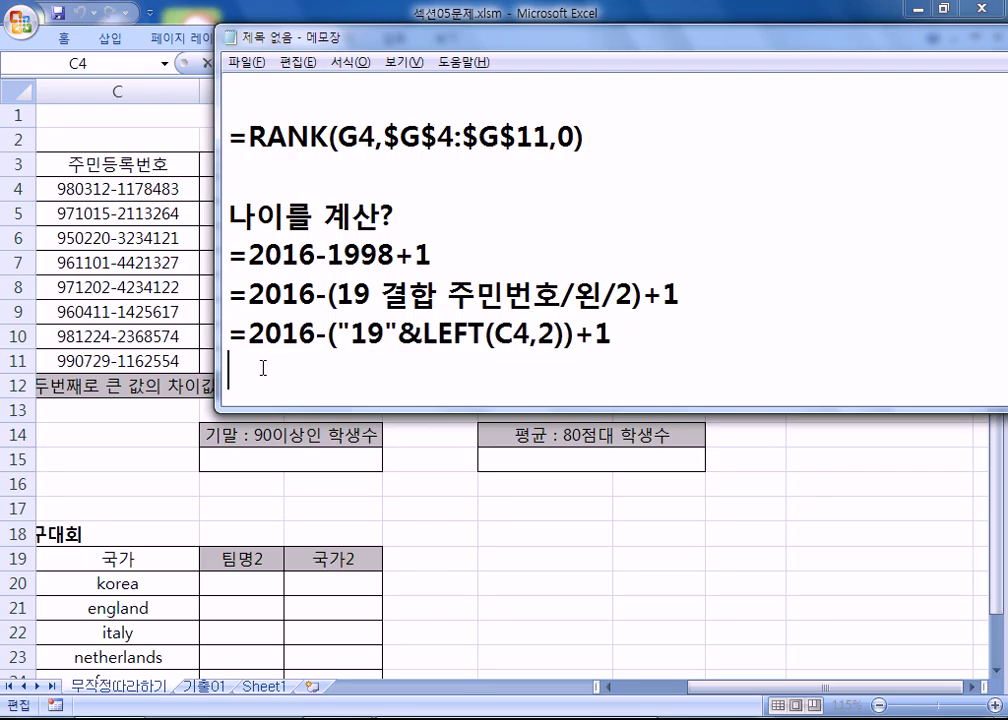
pyautogui.moveTo(432, 254); pyautogui.dragTo(395, 254)
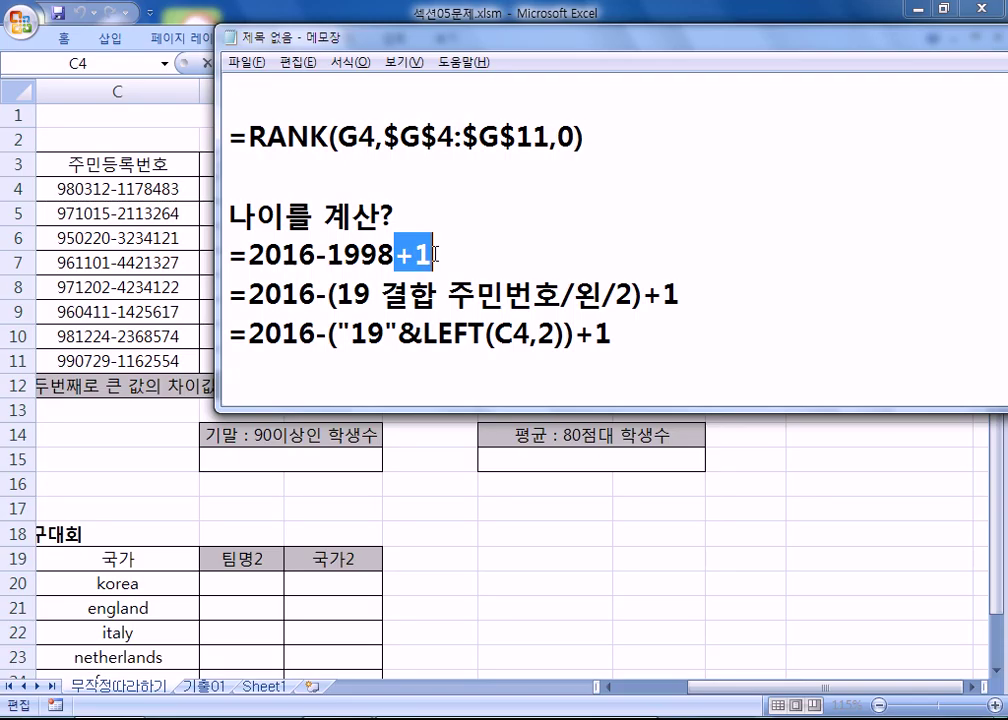
pyautogui.click(320, 254)
pyautogui.moveTo(320, 254); pyautogui.dragTo(253, 254)
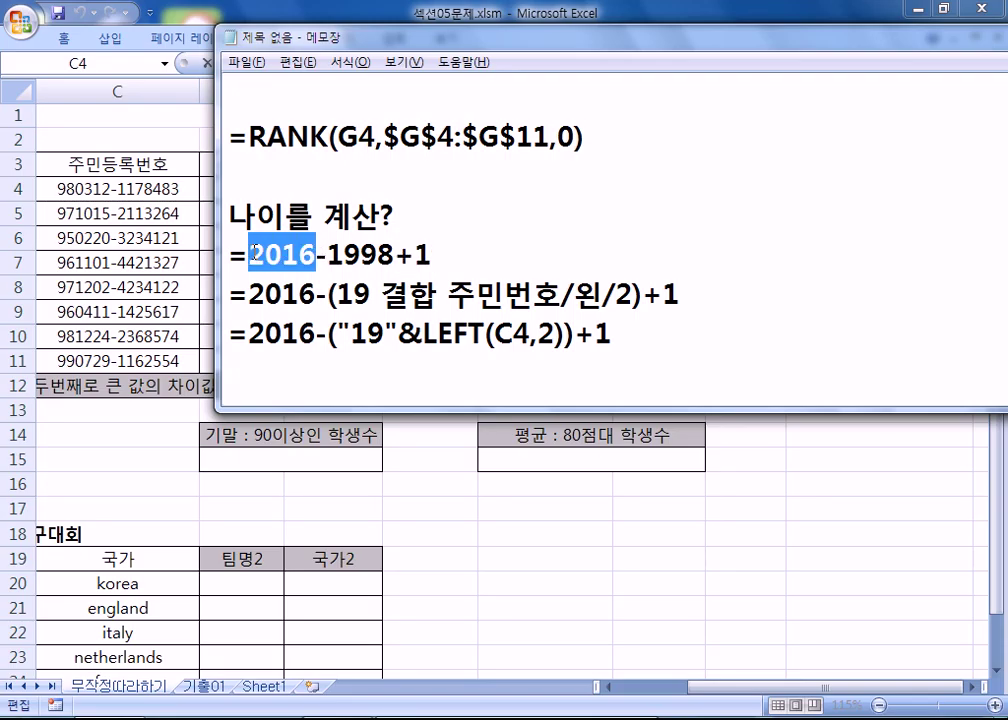
pyautogui.moveTo(327, 254); pyautogui.dragTo(396, 254)
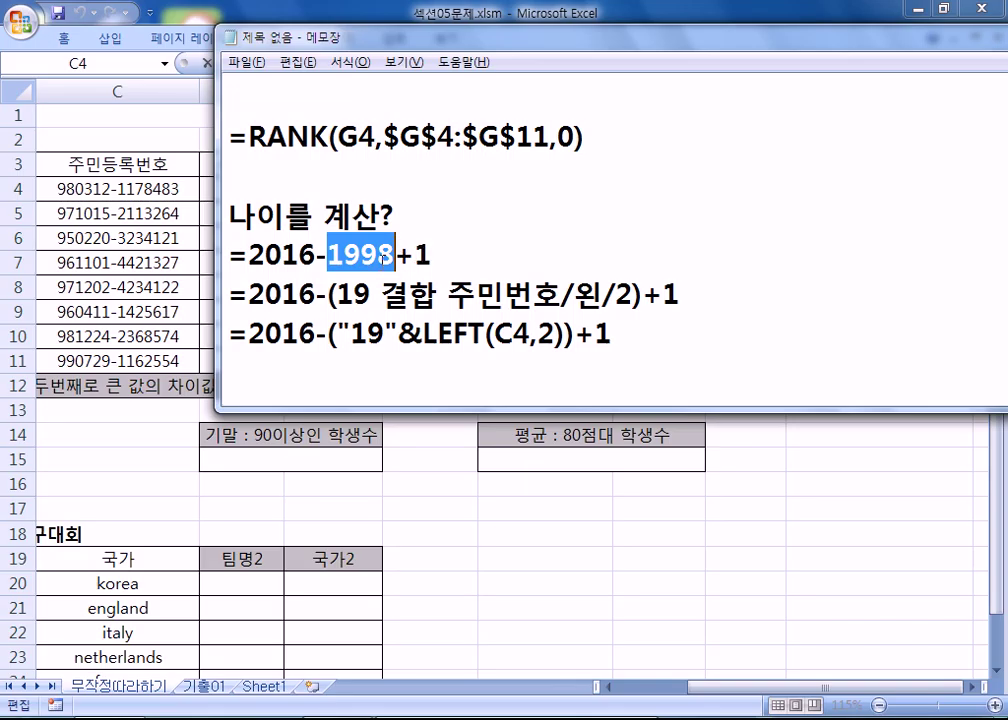
pyautogui.moveTo(361, 254); pyautogui.dragTo(327, 254)
# - Copy the =2016-1998+1 line below the LEFT formula and change the copy to =2016-98+1-1900
pyautogui.moveTo(226, 254); pyautogui.dragTo(226, 297)
pyautogui.hotkey('ctrl', 'c')
pyautogui.click(295, 375)
pyautogui.hotkey('ctrl', 'v')
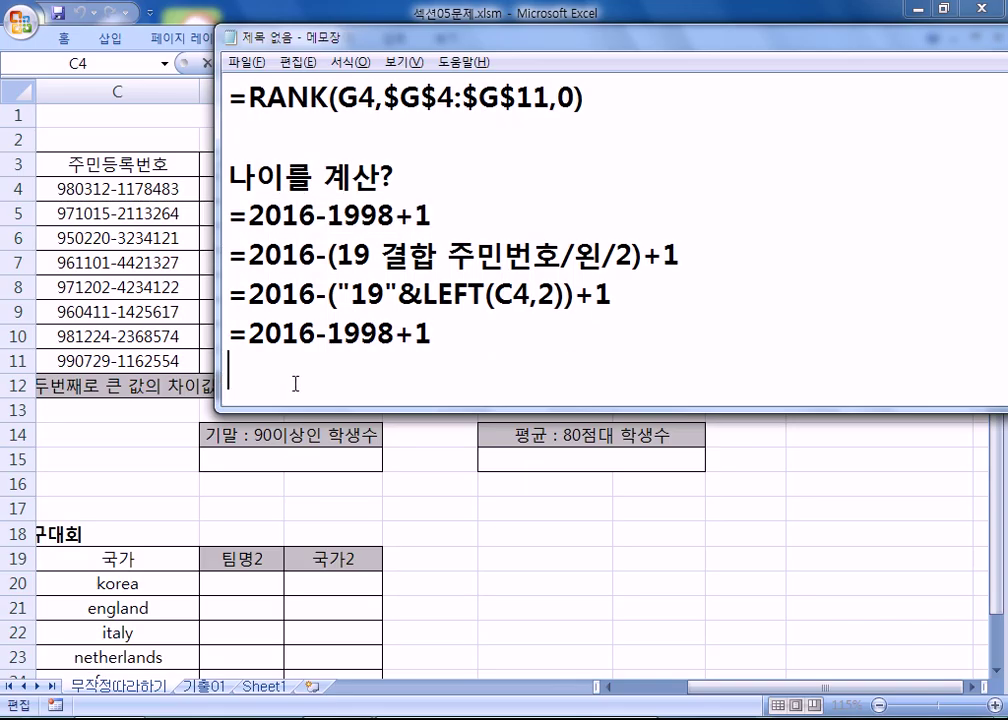
pyautogui.click(335, 333)
pyautogui.press('Delete')
pyautogui.press('Delete')
pyautogui.press('End')
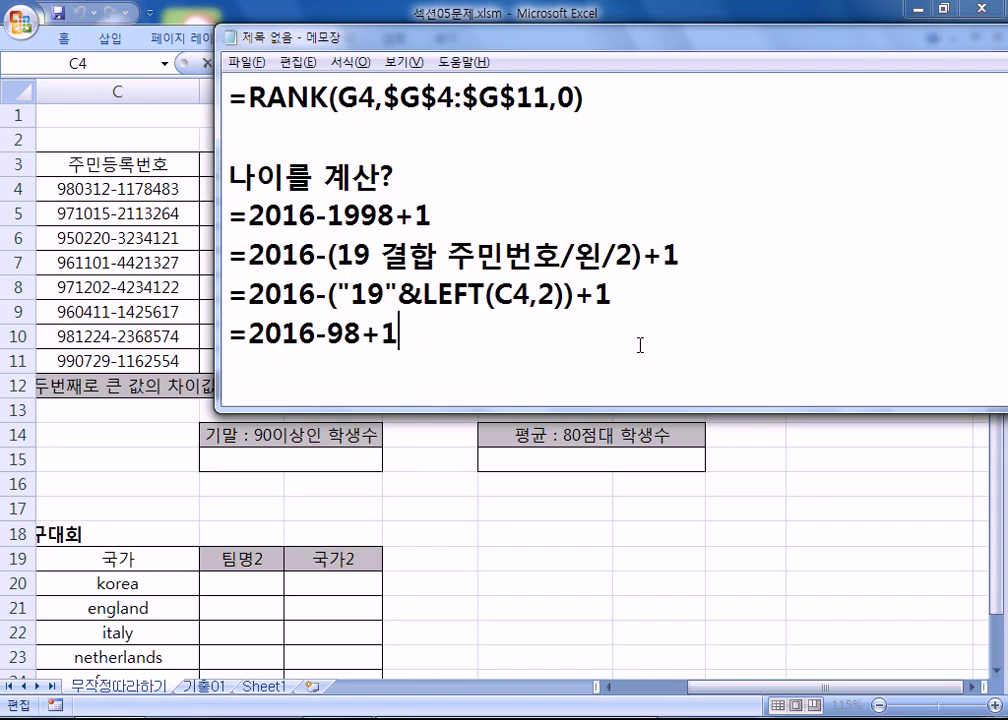
pyautogui.write('-1900')
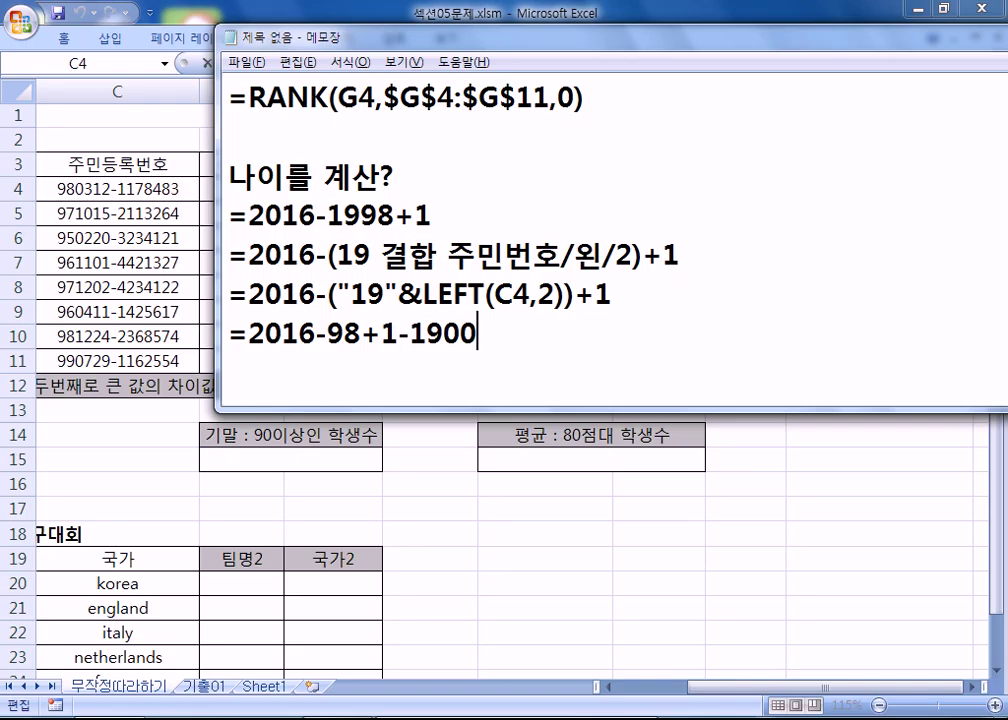
# - Review the & and "19" in the LEFT formula, and rewrite the last line as =2016-(1900+98)+1
pyautogui.moveTo(399, 294); pyautogui.dragTo(423, 294)
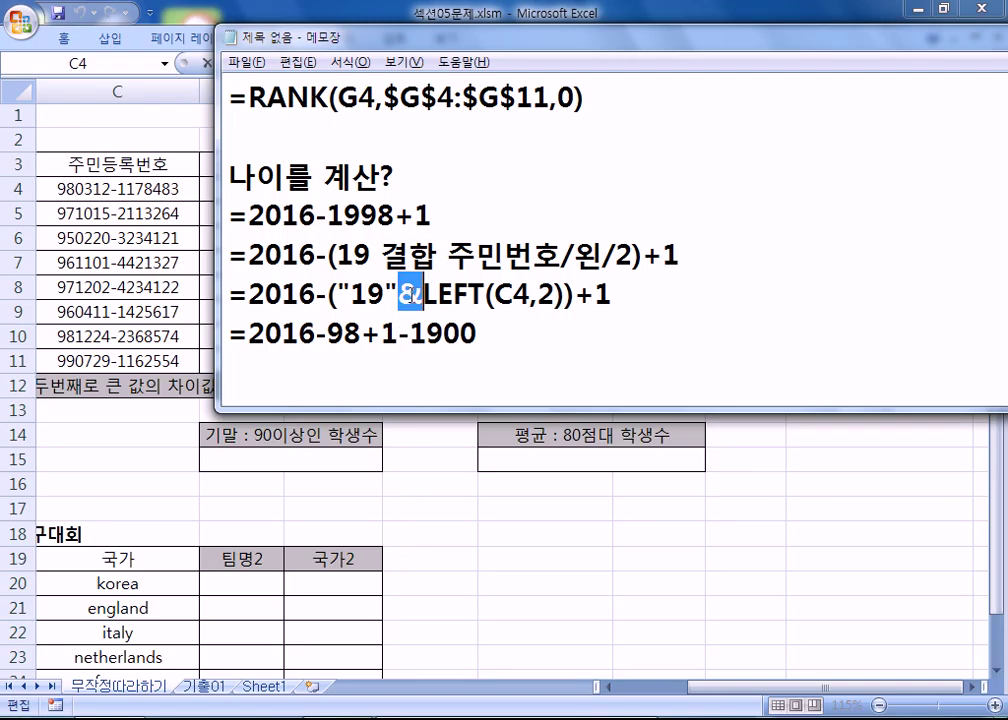
pyautogui.moveTo(337, 294); pyautogui.dragTo(399, 294)
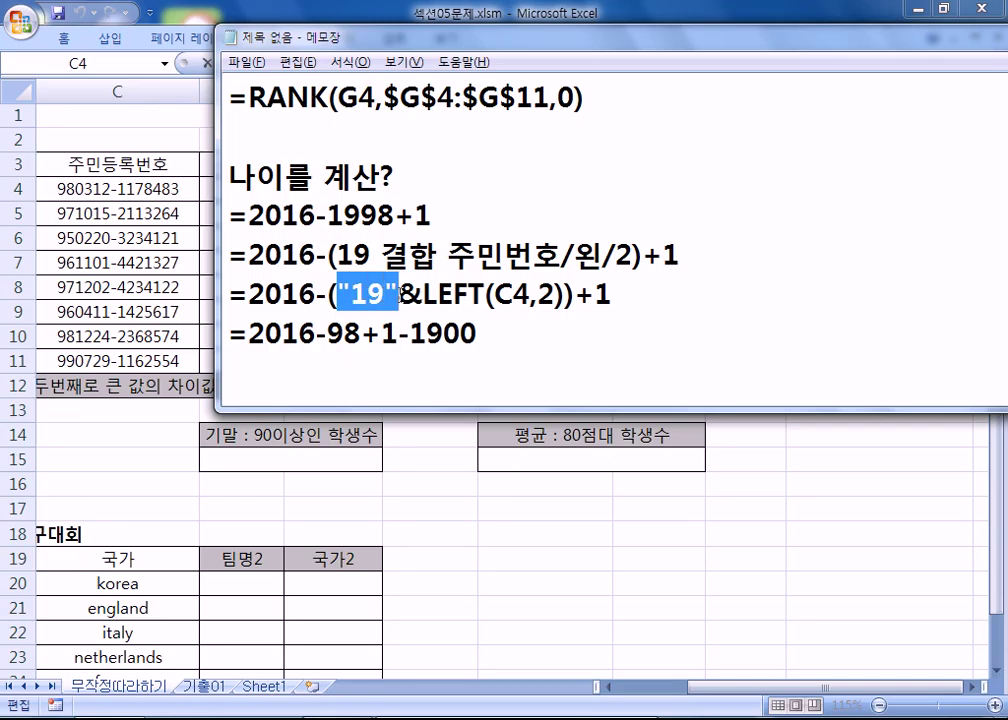
pyautogui.doubleClick(402, 293)
pyautogui.moveTo(493, 352); pyautogui.dragTo(239, 341)
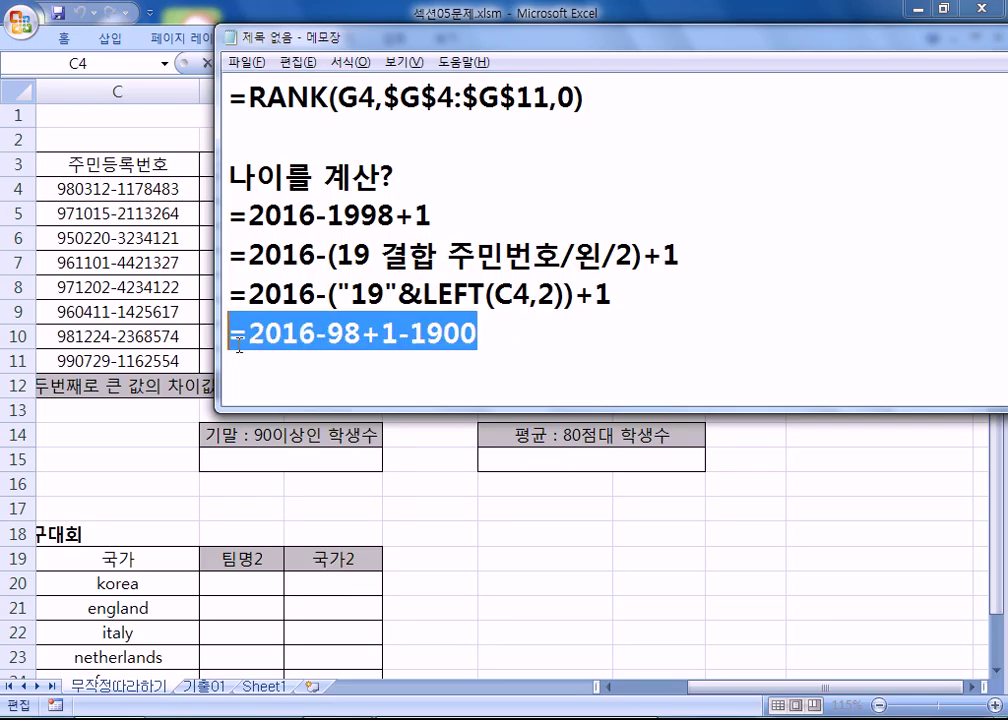
pyautogui.click(330, 335)
pyautogui.write('(1900+')
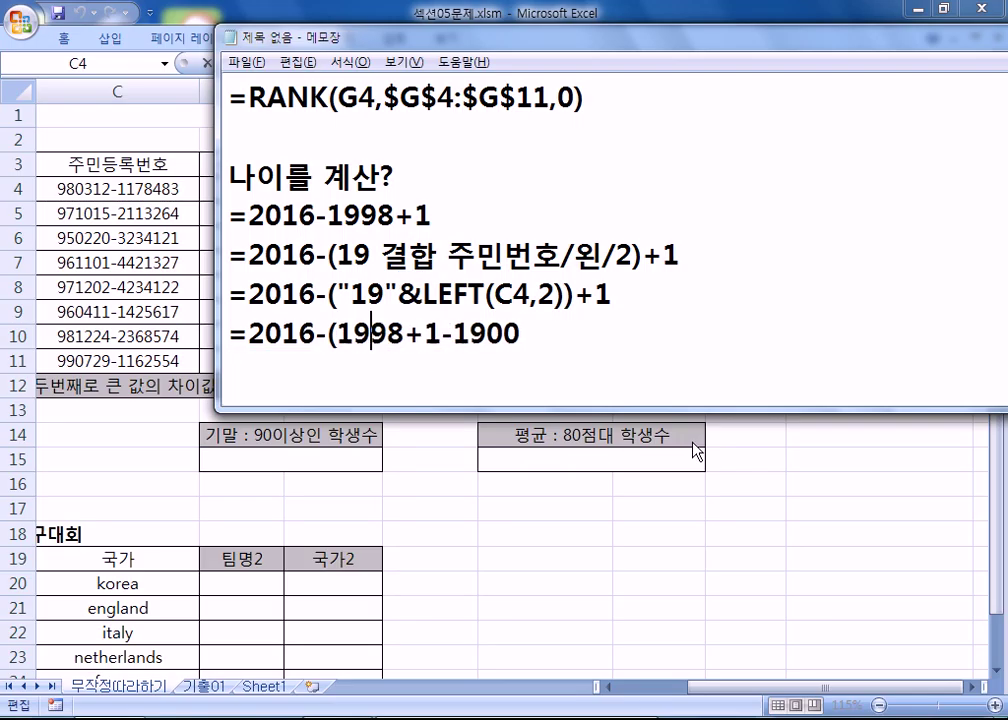
pyautogui.press('Right')
pyautogui.press('Right')
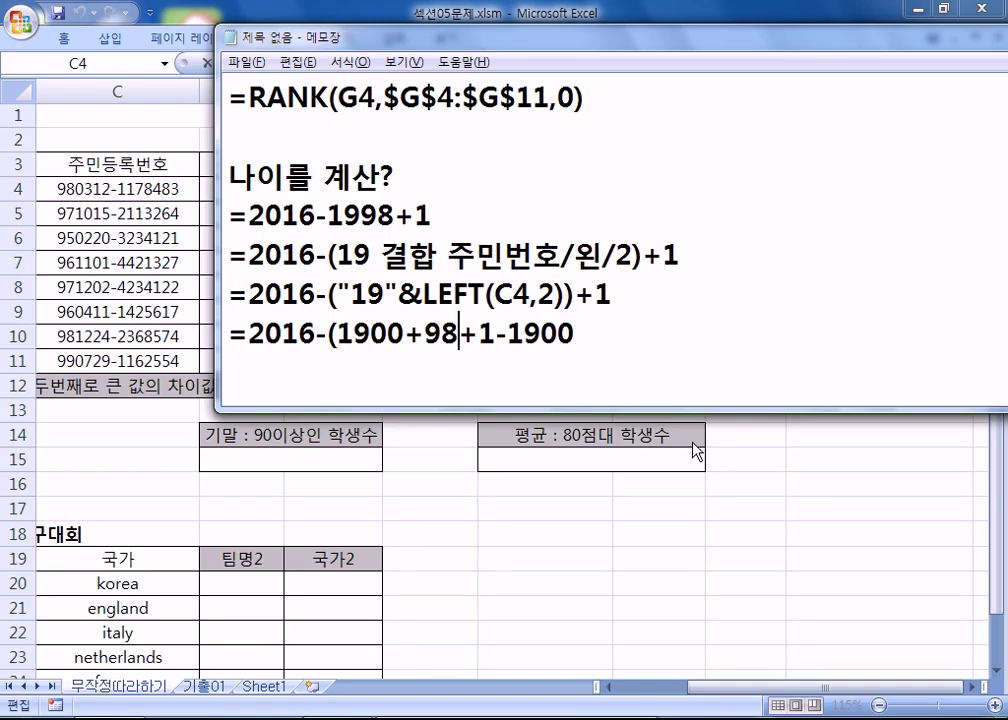
pyautogui.write(')')
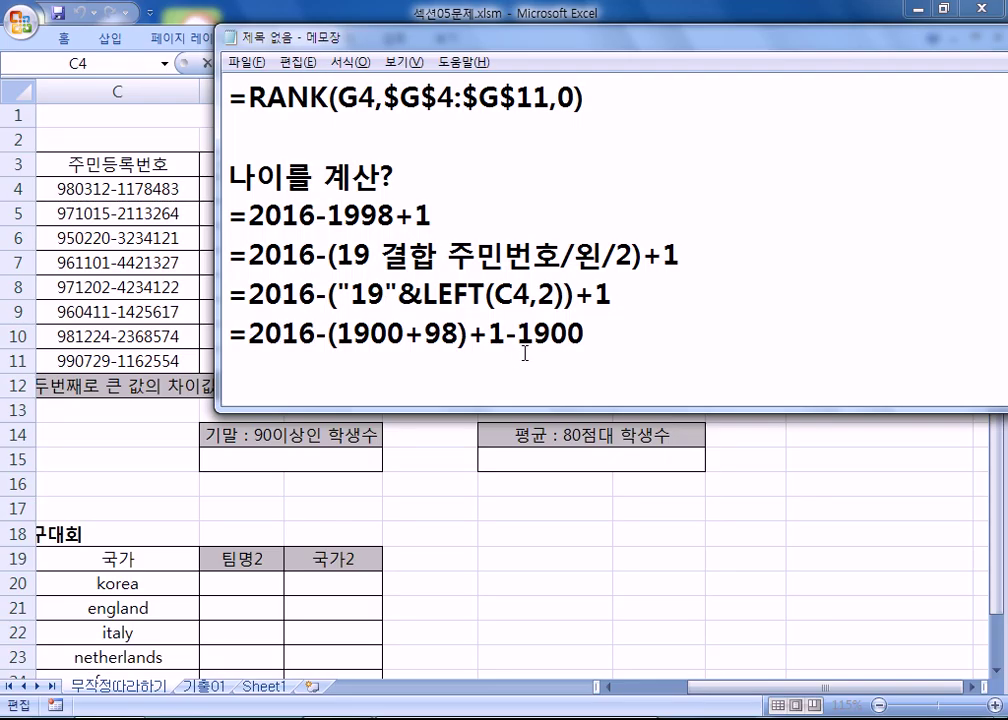
pyautogui.moveTo(507, 333); pyautogui.dragTo(660, 333)
pyautogui.press('Delete')
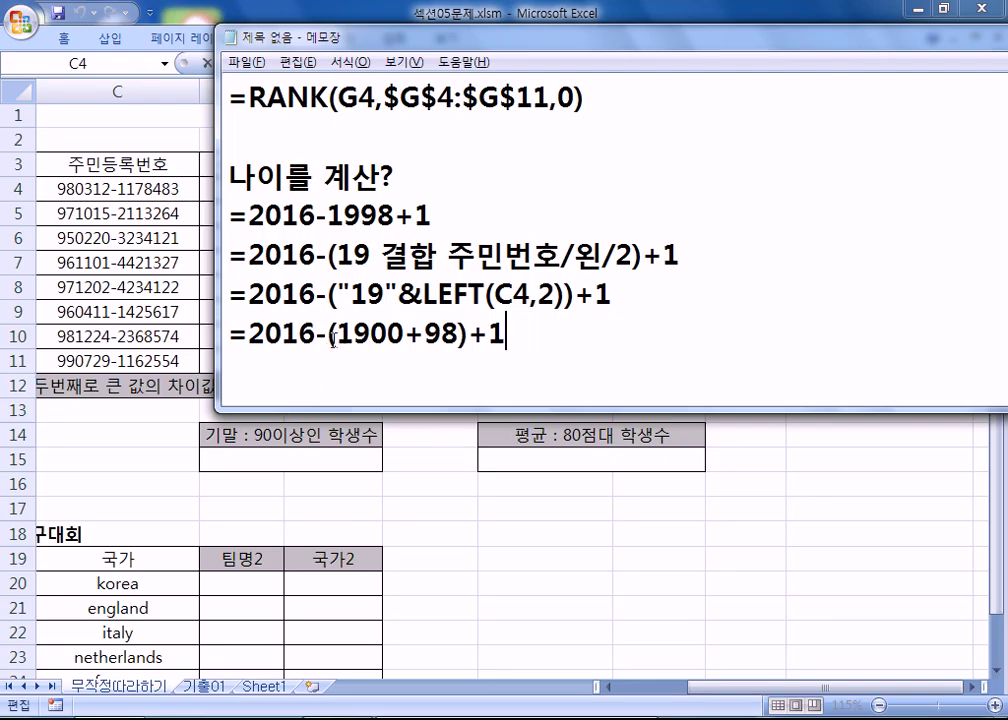
# - Review the LEFT formula line and delete the =2016-(1900+98)+1 line below it
pyautogui.moveTo(398, 295); pyautogui.dragTo(416, 296)
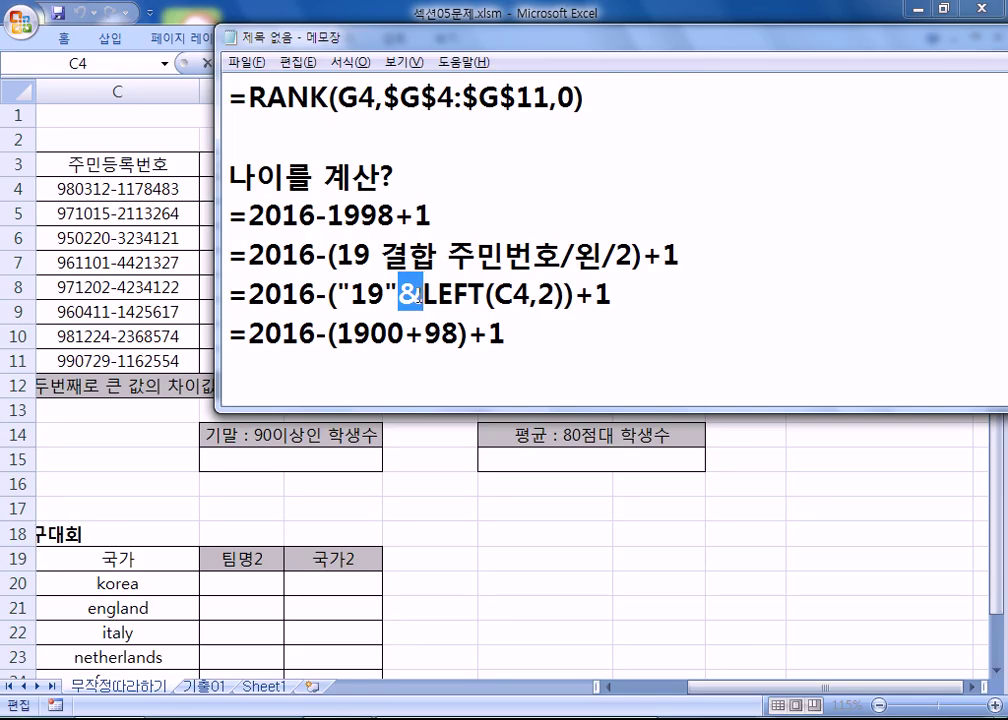
pyautogui.moveTo(648, 293); pyautogui.dragTo(216, 288)
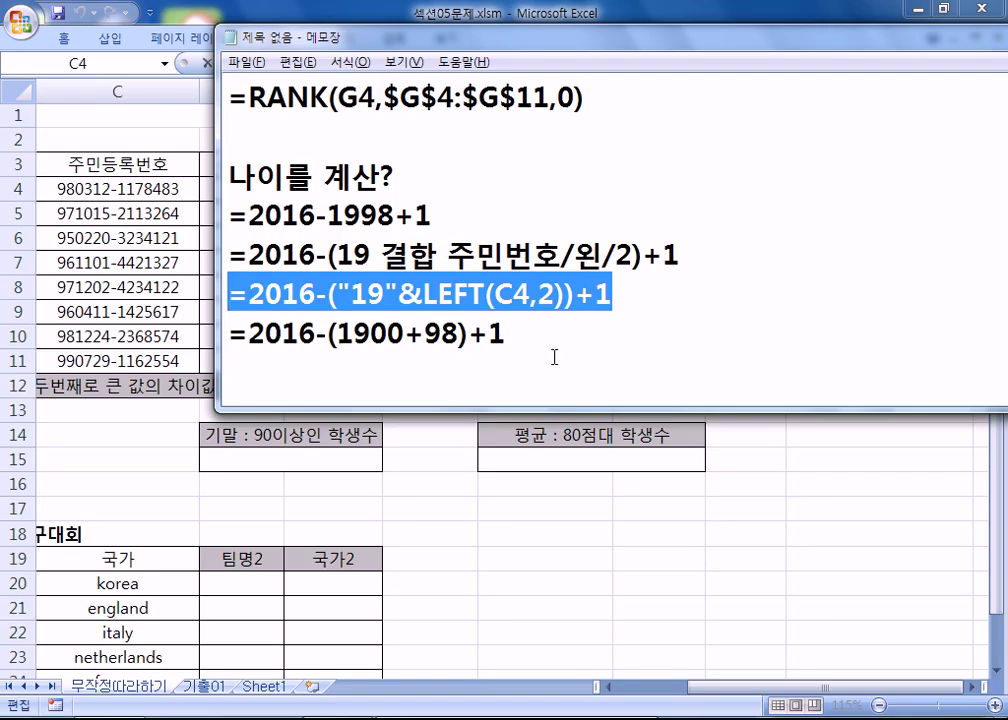
pyautogui.moveTo(515, 333); pyautogui.dragTo(145, 352)
pyautogui.press('Delete')
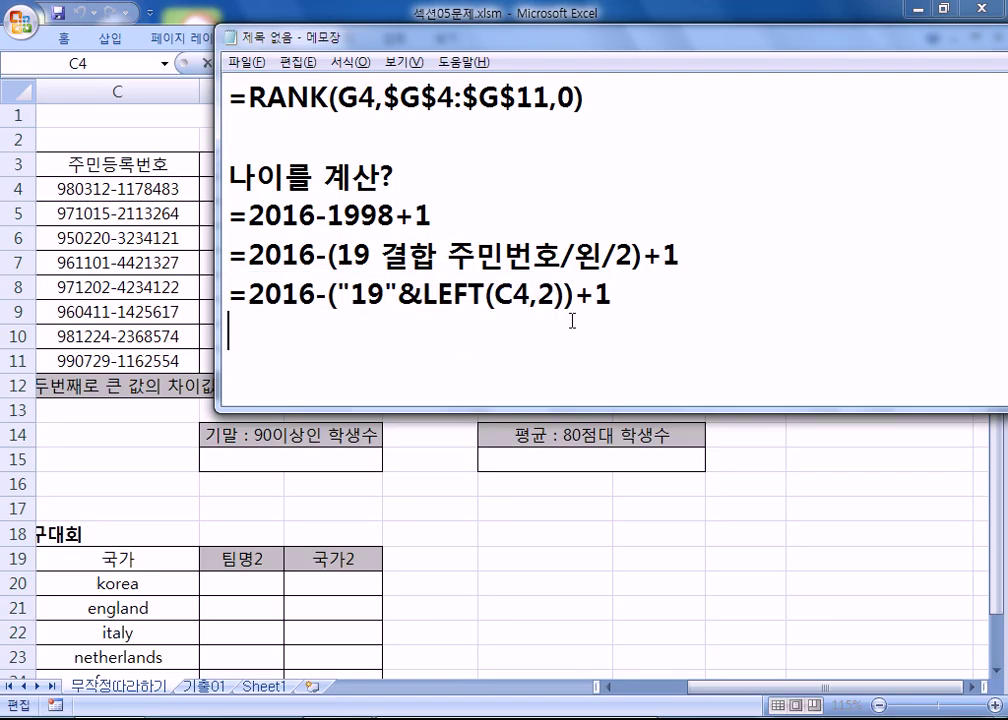
# - Copy =2016-("19"&LEFT(C4,2))+1 from Notepad, enter it in cell I4 in Excel and fill it down to I11
pyautogui.moveTo(614, 294); pyautogui.dragTo(212, 295)
pyautogui.click(239, 326)
pyautogui.hotkey('alt', 'Tab')
pyautogui.click(741, 188)
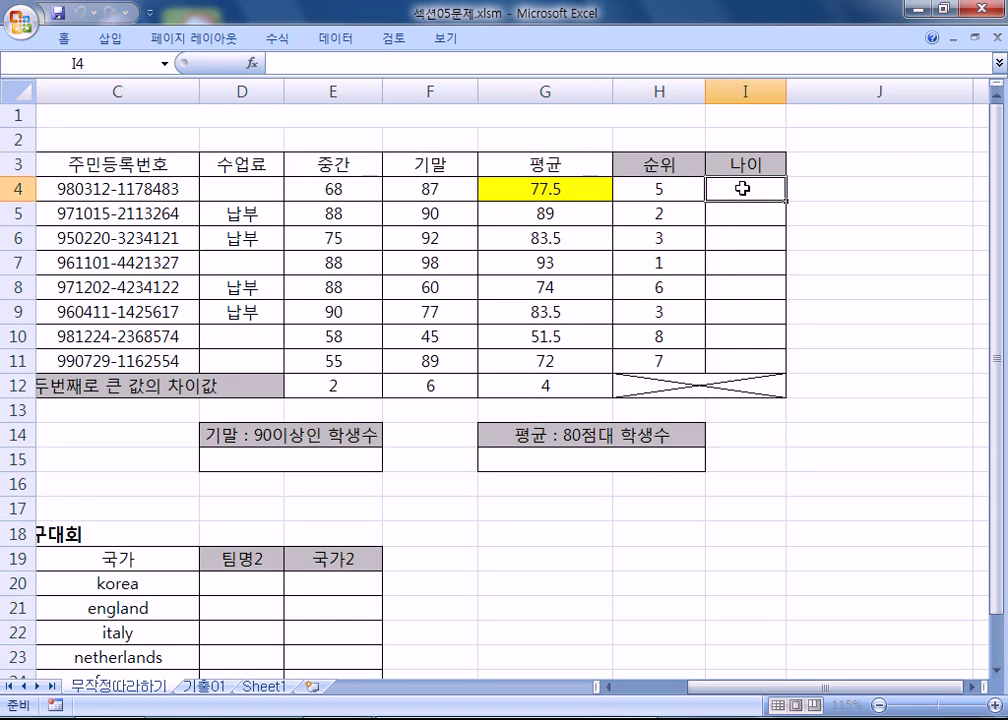
pyautogui.hotkey('alt', 'Tab')
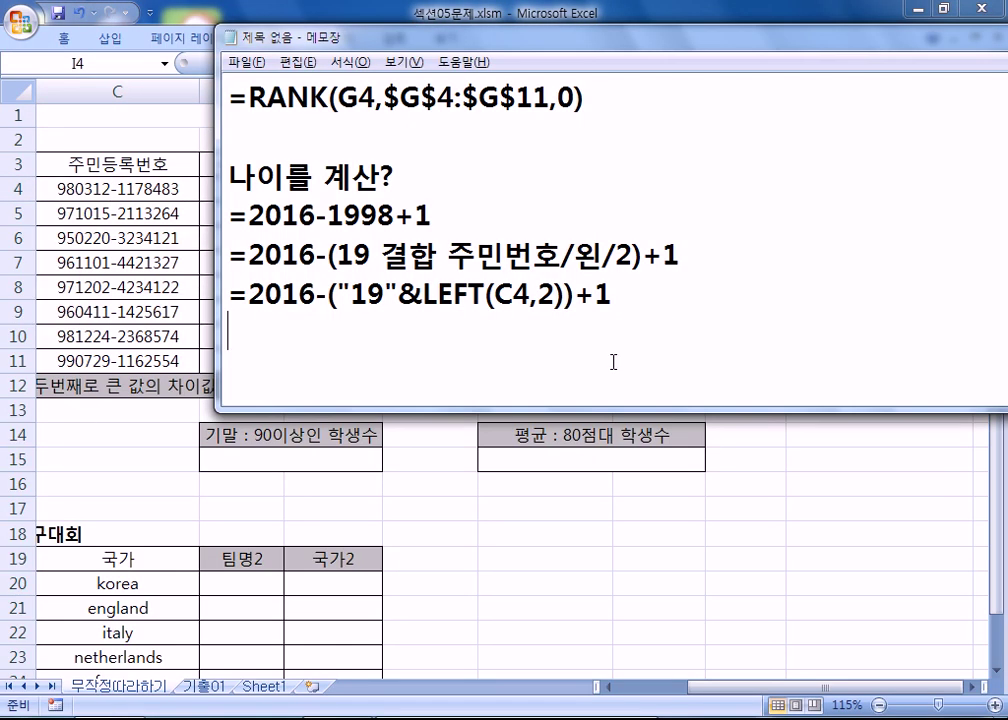
pyautogui.hotkey('alt', 'Tab')
pyautogui.press('F2')
pyautogui.hotkey('ctrl', 'v')
pyautogui.moveTo(646, 188); pyautogui.dragTo(848, 188)
pyautogui.click(846, 188)
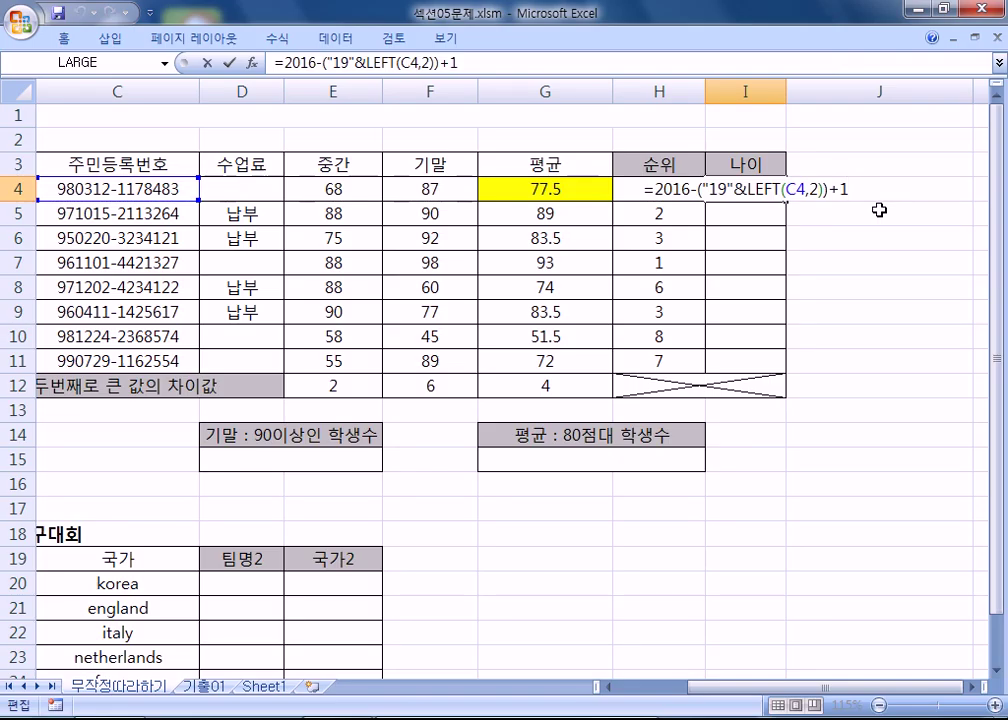
pyautogui.press('Return')
pyautogui.click(765, 193)
pyautogui.moveTo(787, 200); pyautogui.dragTo(790, 366)
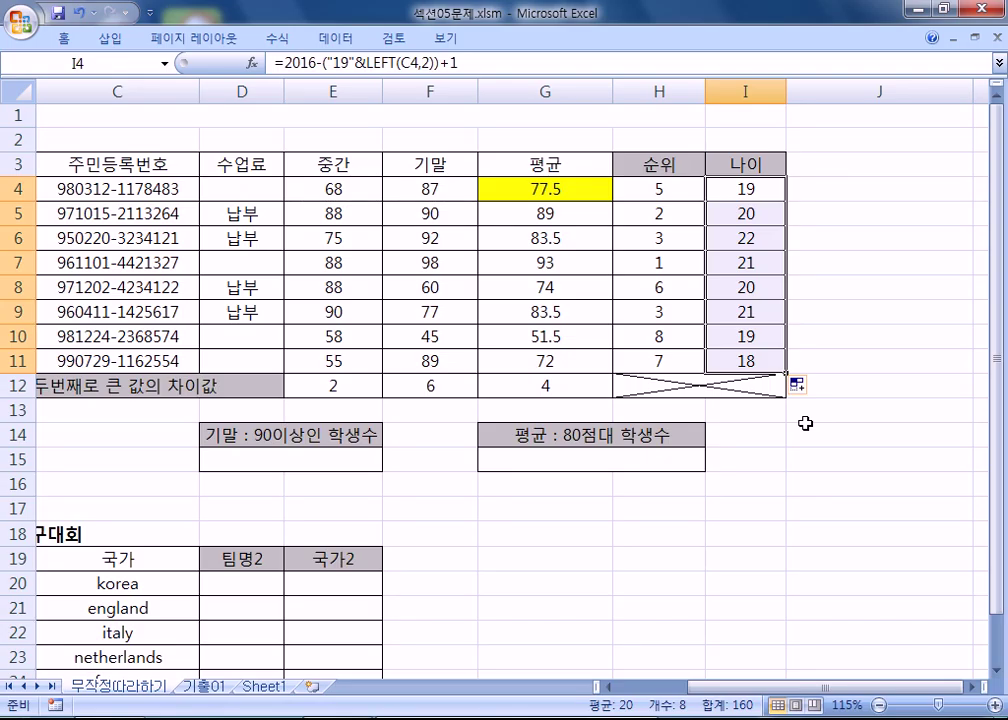
# - Clear H5:I11 and refill the range by extending H4:I4 down to row 11
pyautogui.moveTo(655, 213); pyautogui.dragTo(734, 358)
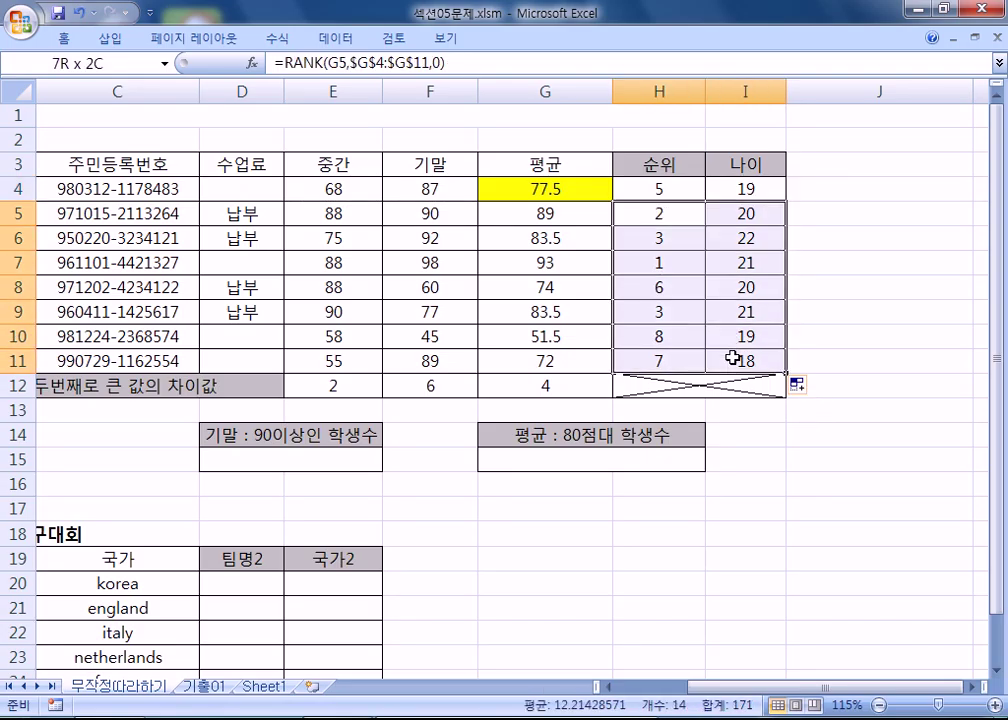
pyautogui.press('Delete')
pyautogui.click(896, 371)
pyautogui.click(680, 192)
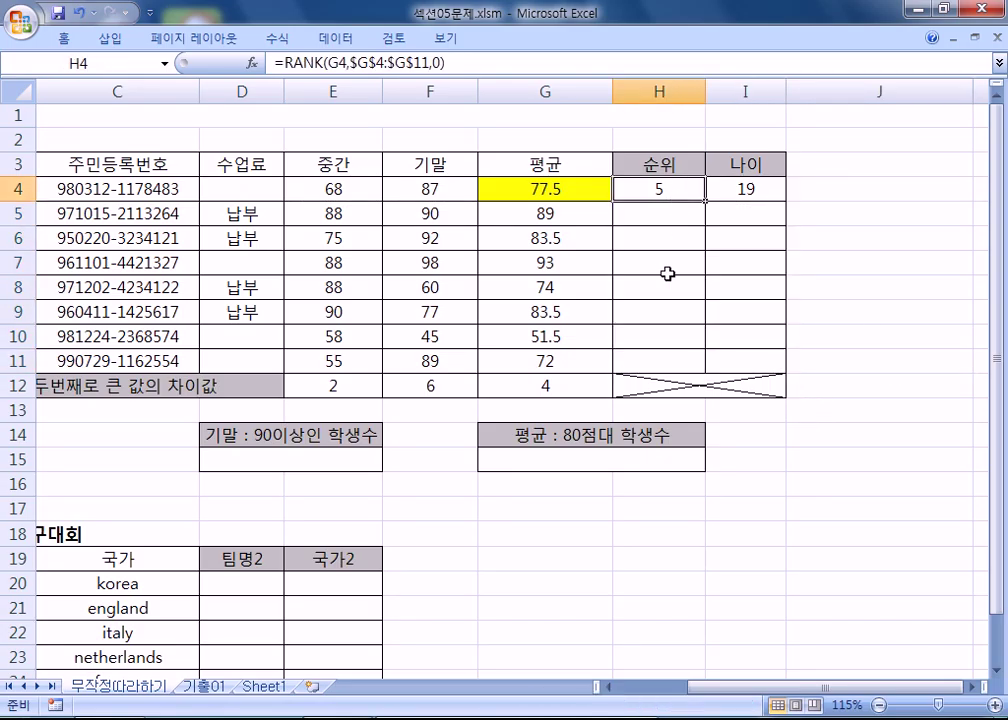
pyautogui.click(713, 192)
pyautogui.moveTo(647, 188); pyautogui.dragTo(787, 368)
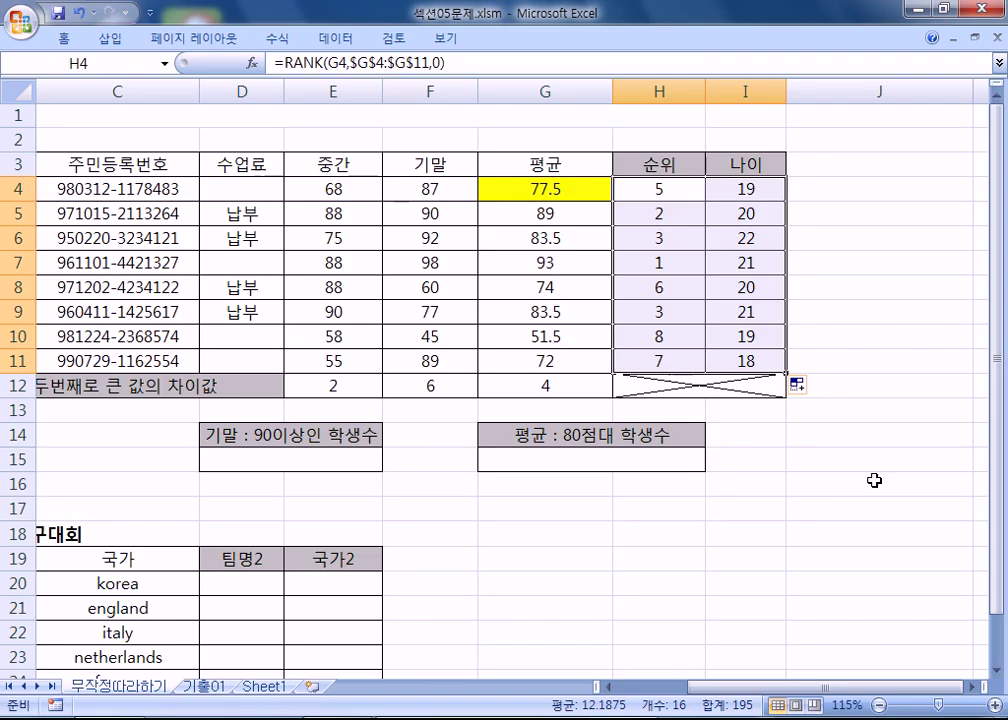
# - Check the formulas in H4 and I4, and clear the average, rank and age cells G5:I11
pyautogui.click(670, 192)
pyautogui.click(758, 189)
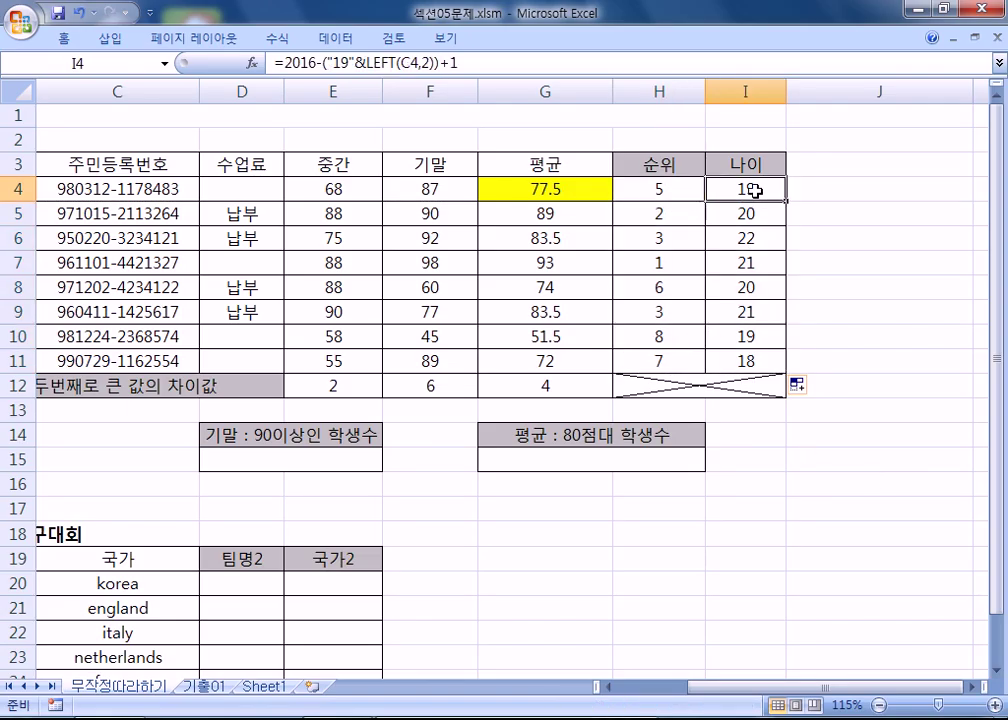
pyautogui.moveTo(652, 189); pyautogui.dragTo(720, 188)
pyautogui.moveTo(569, 223); pyautogui.dragTo(742, 349)
pyautogui.press('Delete')
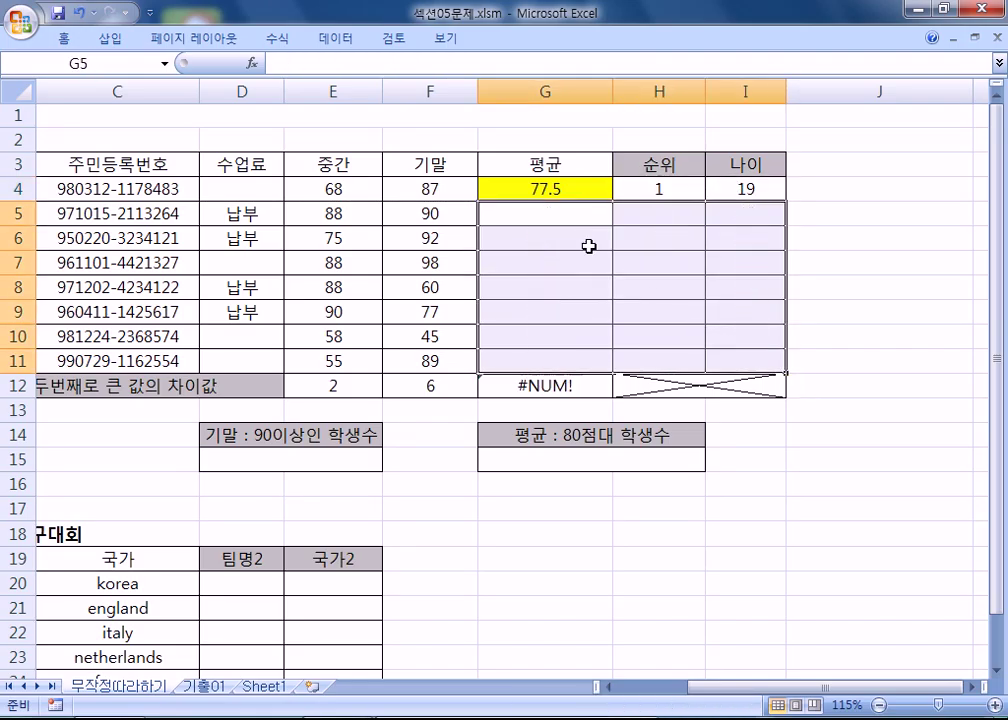
# - Remove the yellow fill from G4 and fill G4:I4 down to row 11
pyautogui.click(548, 192)
pyautogui.moveTo(560, 187); pyautogui.dragTo(745, 190)
pyautogui.click(541, 185)
pyautogui.rightClick(541, 185)
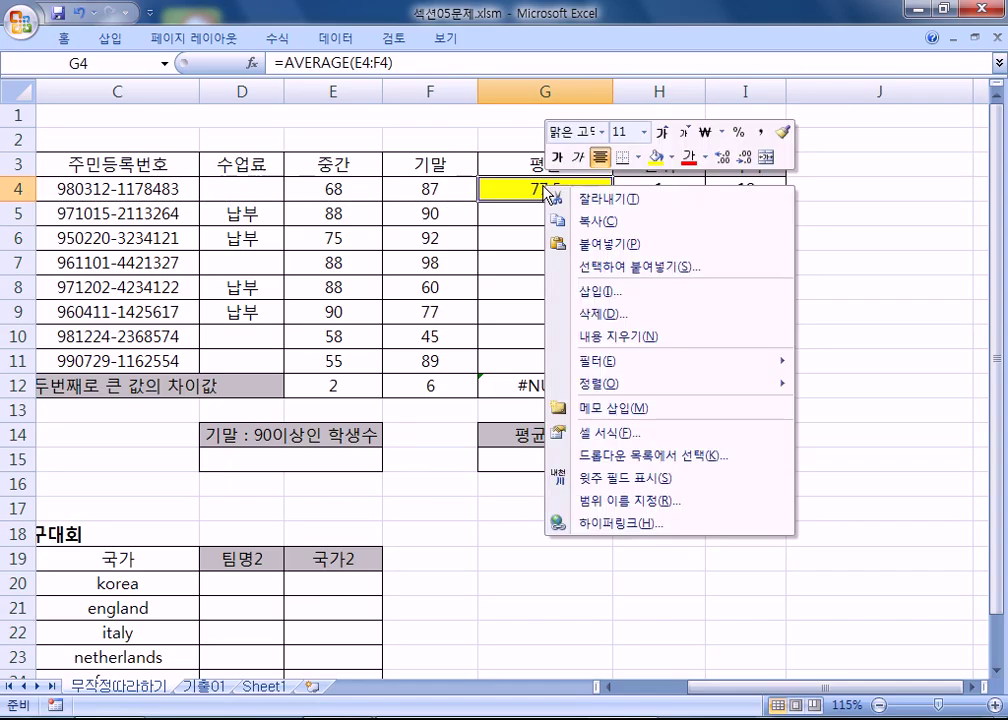
pyautogui.click(672, 157)
pyautogui.click(655, 201)
pyautogui.moveTo(580, 191); pyautogui.dragTo(782, 368)
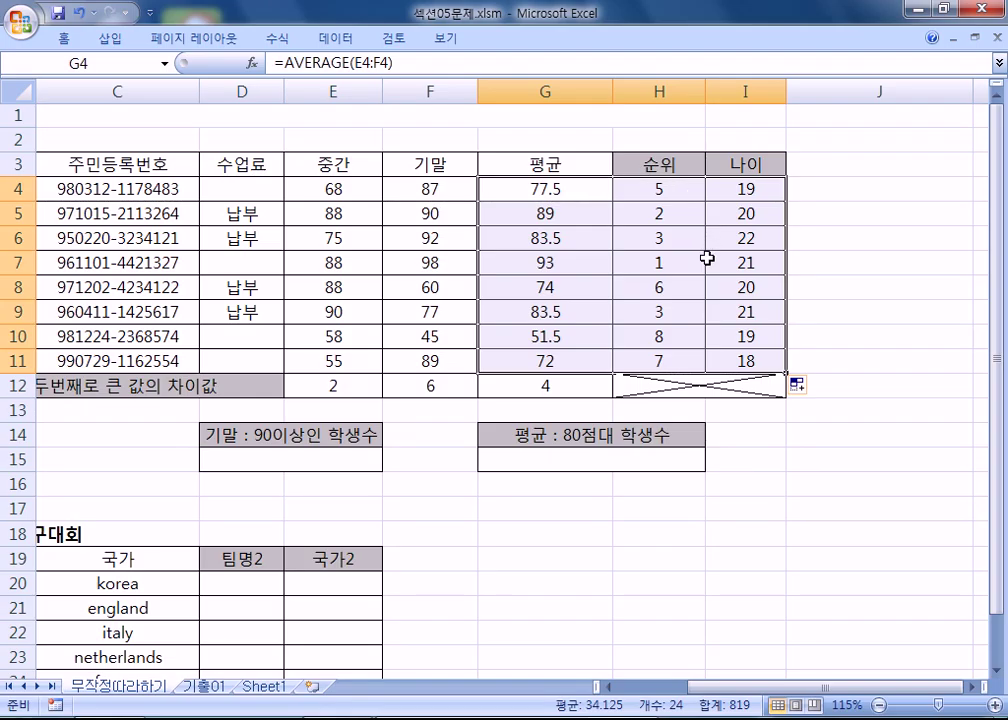
pyautogui.click(742, 188)
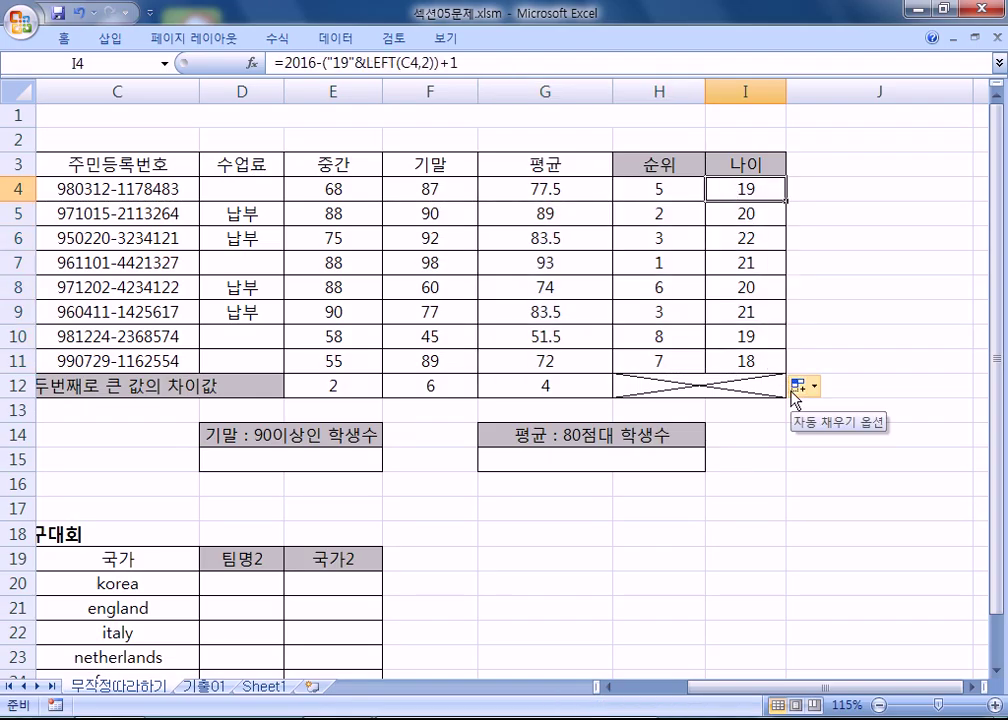